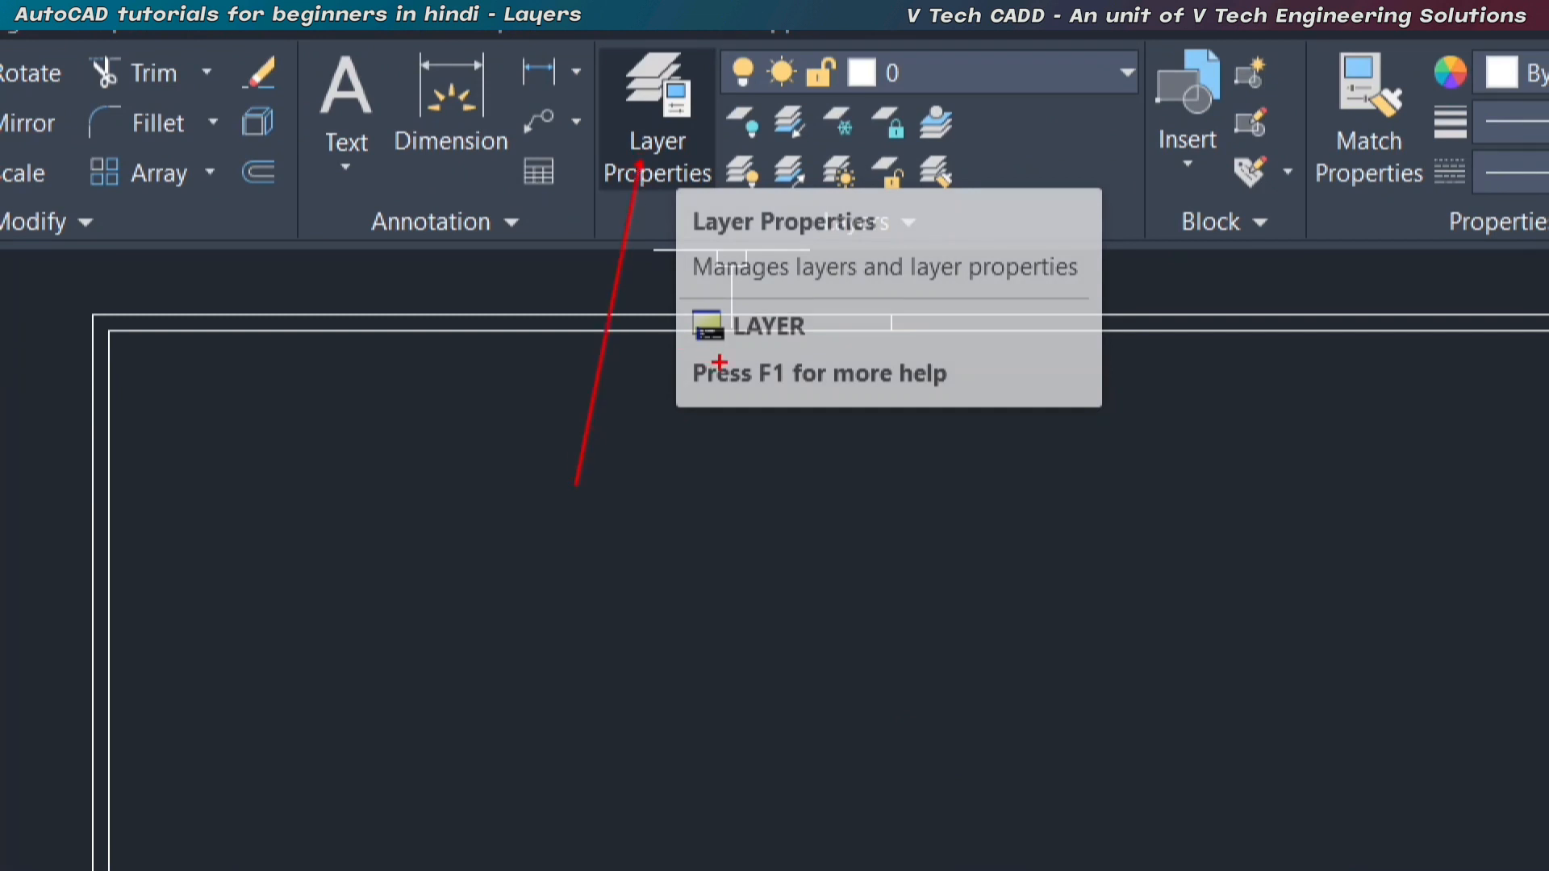
Open the Layer Properties Manager and widen its columns and palette to show the full Description column.
click(670, 142)
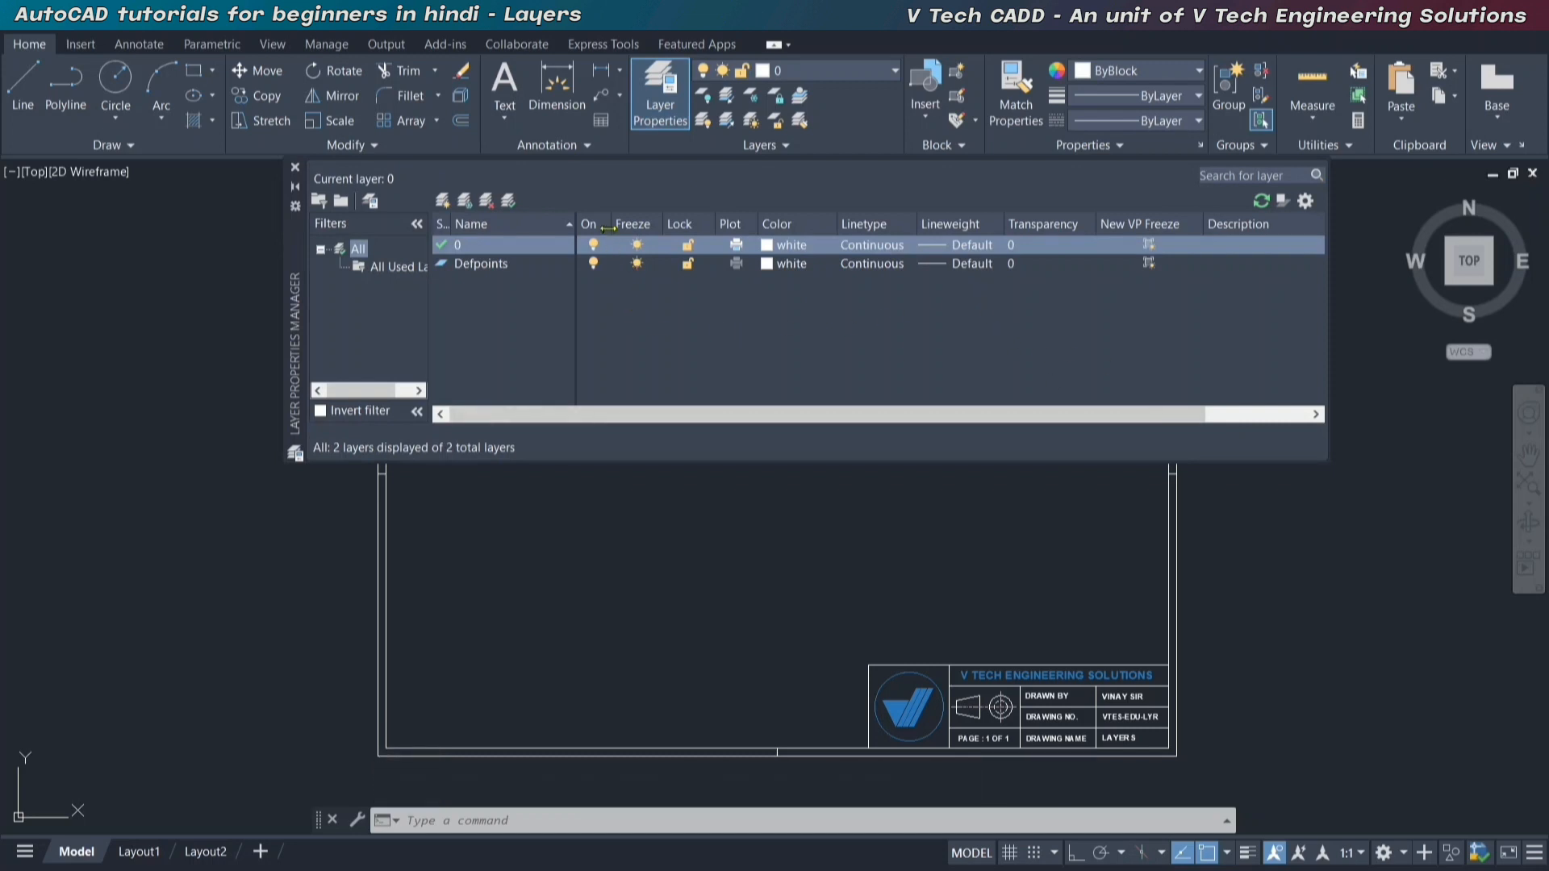
click(644, 245)
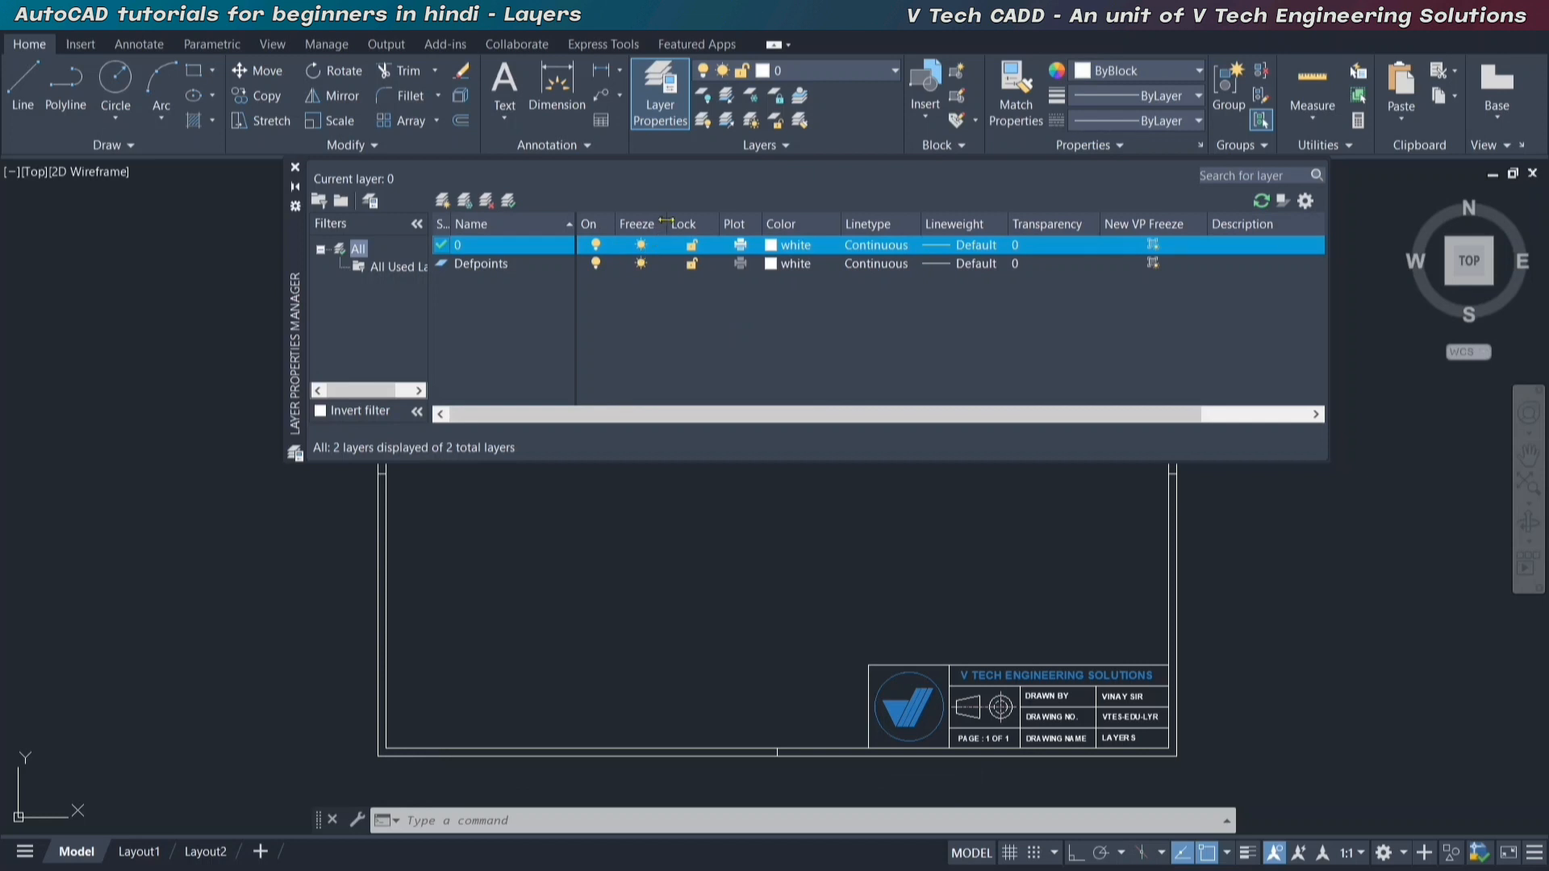
drag(667, 225, 1157, 224)
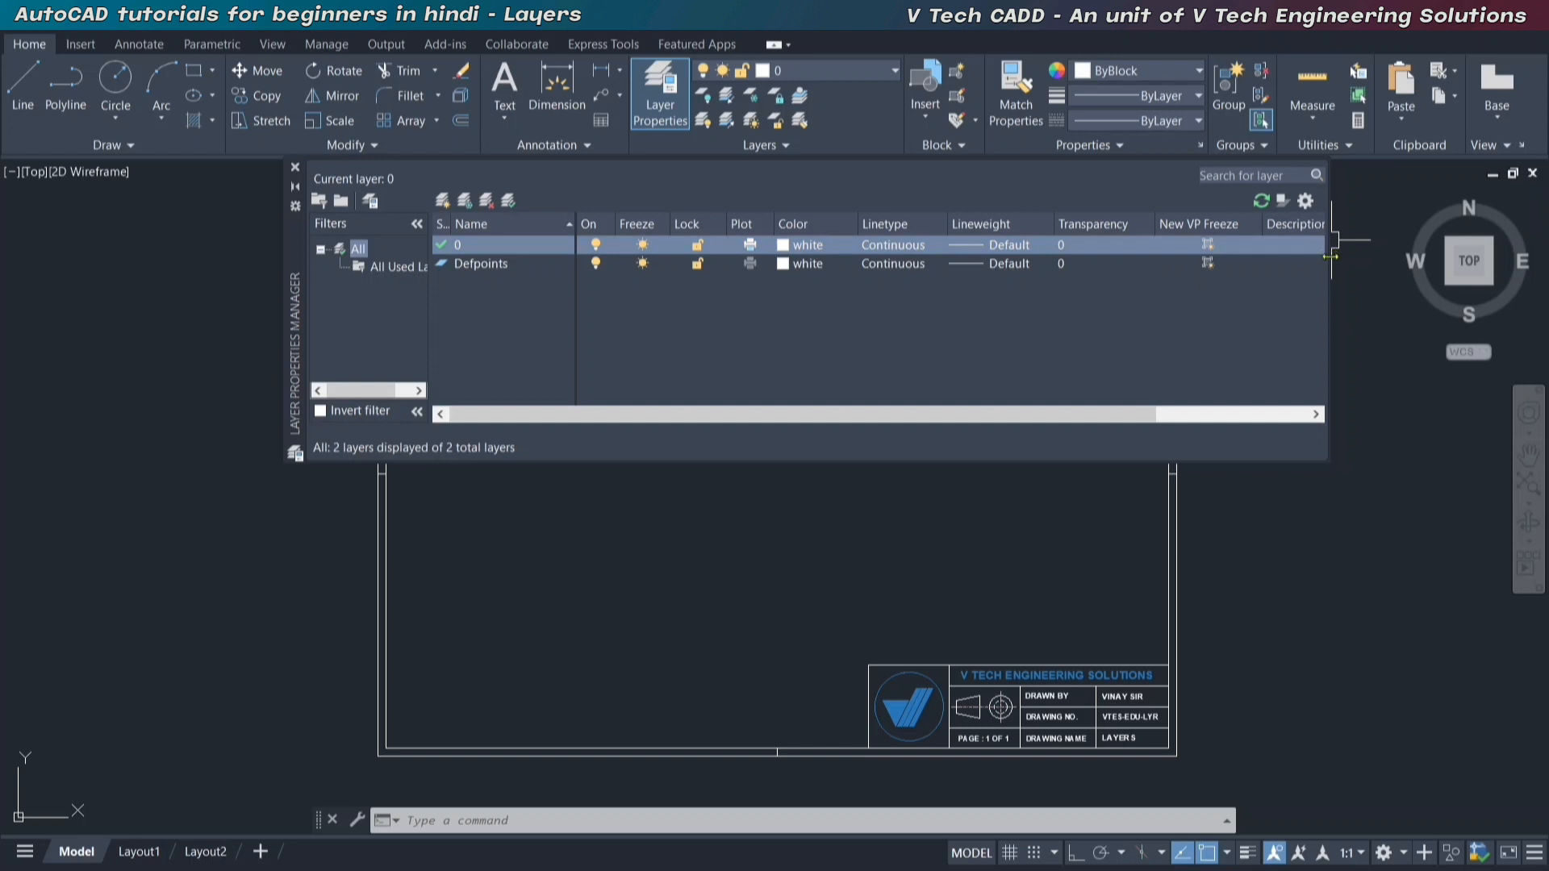
drag(1332, 259, 1348, 259)
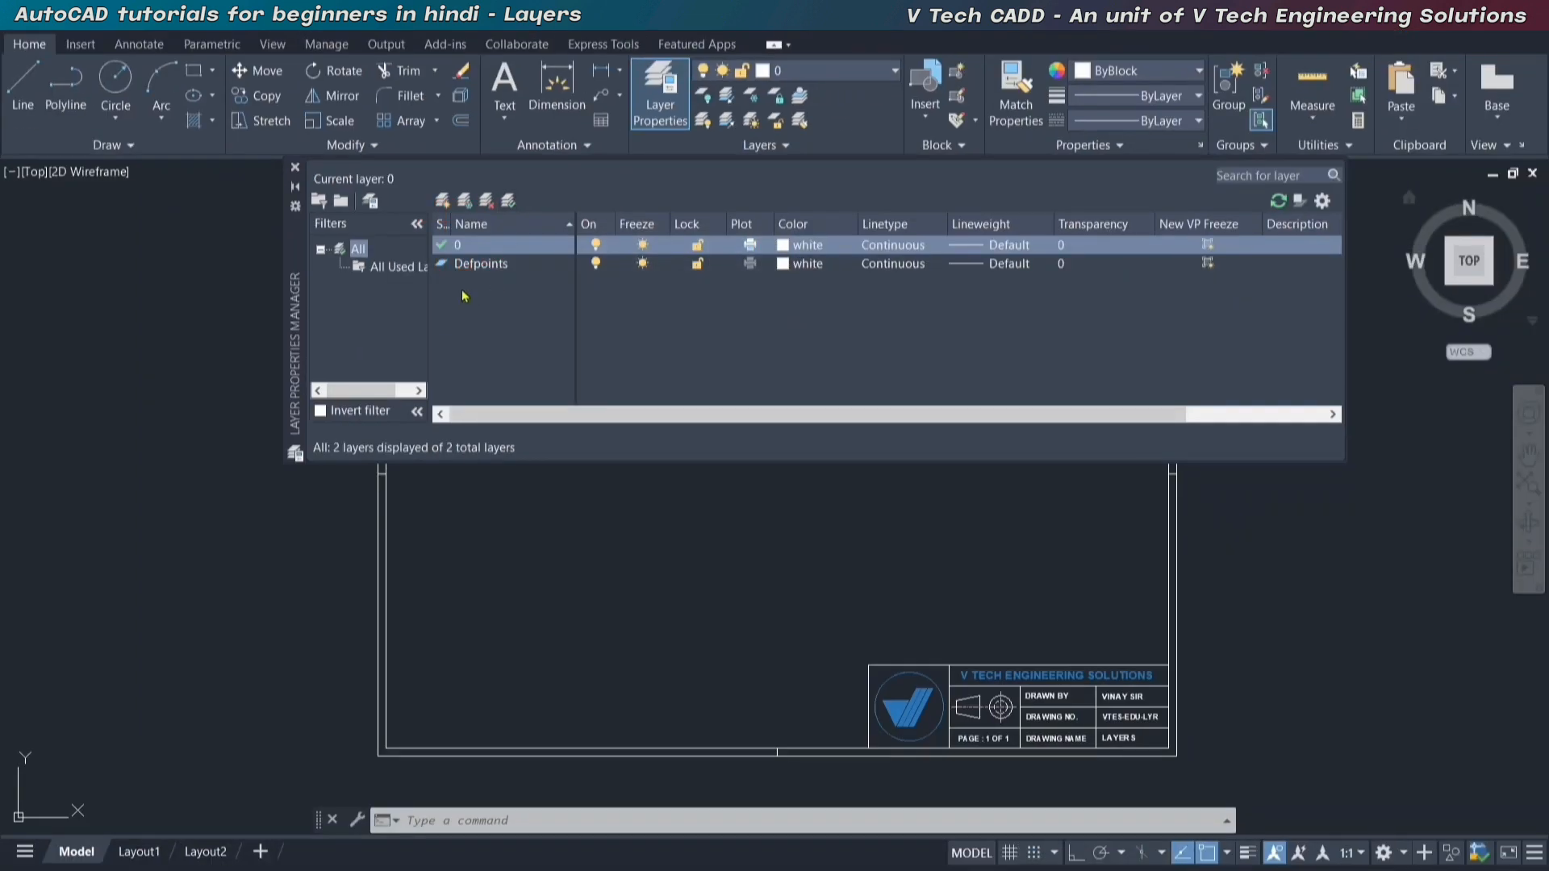
Create a new layer named Boundary, based on the Defpoints layer.
click(500, 272)
click(496, 249)
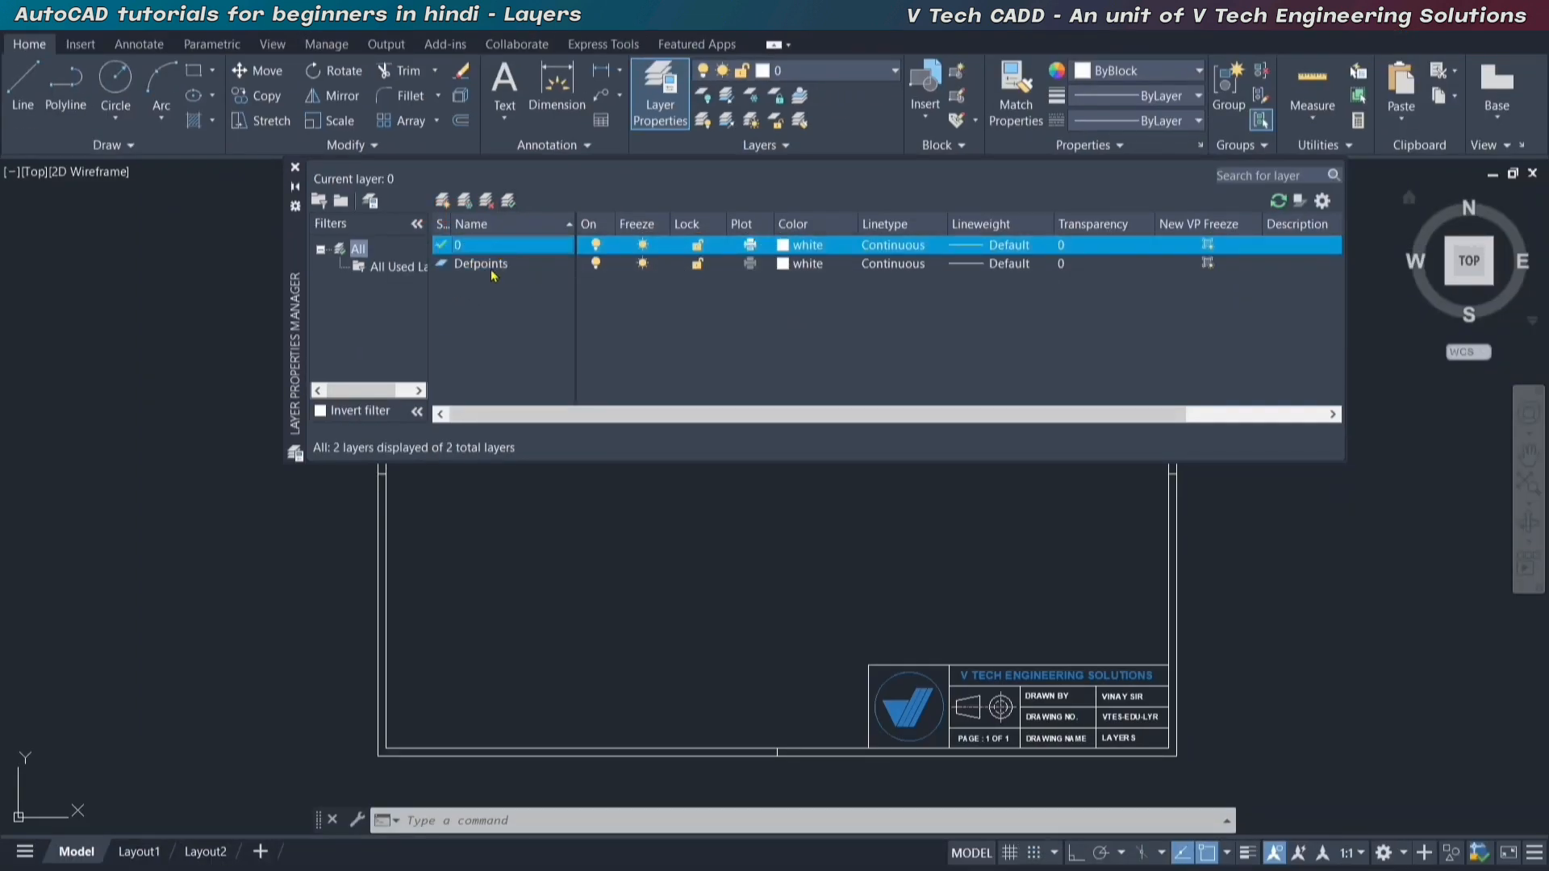
click(494, 275)
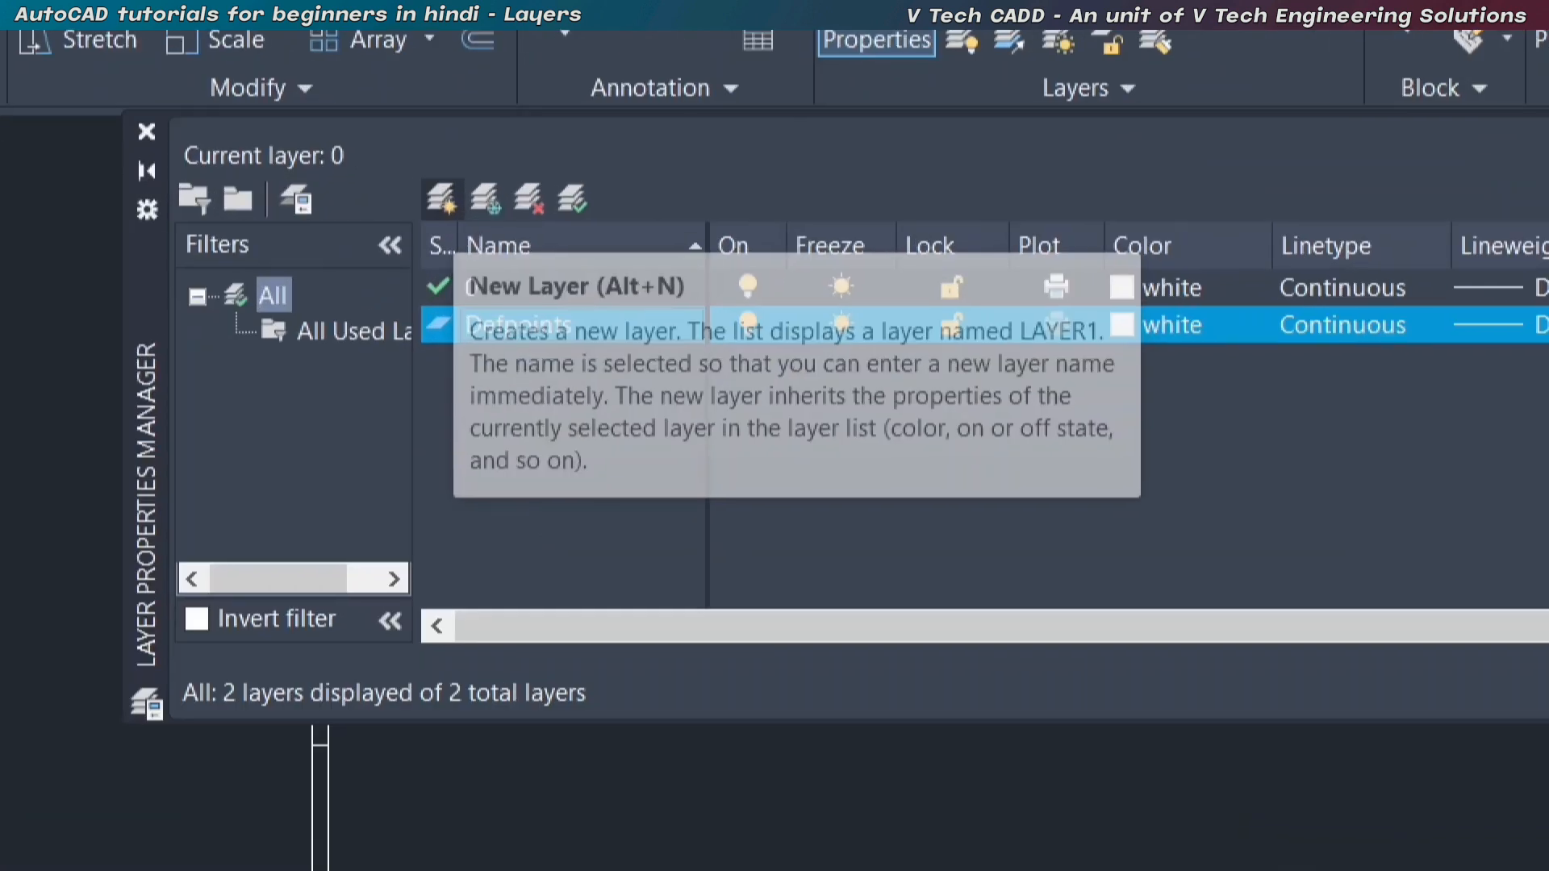
click(444, 201)
drag(412, 170, 463, 232)
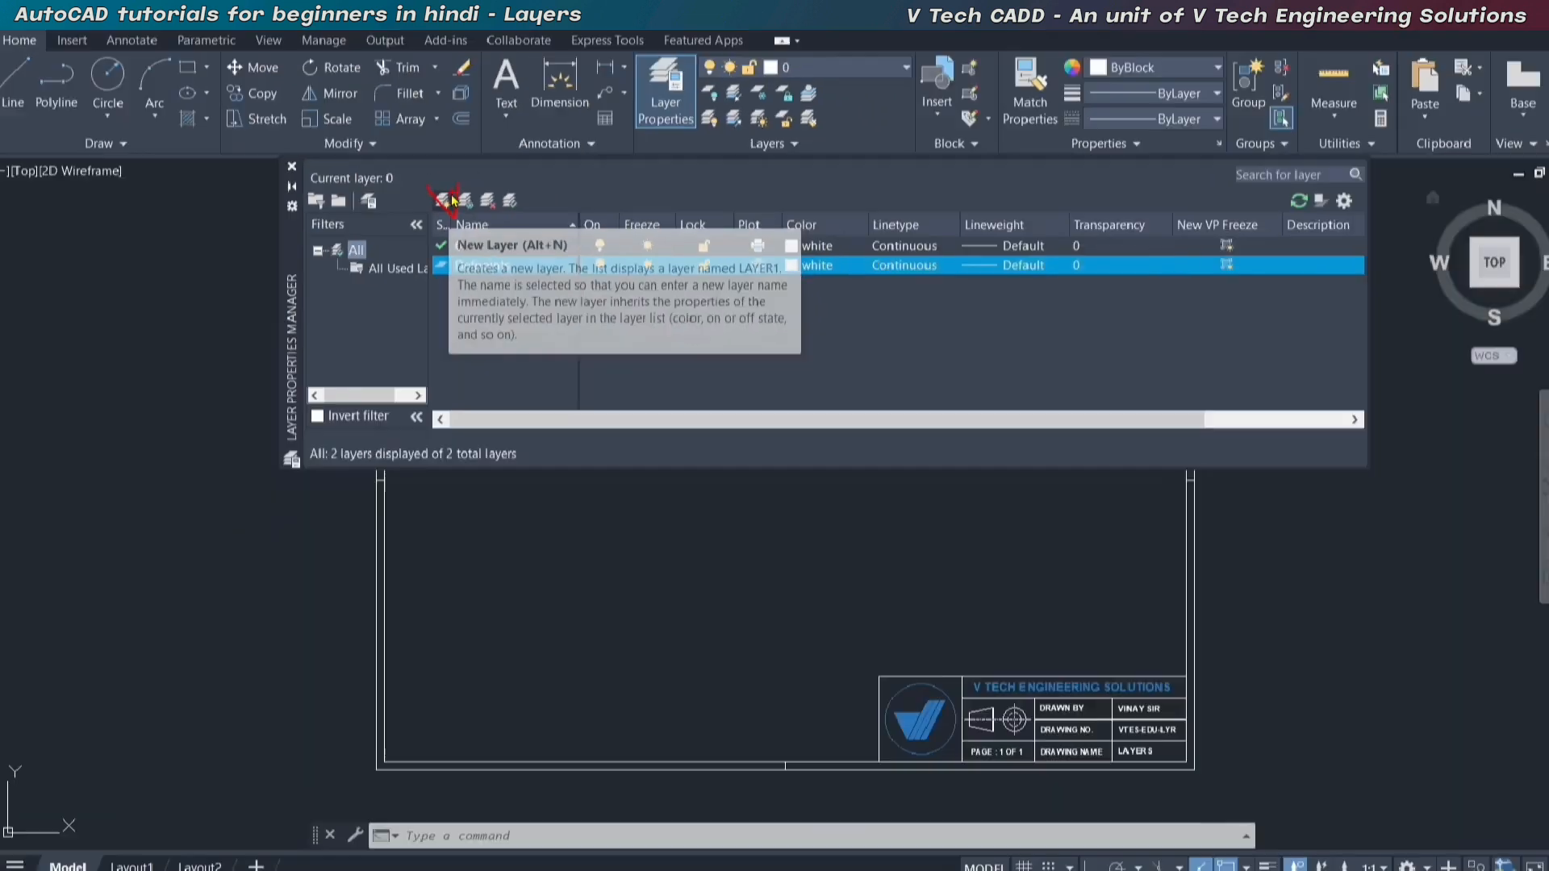
click(442, 200)
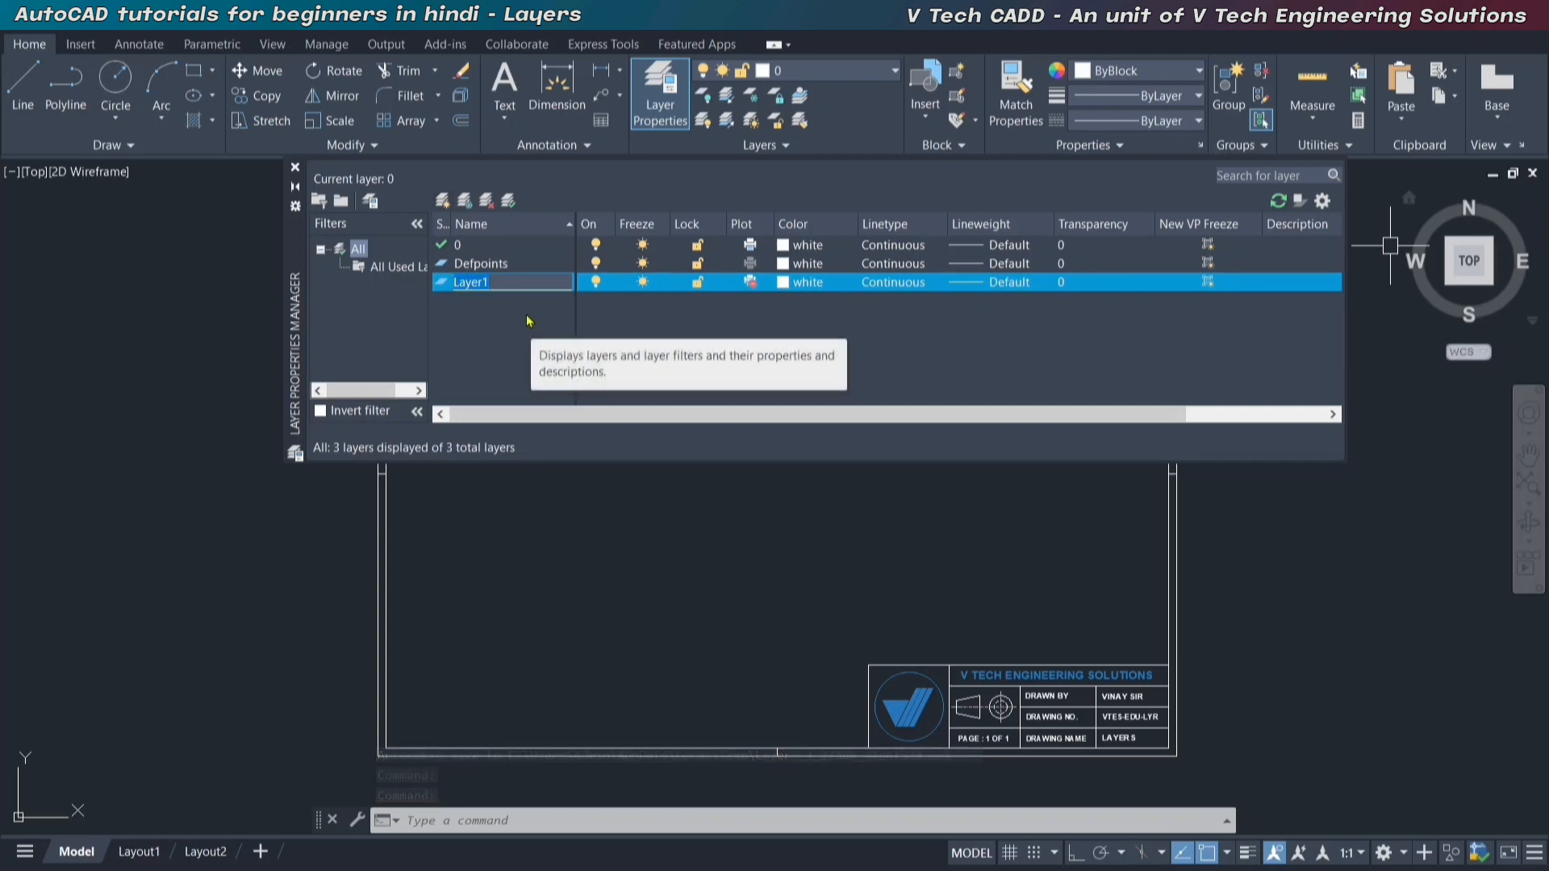
text(b)
key(BackSpace)
text(B)
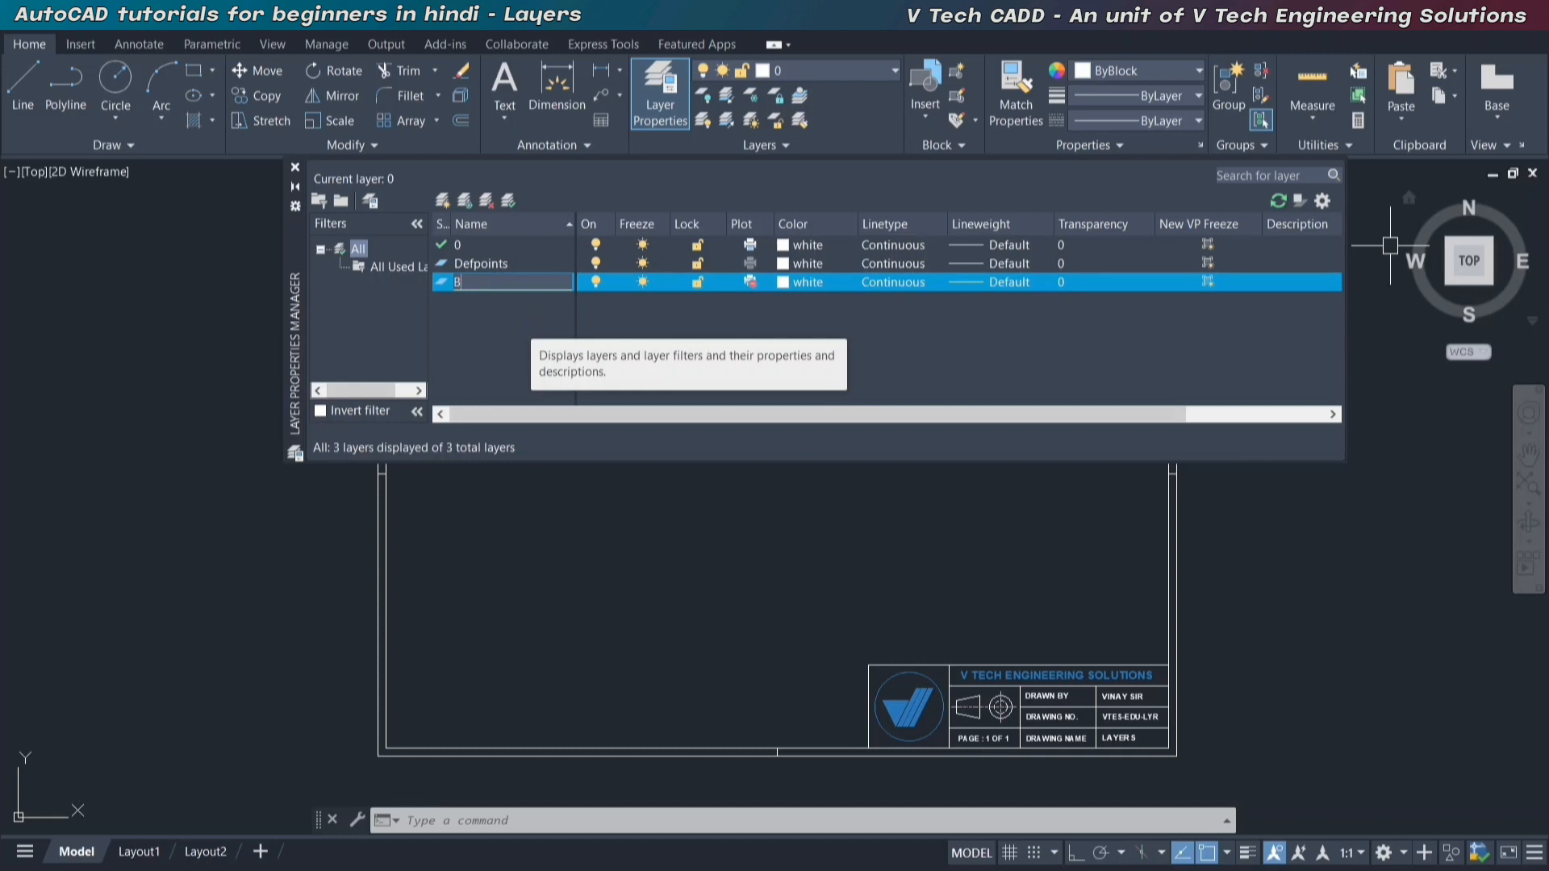
text(oundary)
key(Return)
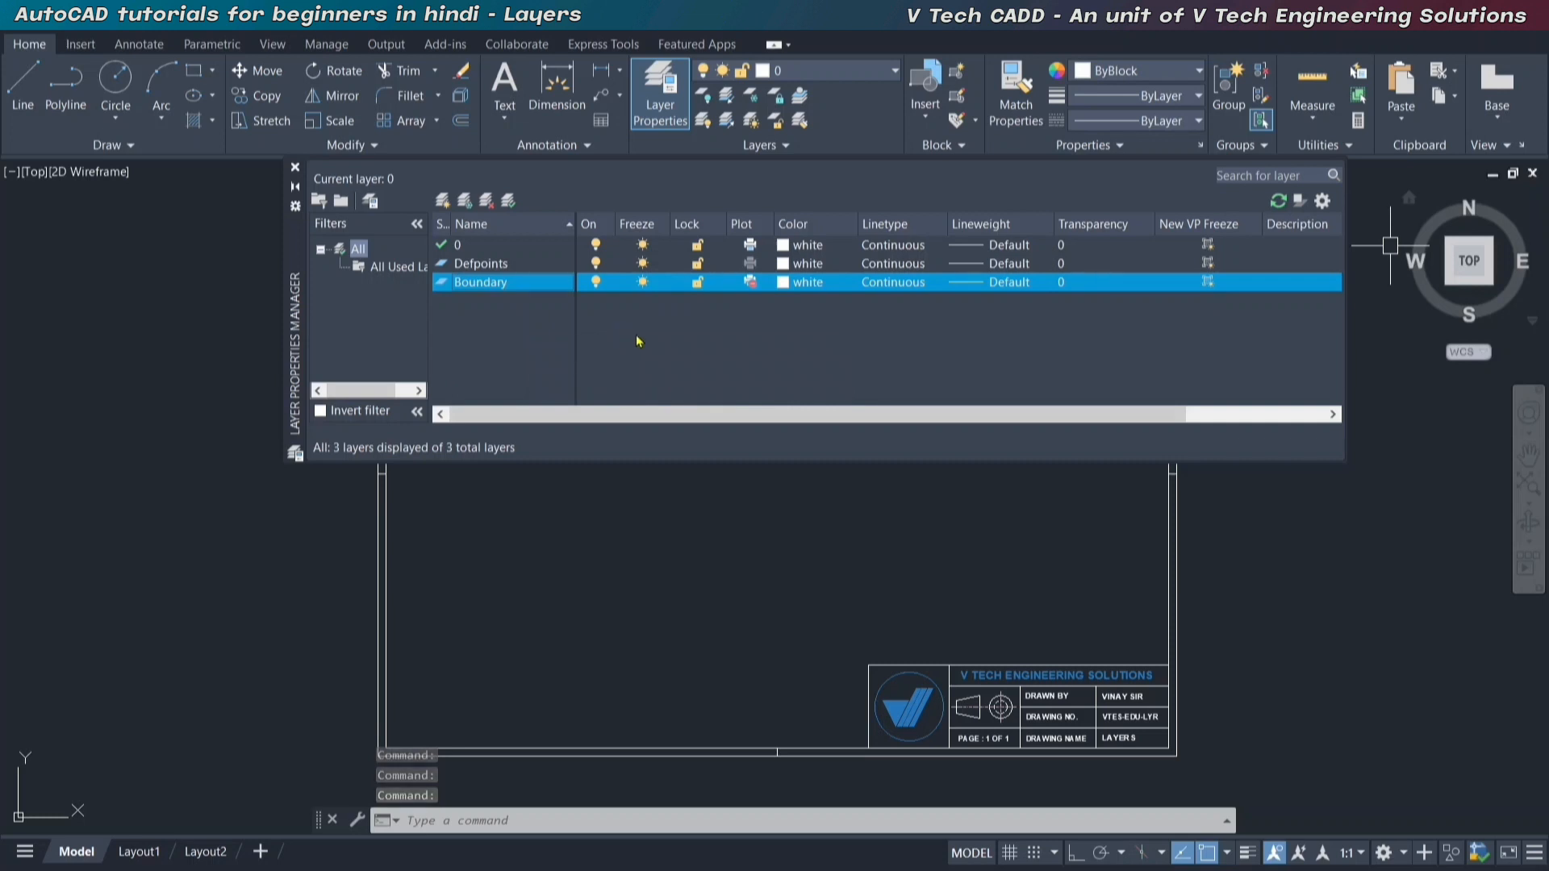
Turn the Boundary layer off and back on, and enable plotting for it.
click(597, 283)
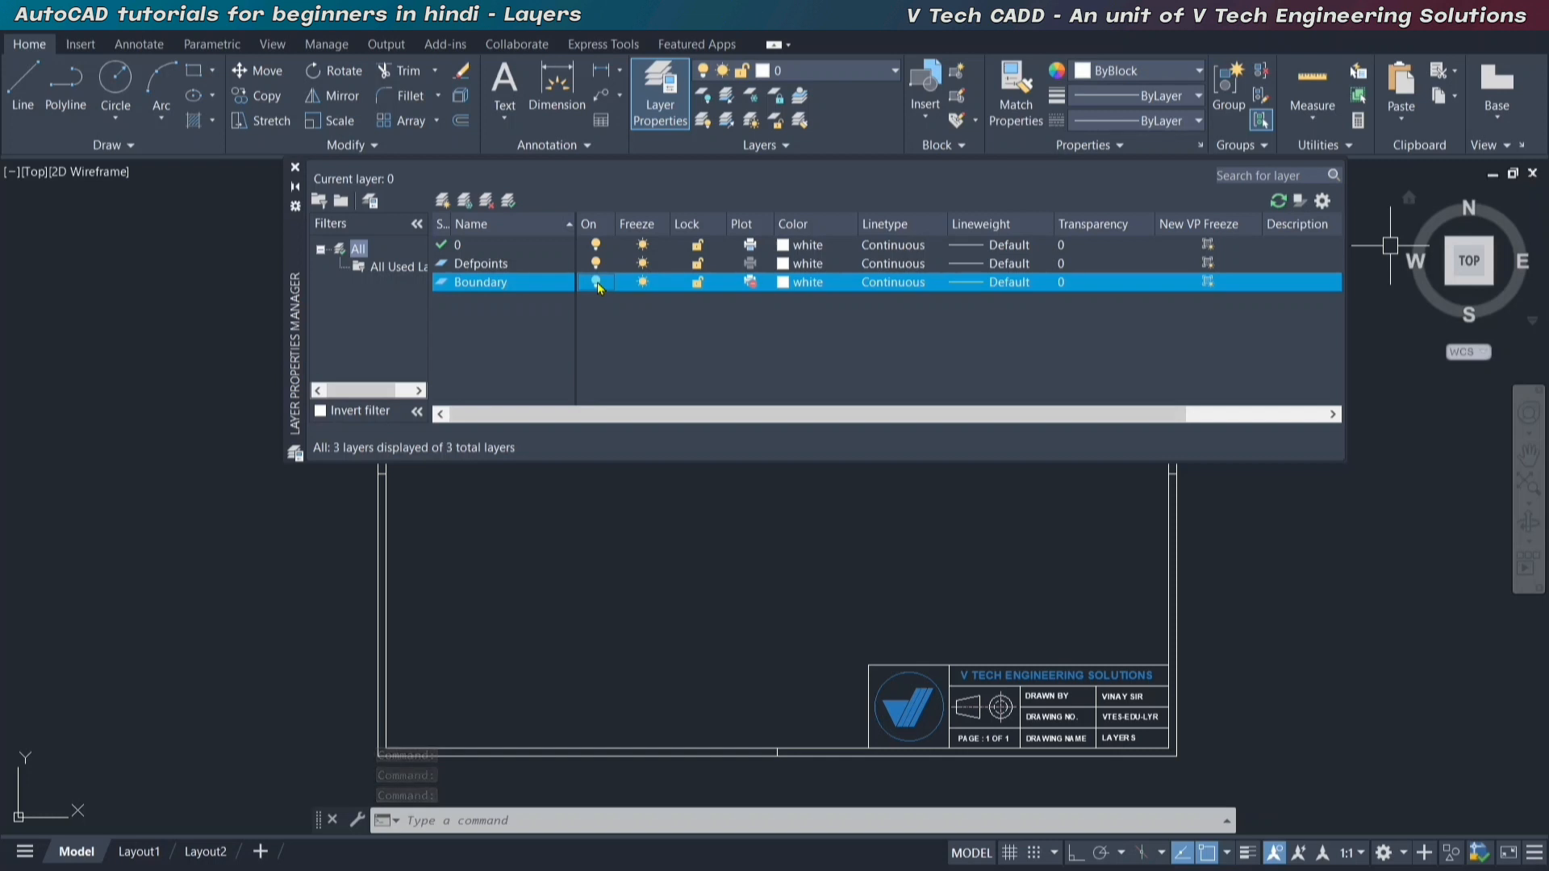
click(597, 282)
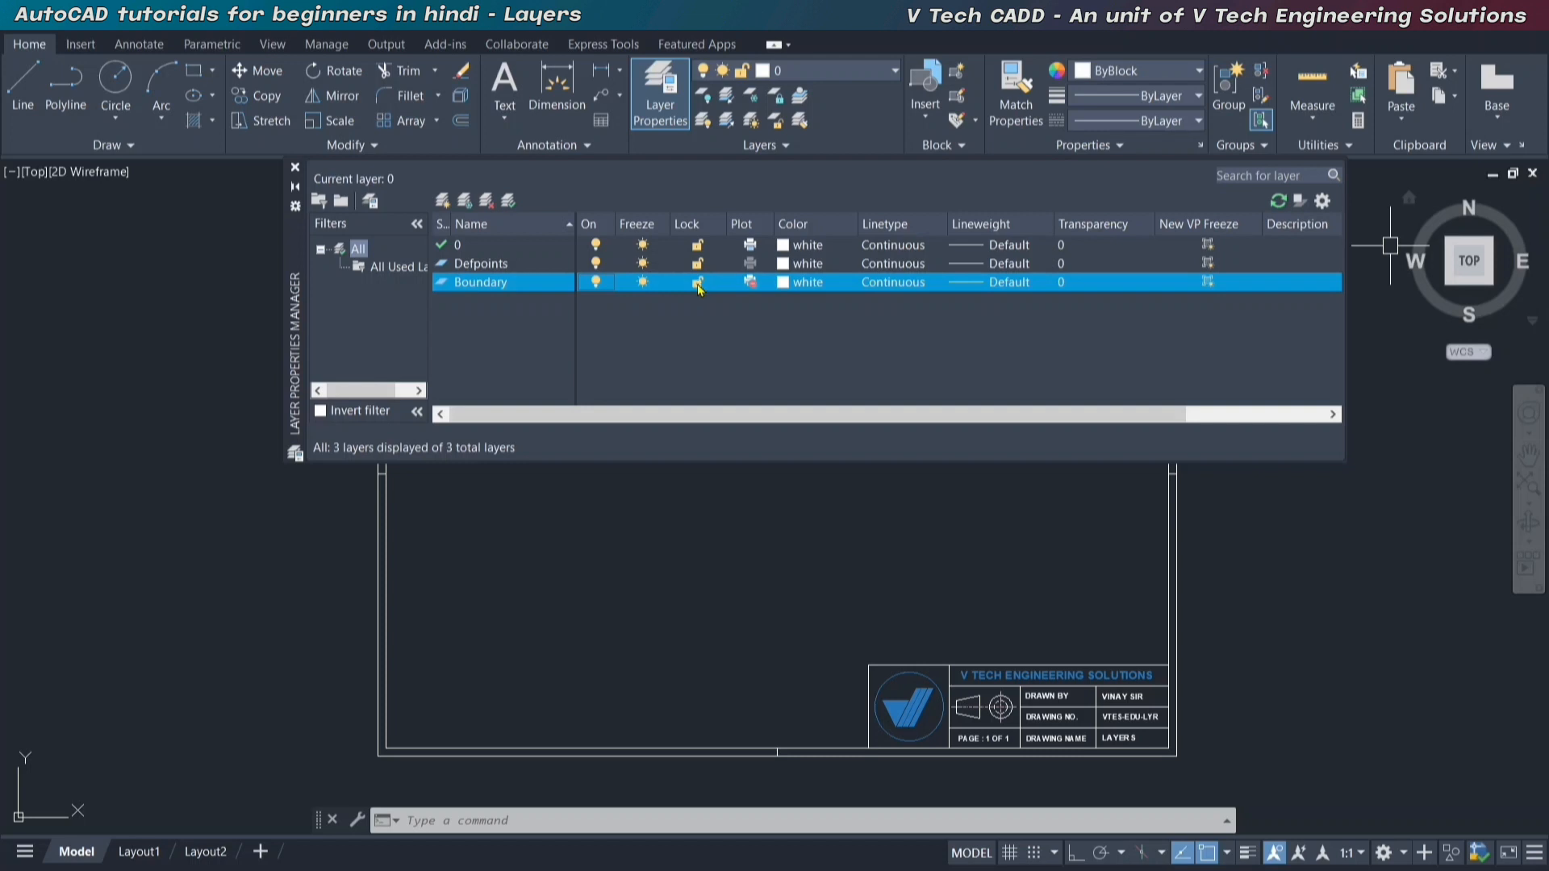
click(751, 283)
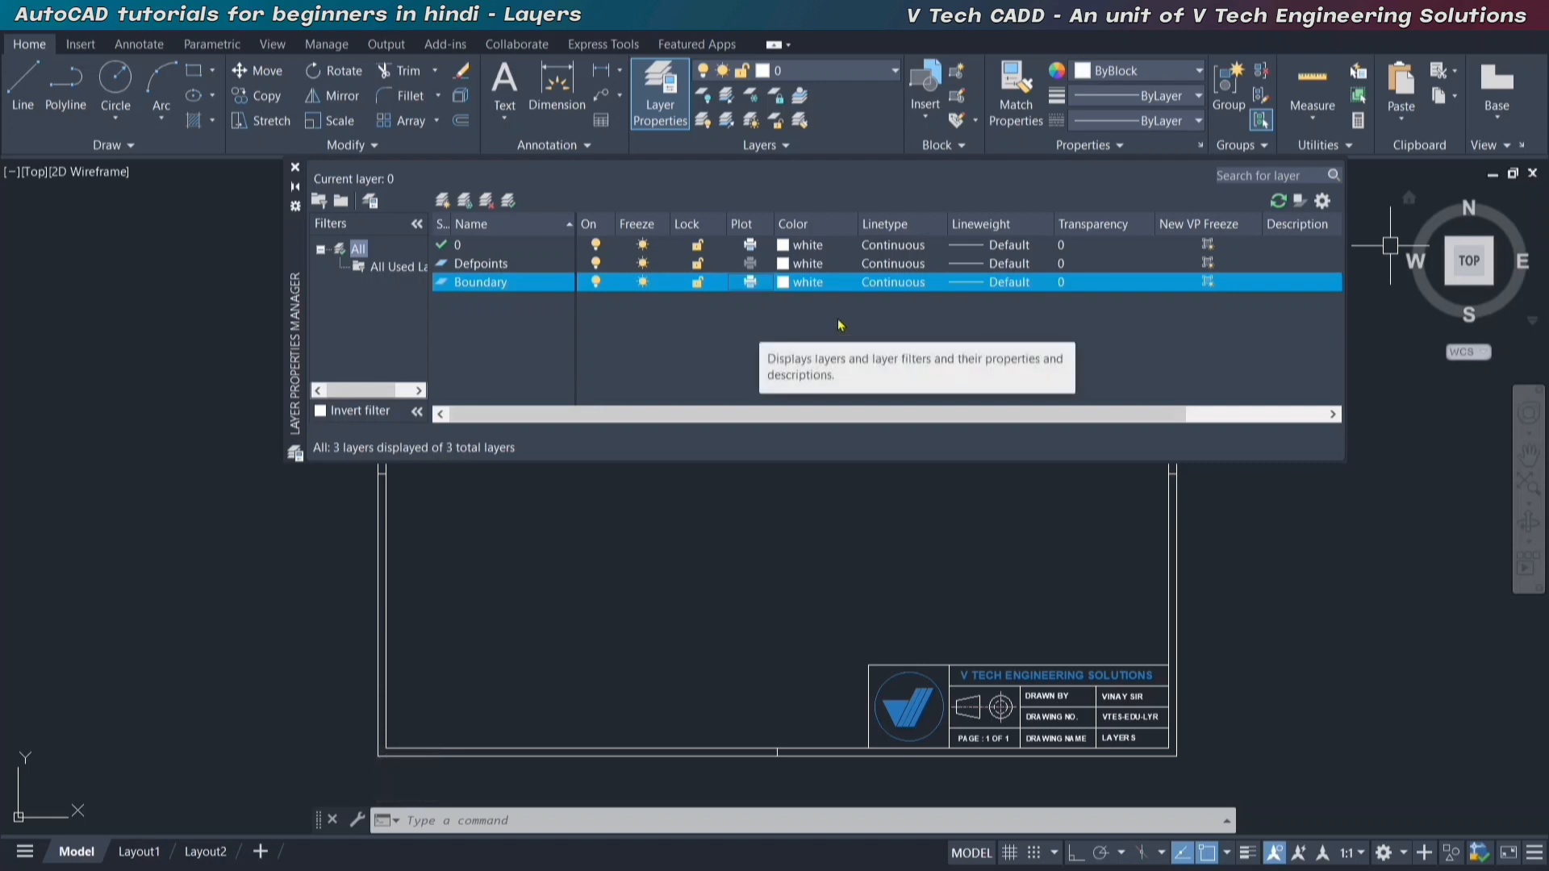
Set the Boundary layer's color to yellow and confirm Continuous as its linetype.
click(808, 282)
click(658, 474)
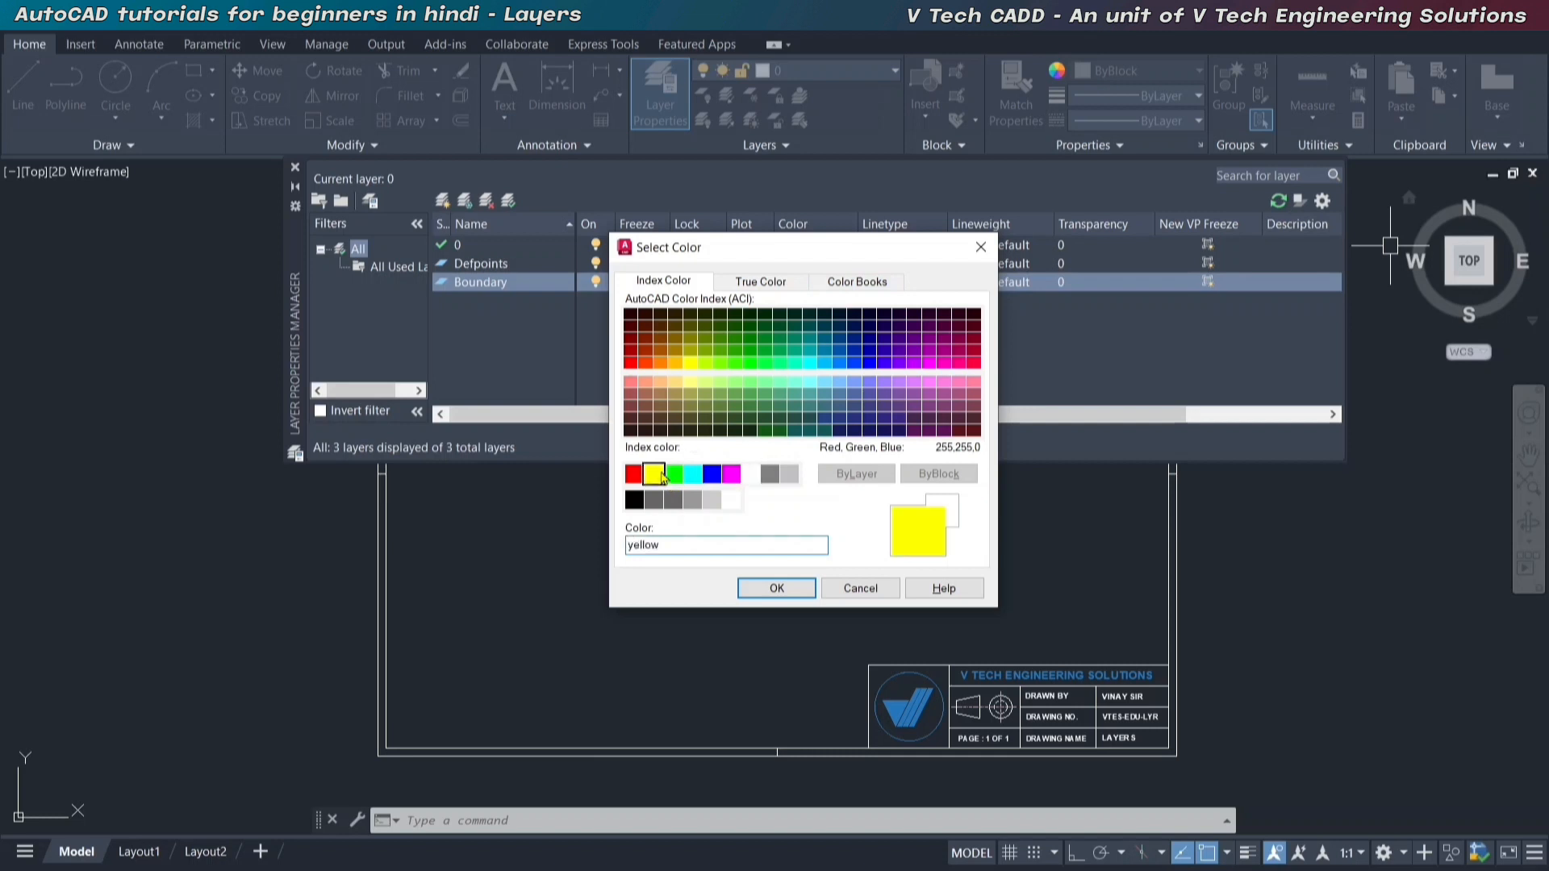
click(779, 588)
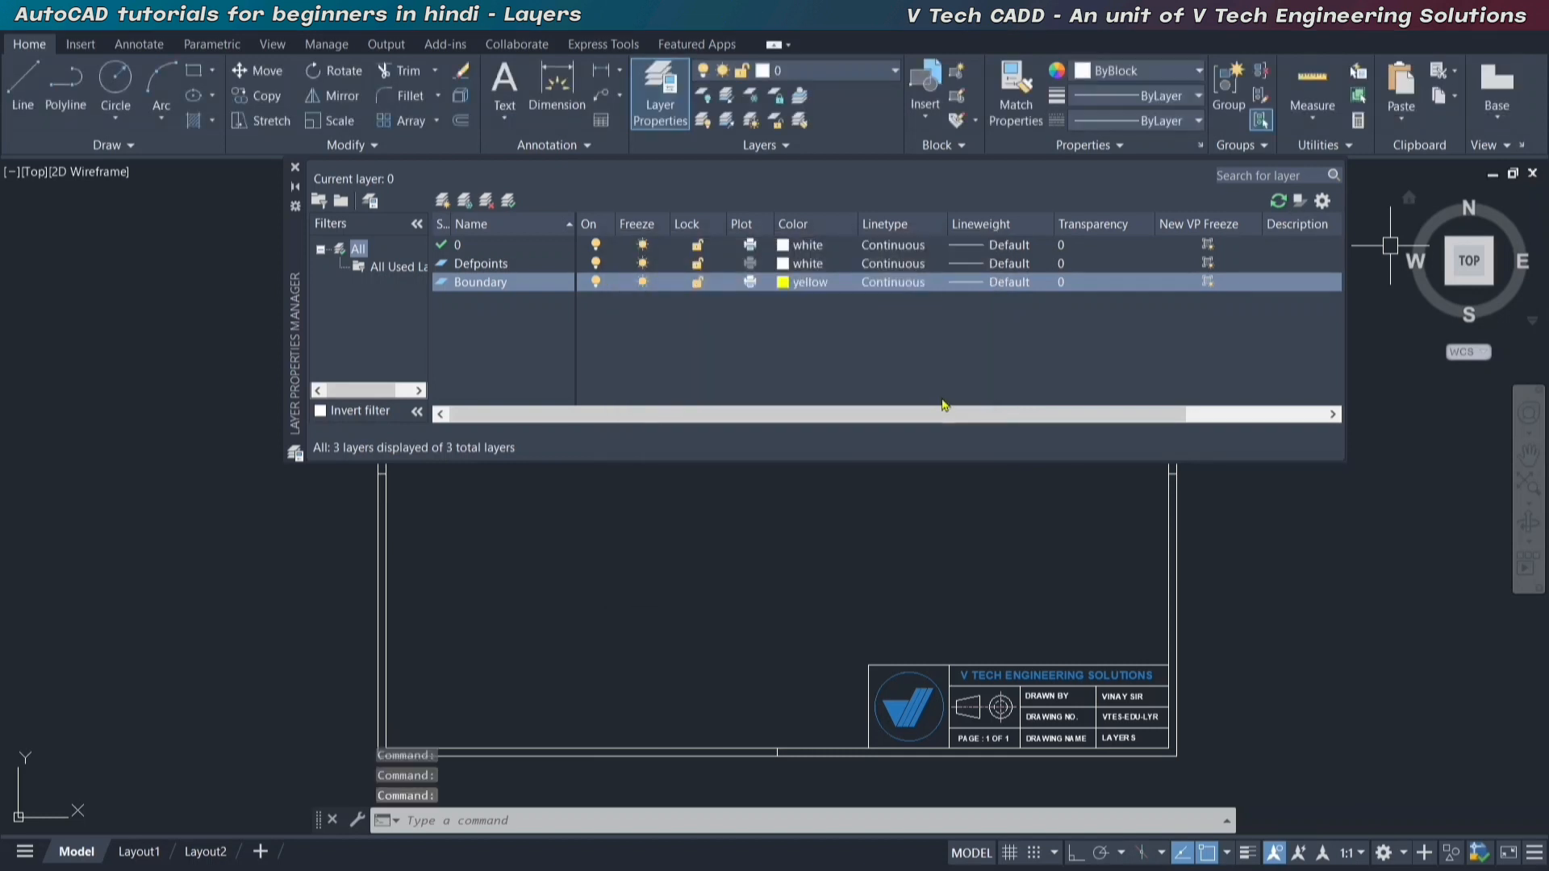
click(903, 284)
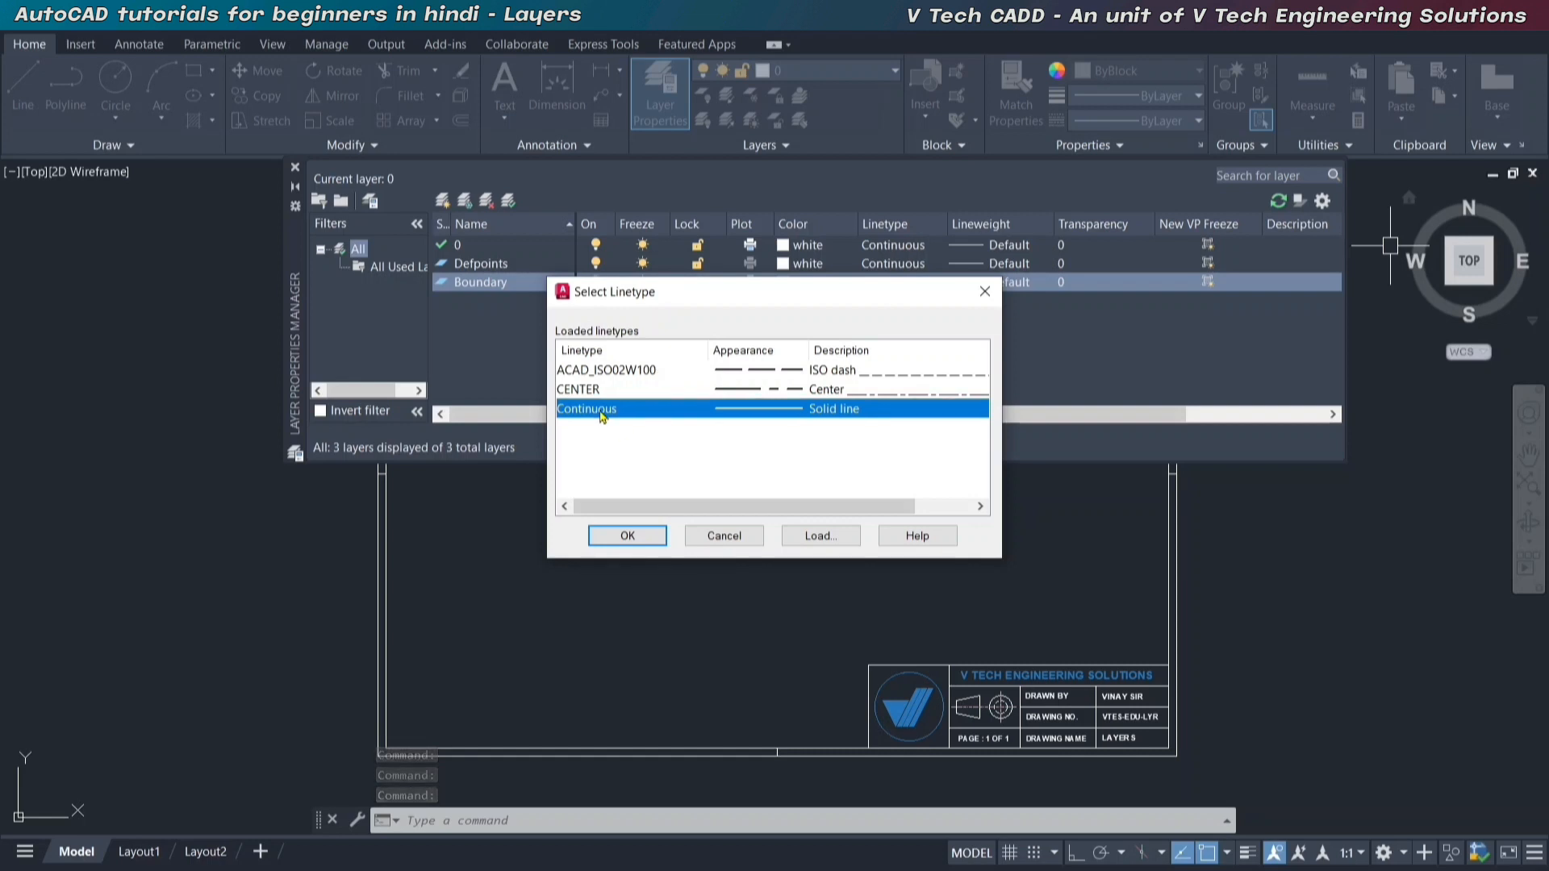
click(633, 536)
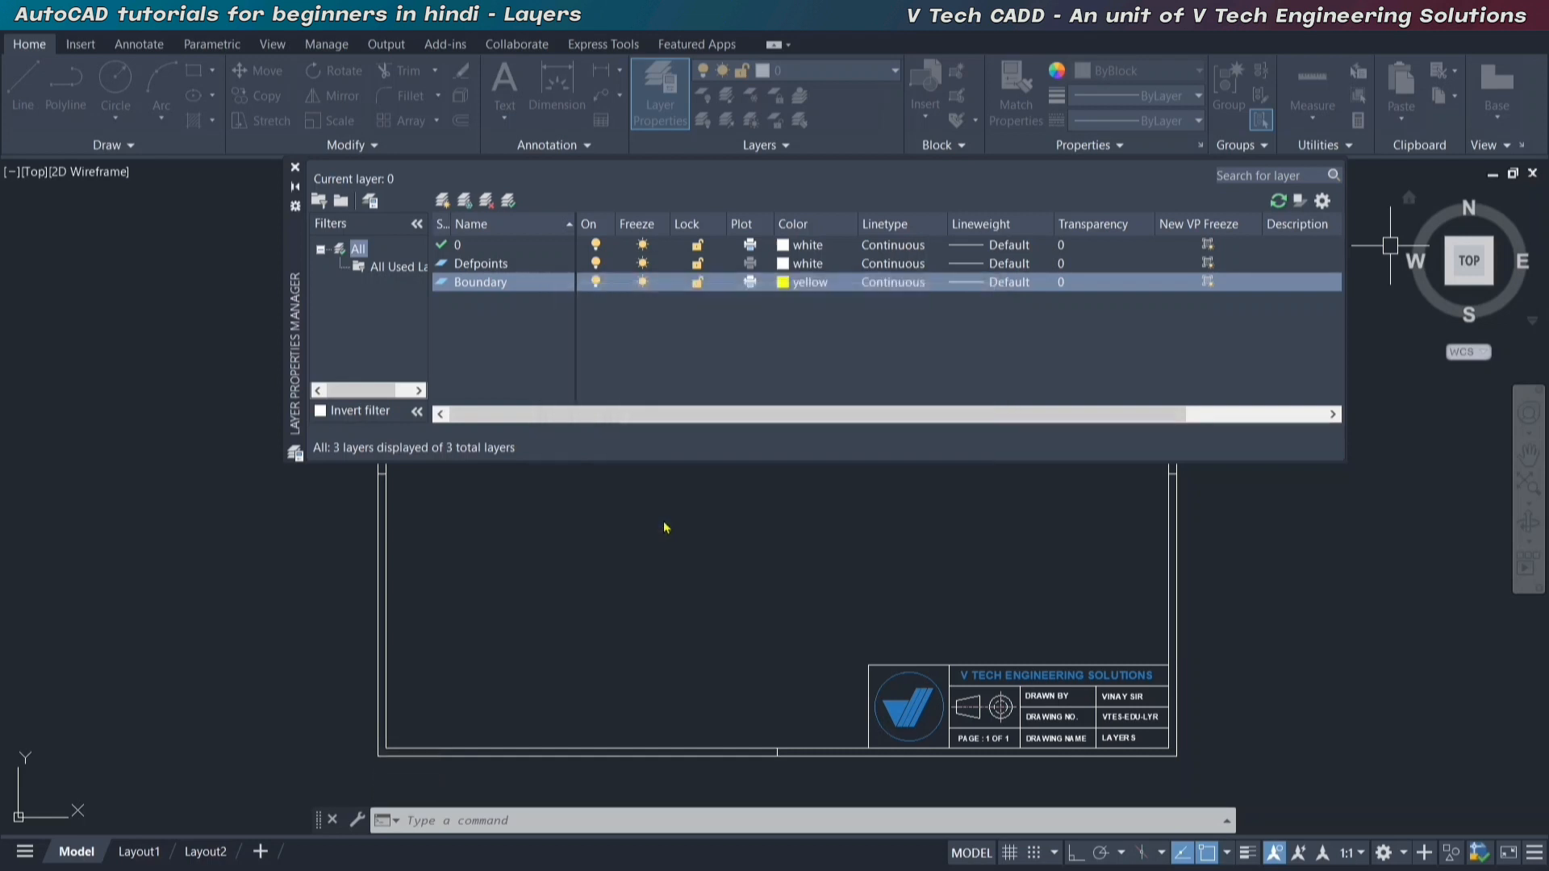
Set the Boundary layer's lineweight to 0.30 mm.
click(1001, 284)
scroll(782, 410, down, 1)
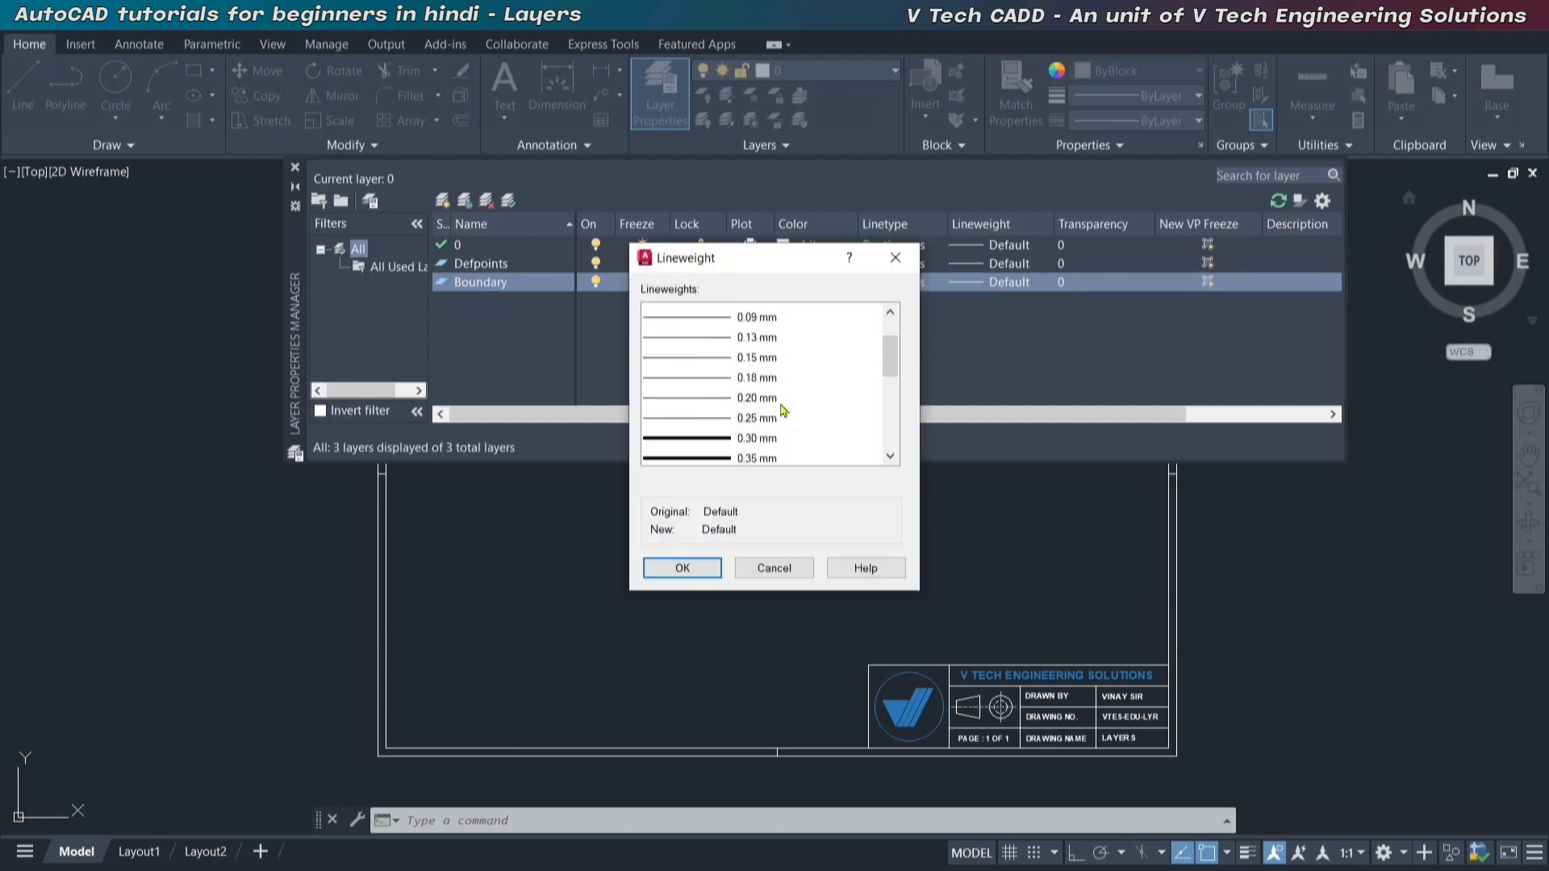
scroll(782, 410, down, 2)
click(754, 376)
click(683, 568)
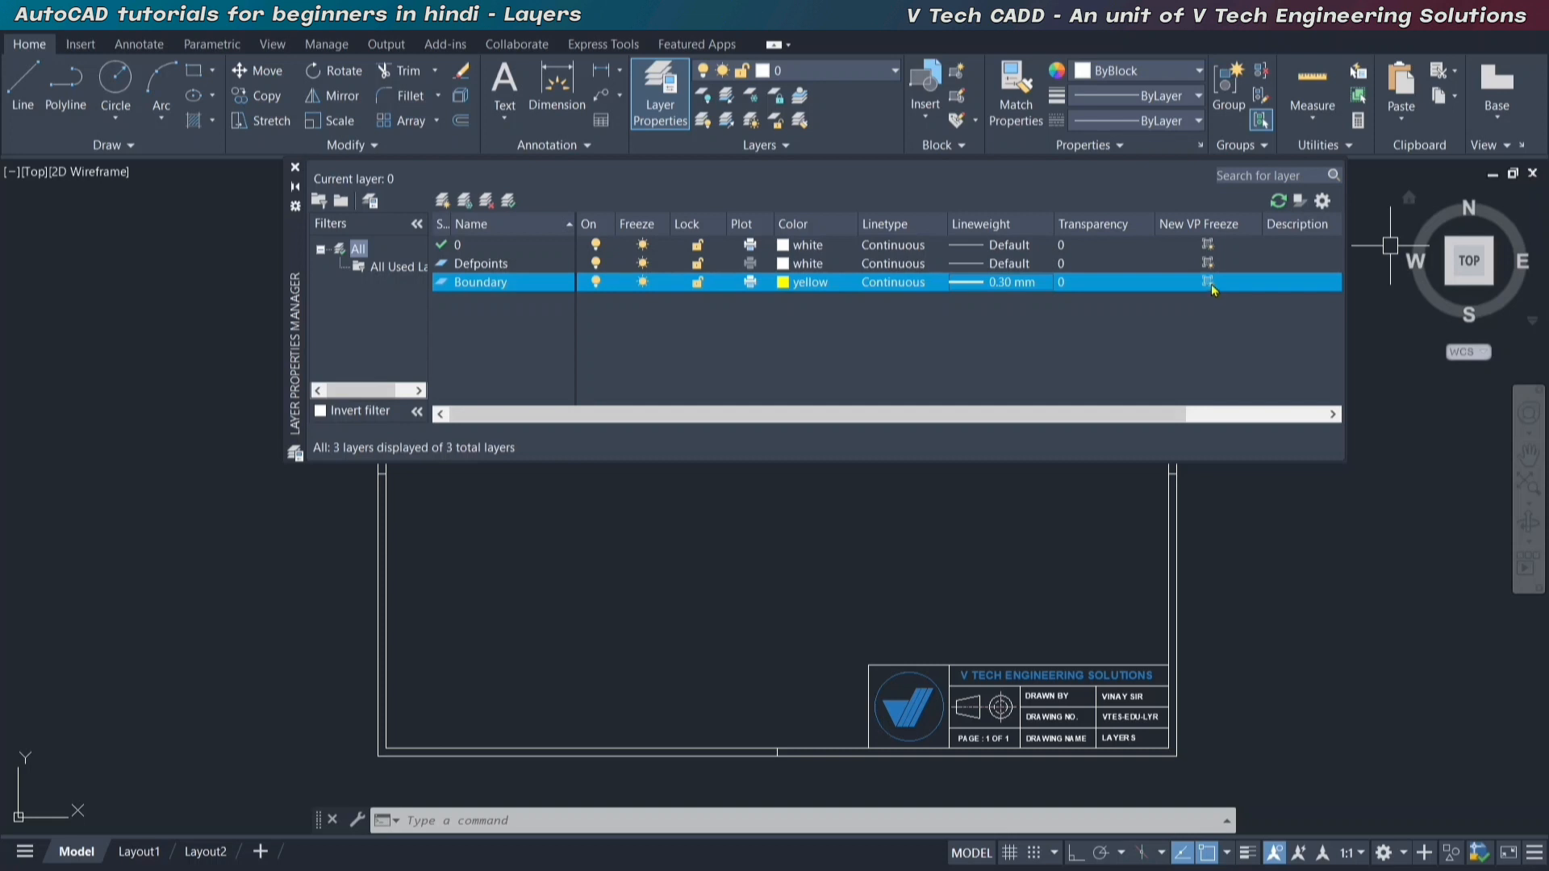
click(1316, 284)
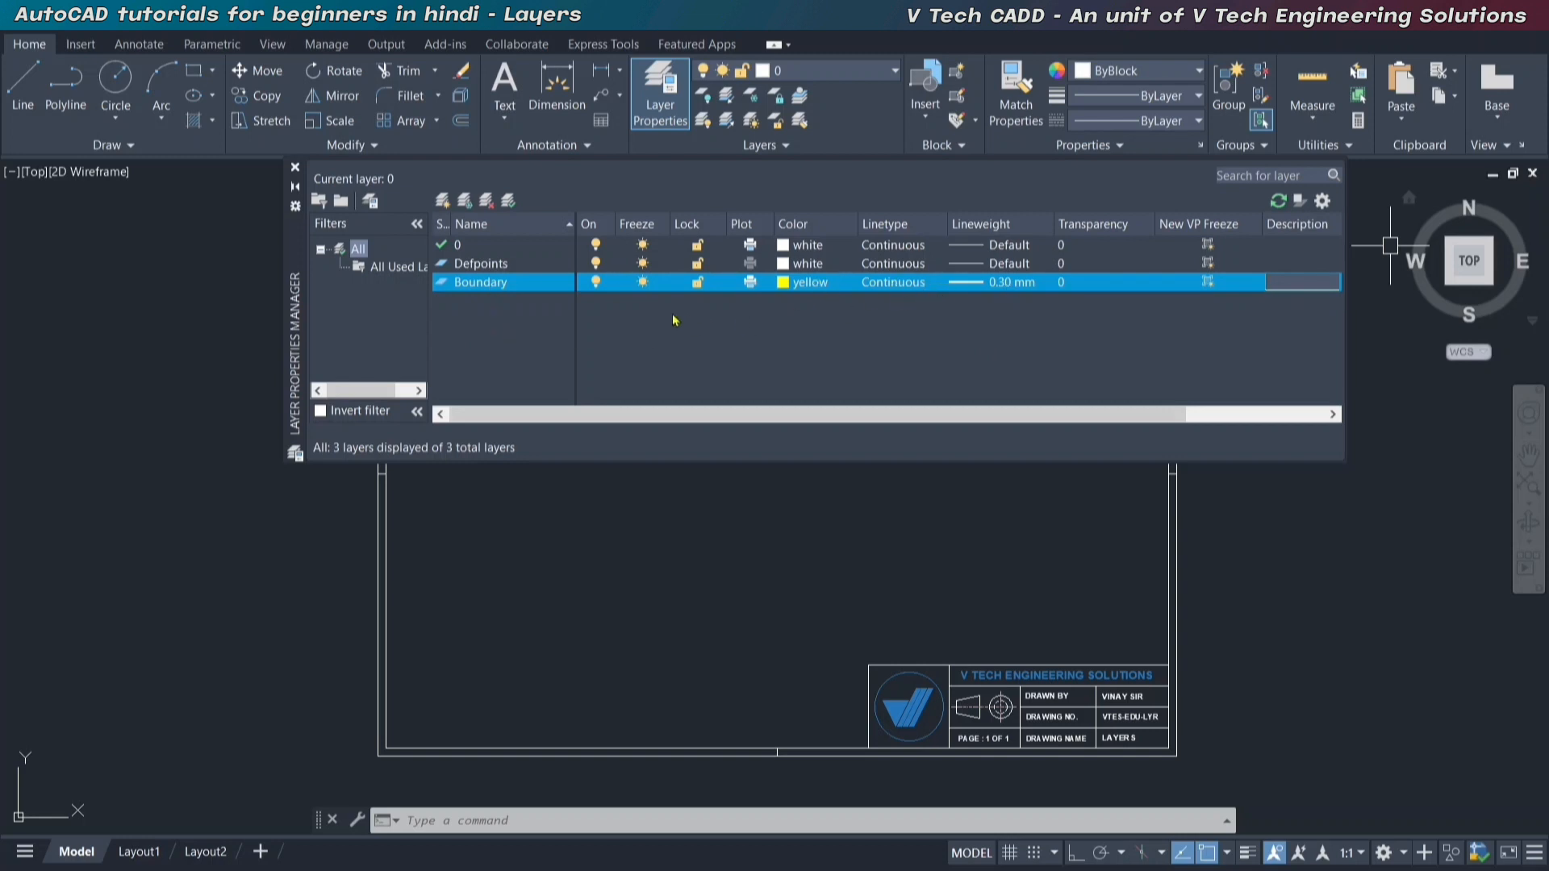
Create a new layer named Inner Wall and set its color to cyan.
click(443, 201)
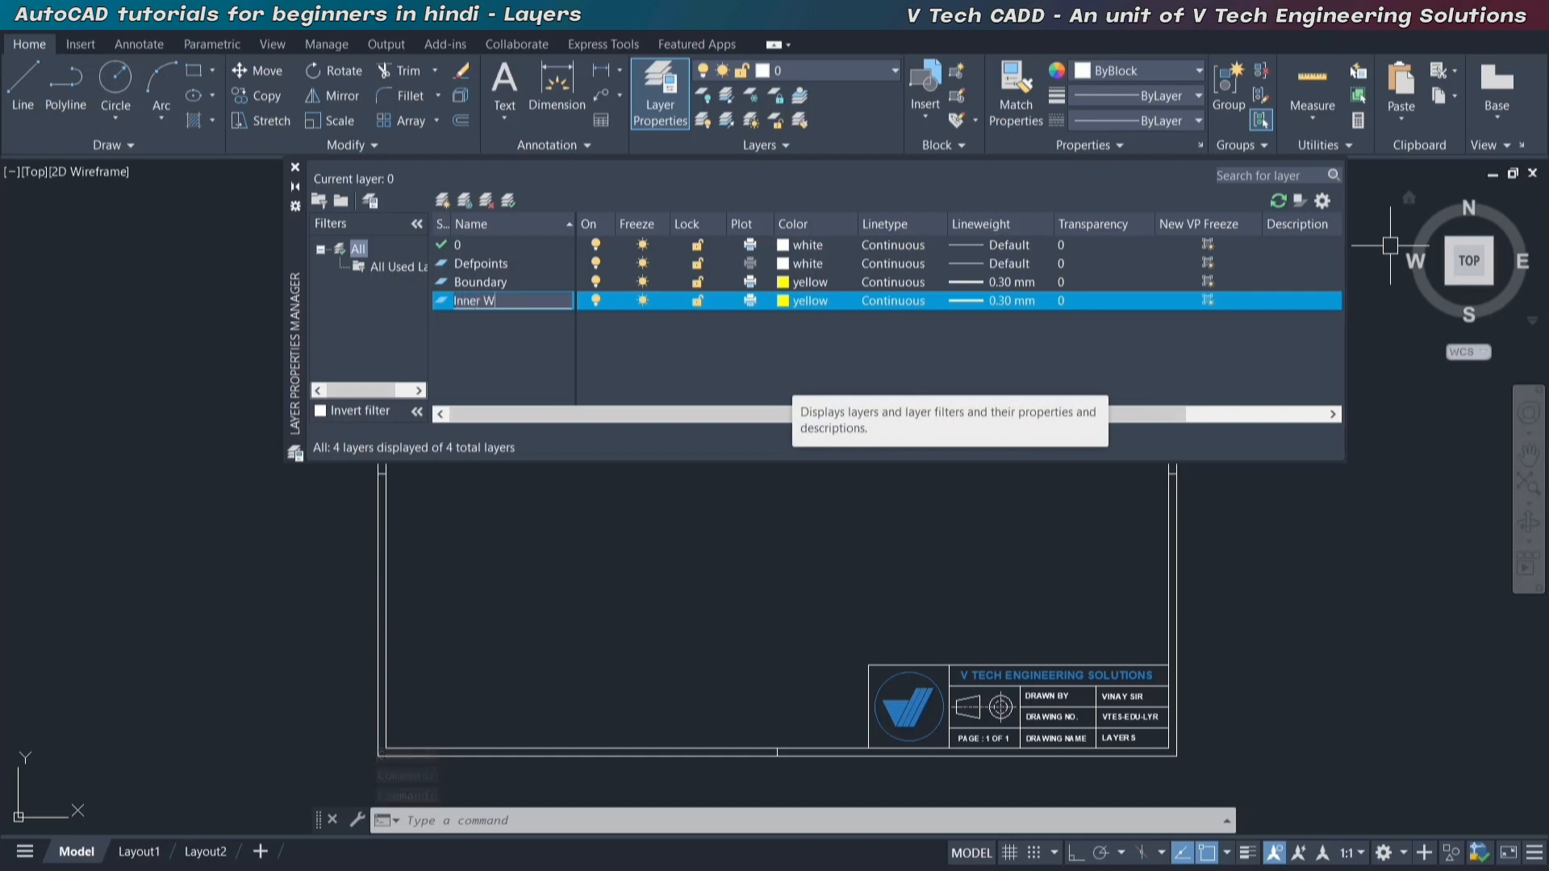
text(Inner Wall)
key(Return)
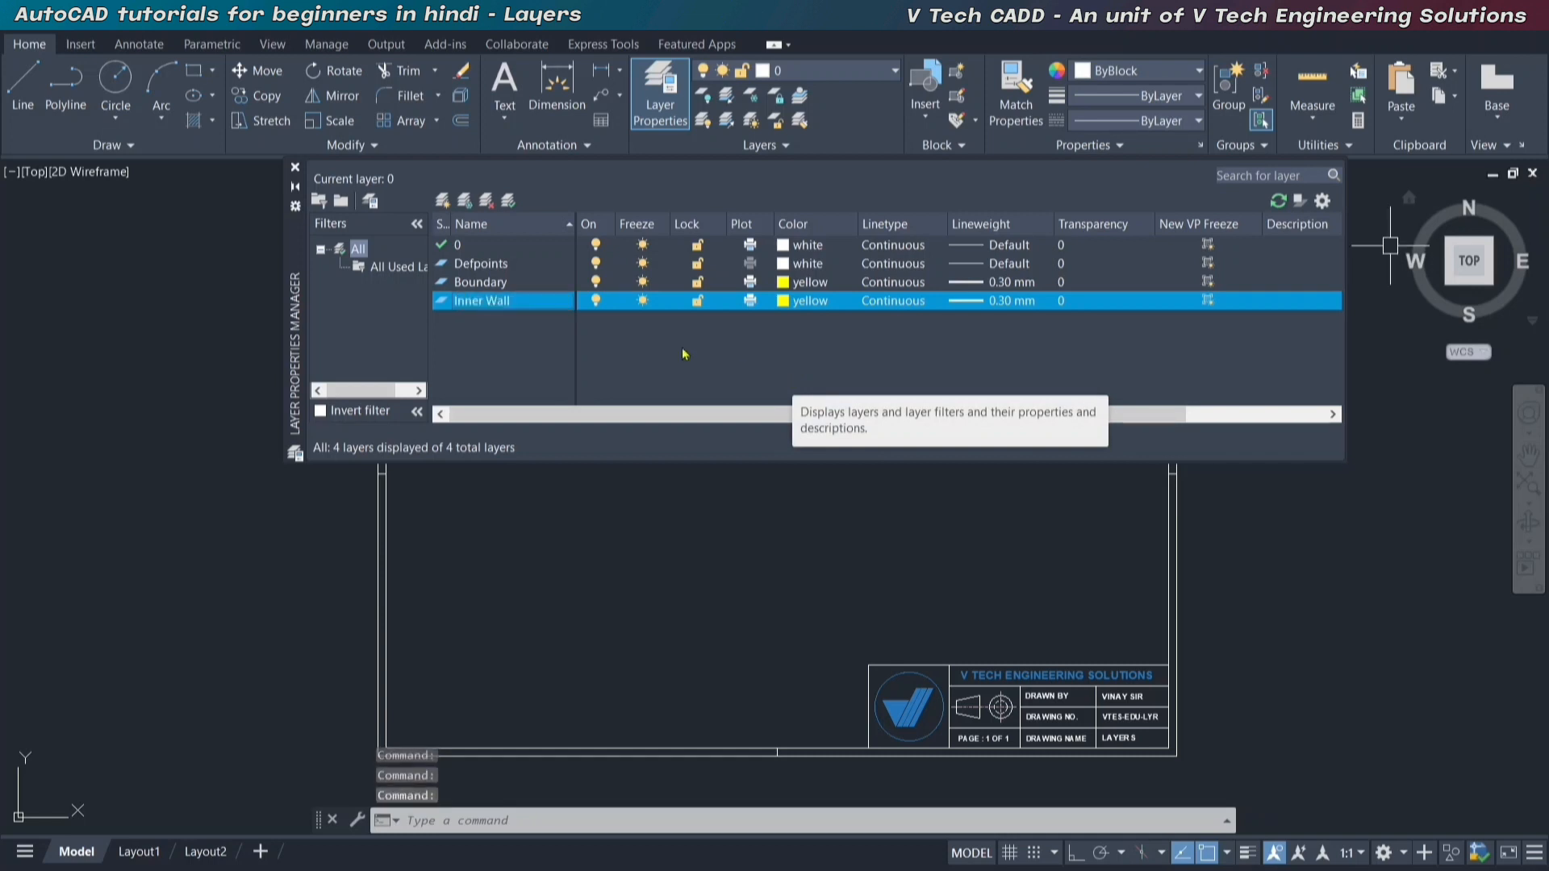
click(824, 301)
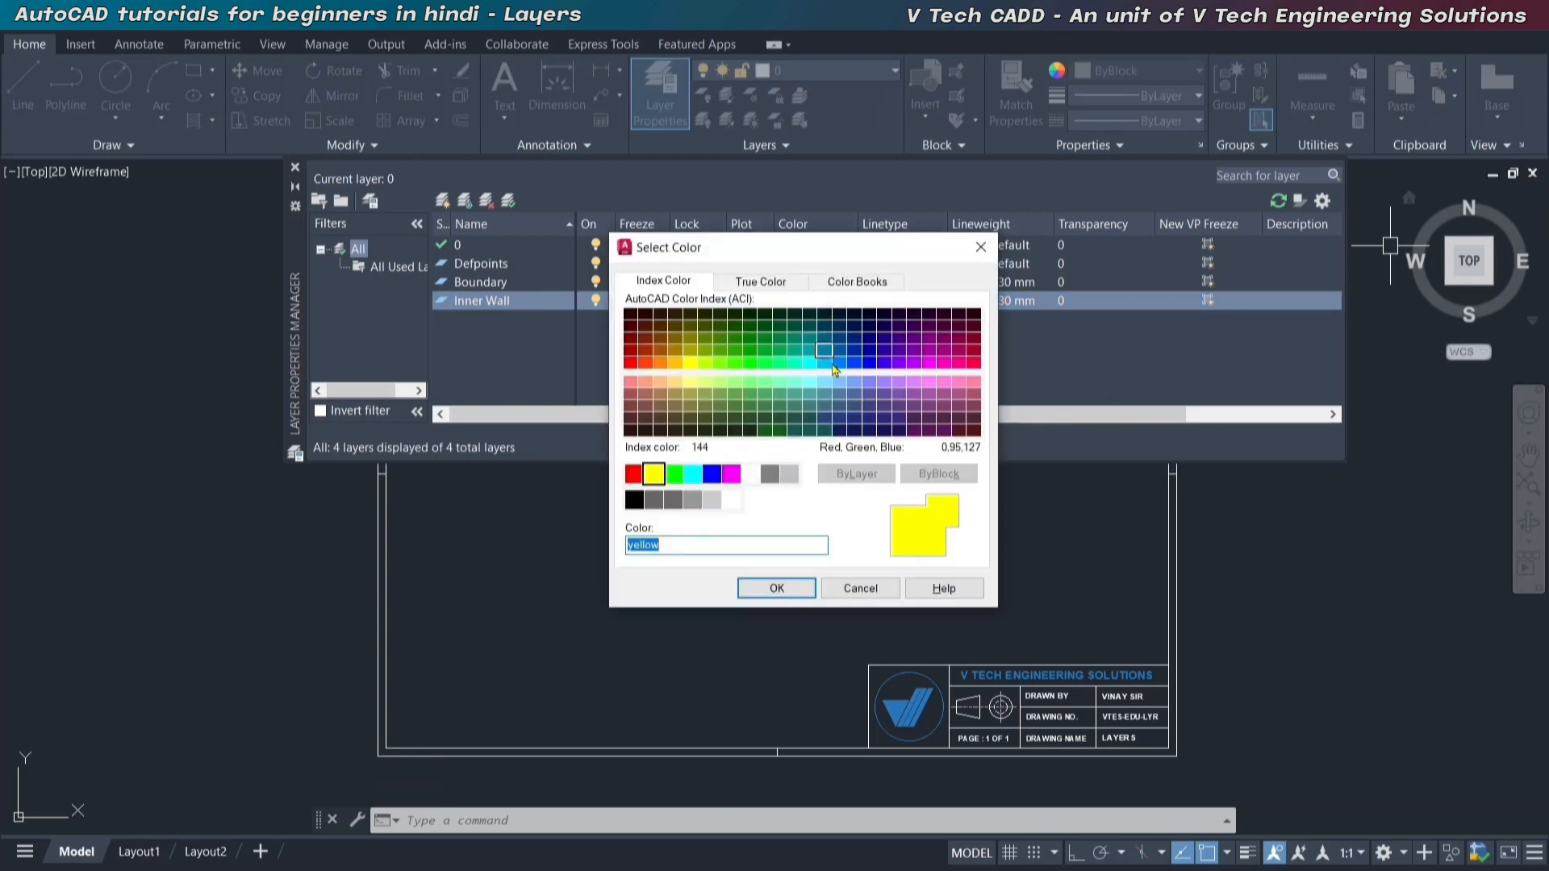
click(692, 476)
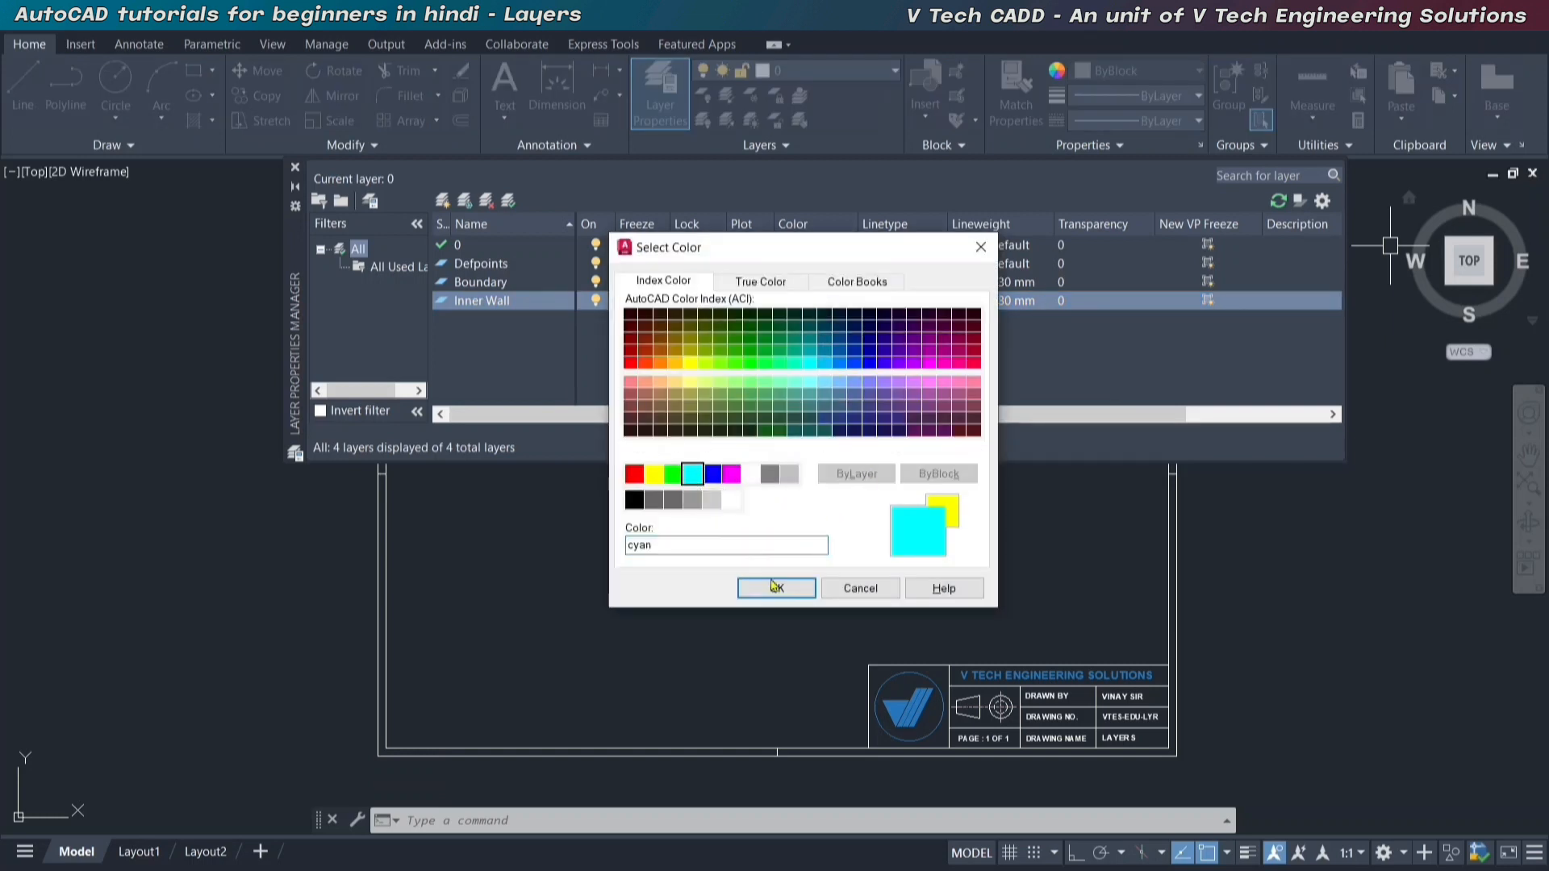
click(777, 588)
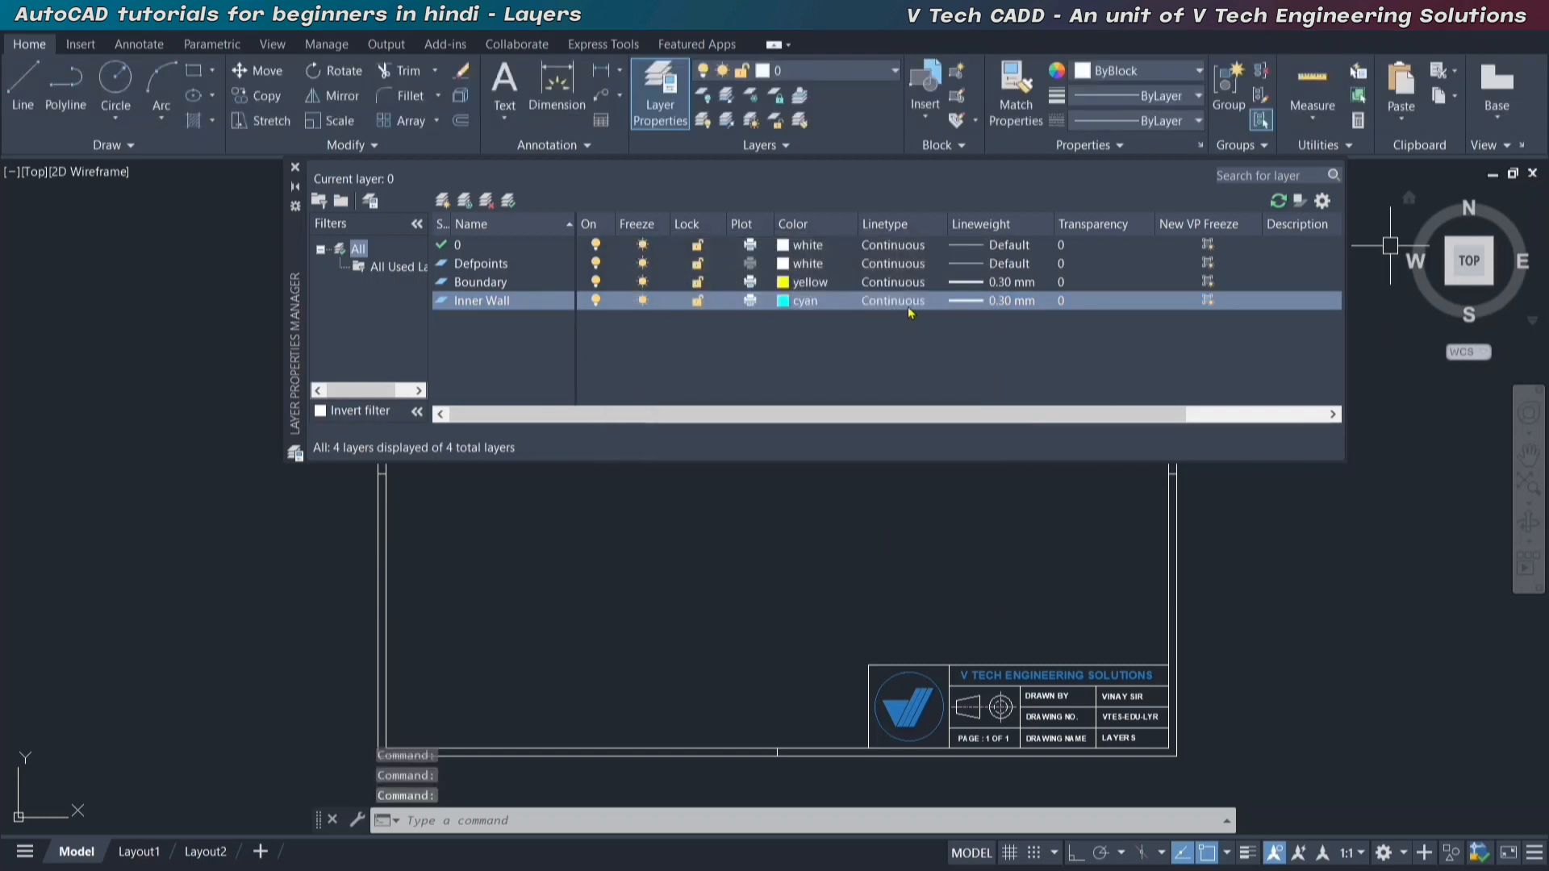
Set the Inner Wall layer's linetype to ACAD_ISO02W100 and its lineweight to 0.35 mm.
click(908, 307)
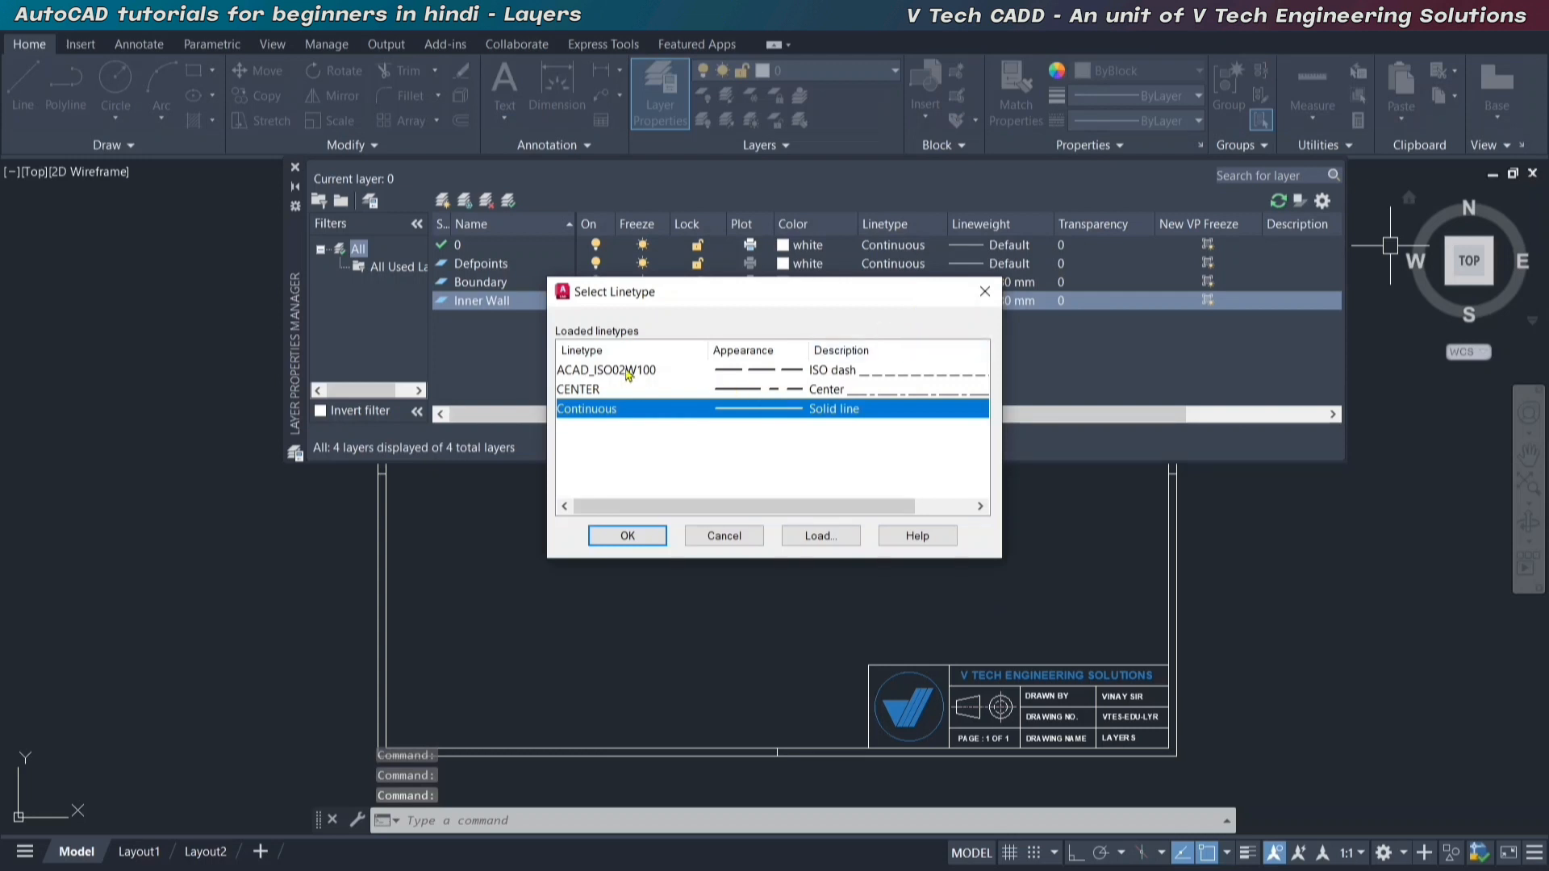
click(628, 371)
click(628, 536)
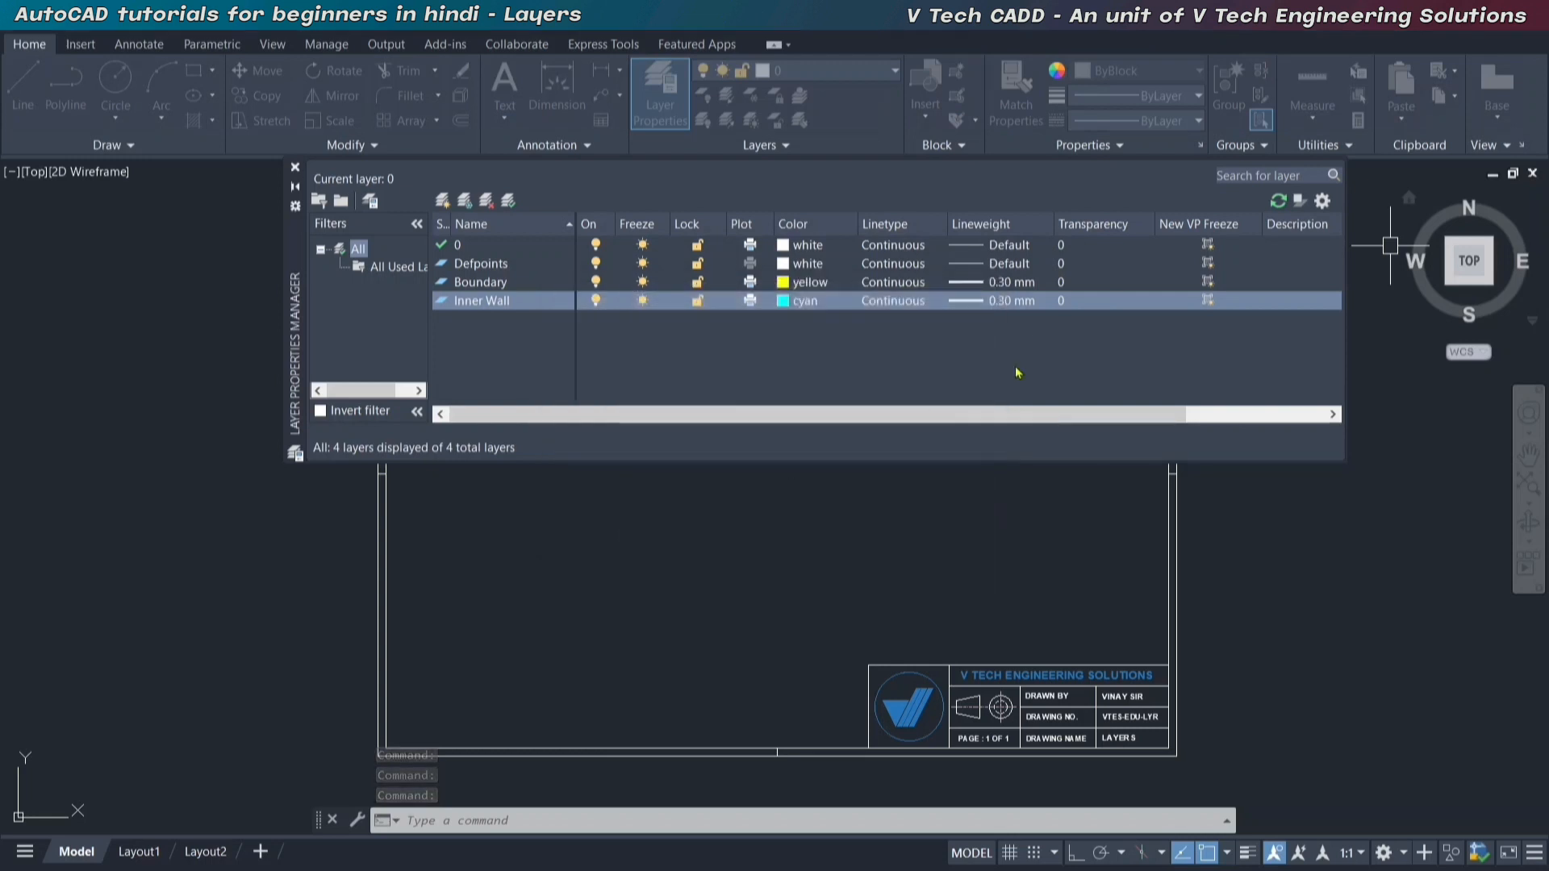
click(1011, 301)
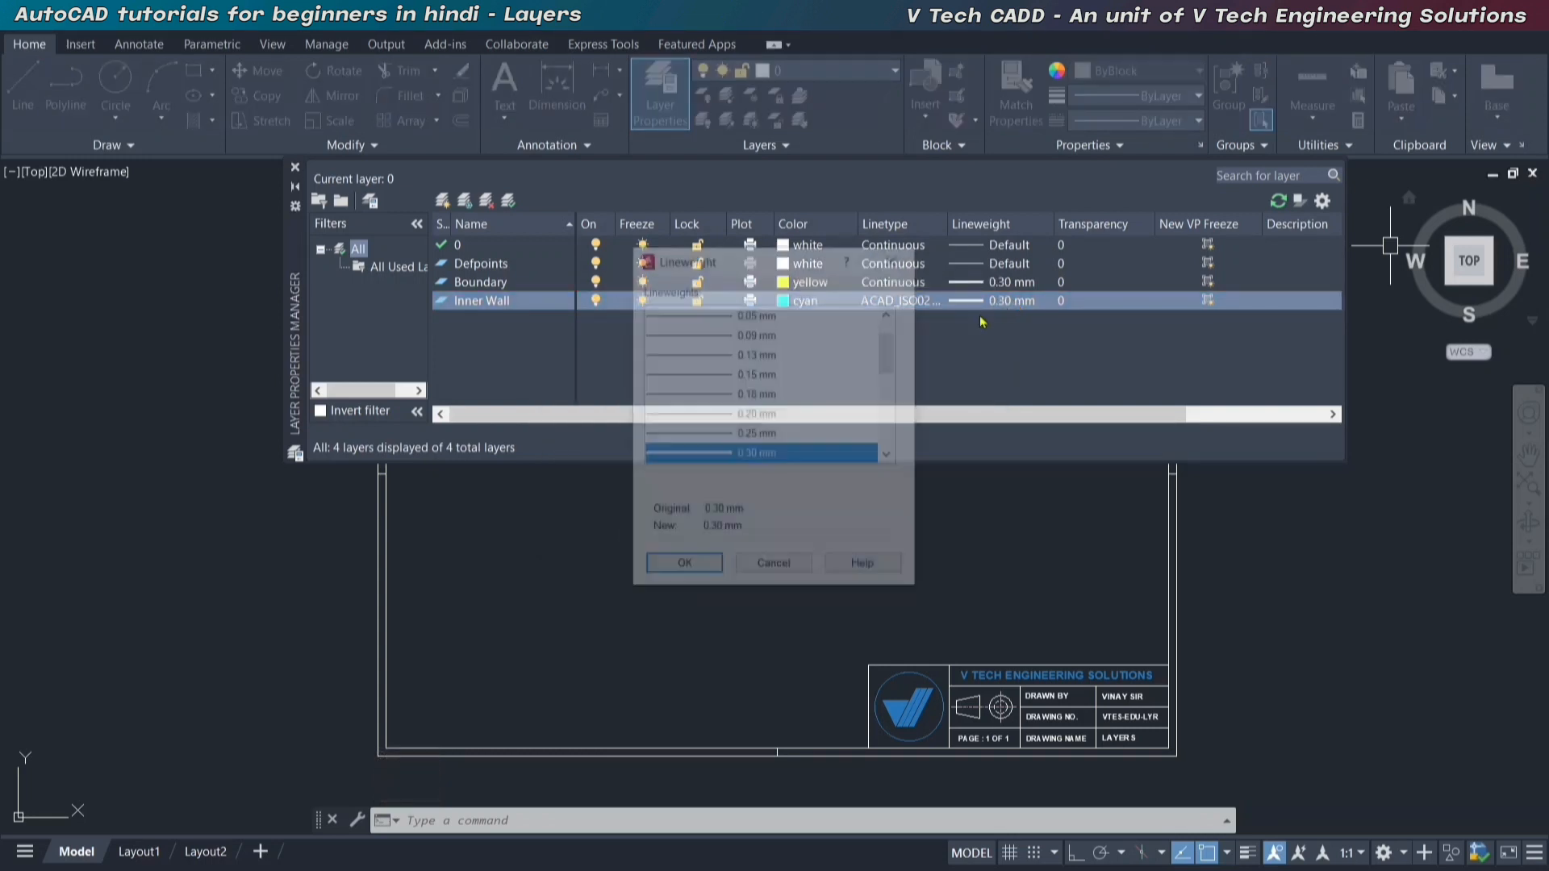
click(750, 439)
scroll(762, 428, down, 1)
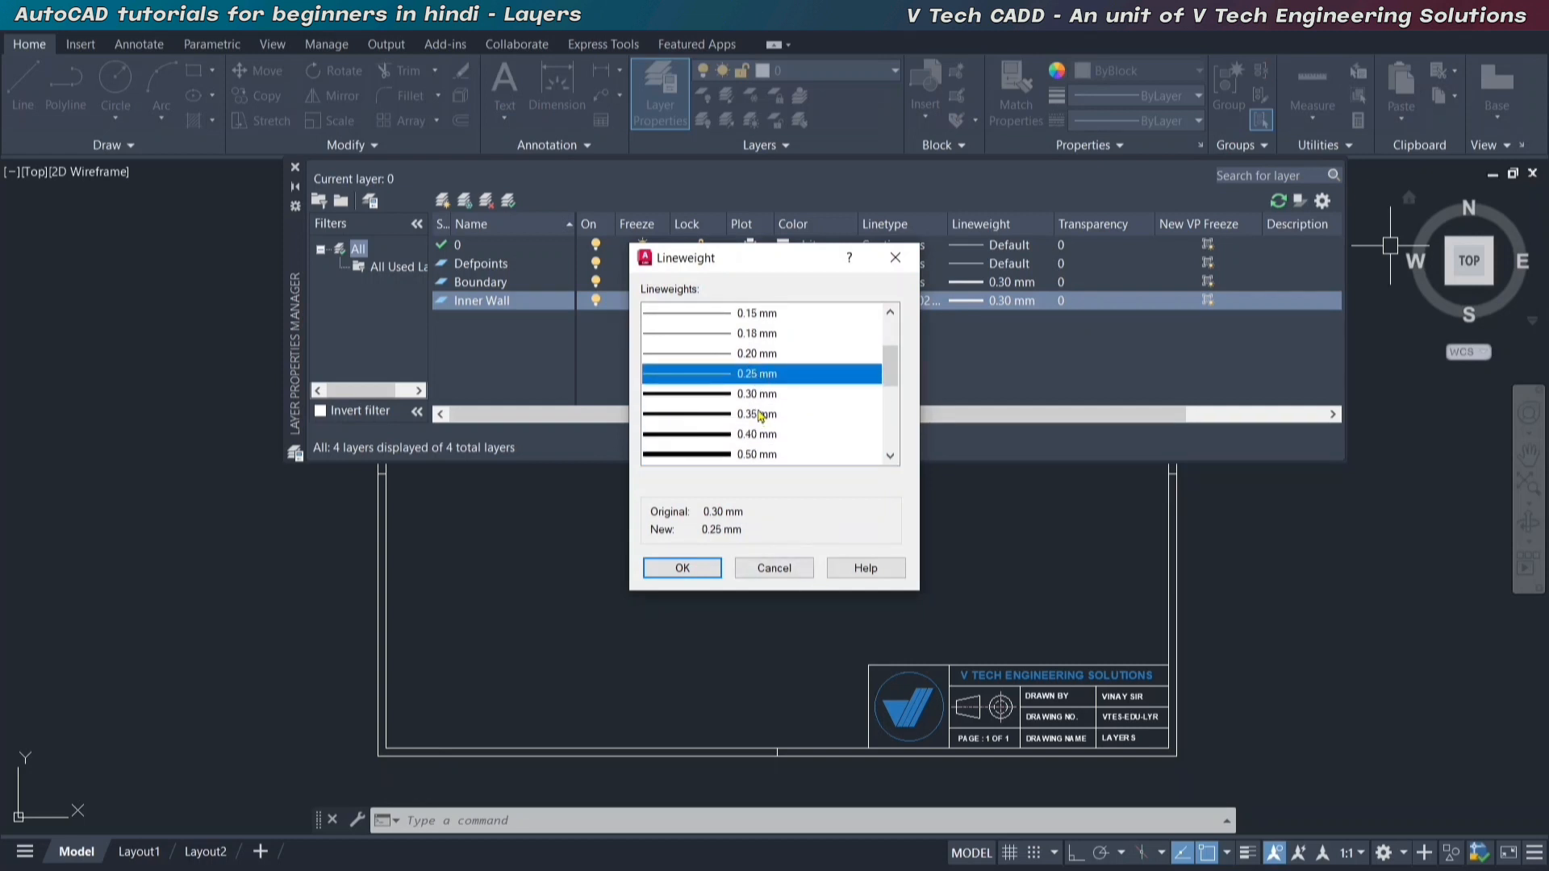
click(759, 414)
click(683, 568)
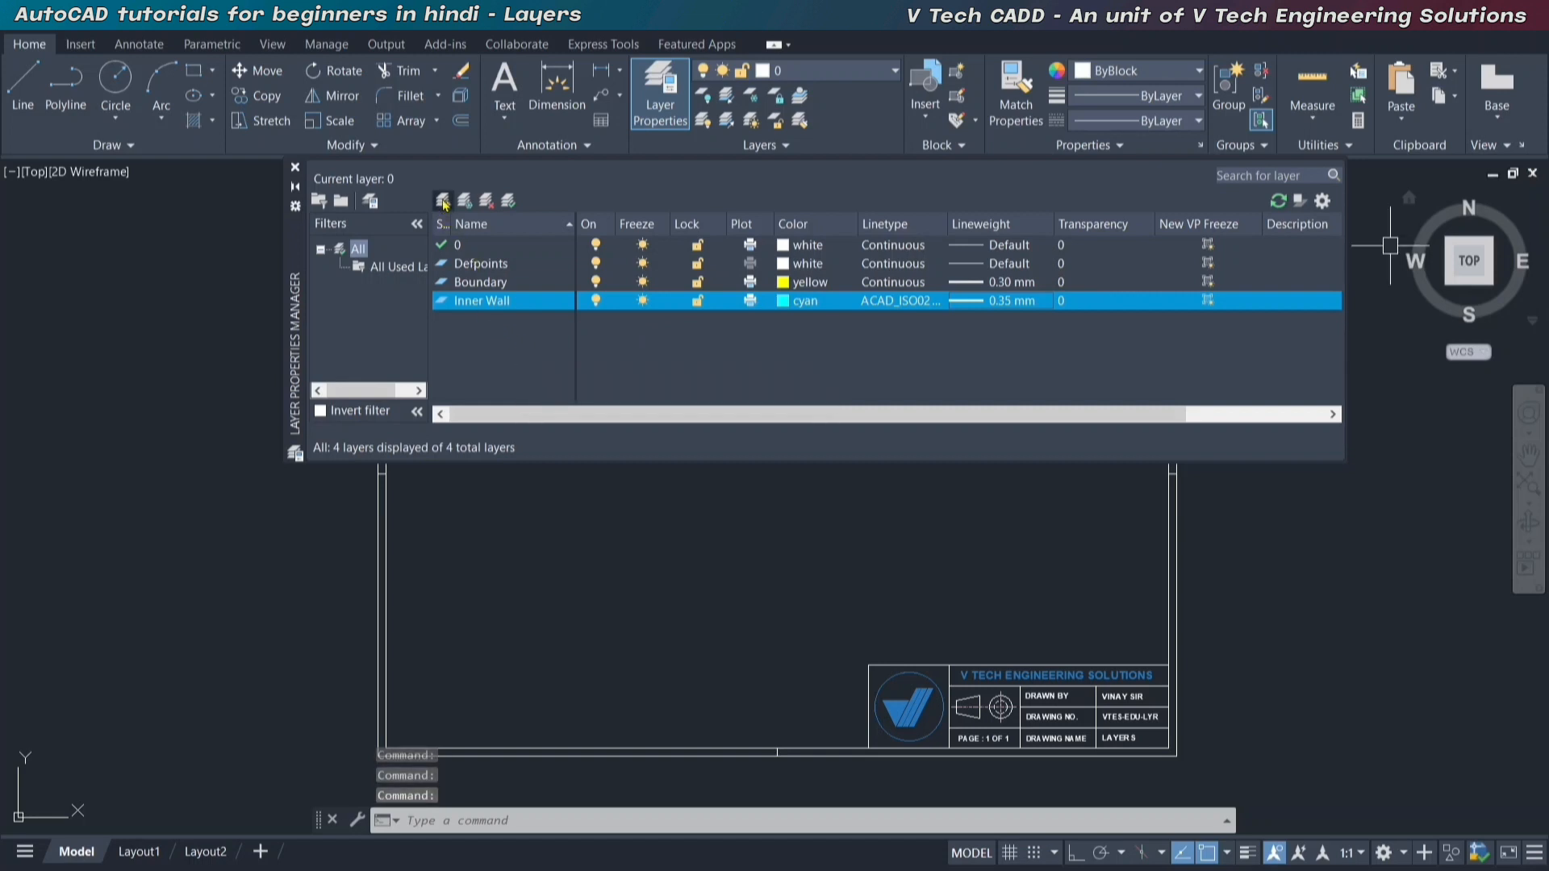
Create a new layer named Piller and set its color to red.
click(442, 200)
text(Pil)
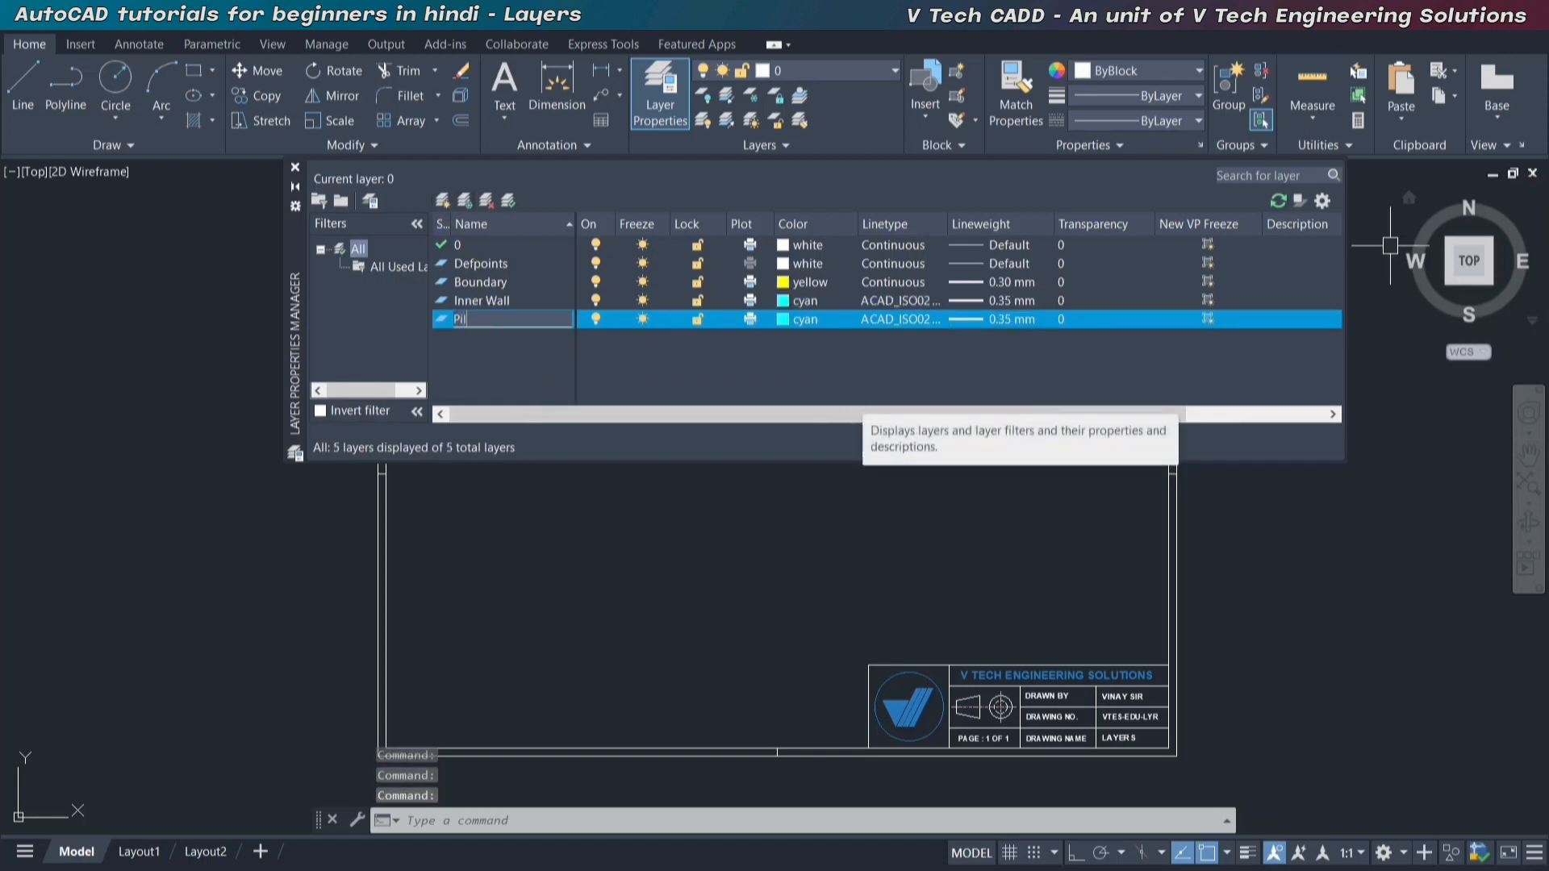
text(ler)
key(Return)
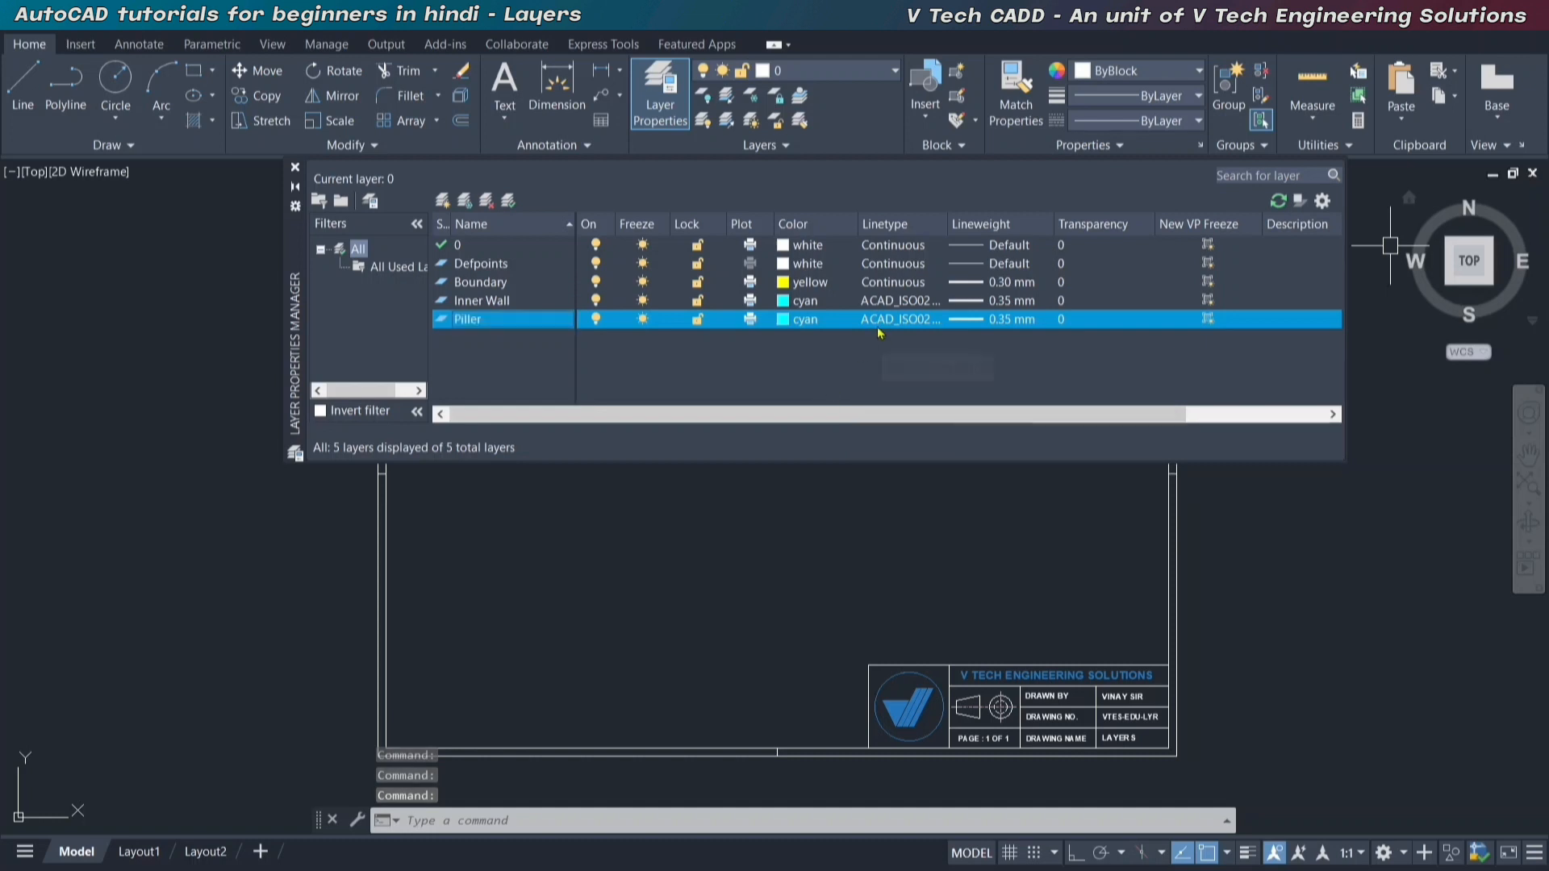
click(807, 319)
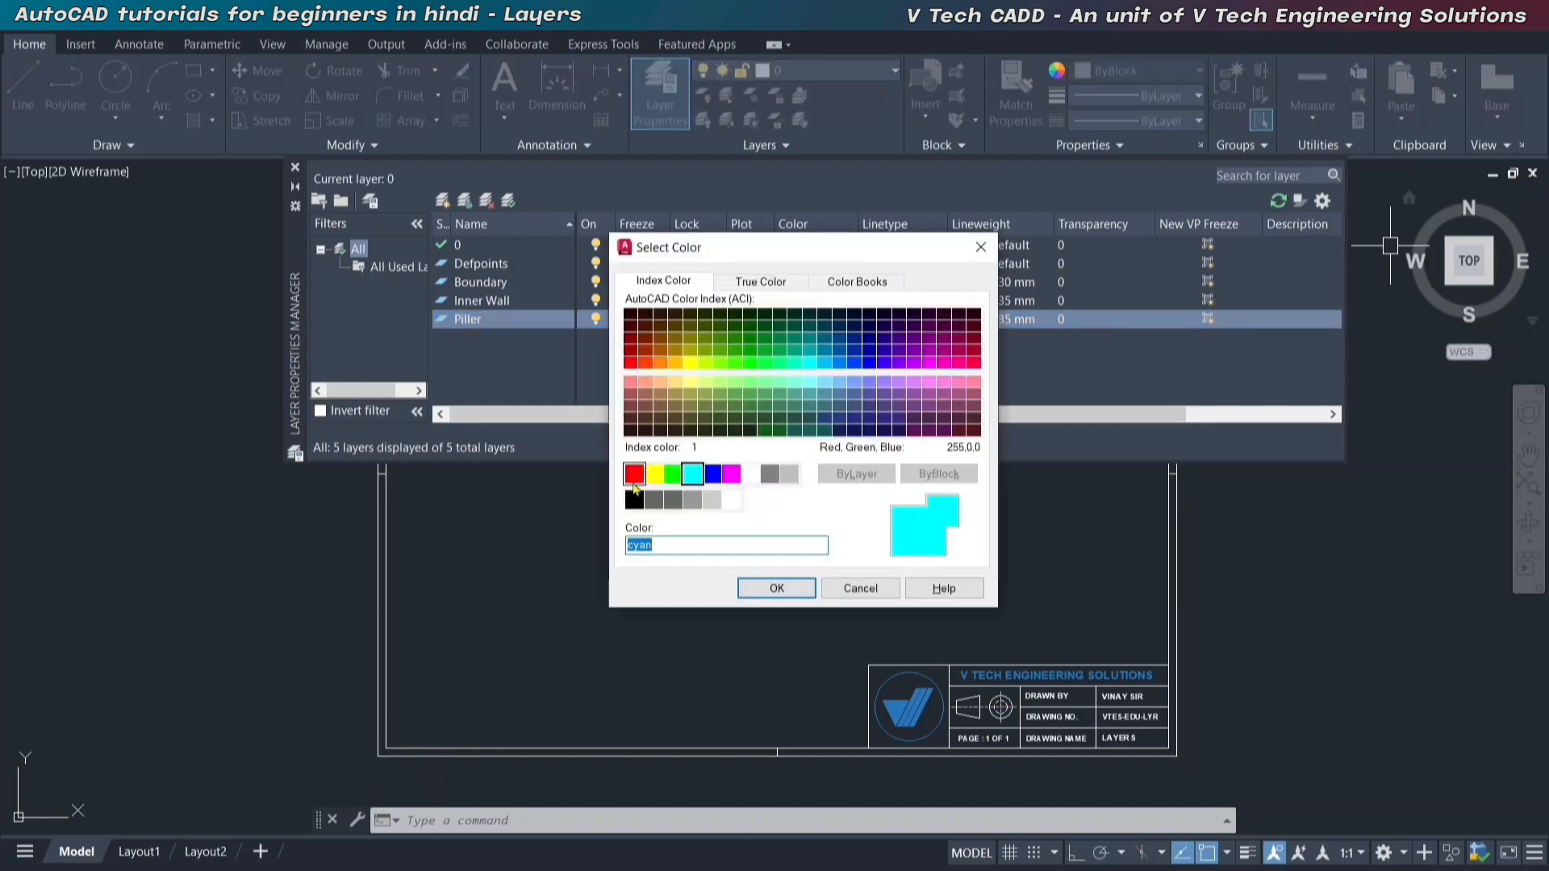
click(635, 473)
click(776, 588)
click(969, 319)
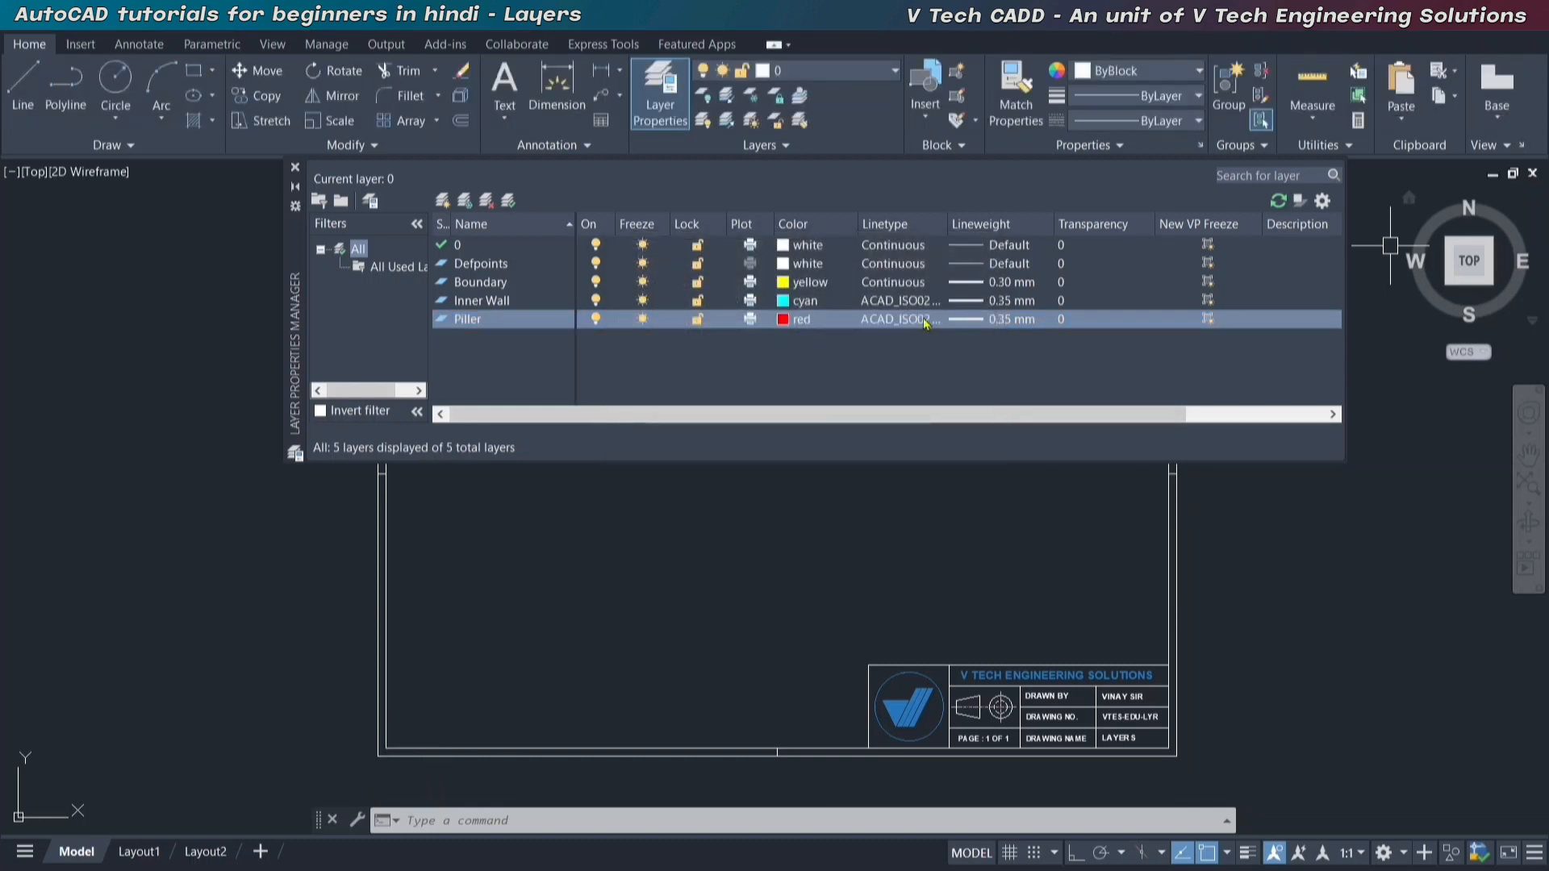
key(Return)
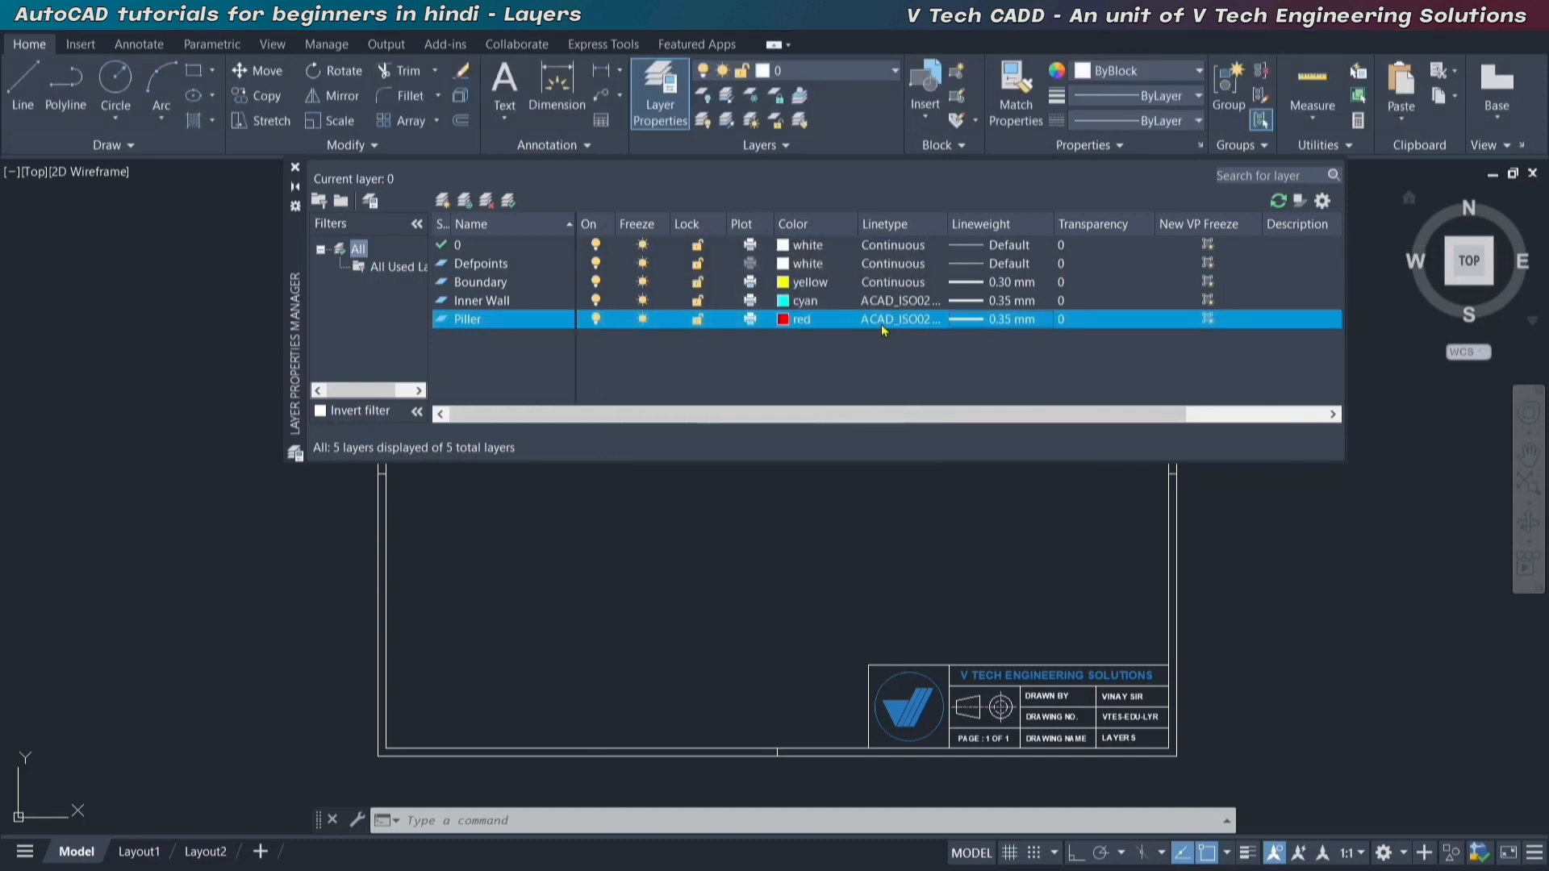
Set the Piller layer's linetype to Continuous and close the layer properties manager.
click(887, 319)
click(736, 408)
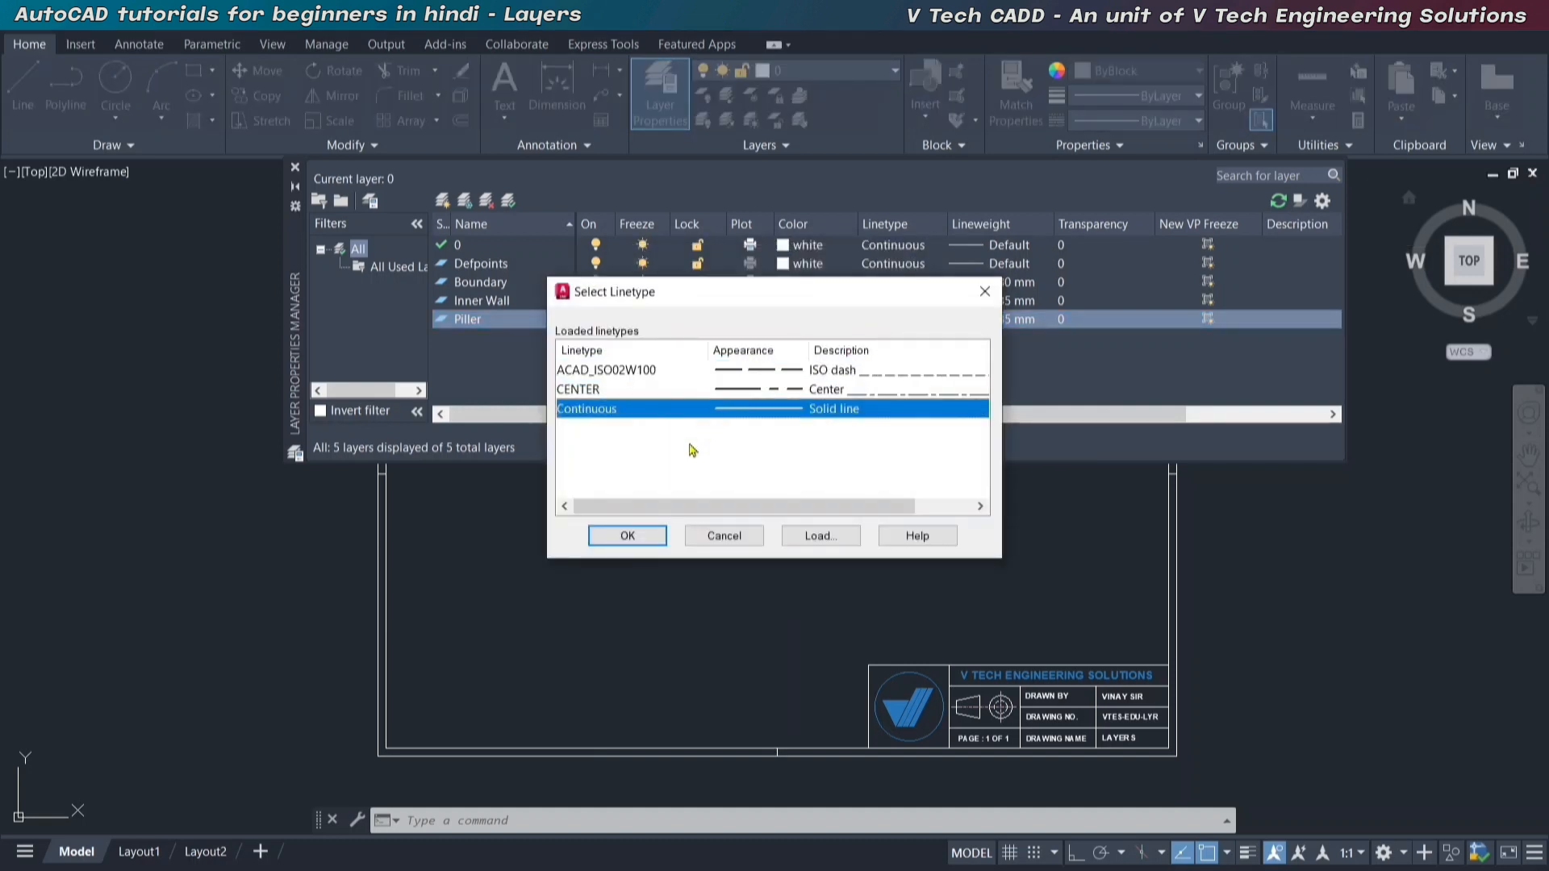
click(627, 536)
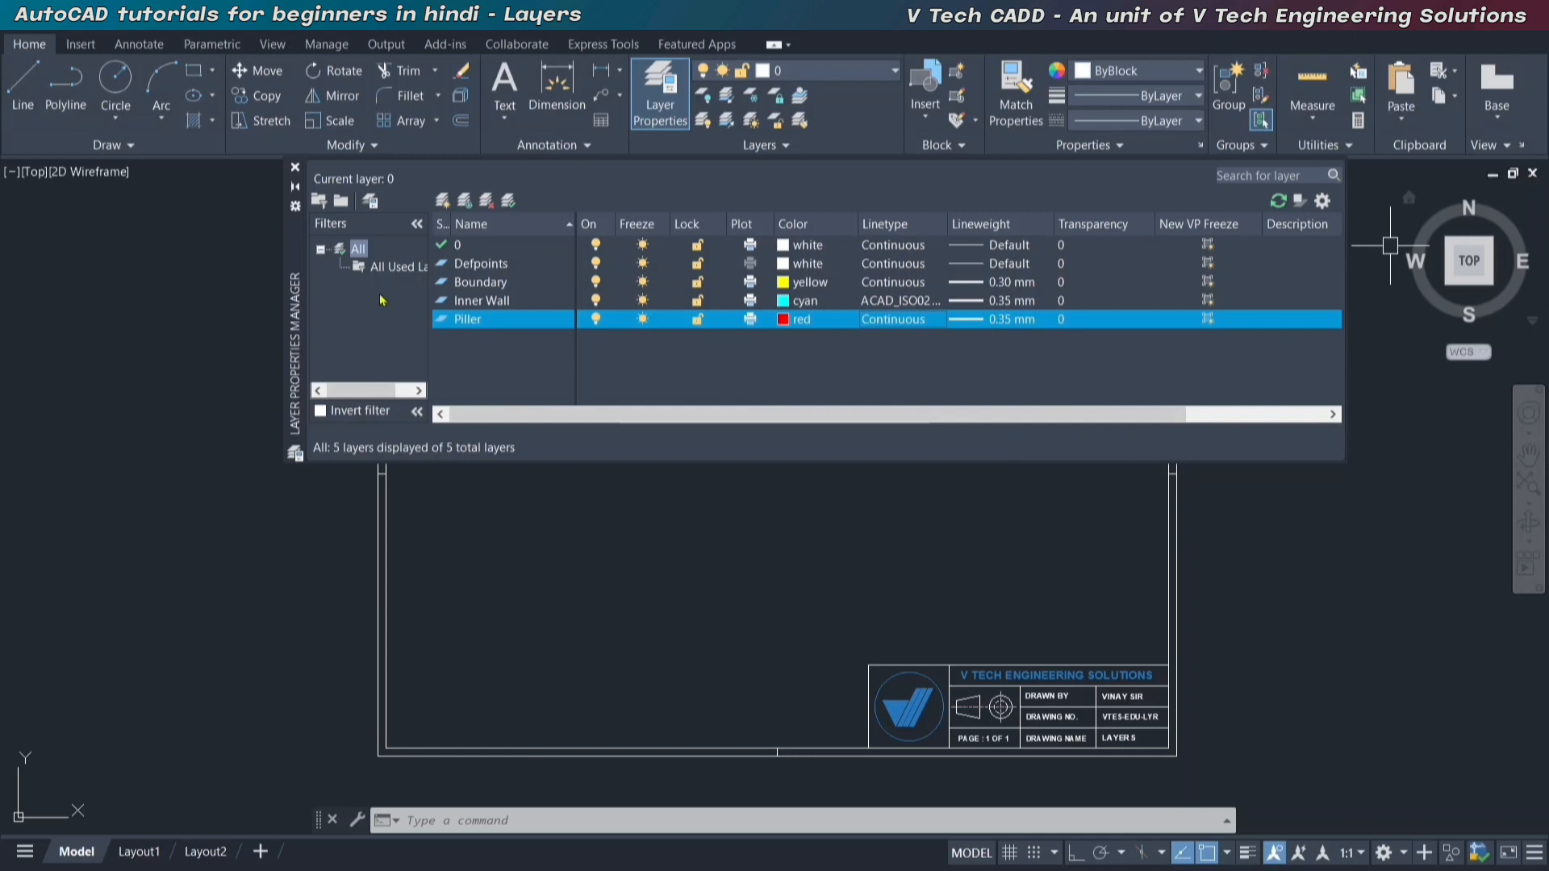
click(466, 246)
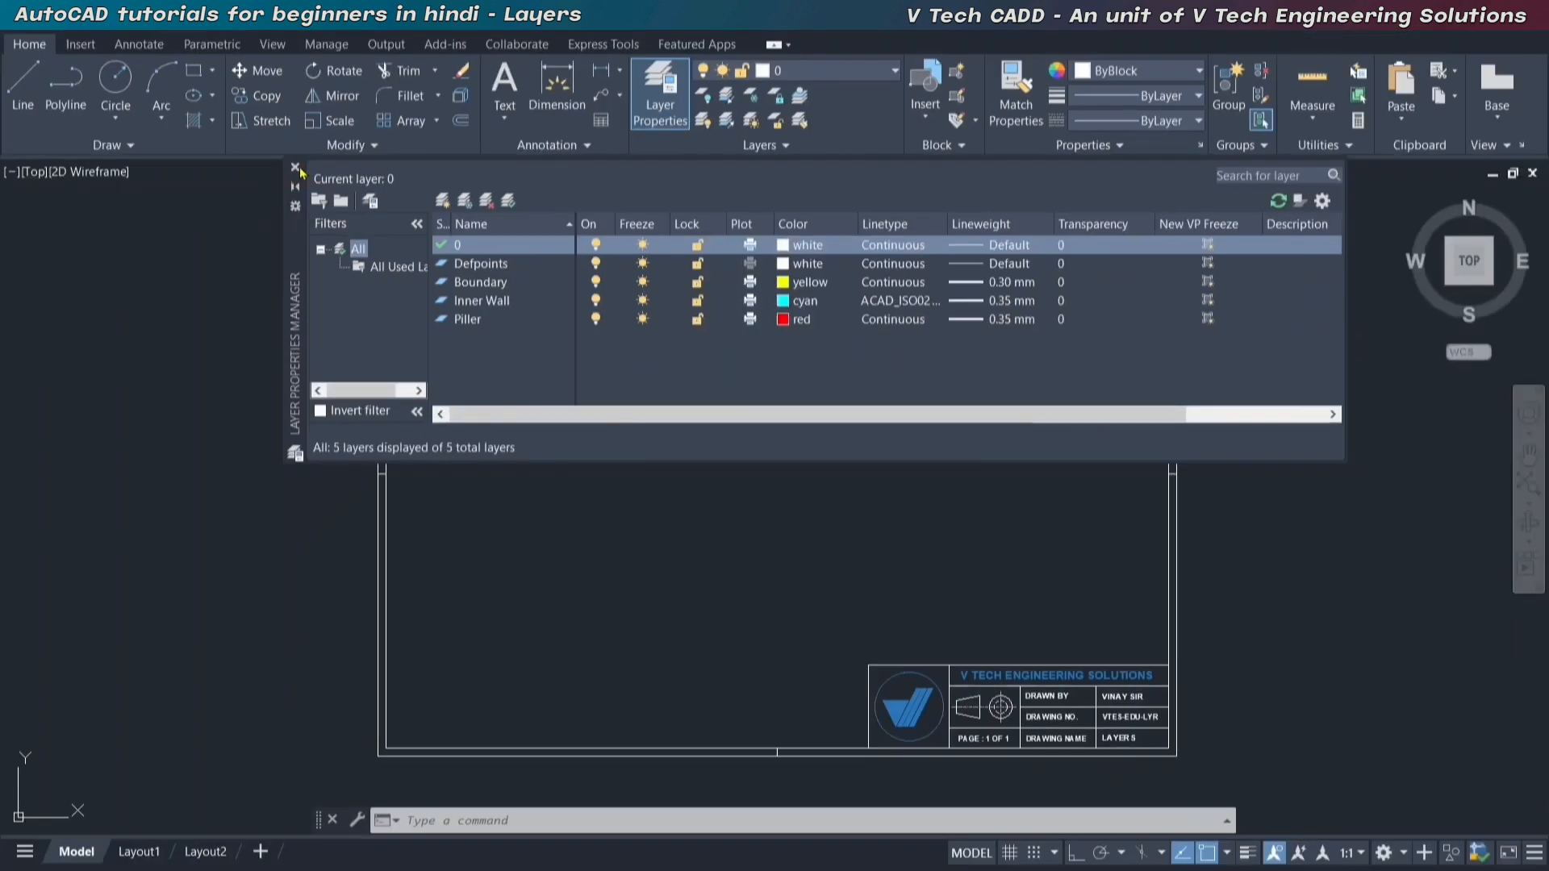
click(295, 168)
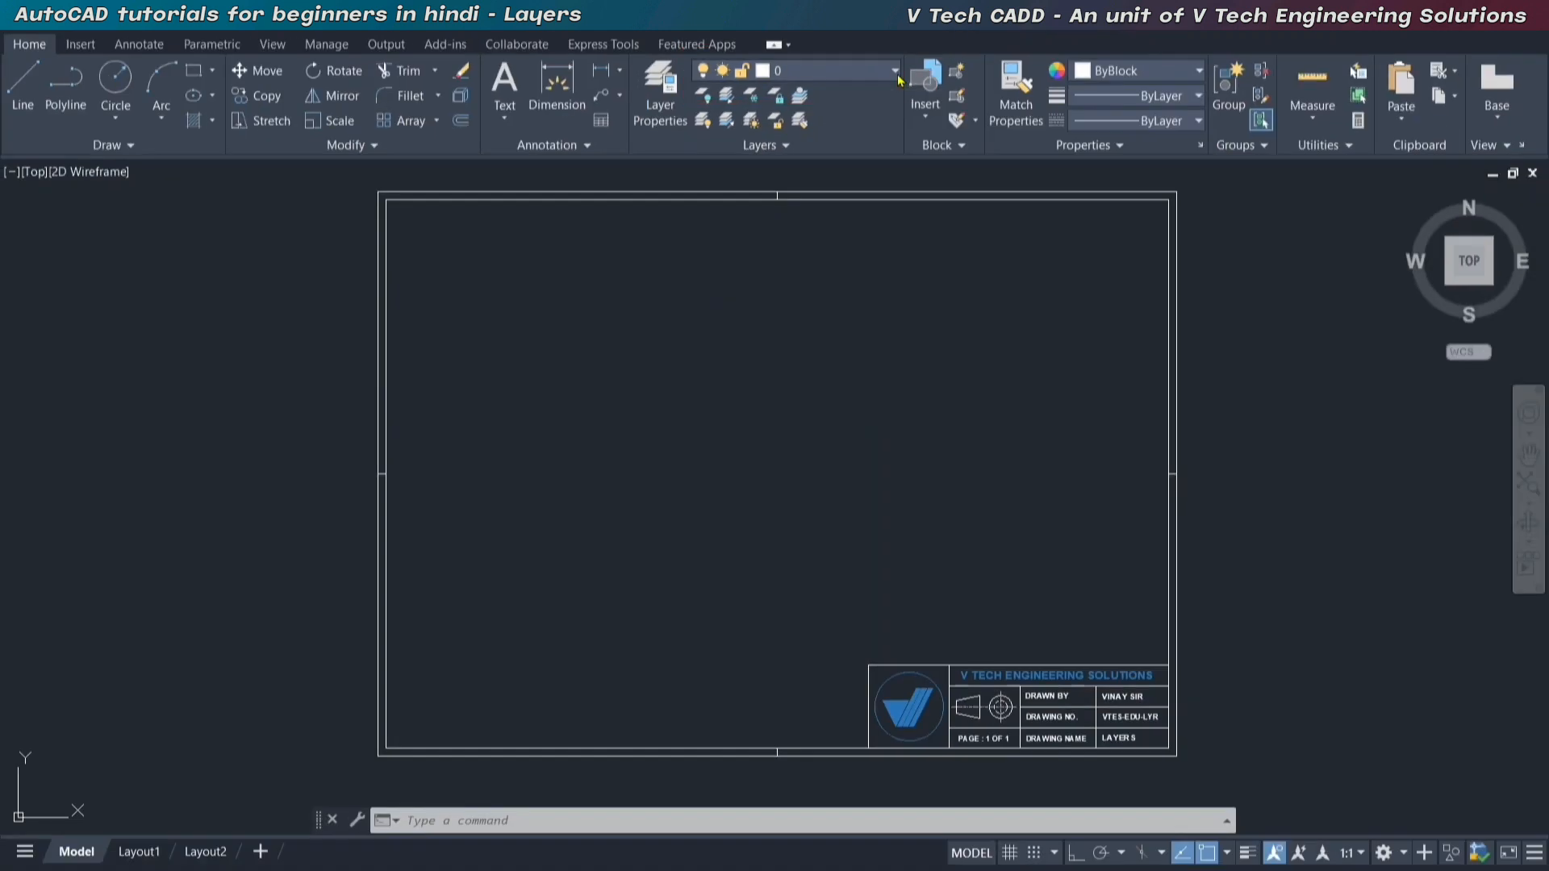
click(949, 120)
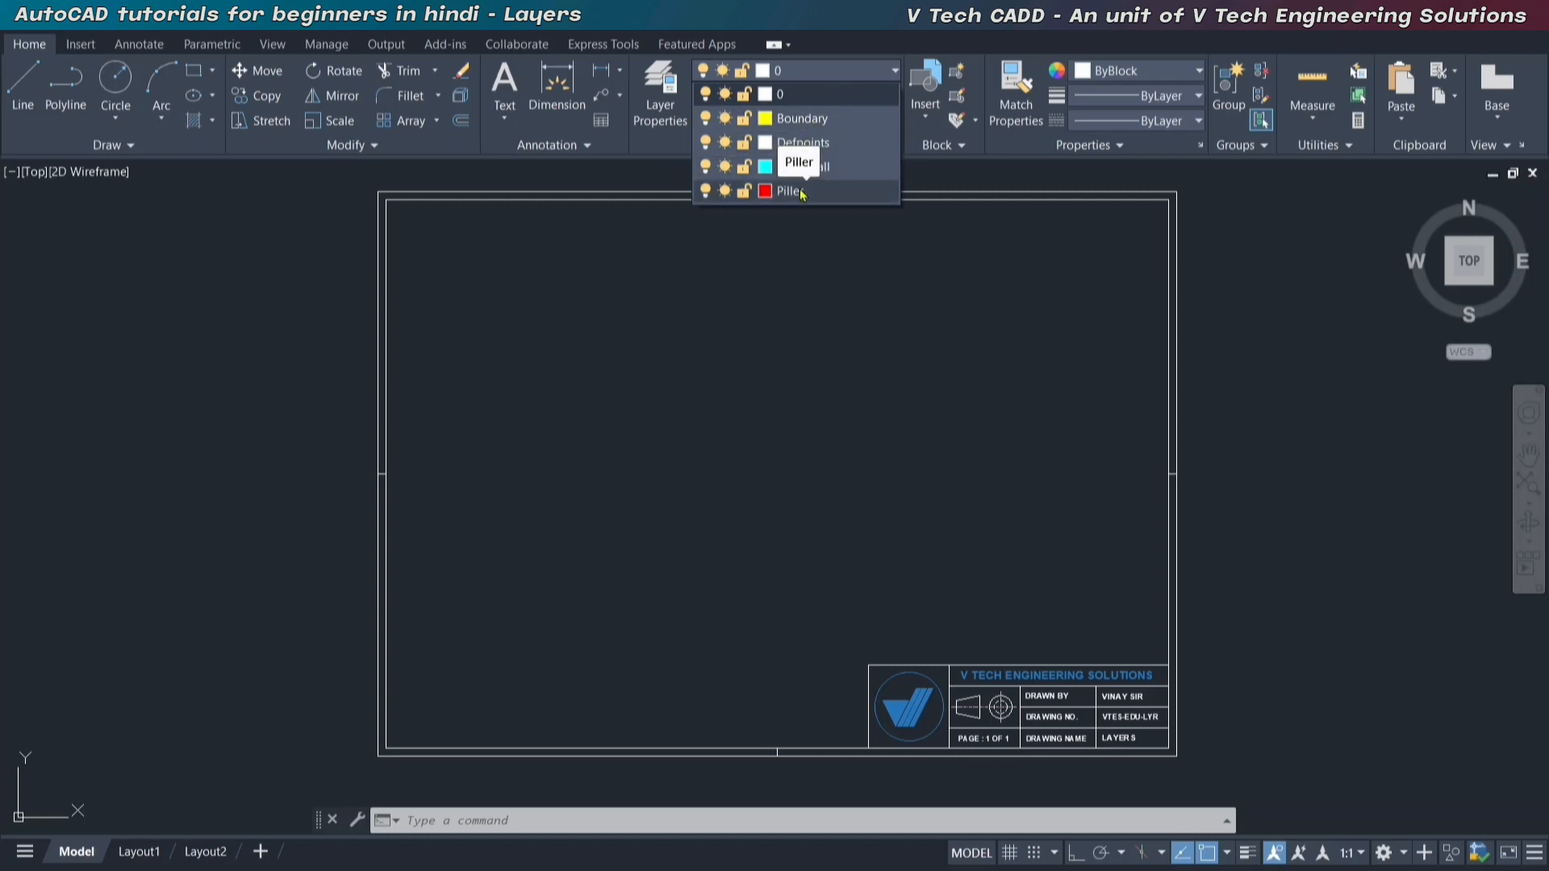
click(761, 346)
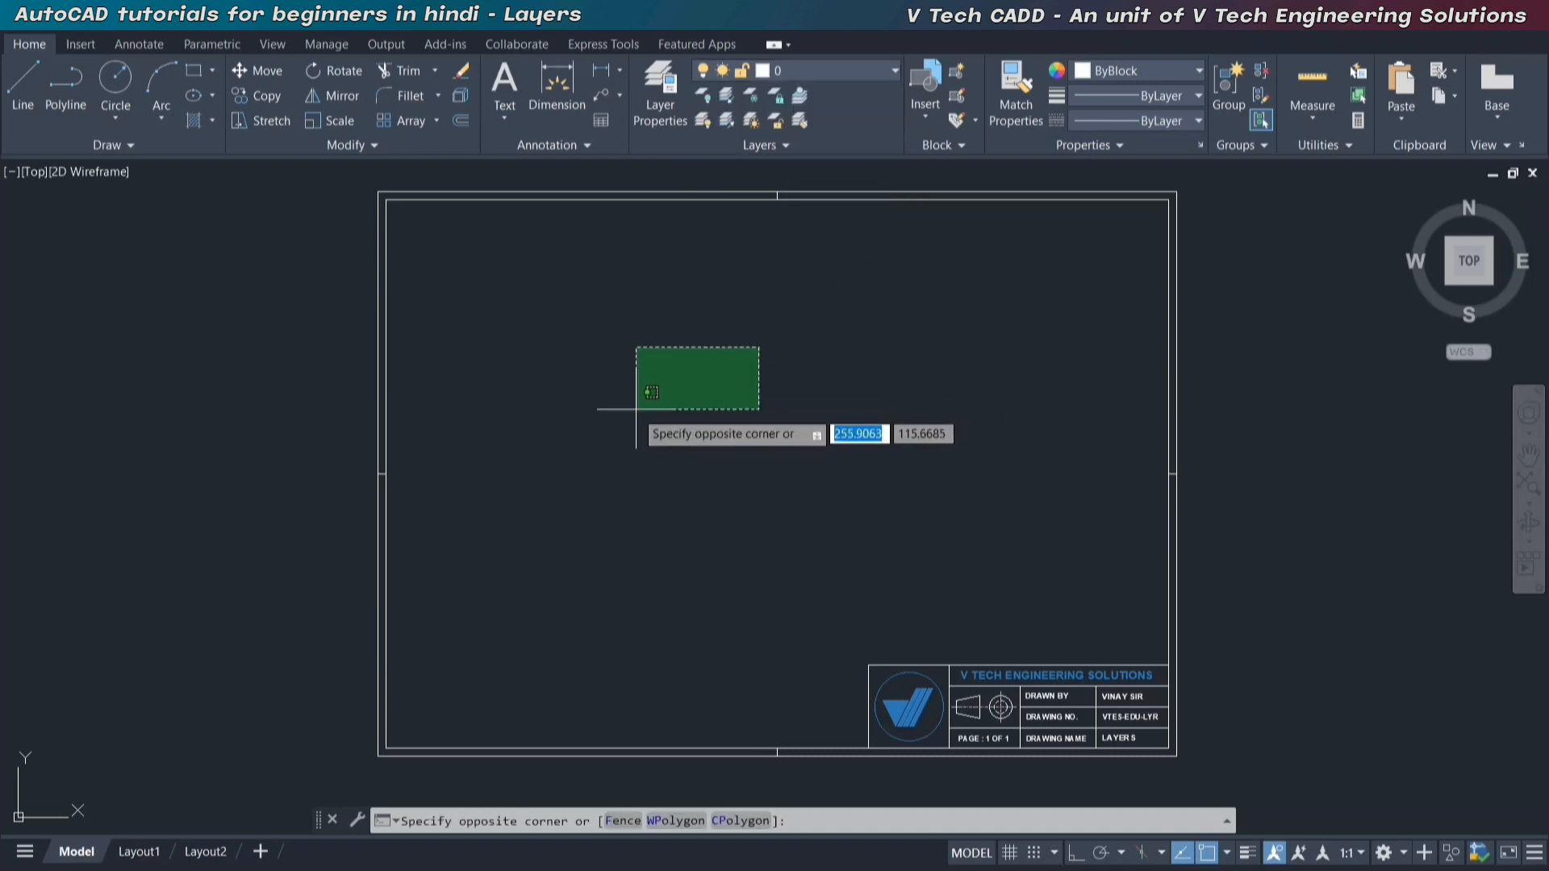
click(620, 407)
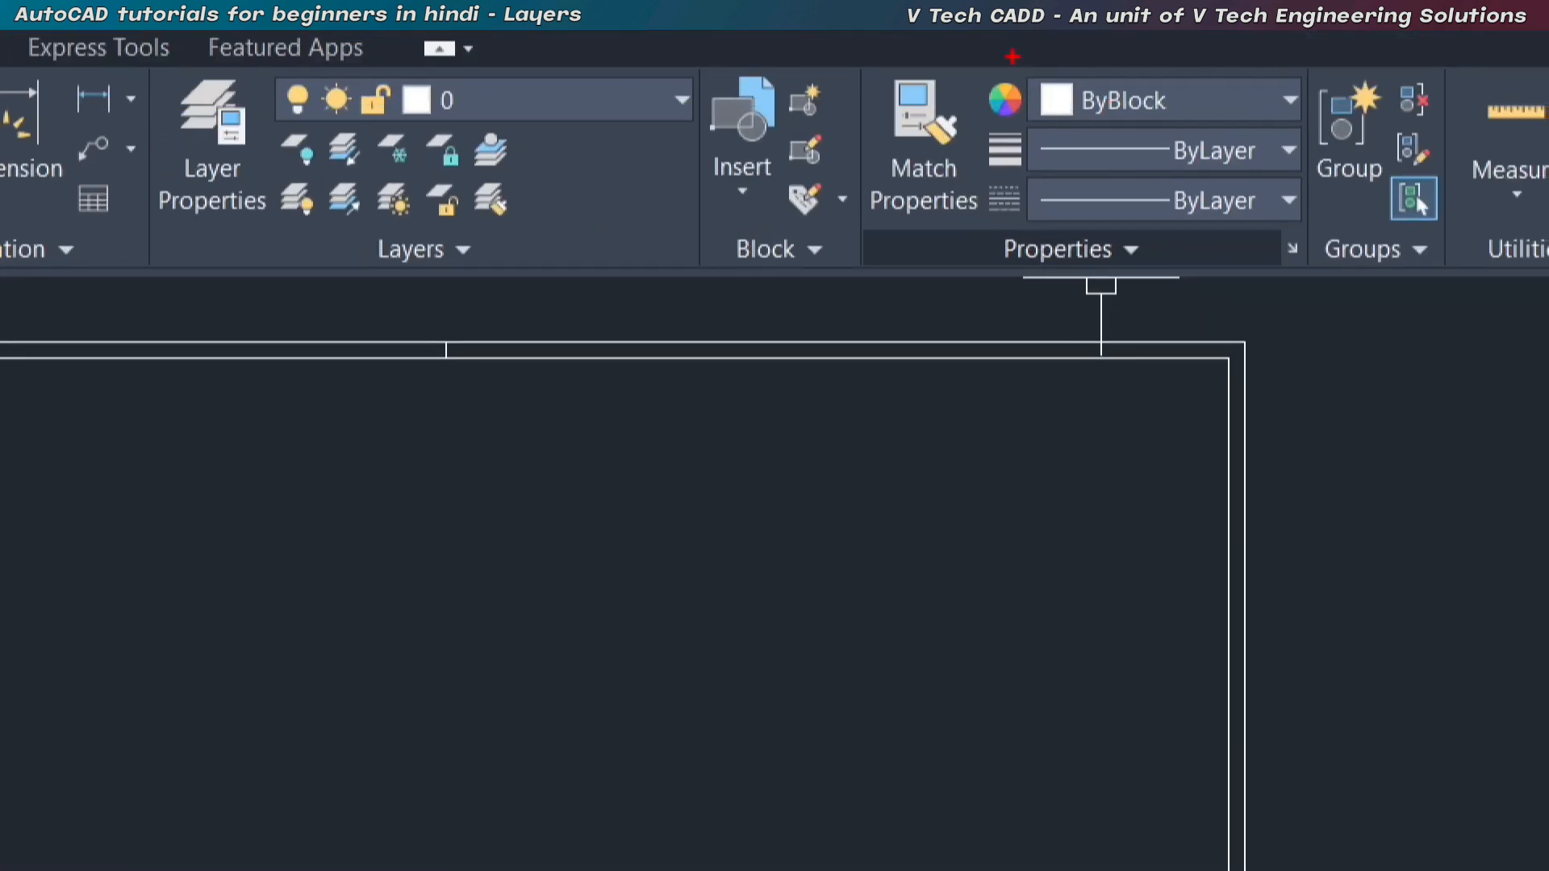
mouse_move(1013, 56)
ctrl+mouse_down()
mouse_move(1284, 291)
mouse_move(1305, 242)
ctrl+mouse_up()
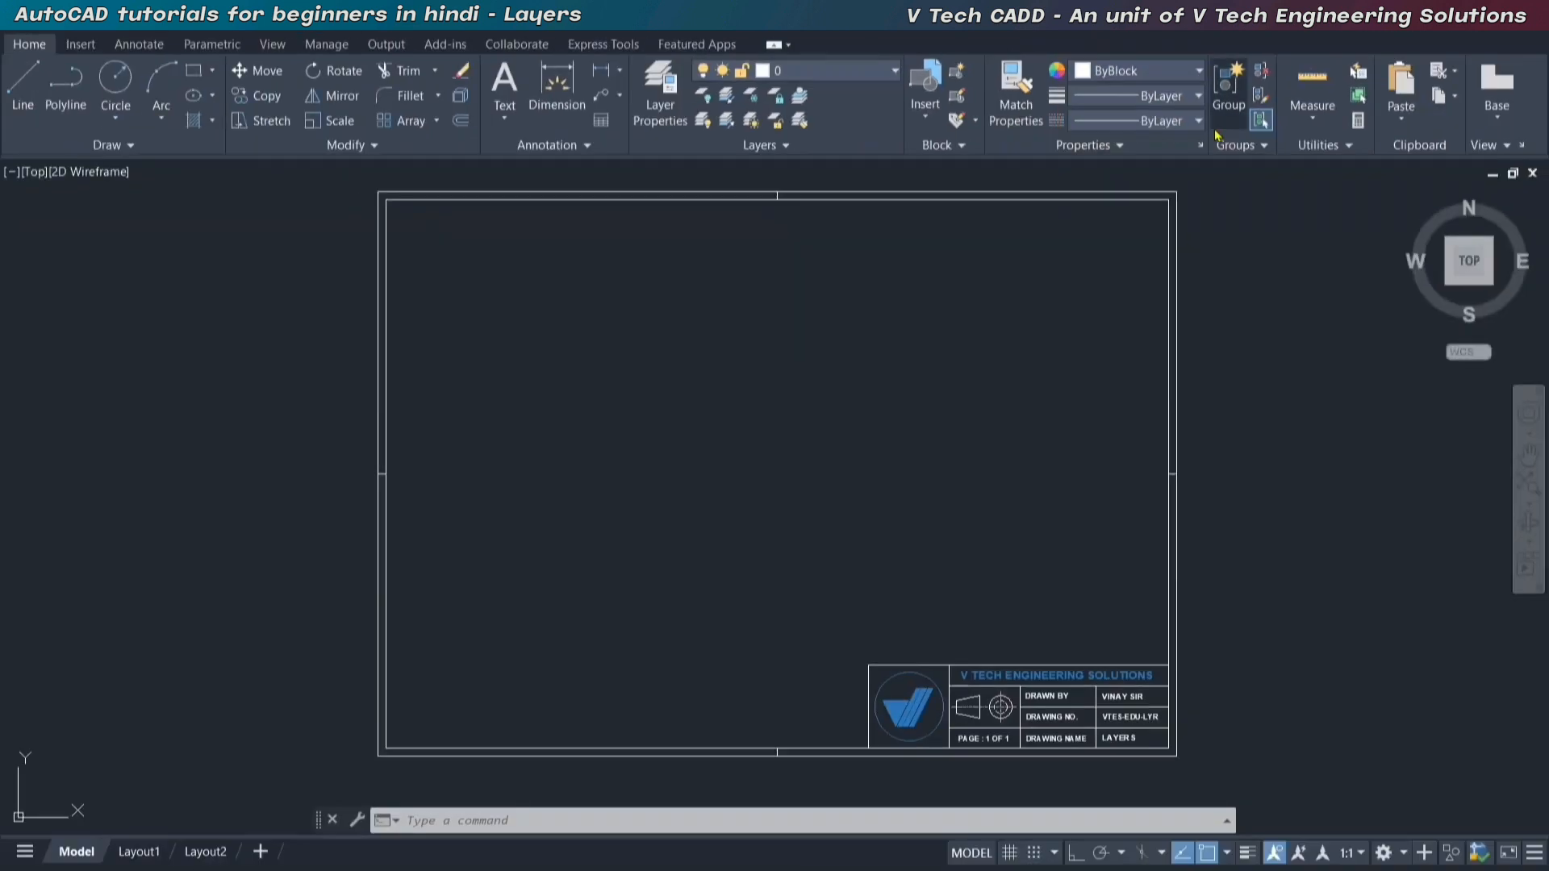
Set the object color to ByLayer and make Boundary the current layer.
click(1168, 73)
click(1128, 95)
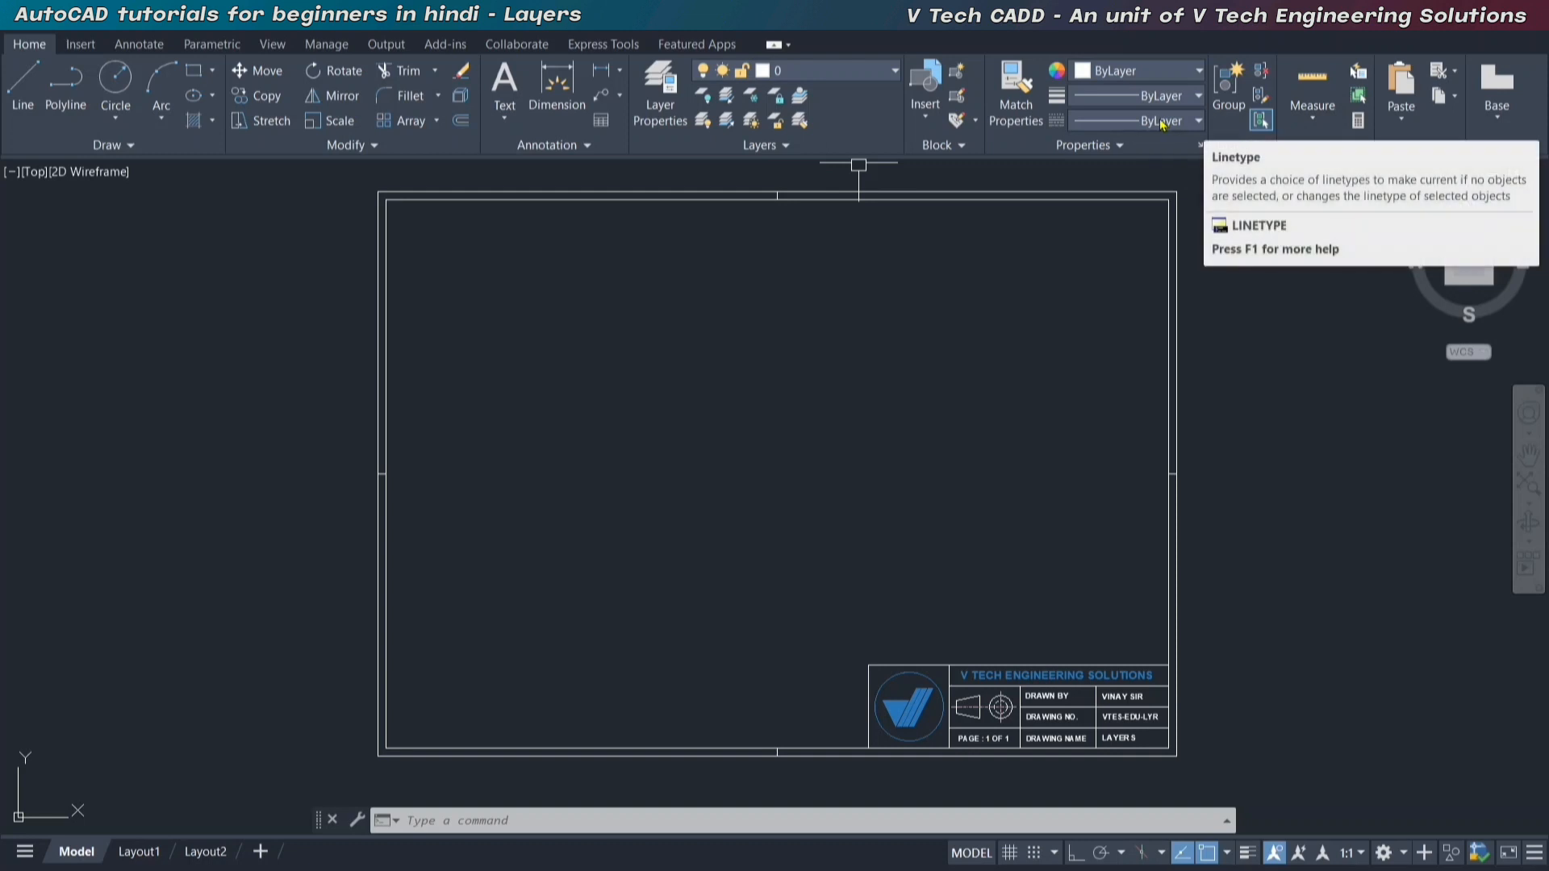
click(852, 76)
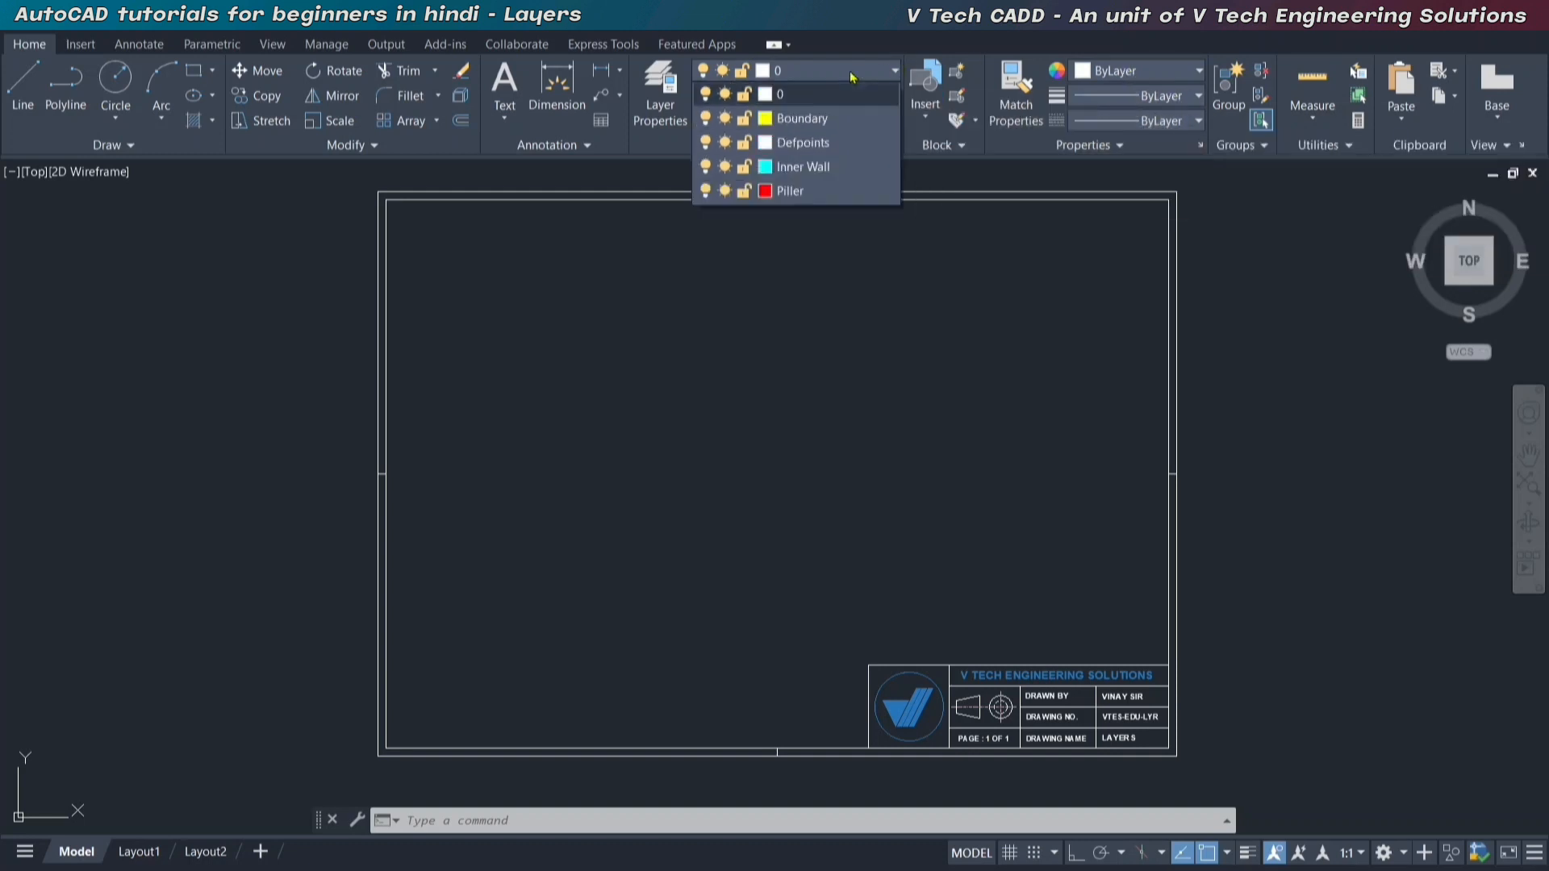
click(799, 125)
Draw a rectangle 100 long and 60 wide in the upper-left area inside the sheet frame.
click(193, 71)
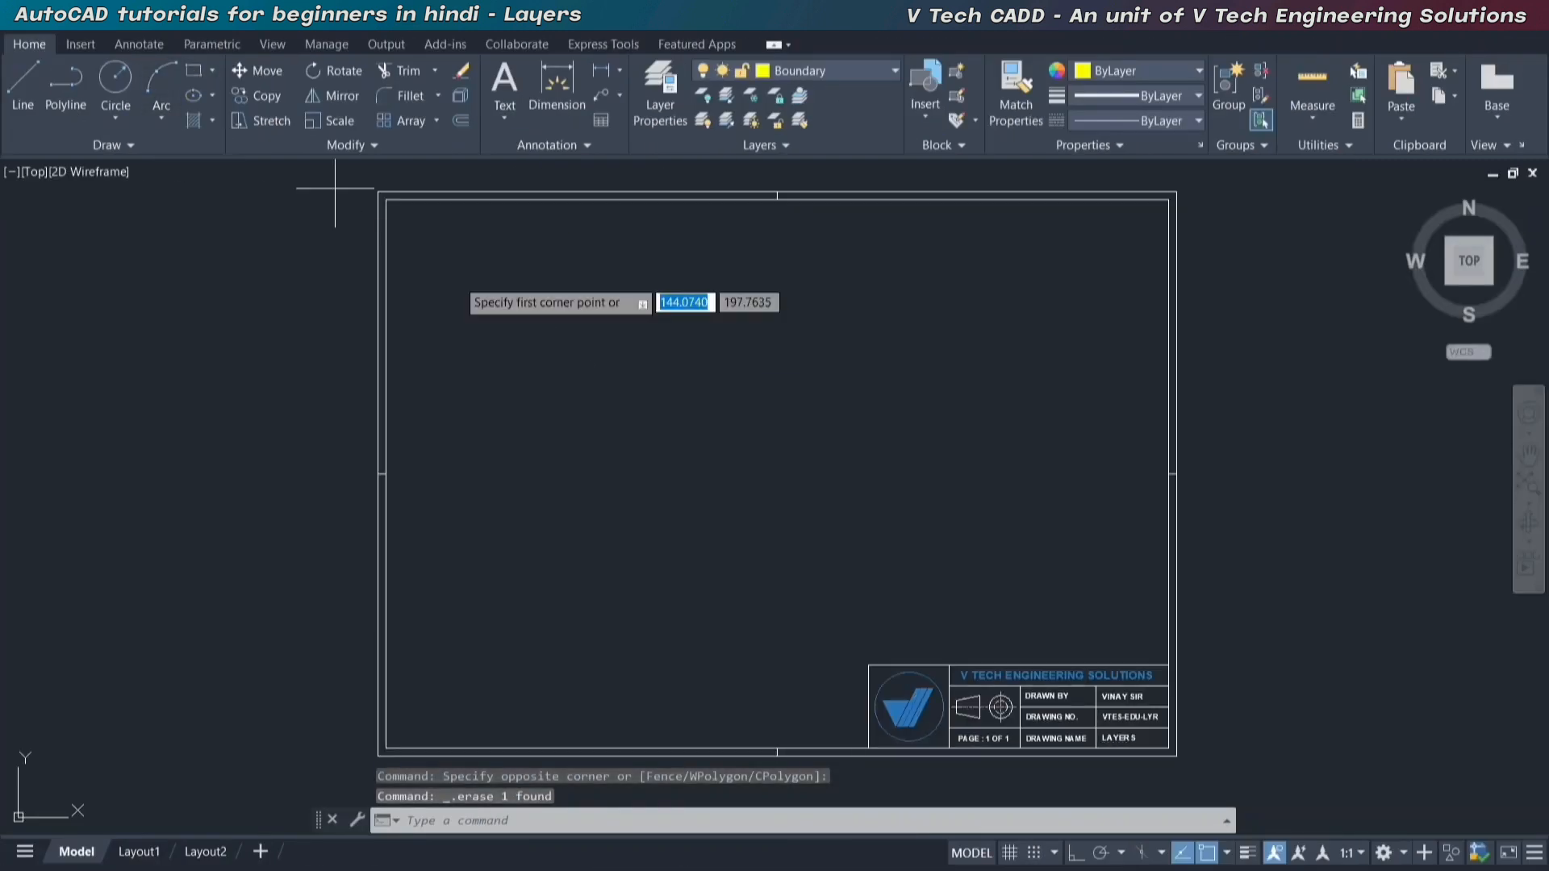
click(469, 277)
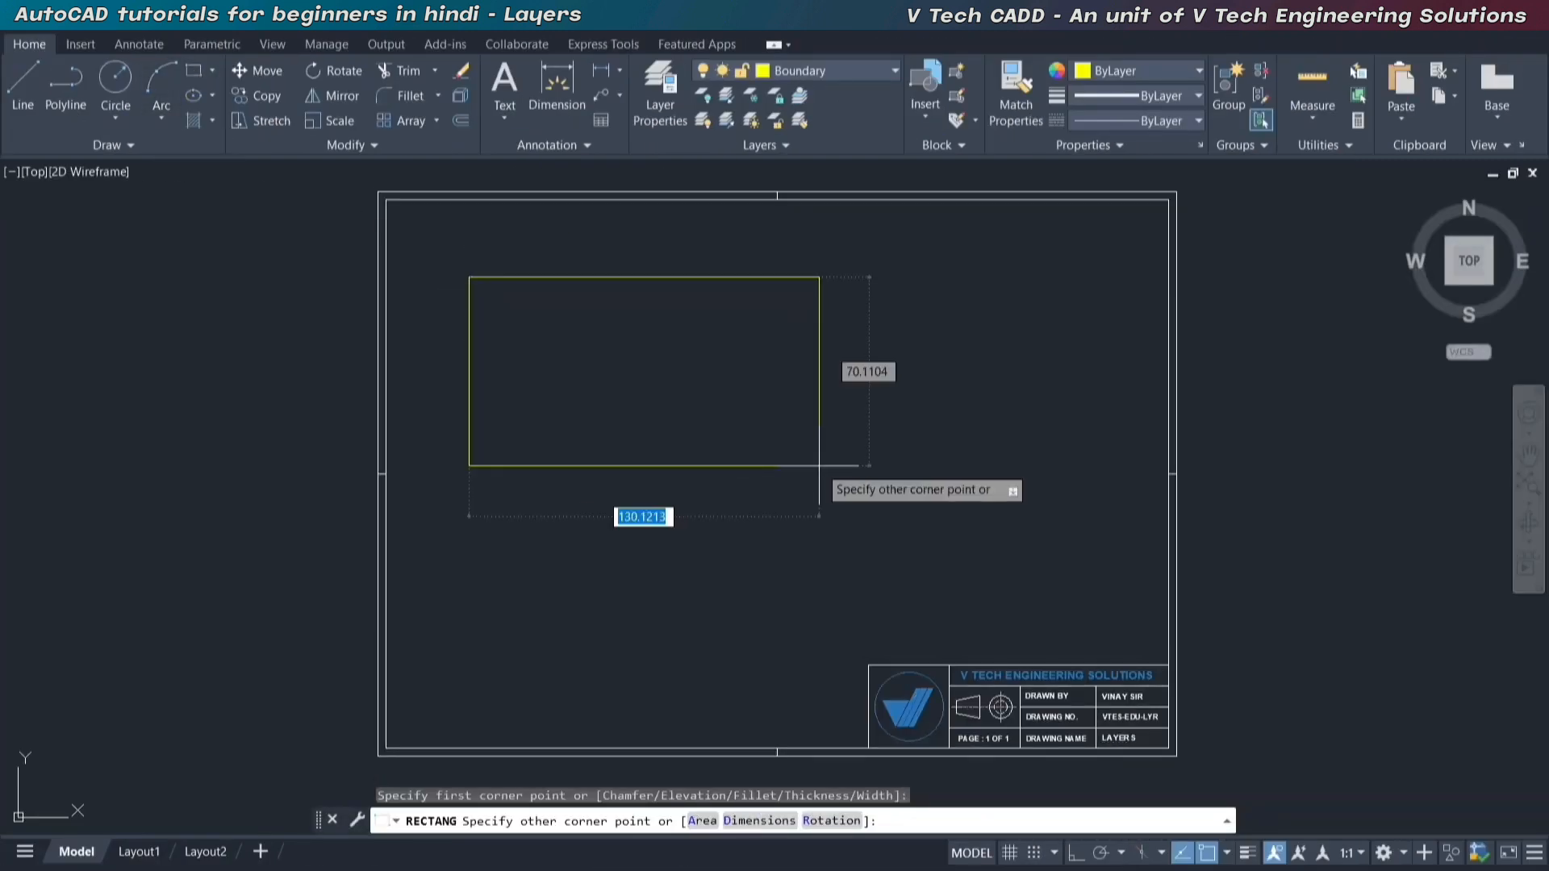
text(d)
key(Return)
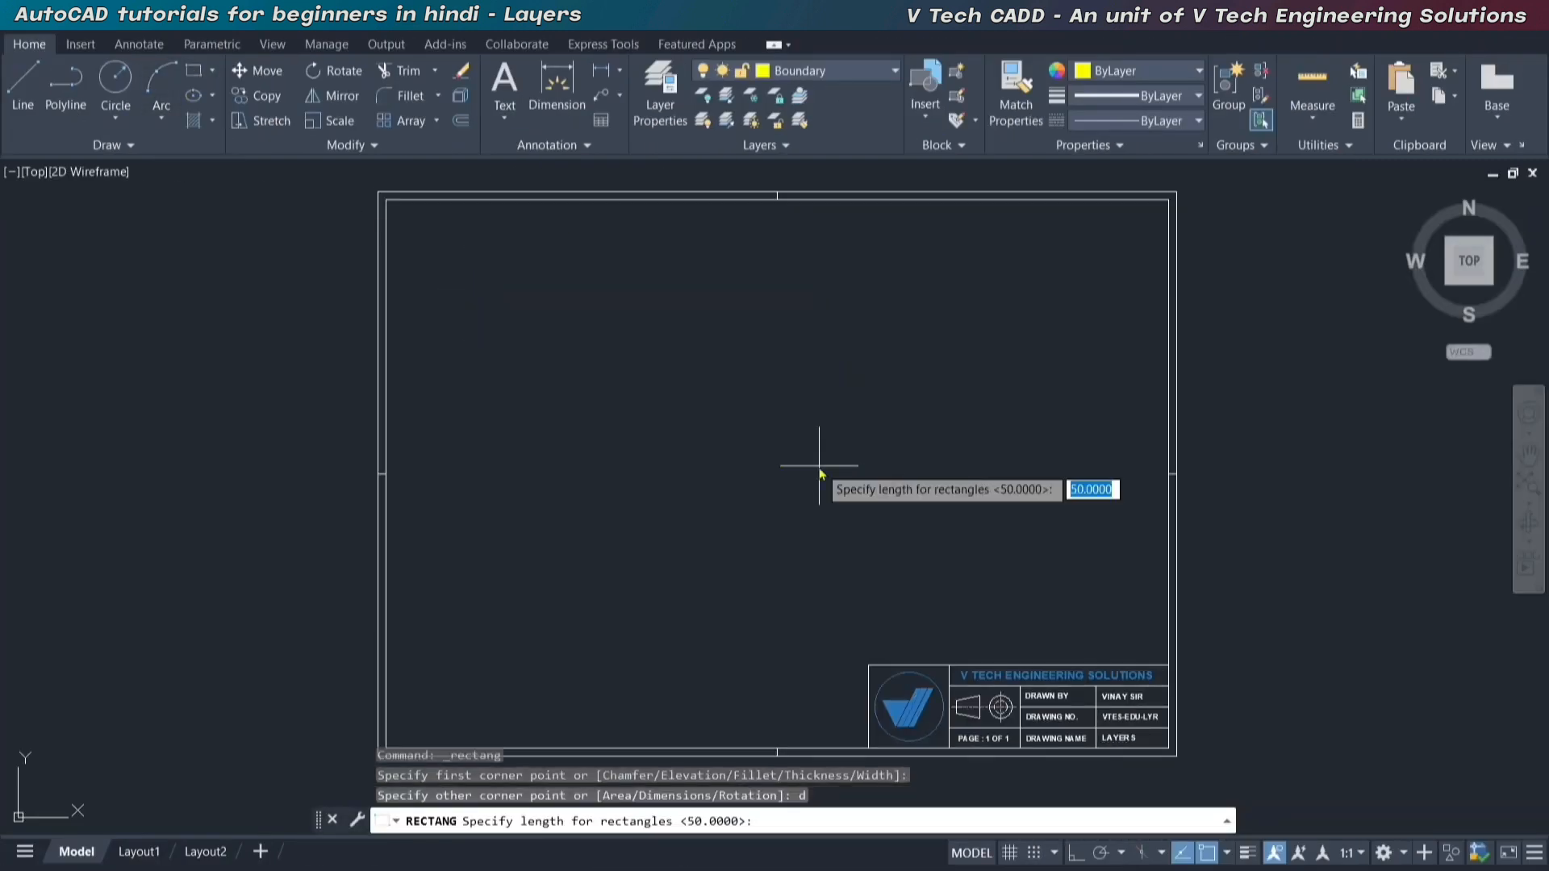
text(100)
key(Return)
text(6)
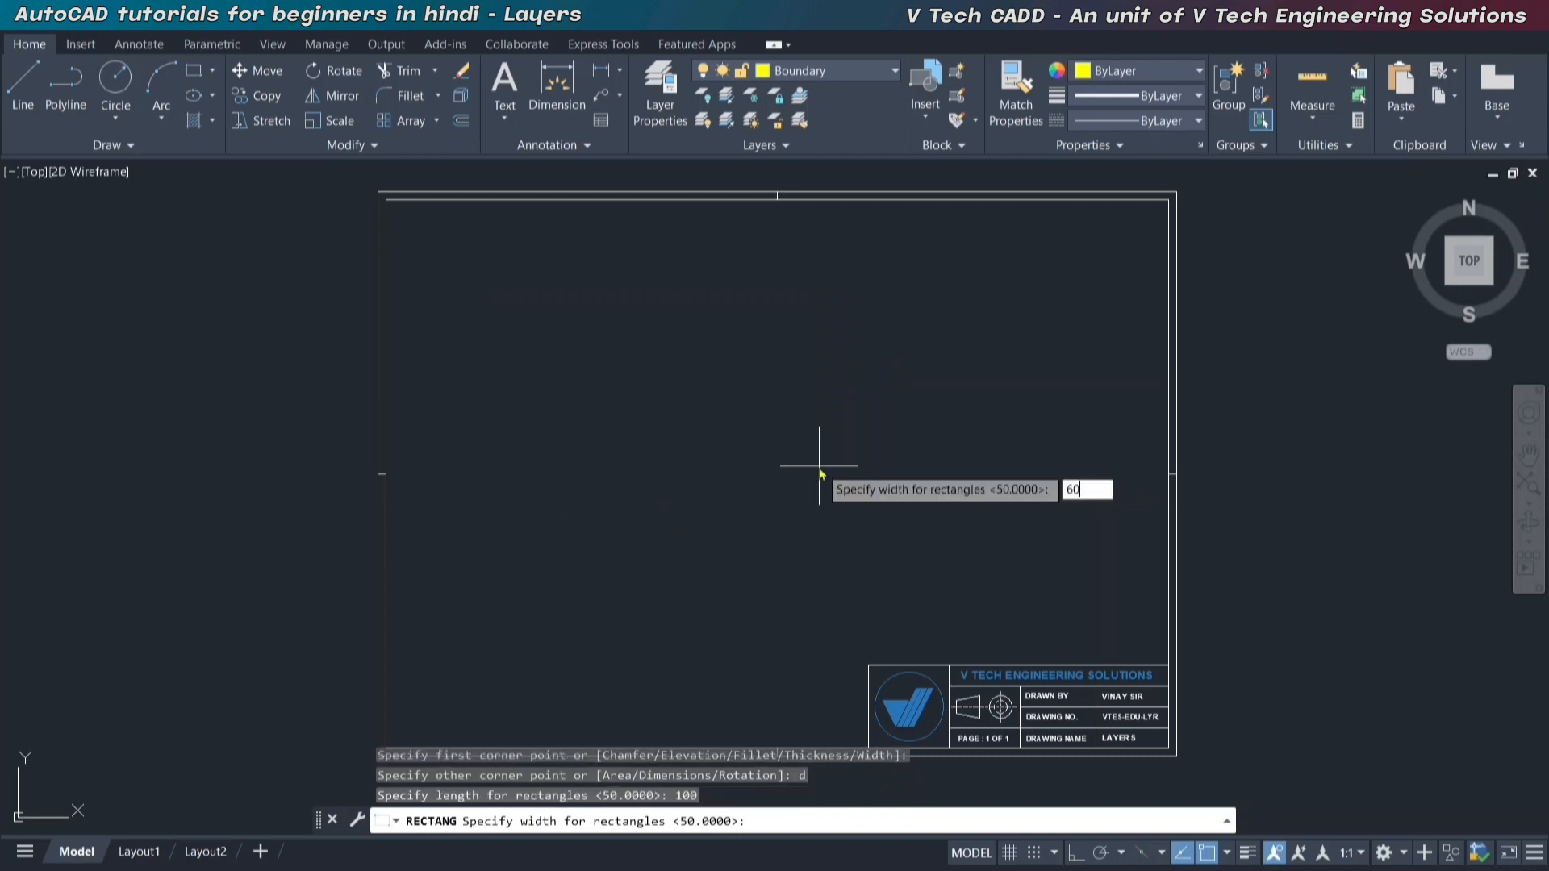
text(0)
key(Return)
click(816, 443)
Move the yellow rectangle right and slightly down, toward the middle of the sheet frame.
click(815, 453)
click(622, 401)
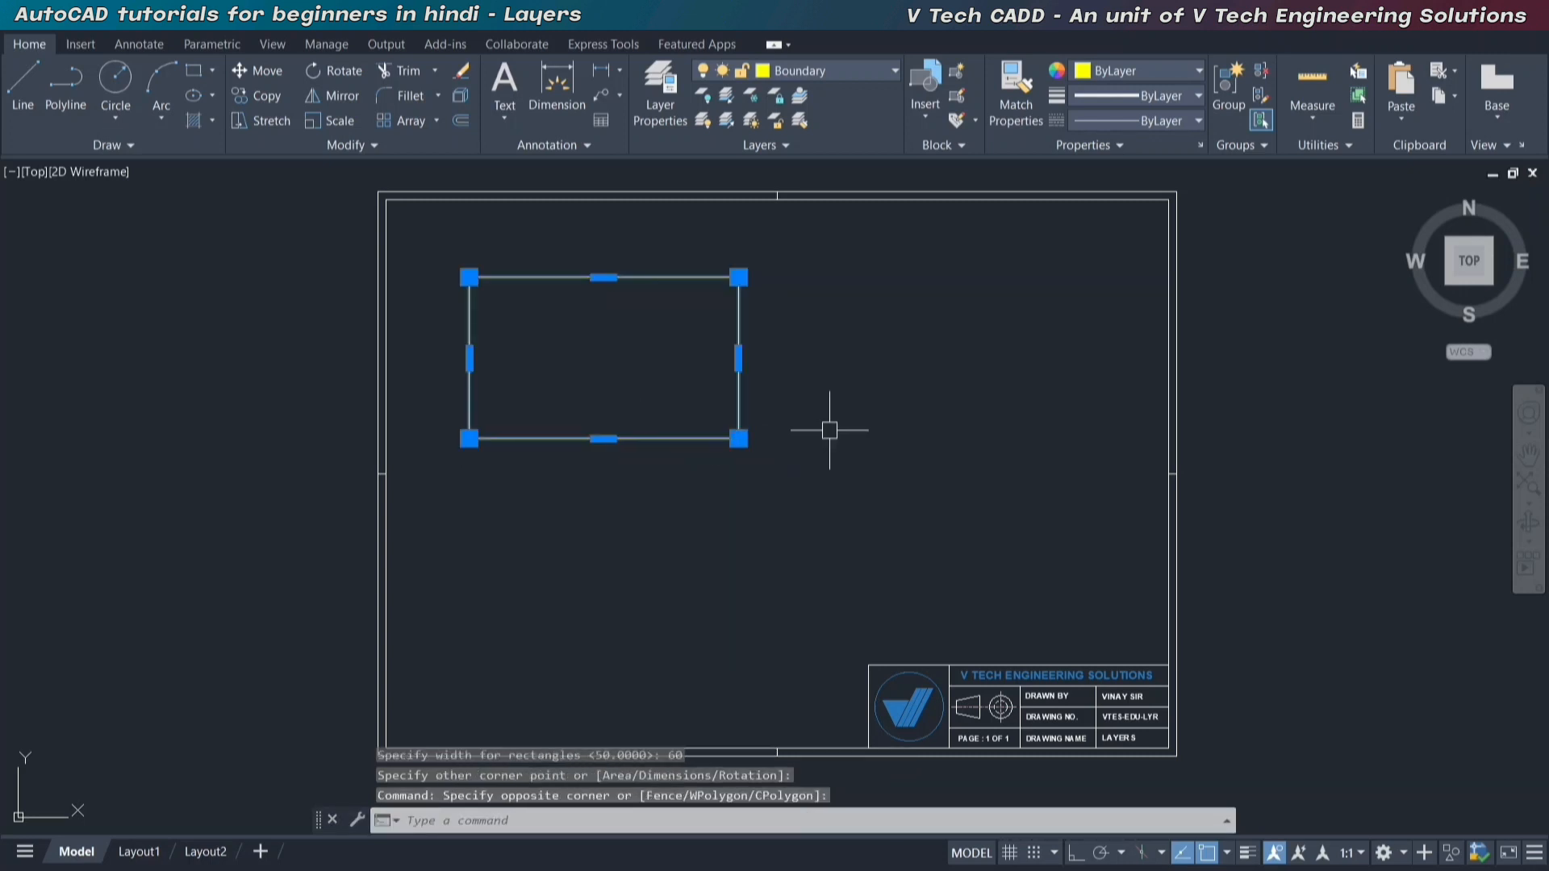
text(m)
key(Return)
click(855, 373)
click(1015, 399)
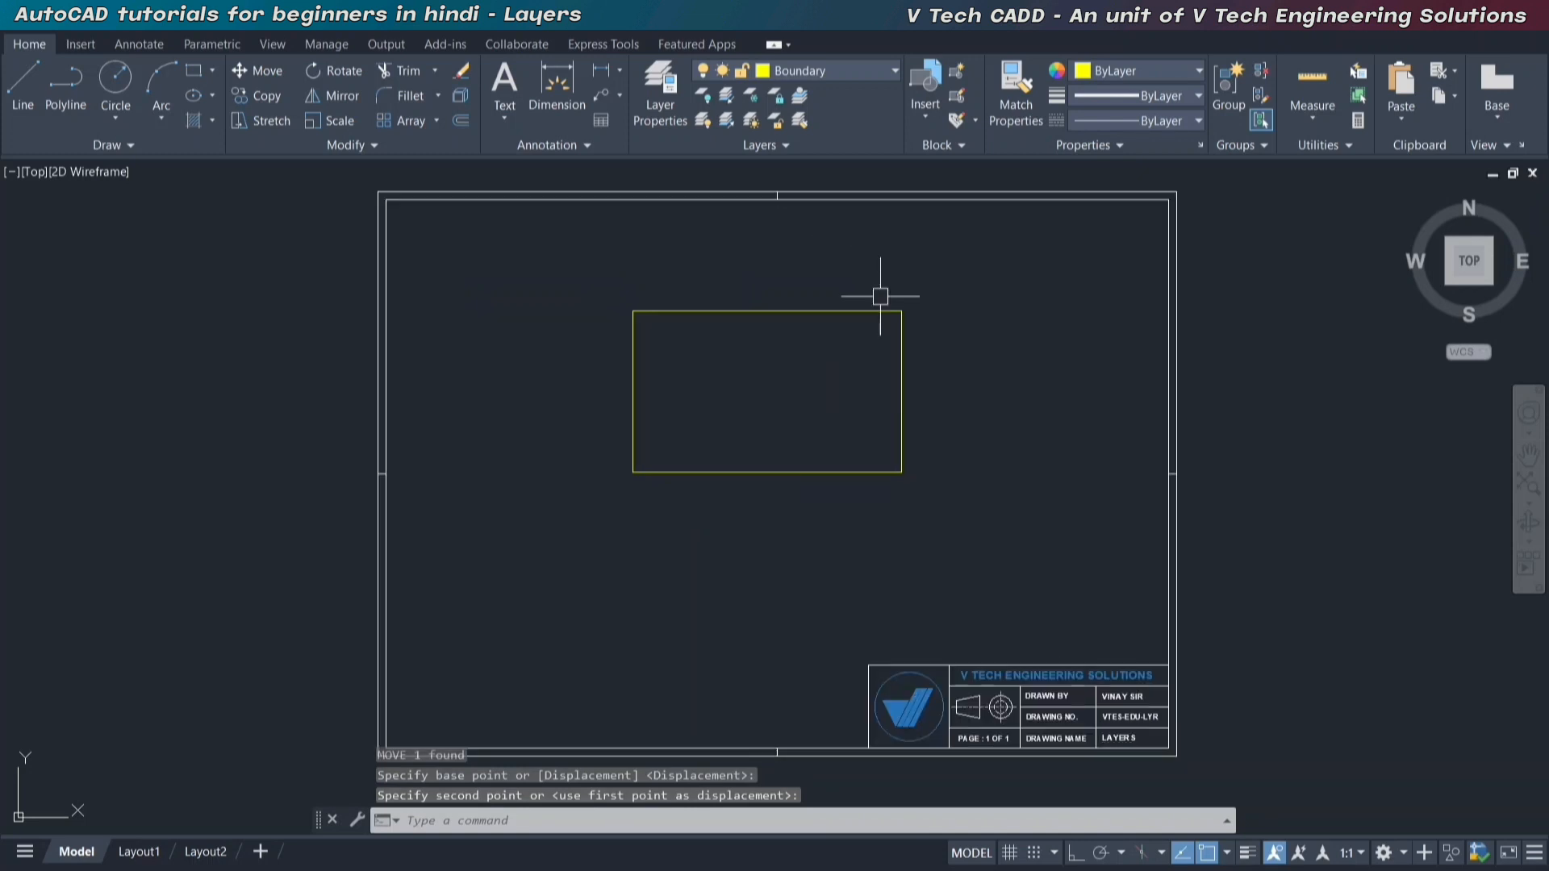
click(1160, 95)
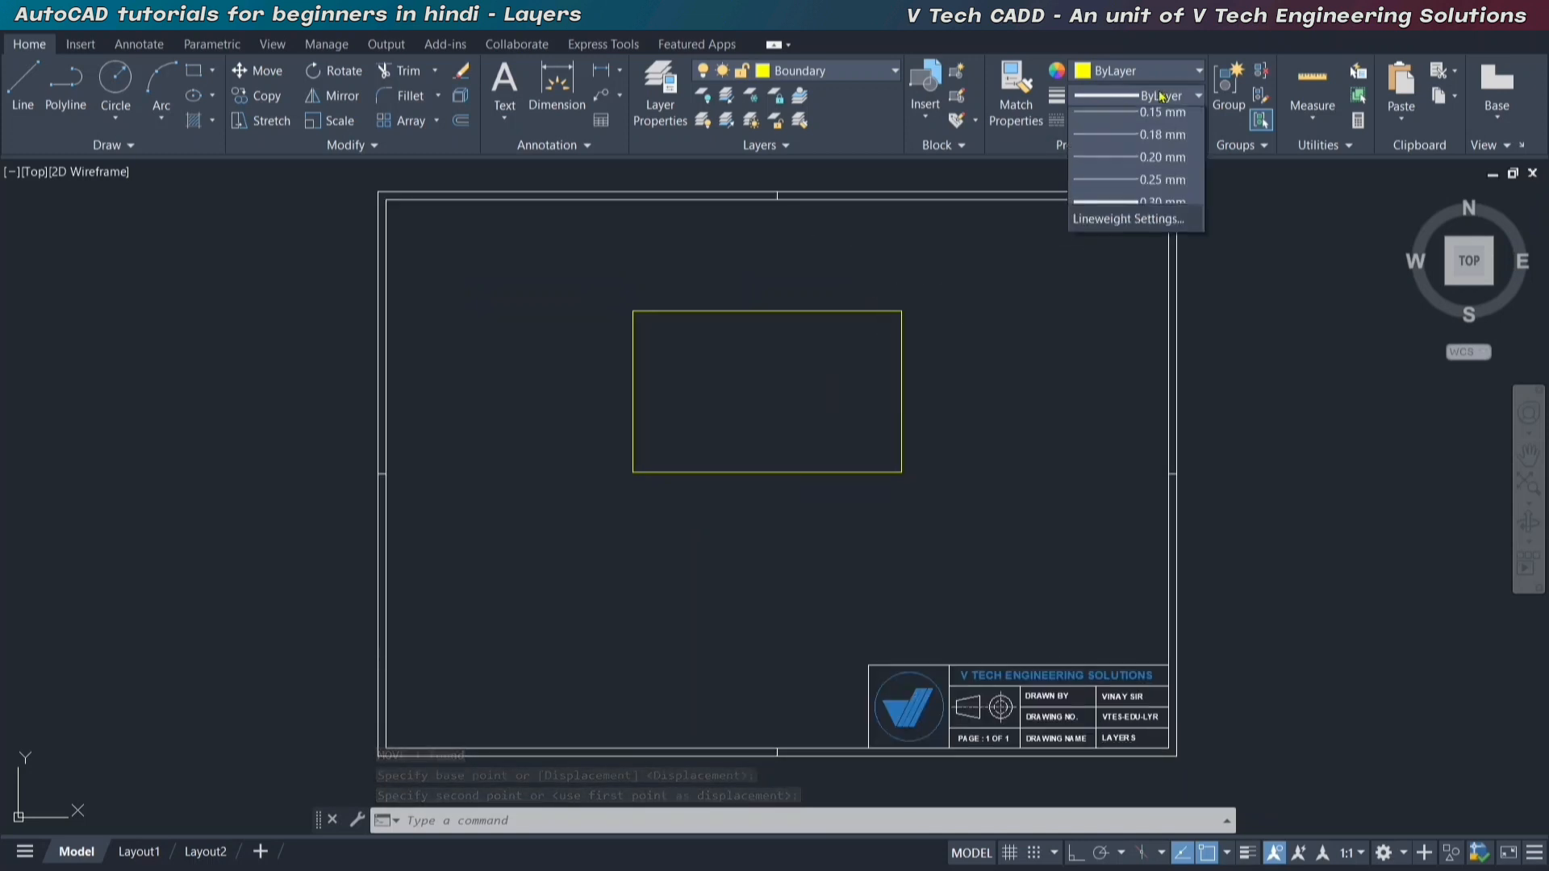
click(1165, 97)
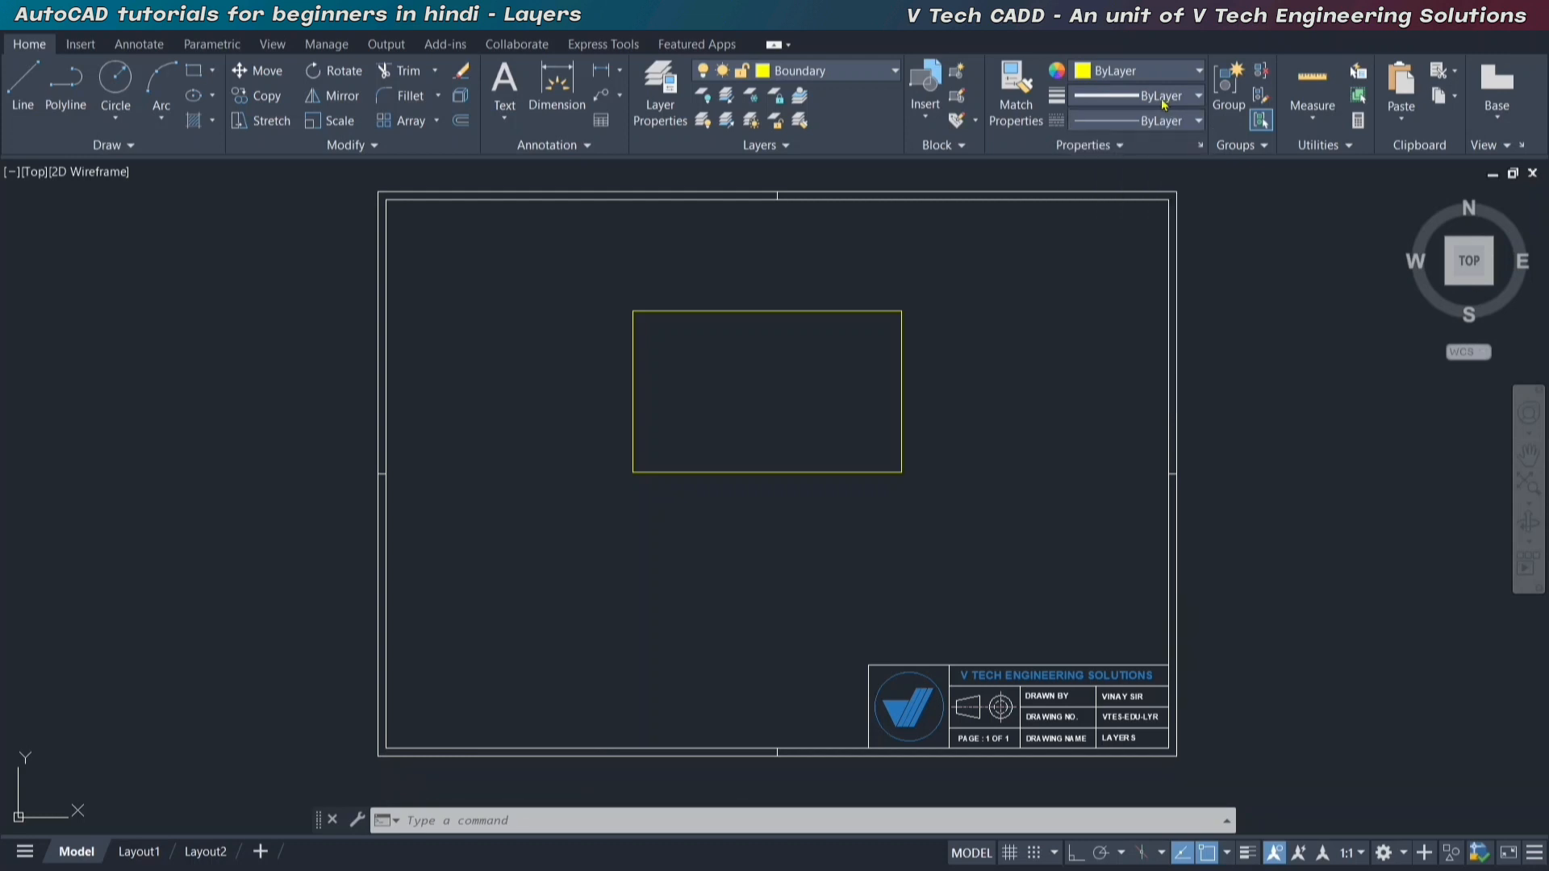
click(1152, 121)
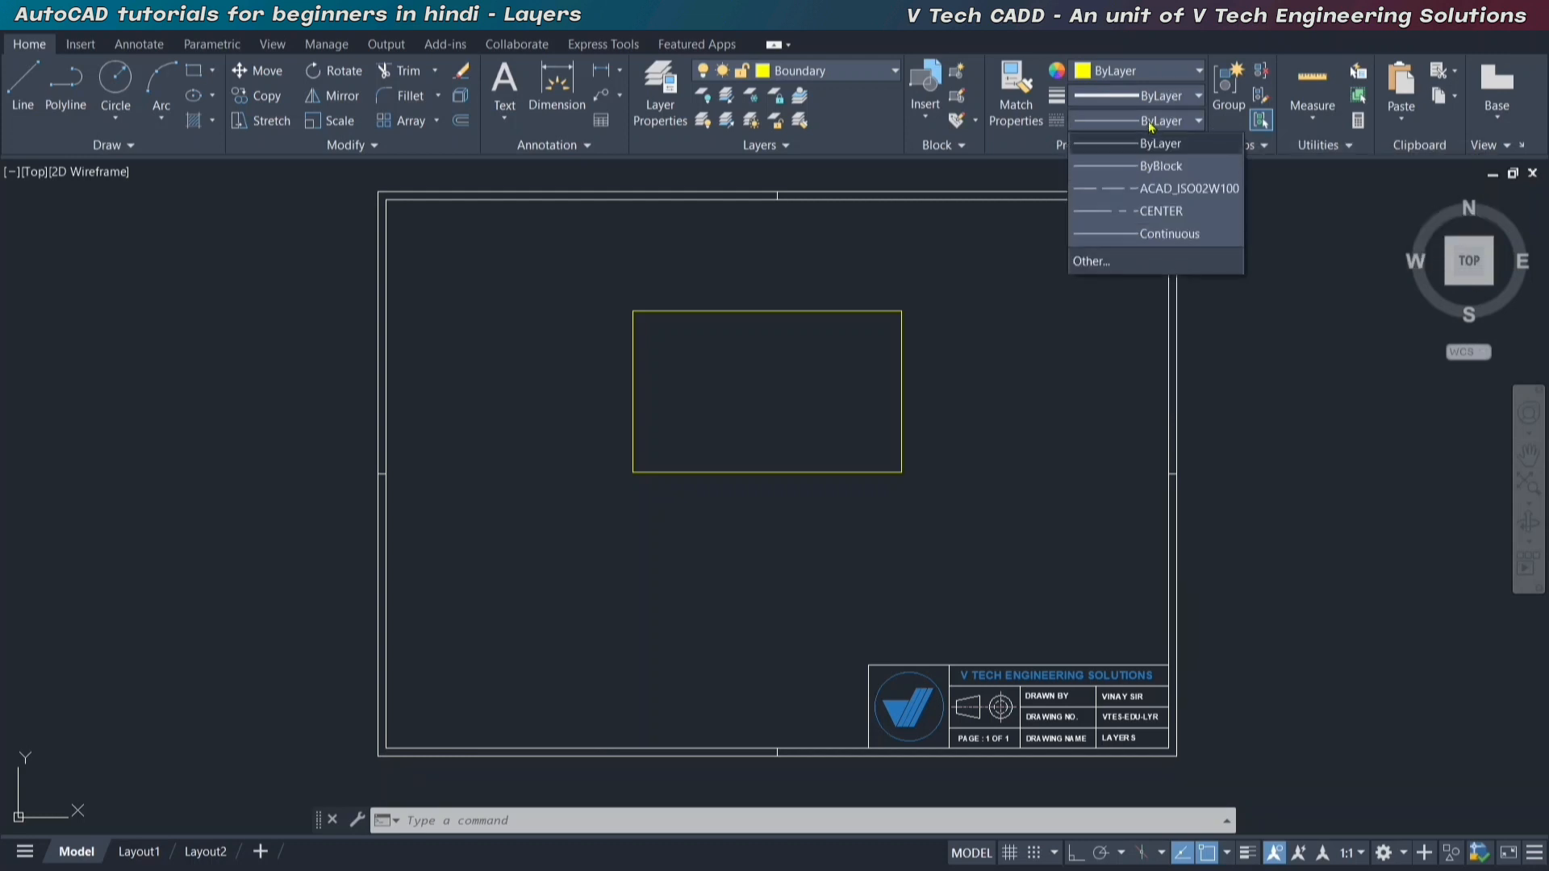
click(1151, 121)
click(1149, 72)
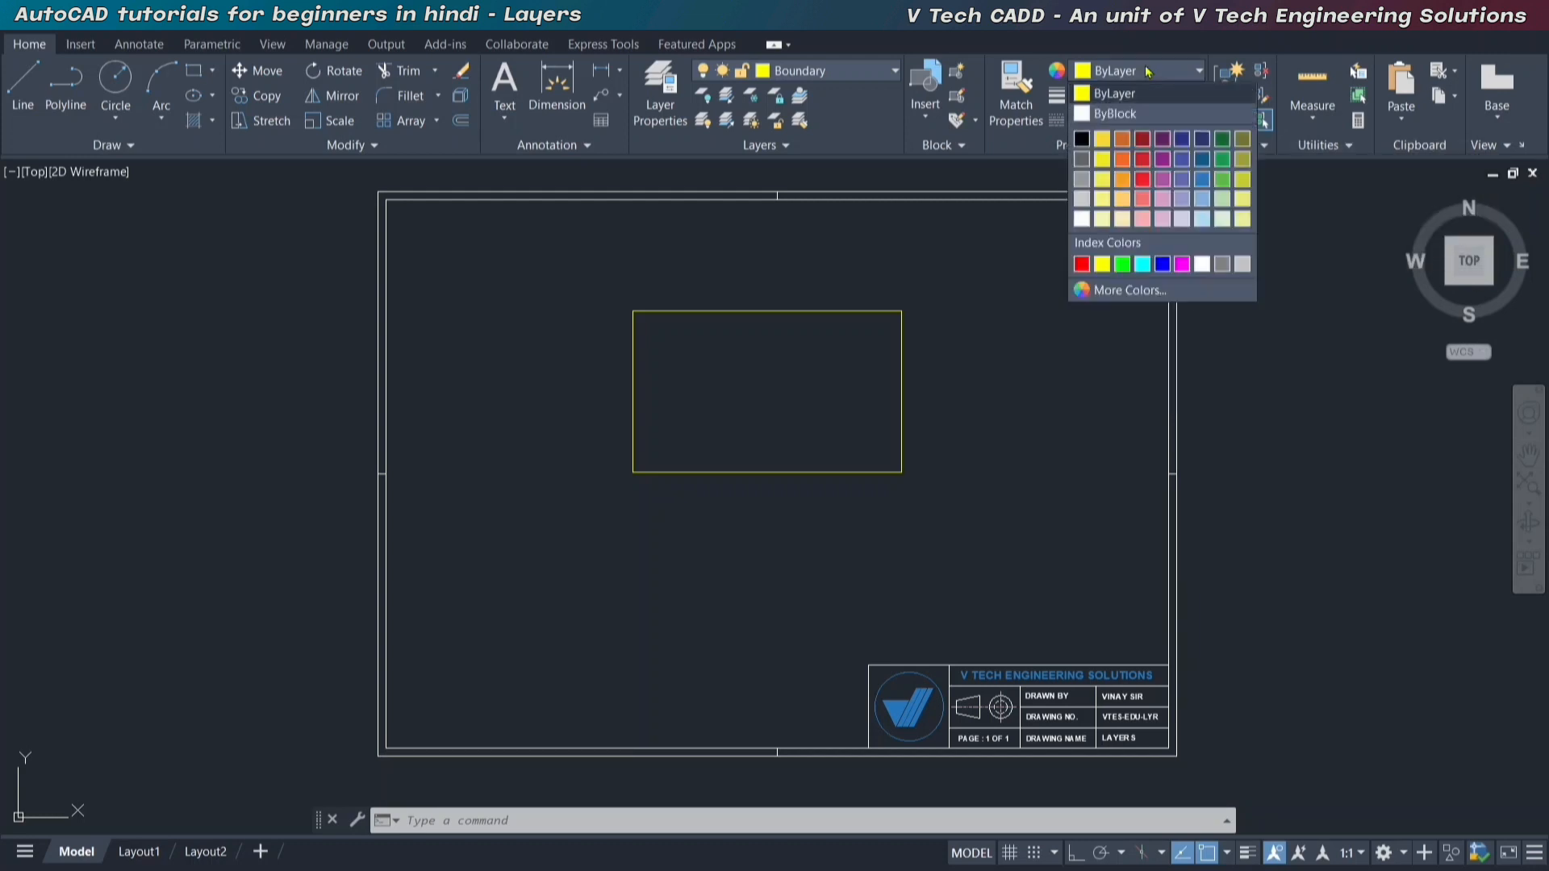
click(1149, 75)
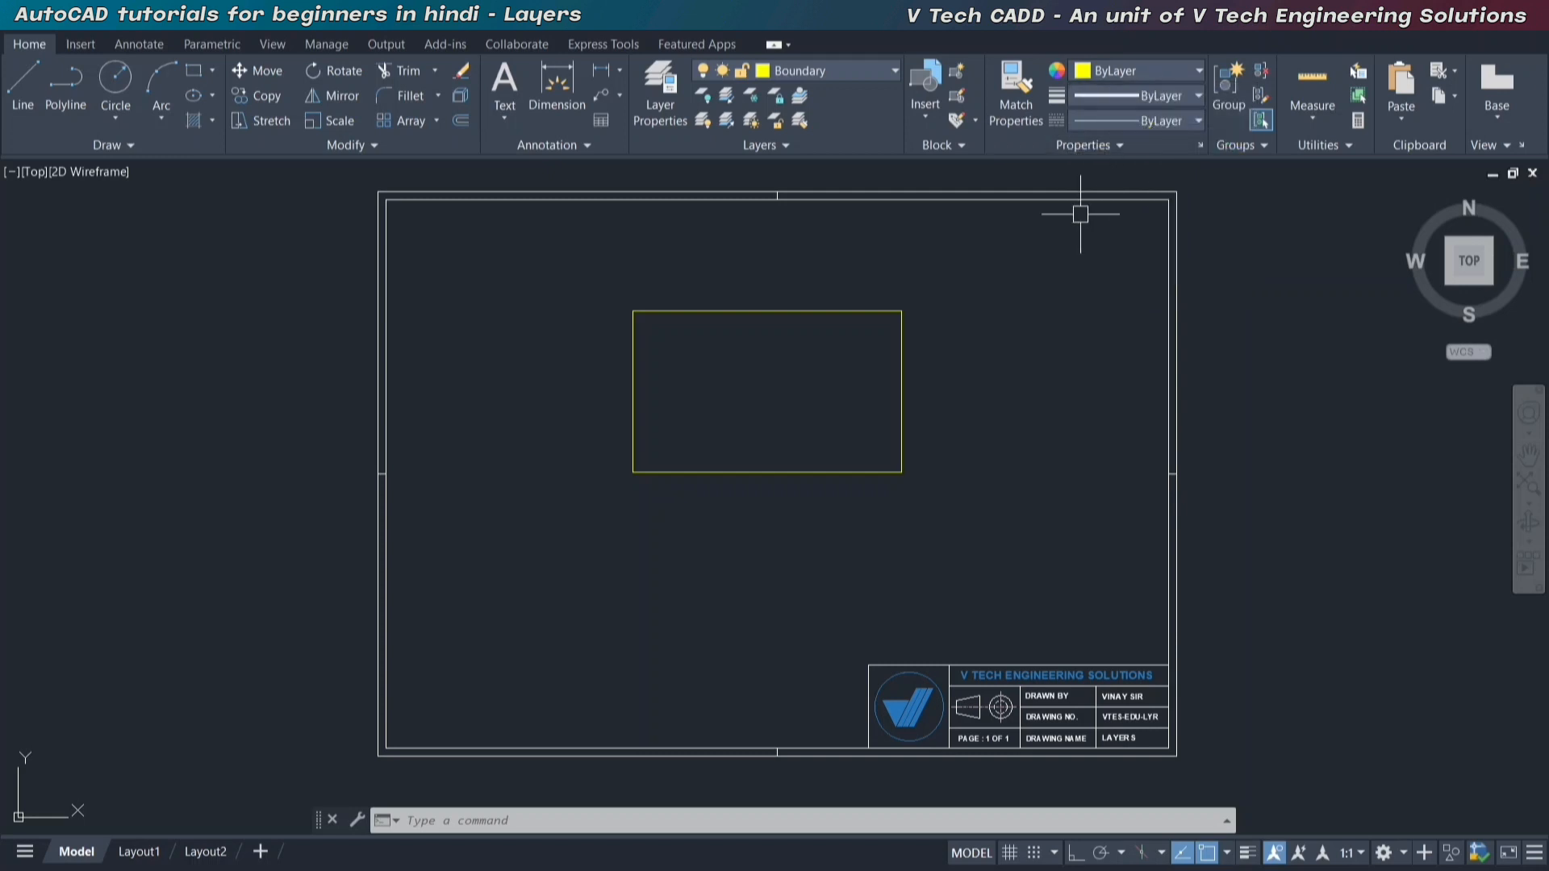
Make Inner Wall the current layer and draw a rectangle 3 long and 50 wide downward from the boundary rectangle's top edge, near its left side.
click(836, 74)
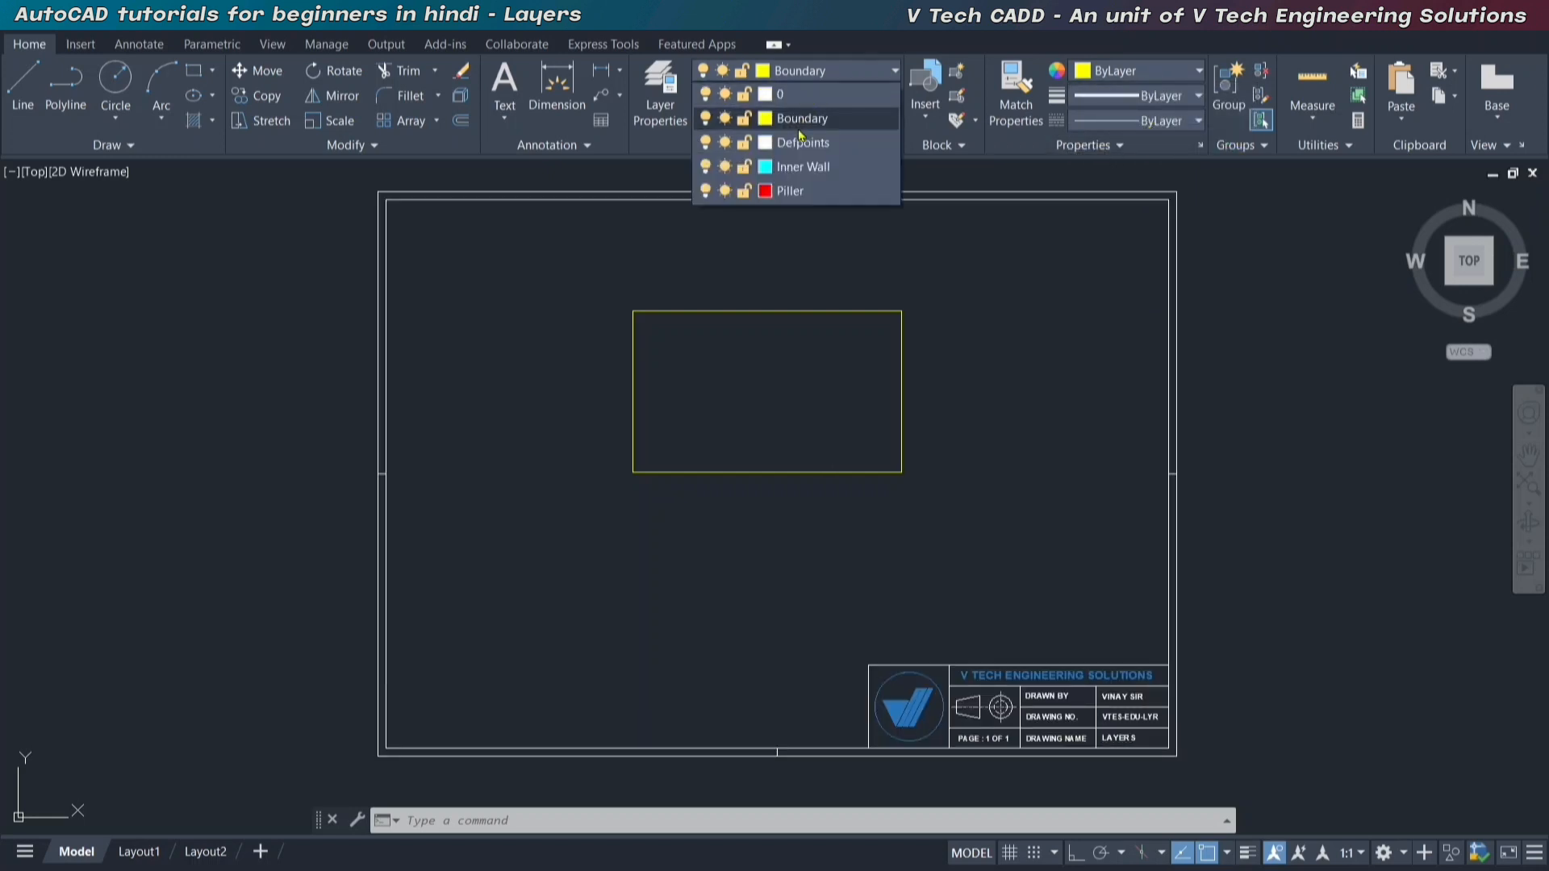
click(802, 167)
scroll(710, 371, up, 3)
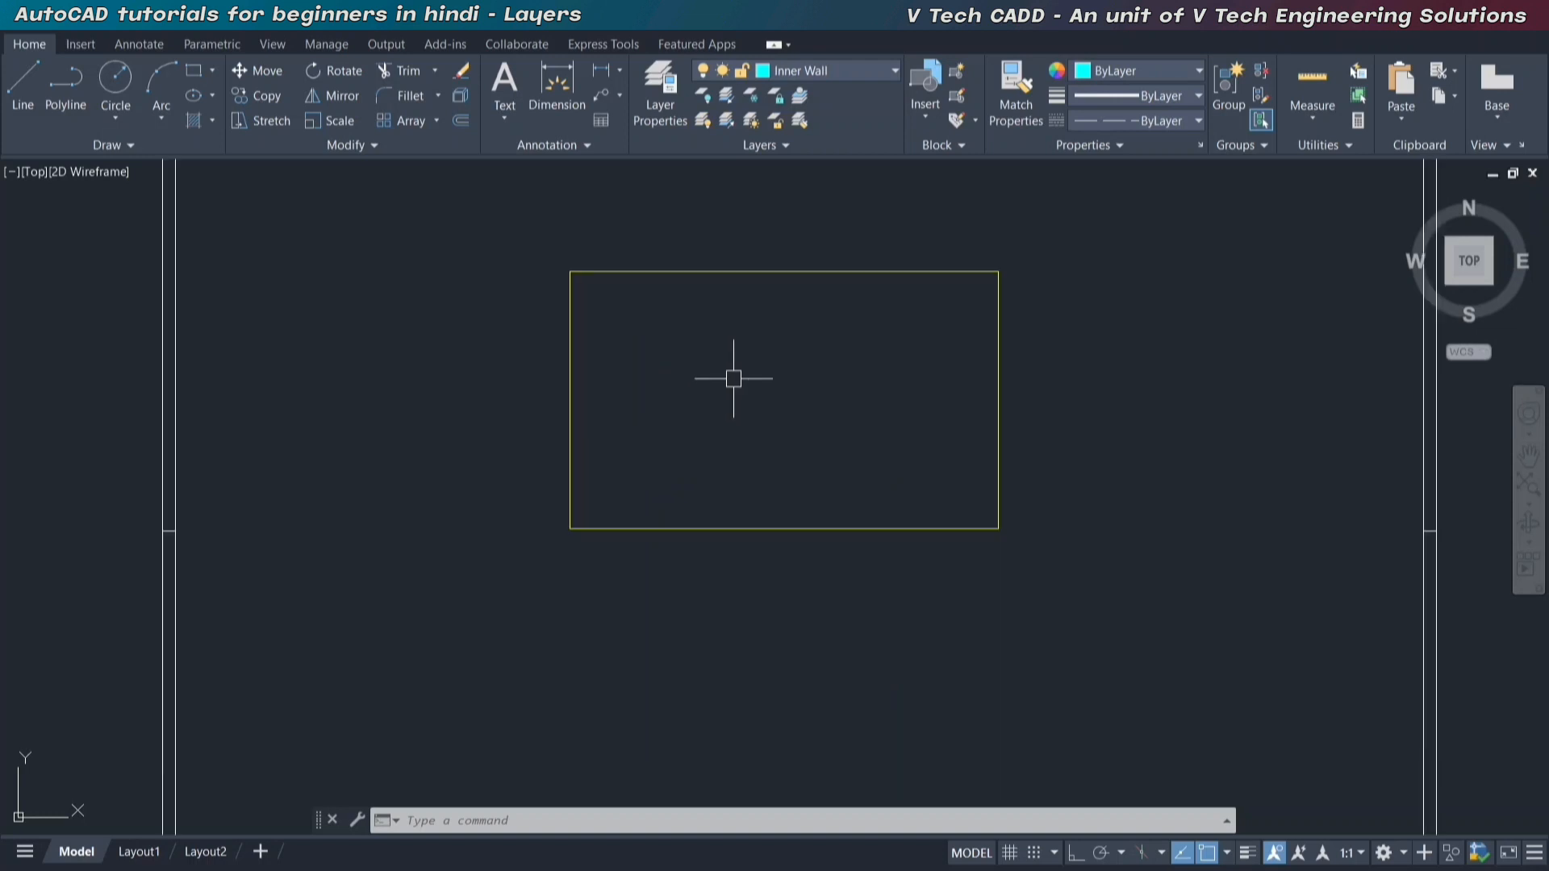
scroll(719, 398, down, 1)
click(194, 71)
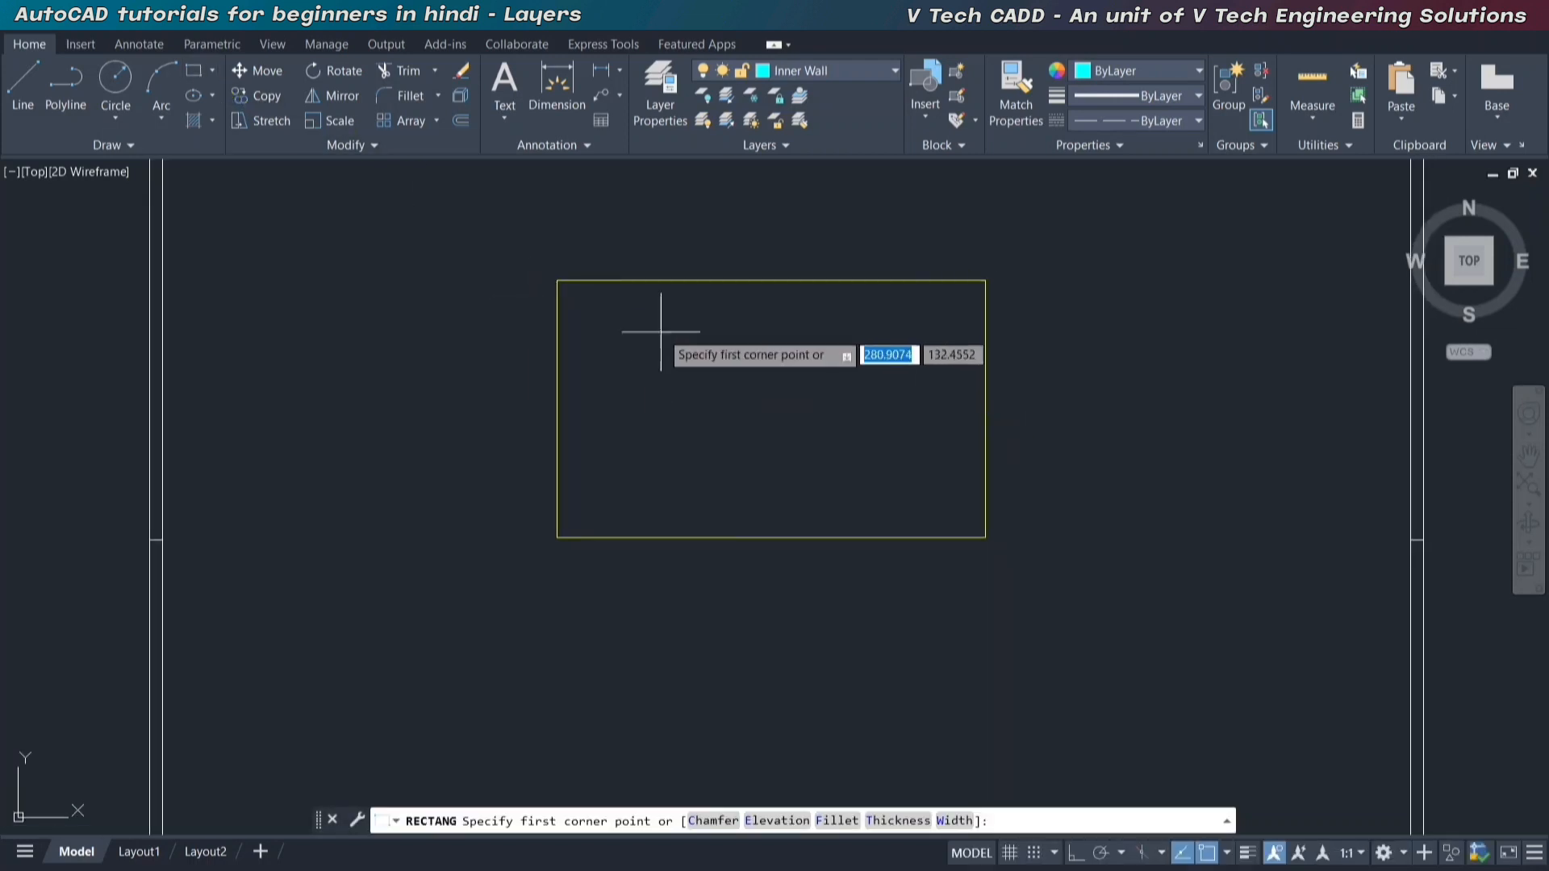
click(632, 281)
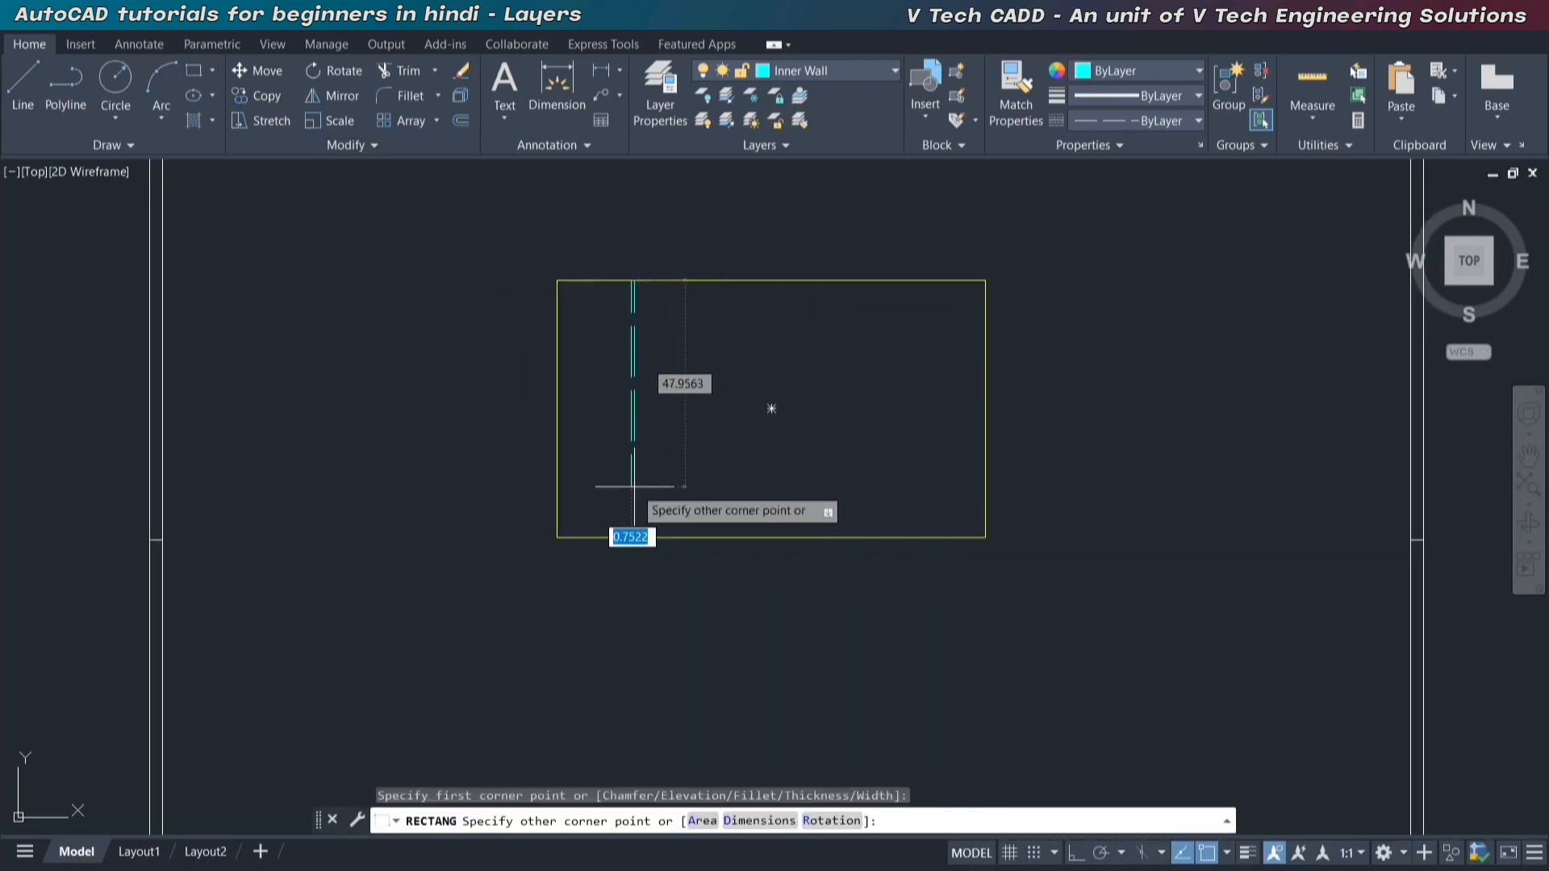
text(d)
key(Return)
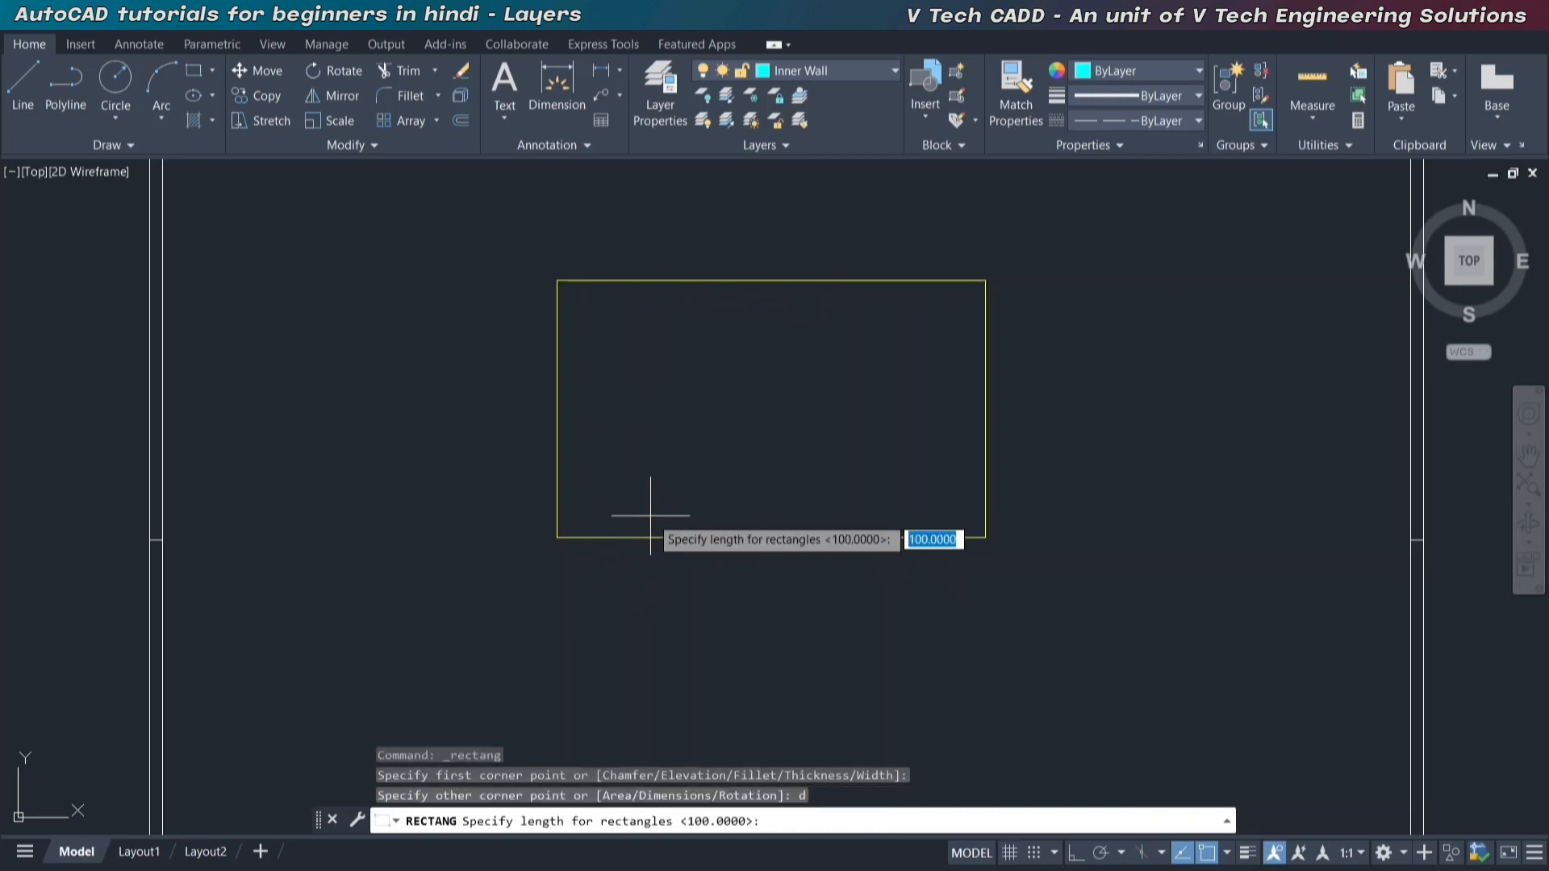
text(3)
key(Return)
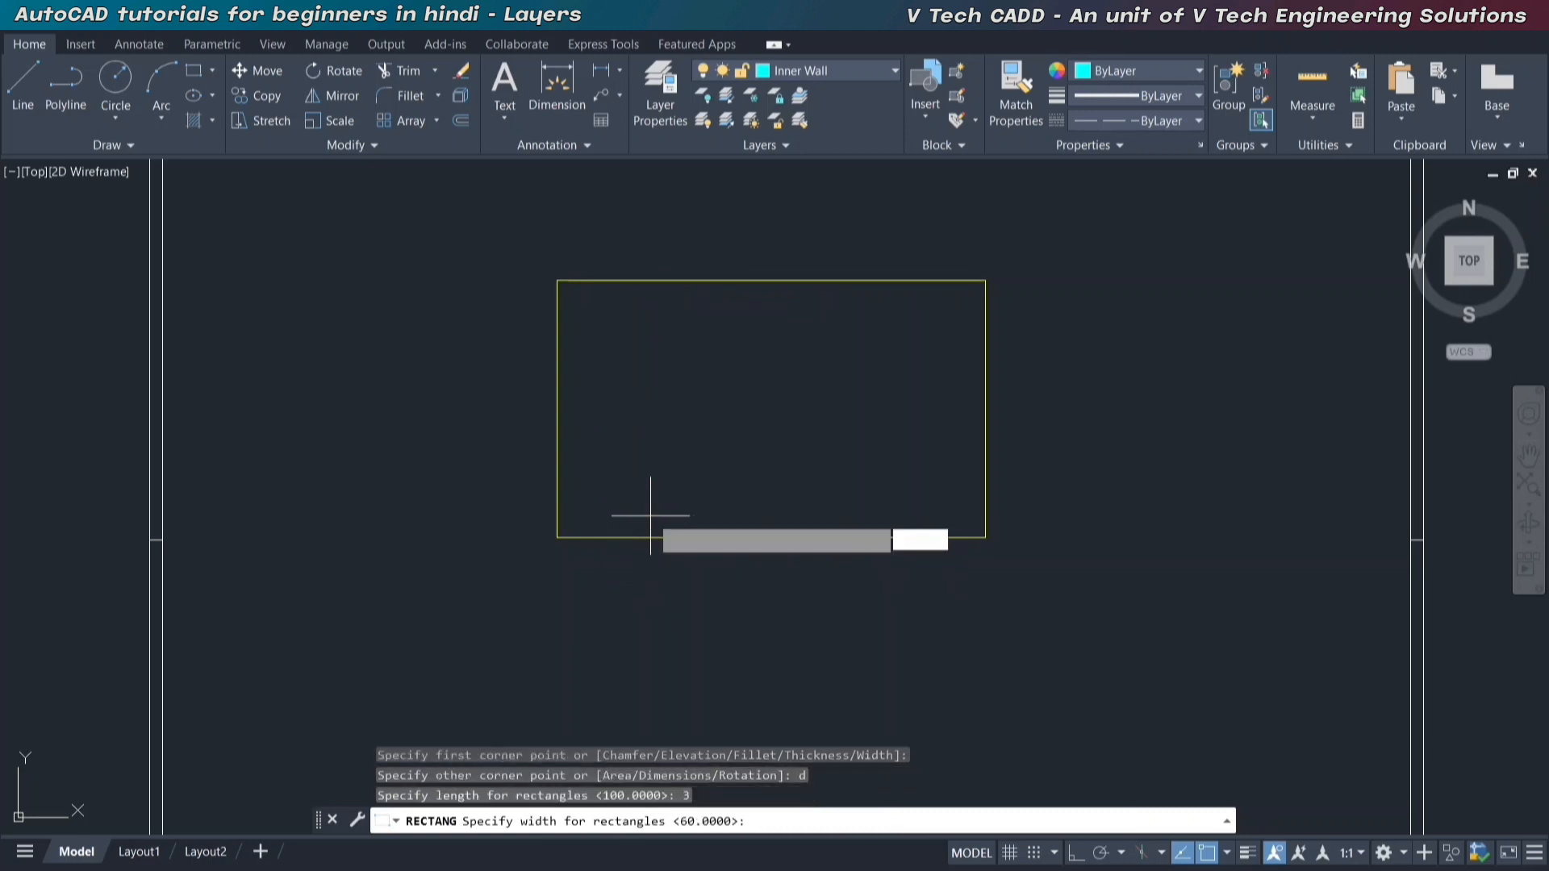
text(50)
key(Return)
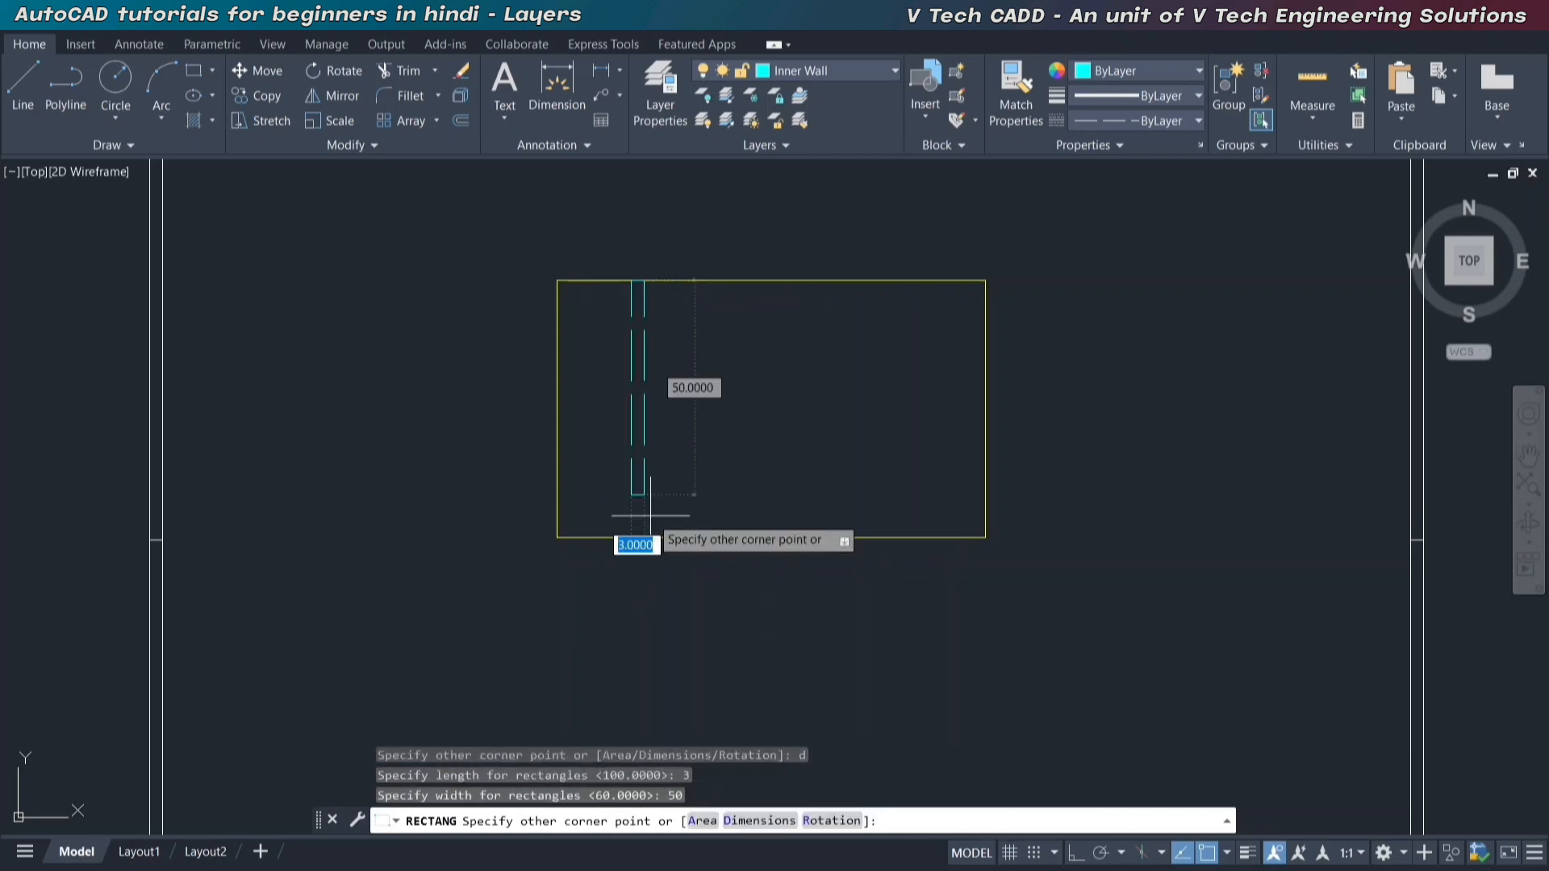
click(700, 620)
text(s)
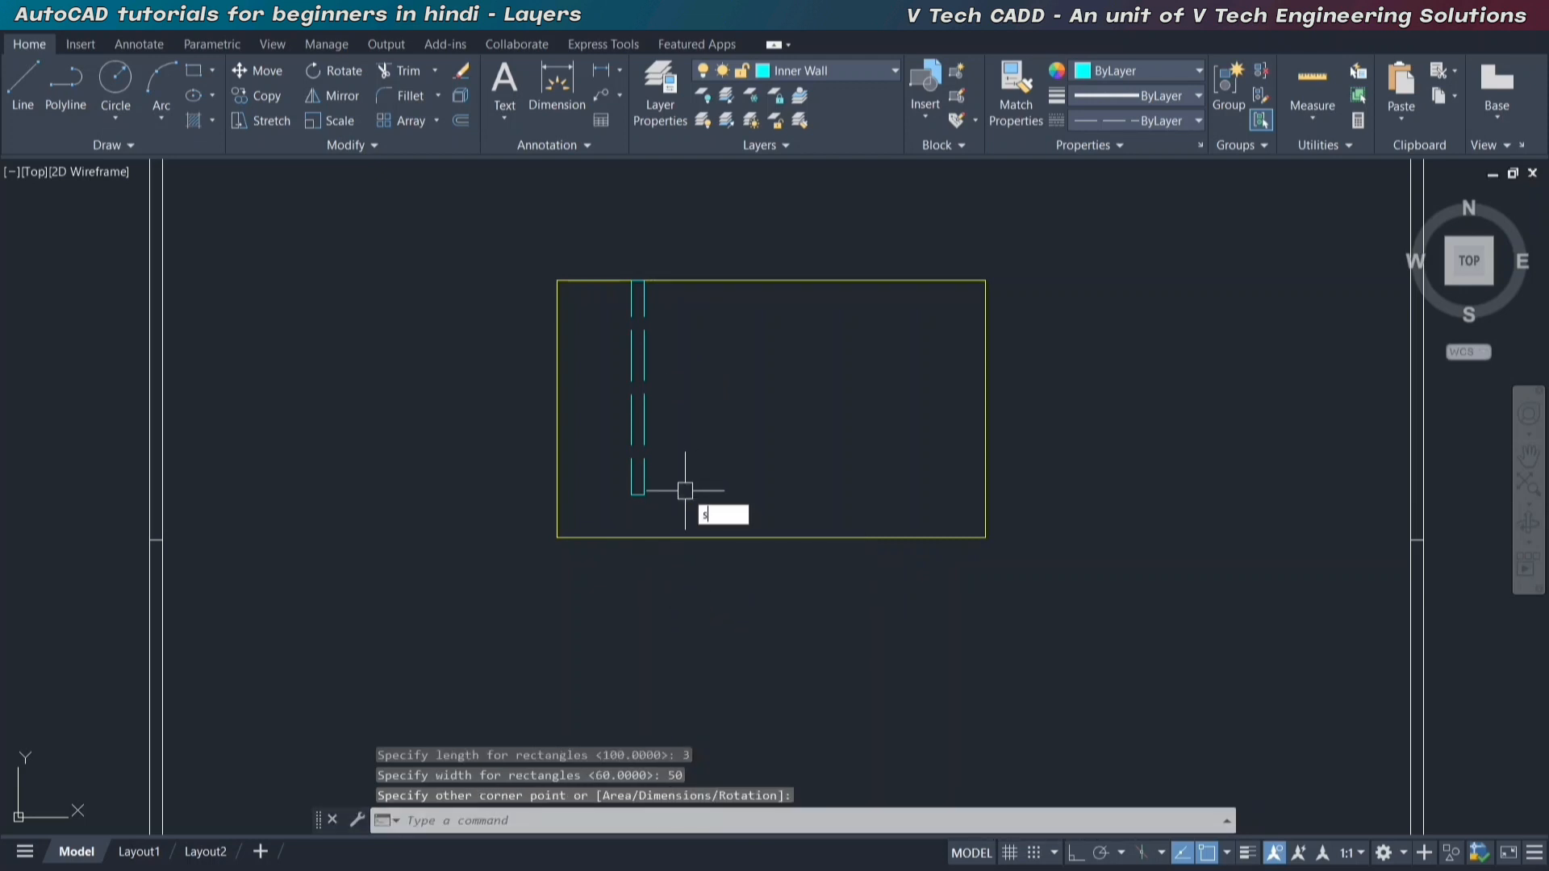
key(Return)
key(Escape)
middle_drag(669, 397, 665, 415)
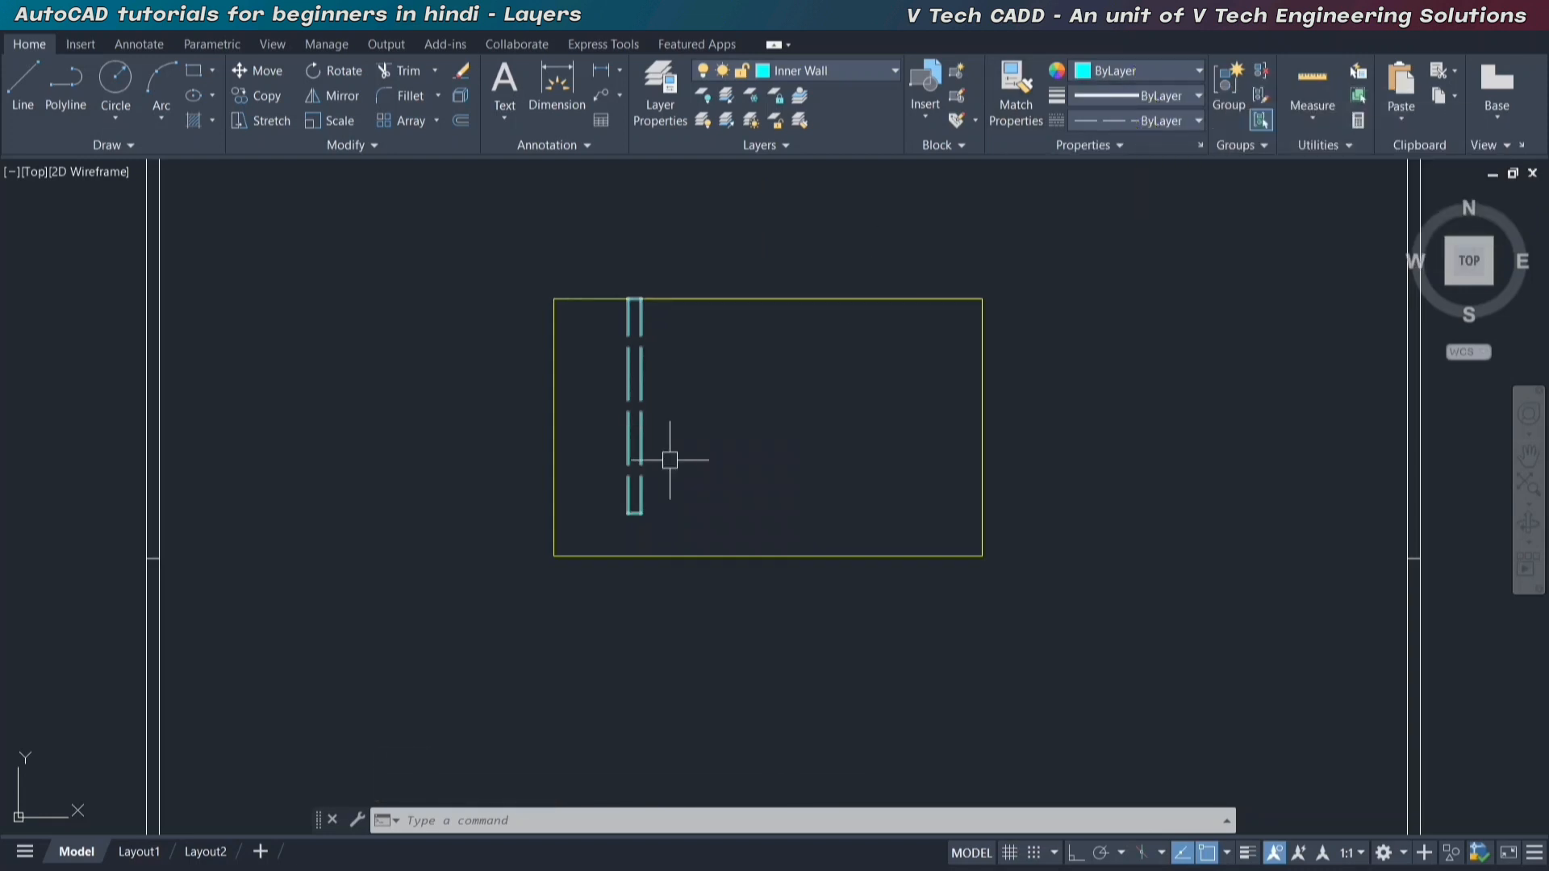
Make Piller the current layer.
click(847, 73)
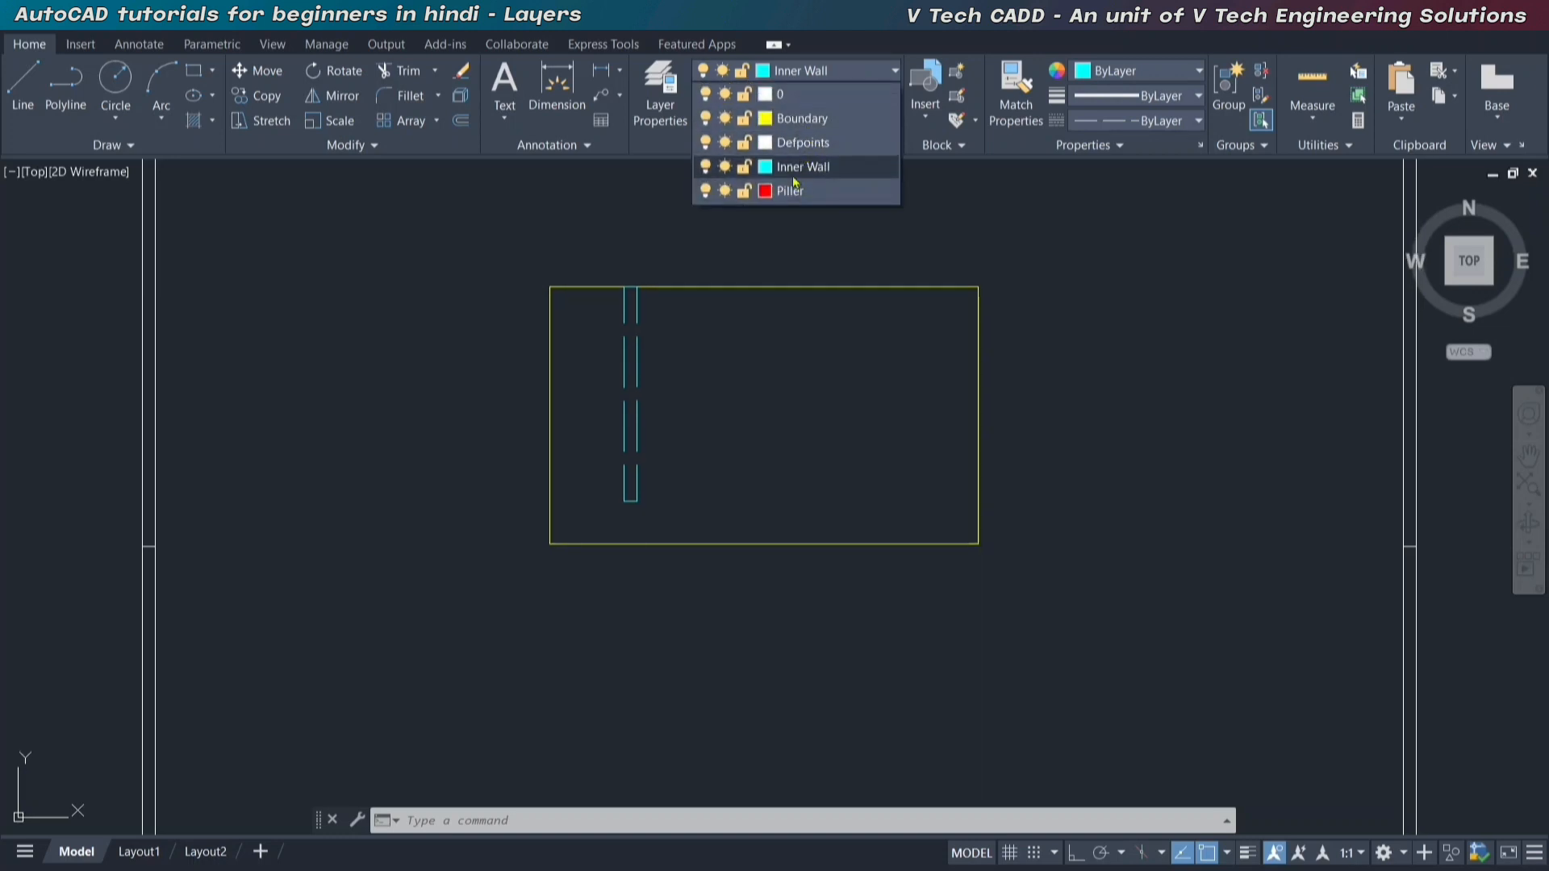
click(793, 191)
click(194, 70)
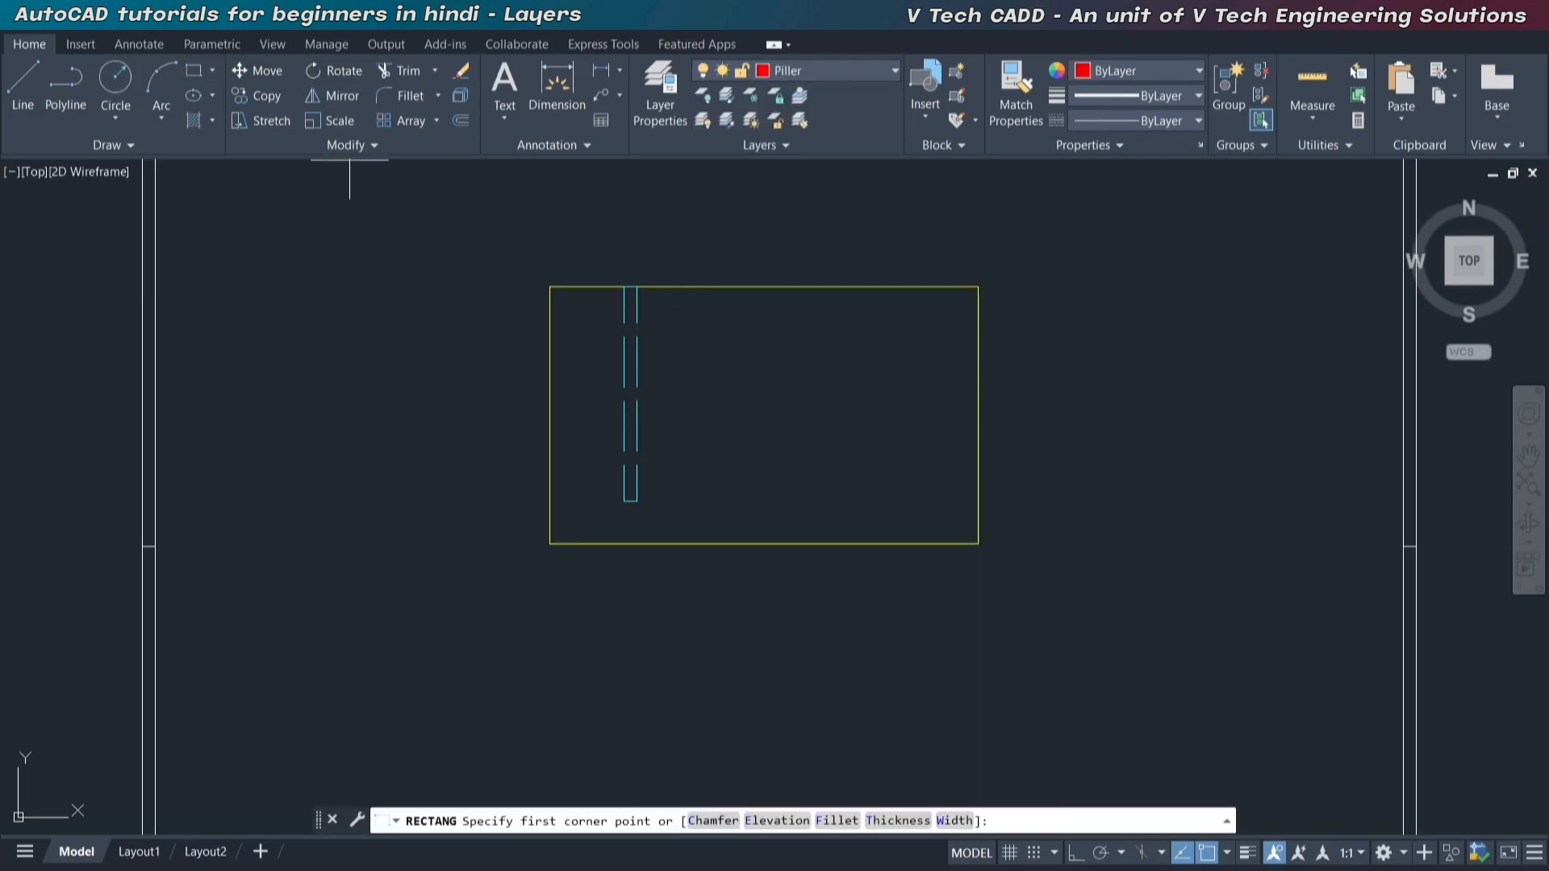
click(976, 542)
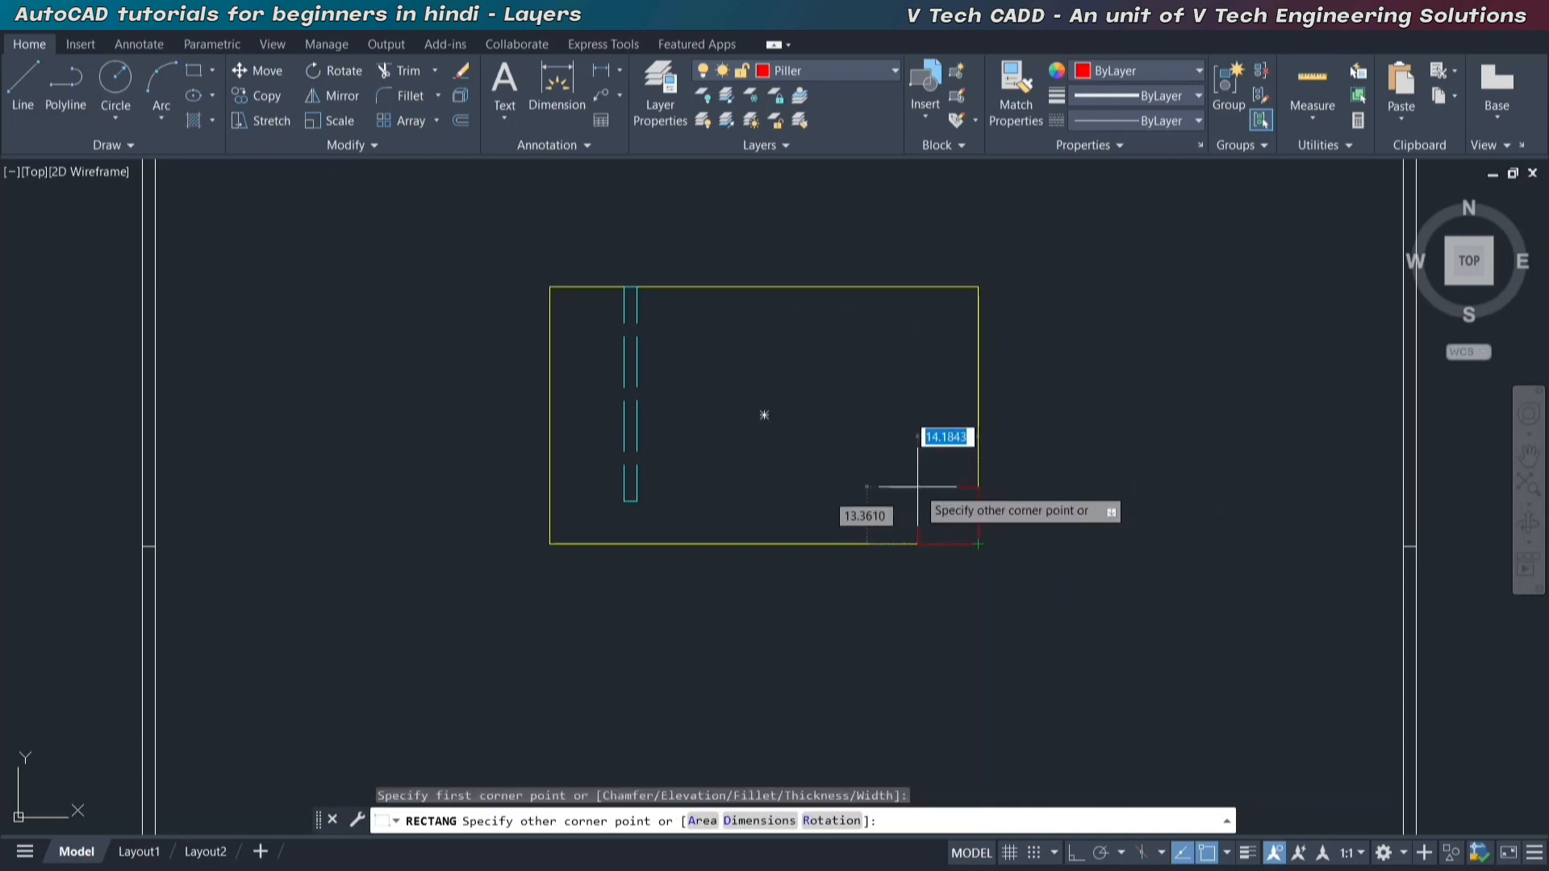
text(d)
key(Return)
text(1)
key(Return)
text(1)
key(Return)
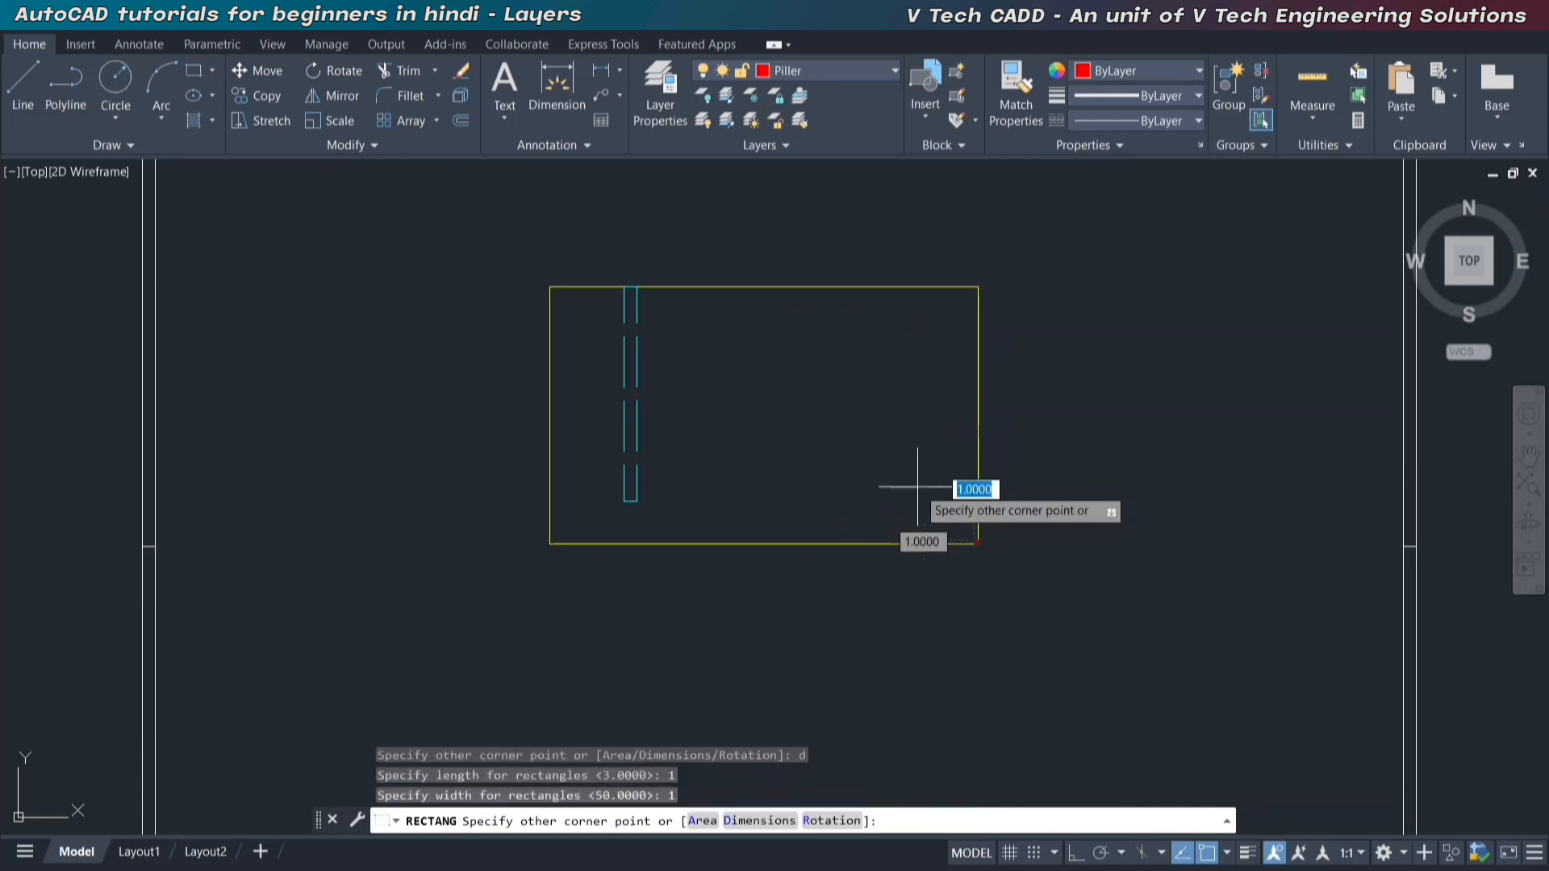
key(Escape)
Draw a rectangle 5 long and 5 wide inside the boundary rectangle's lower-right corner.
text(rec)
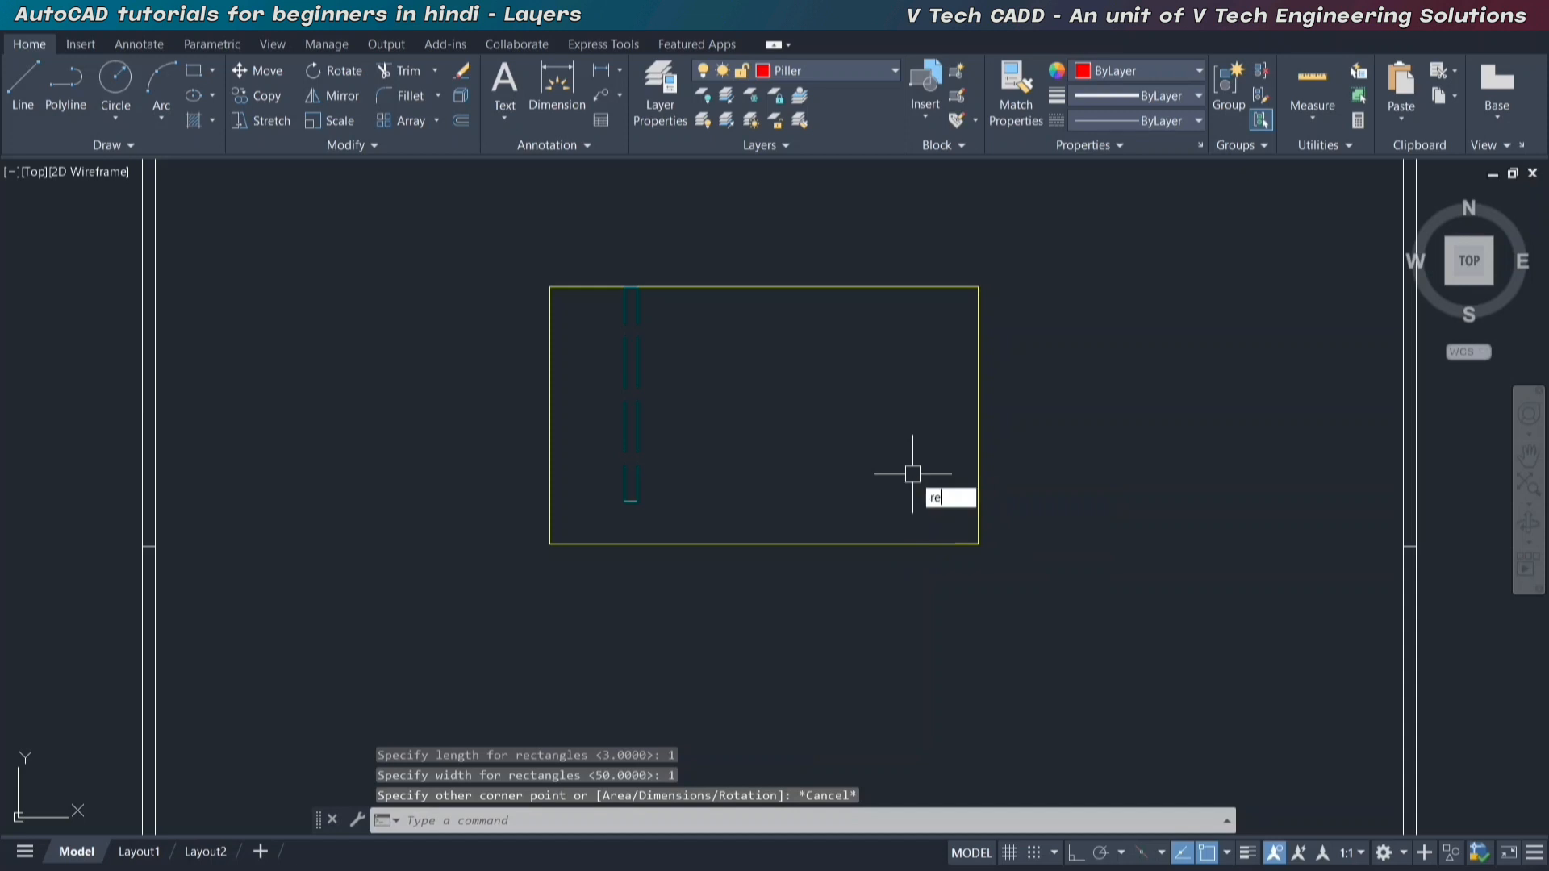
key(Return)
click(978, 543)
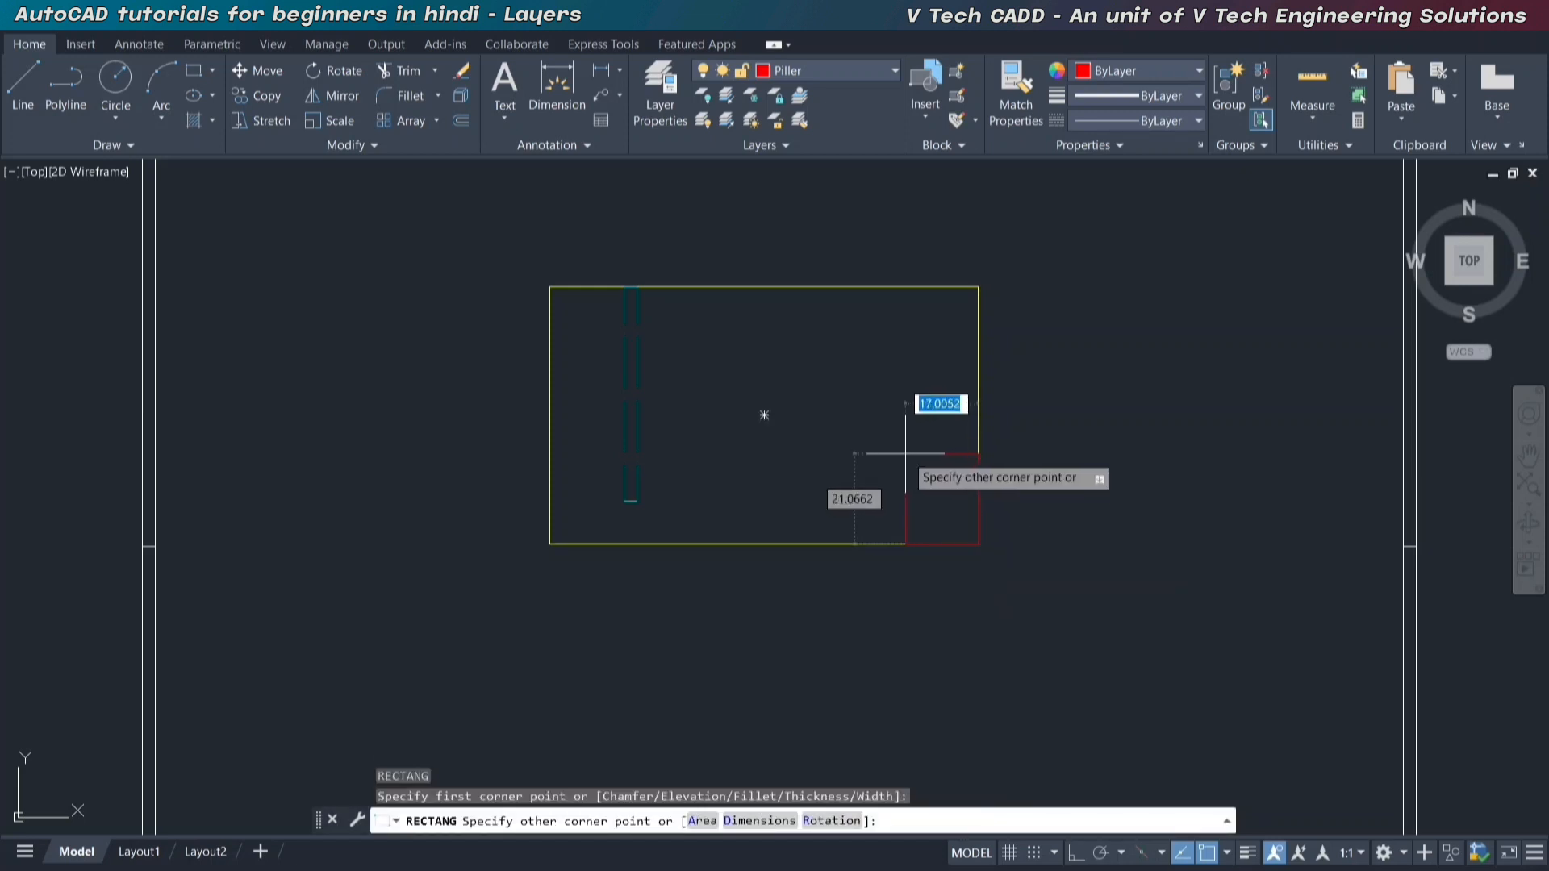
text(d)
key(Return)
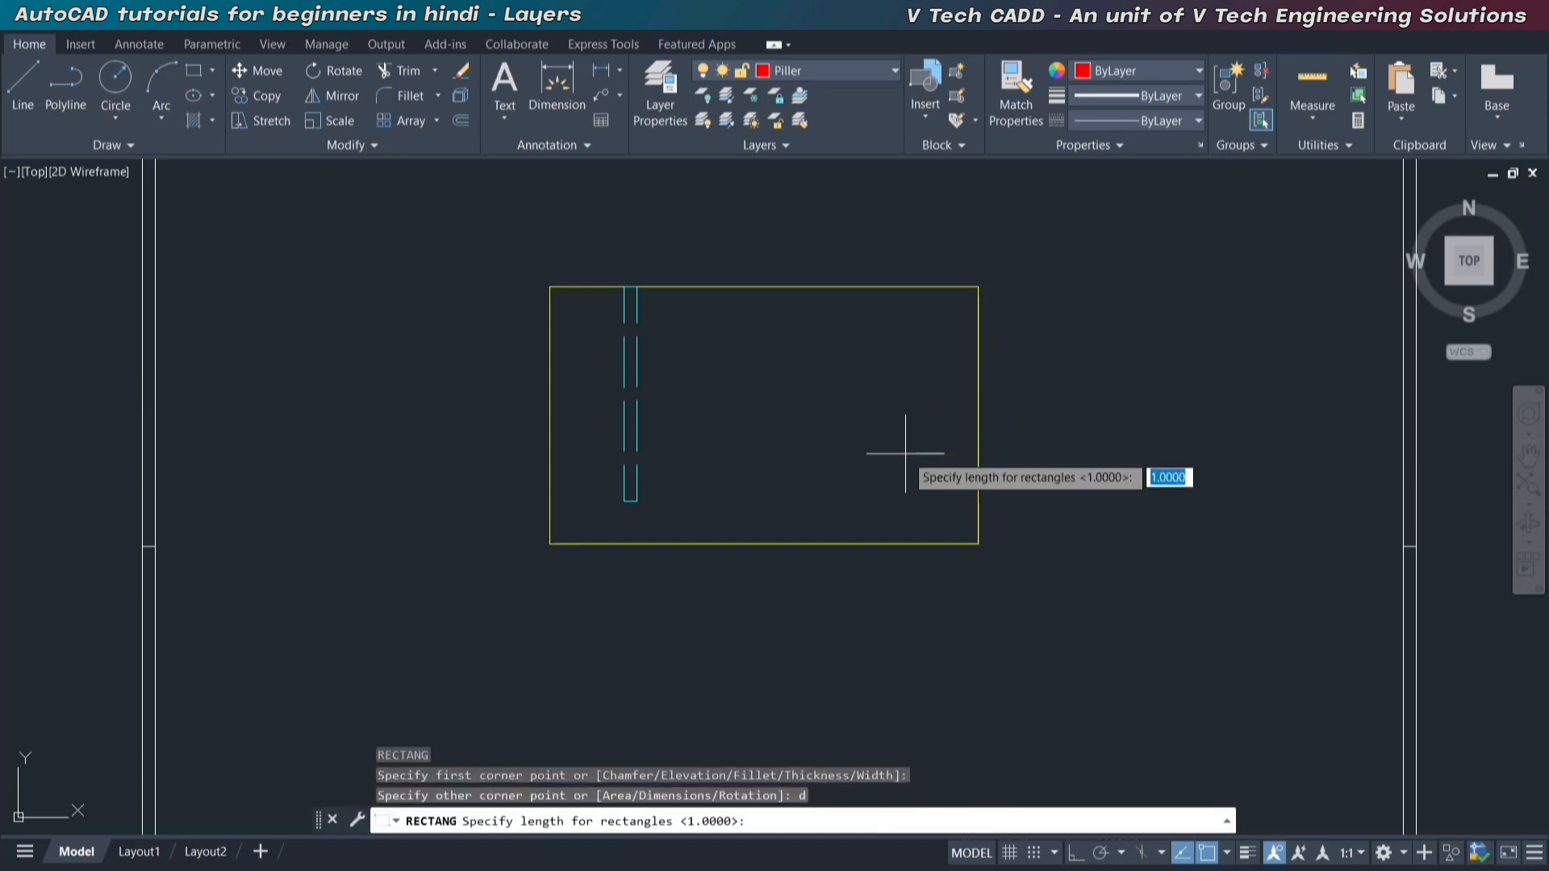
text(5)
key(Return)
text(5)
key(Return)
click(974, 321)
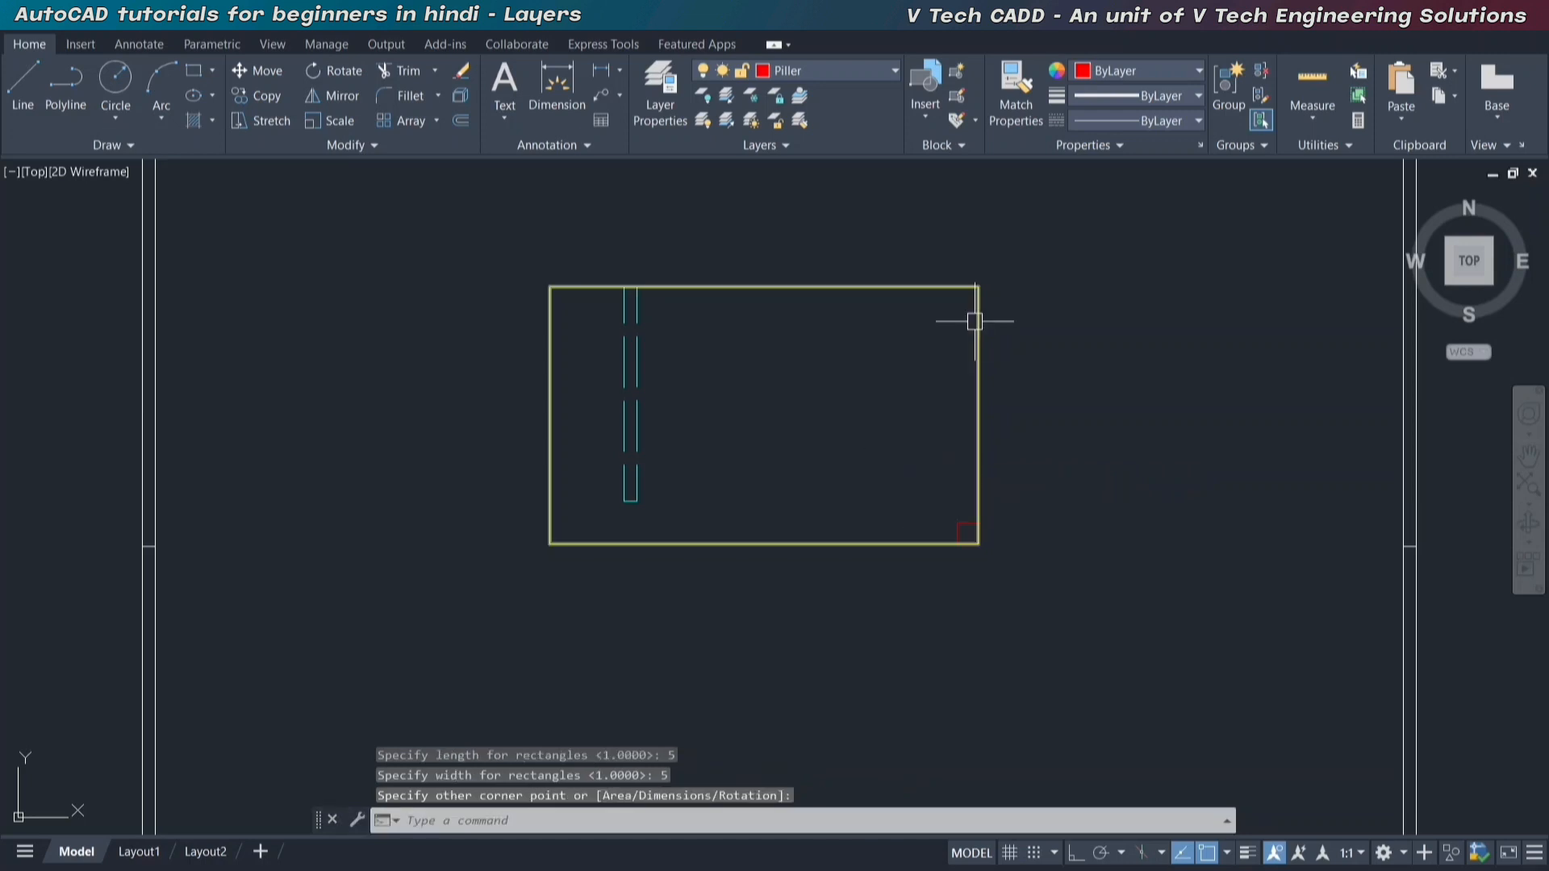
Draw another rectangle 5 long and 5 wide inside the boundary rectangle's upper-right corner.
key(Return)
click(979, 286)
text(d)
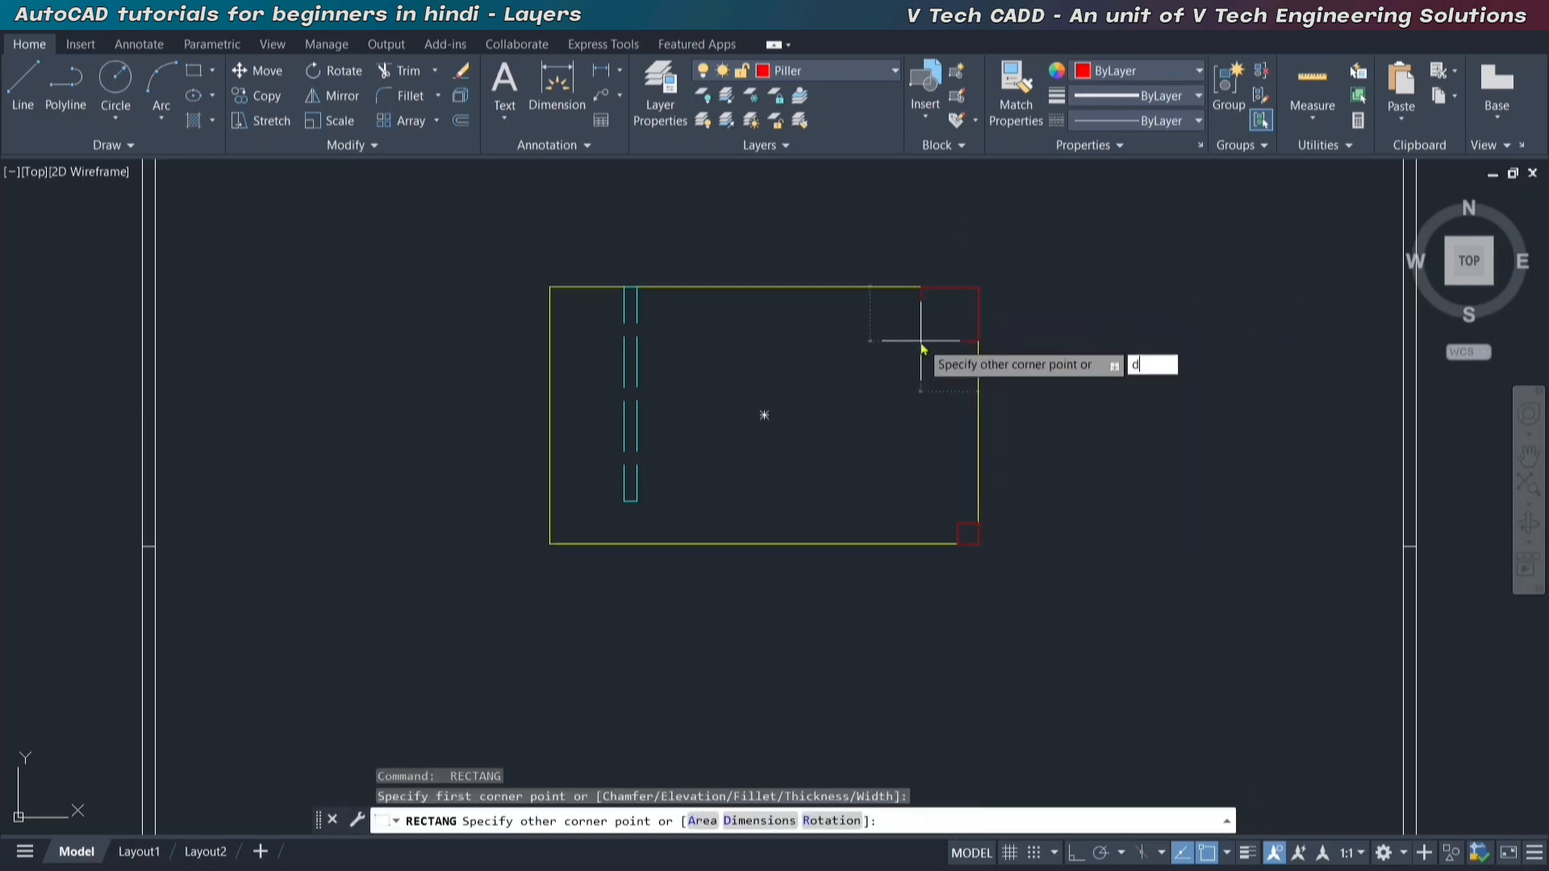
key(Return)
text(5)
key(Return)
text(5)
key(Return)
click(924, 345)
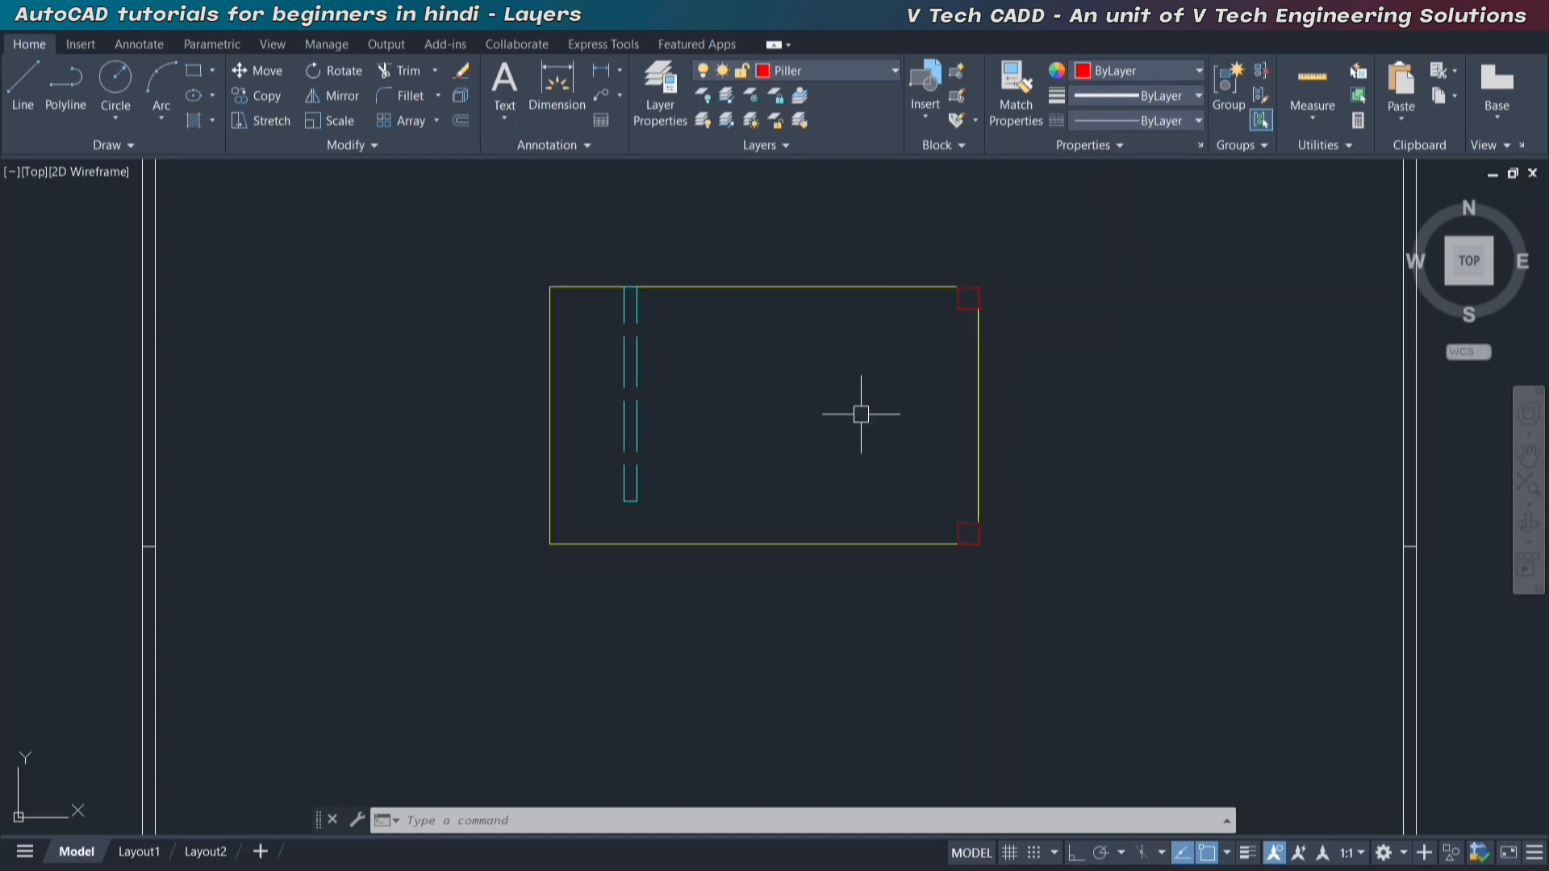
Erase the yellow boundary rectangle and undo the erasure.
click(839, 290)
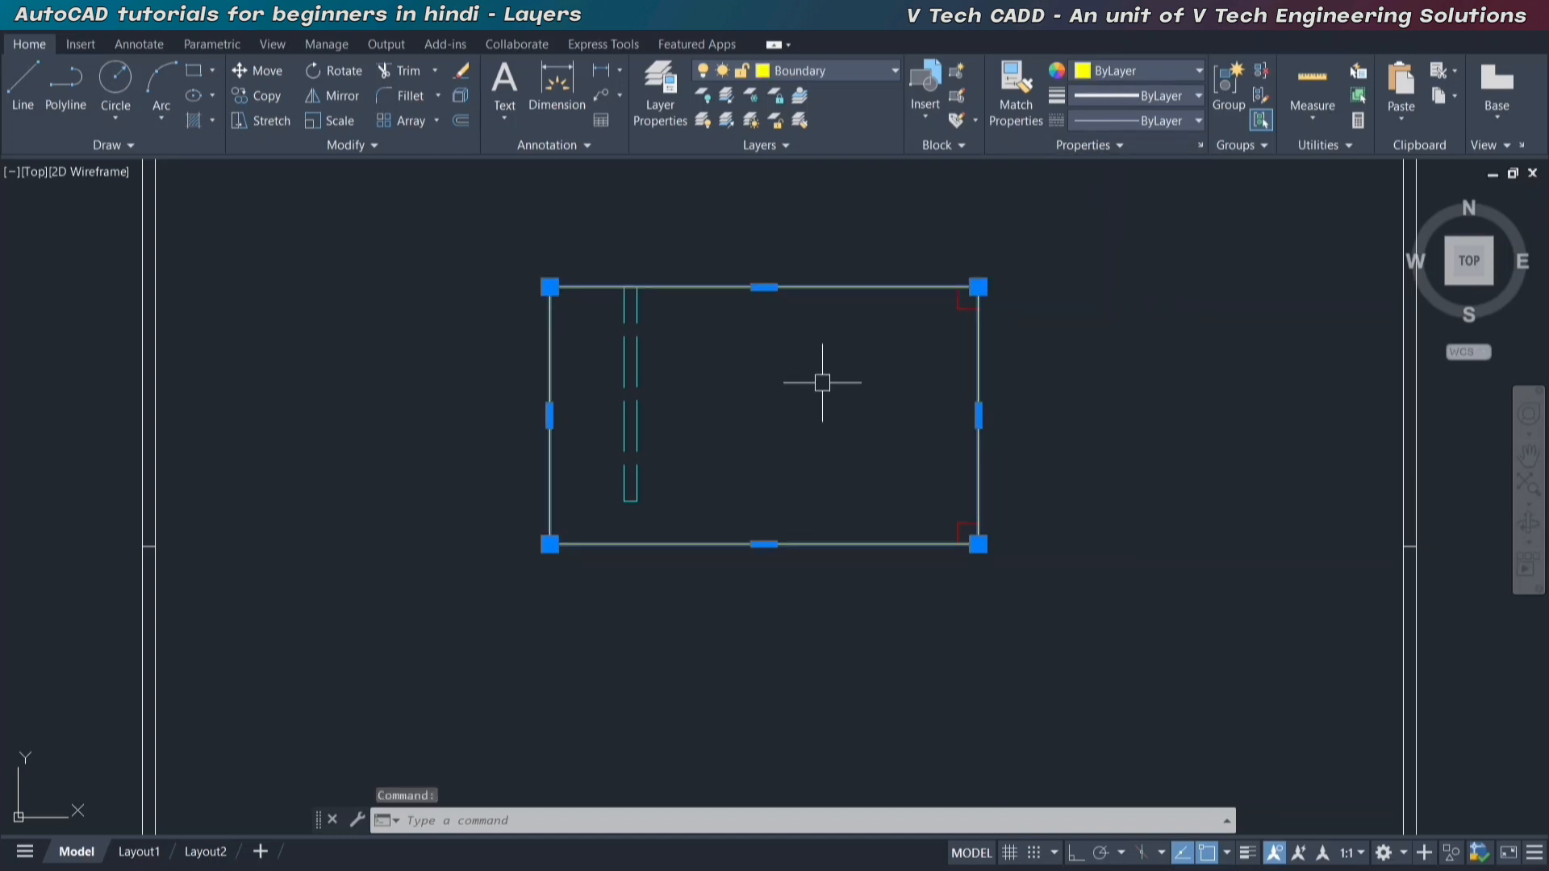
key(Delete)
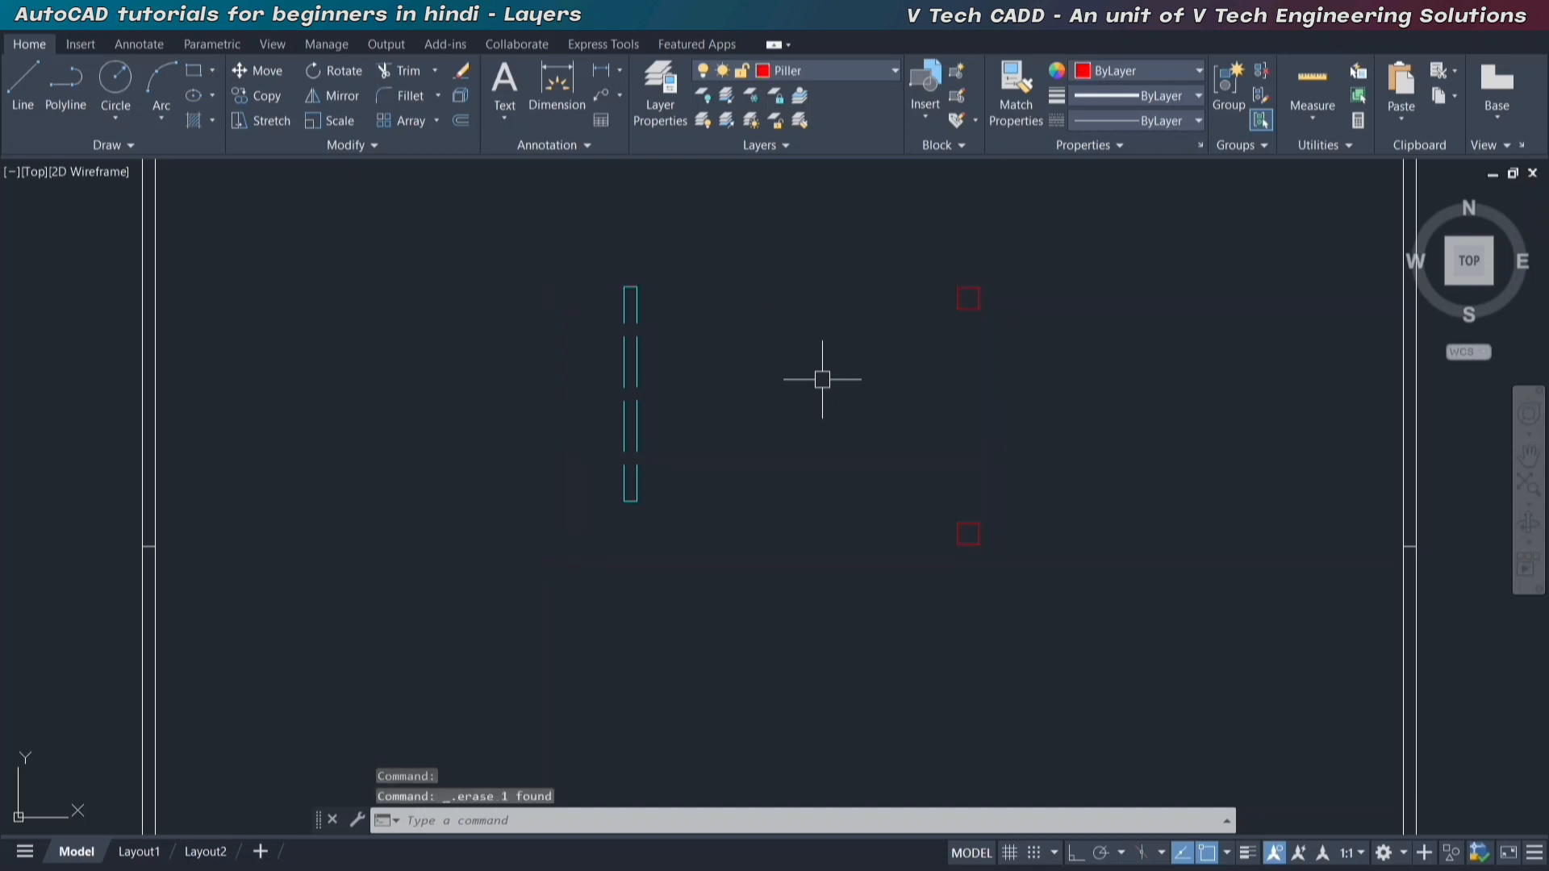
key(ctrl+z)
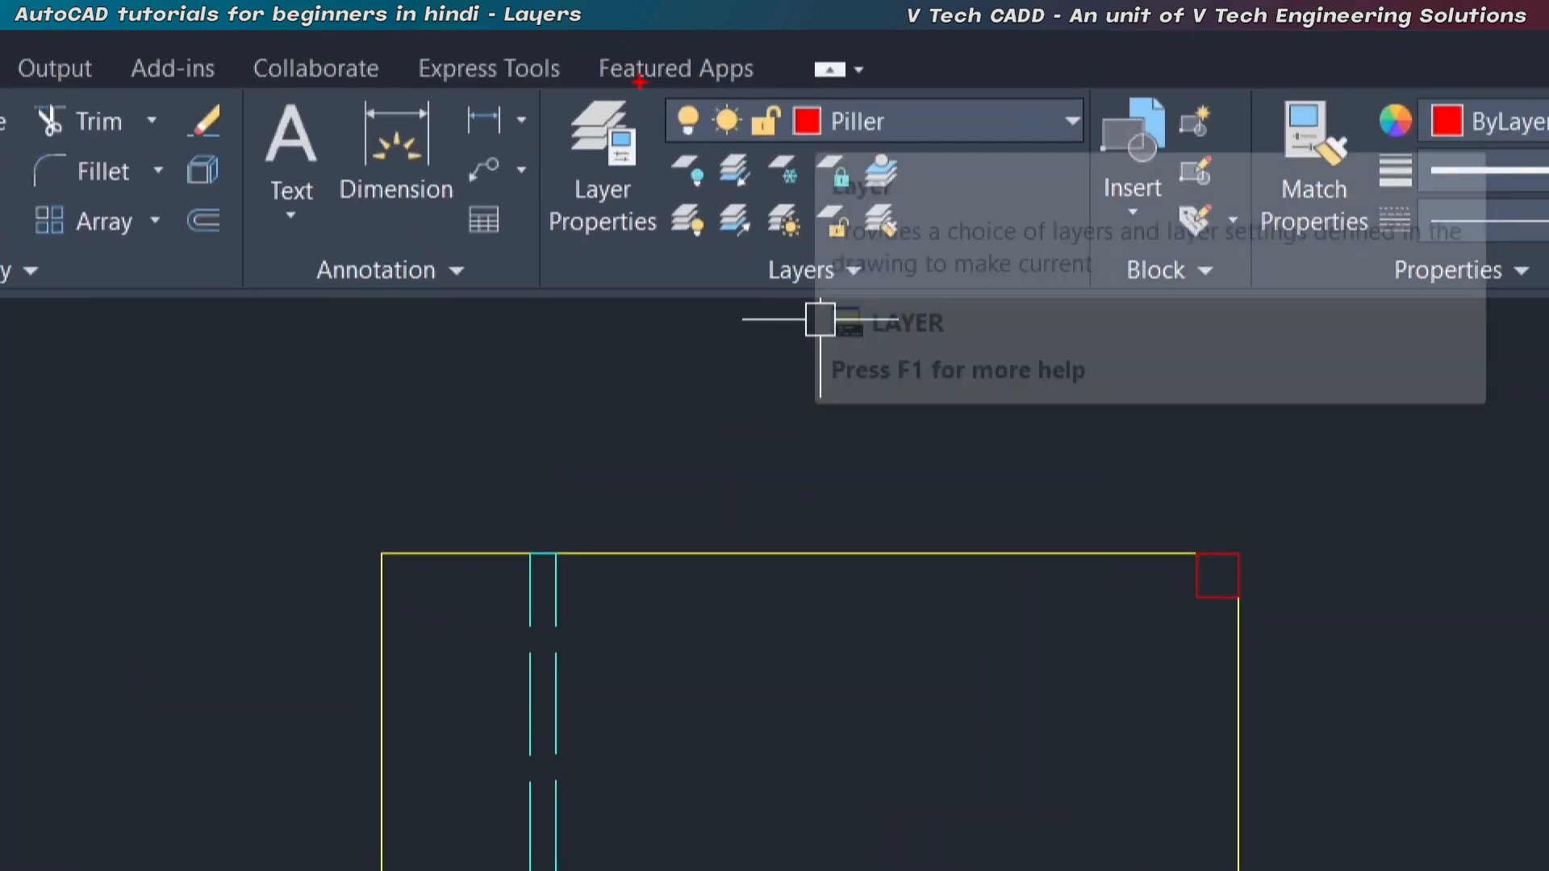
mouse_move(639, 82)
ctrl+mouse_down()
mouse_move(966, 166)
mouse_move(1162, 184)
ctrl+mouse_up()
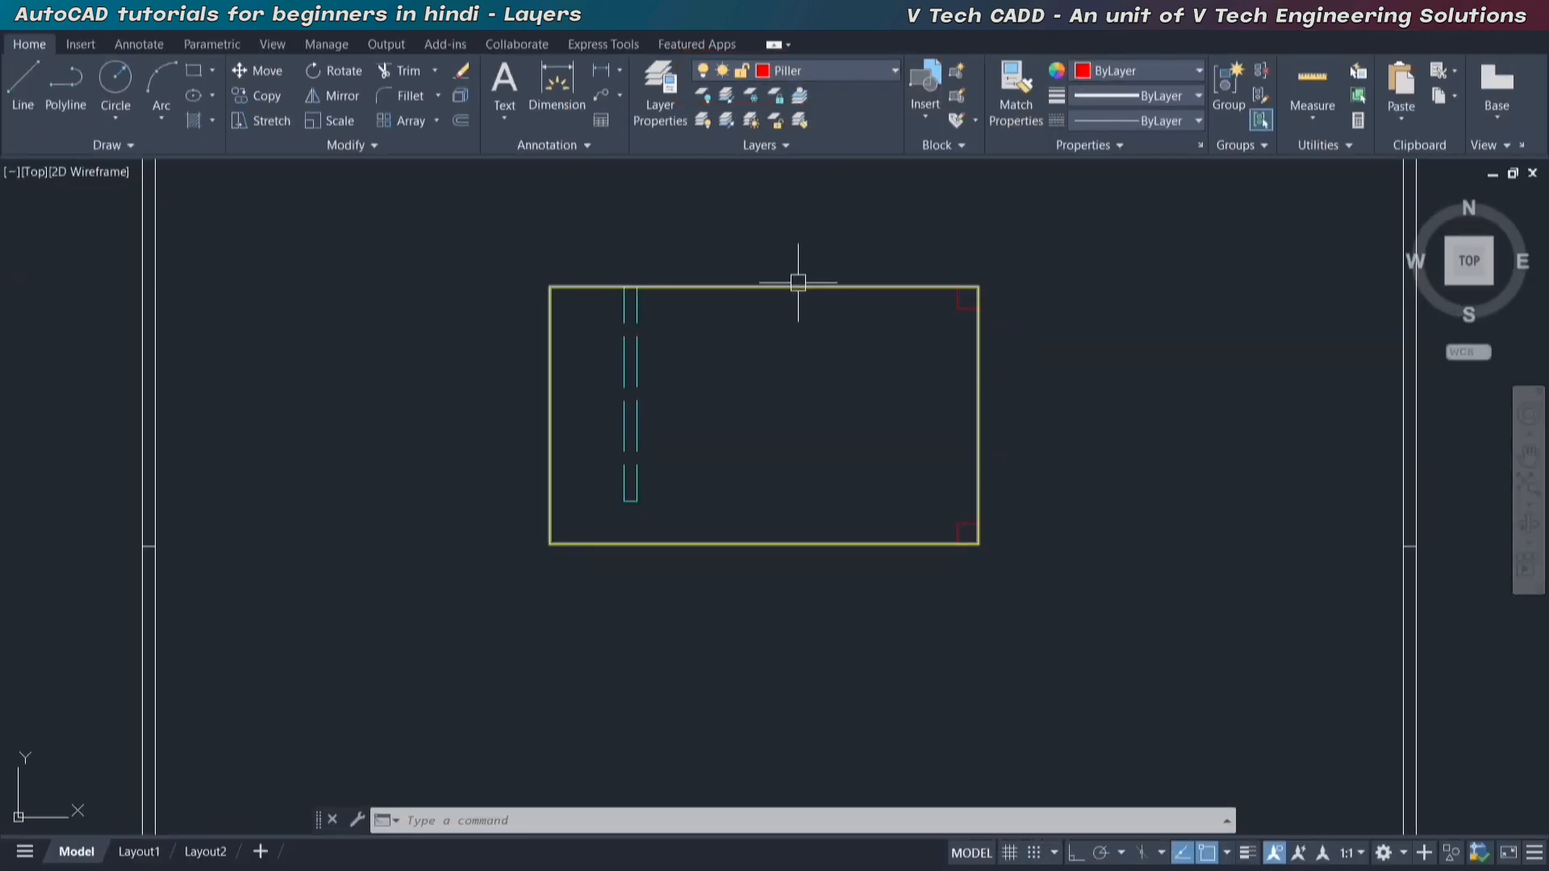
click(796, 286)
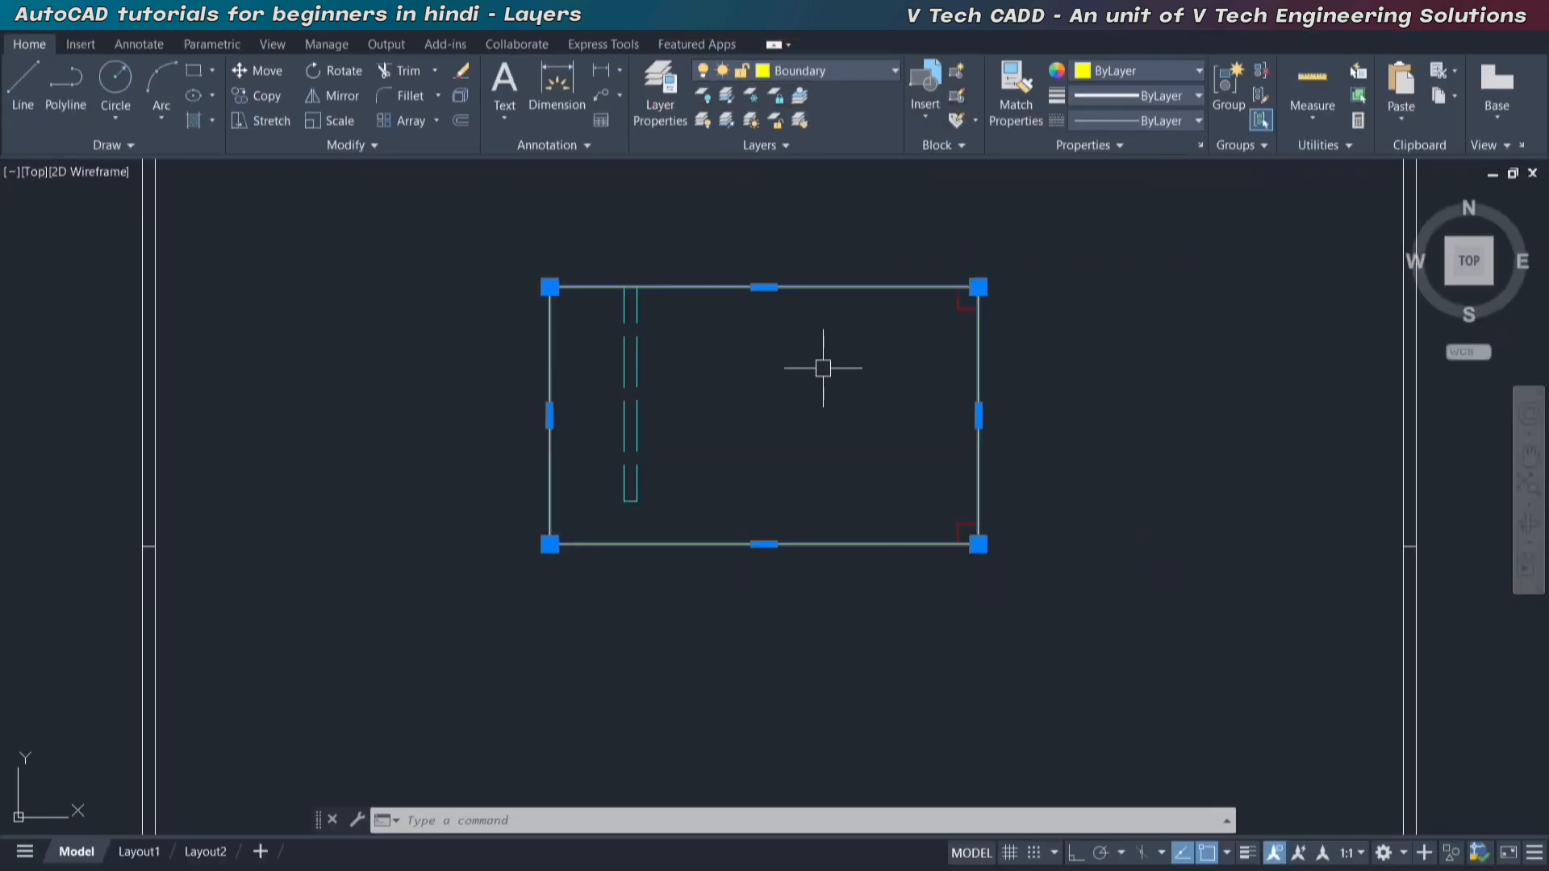
key(Escape)
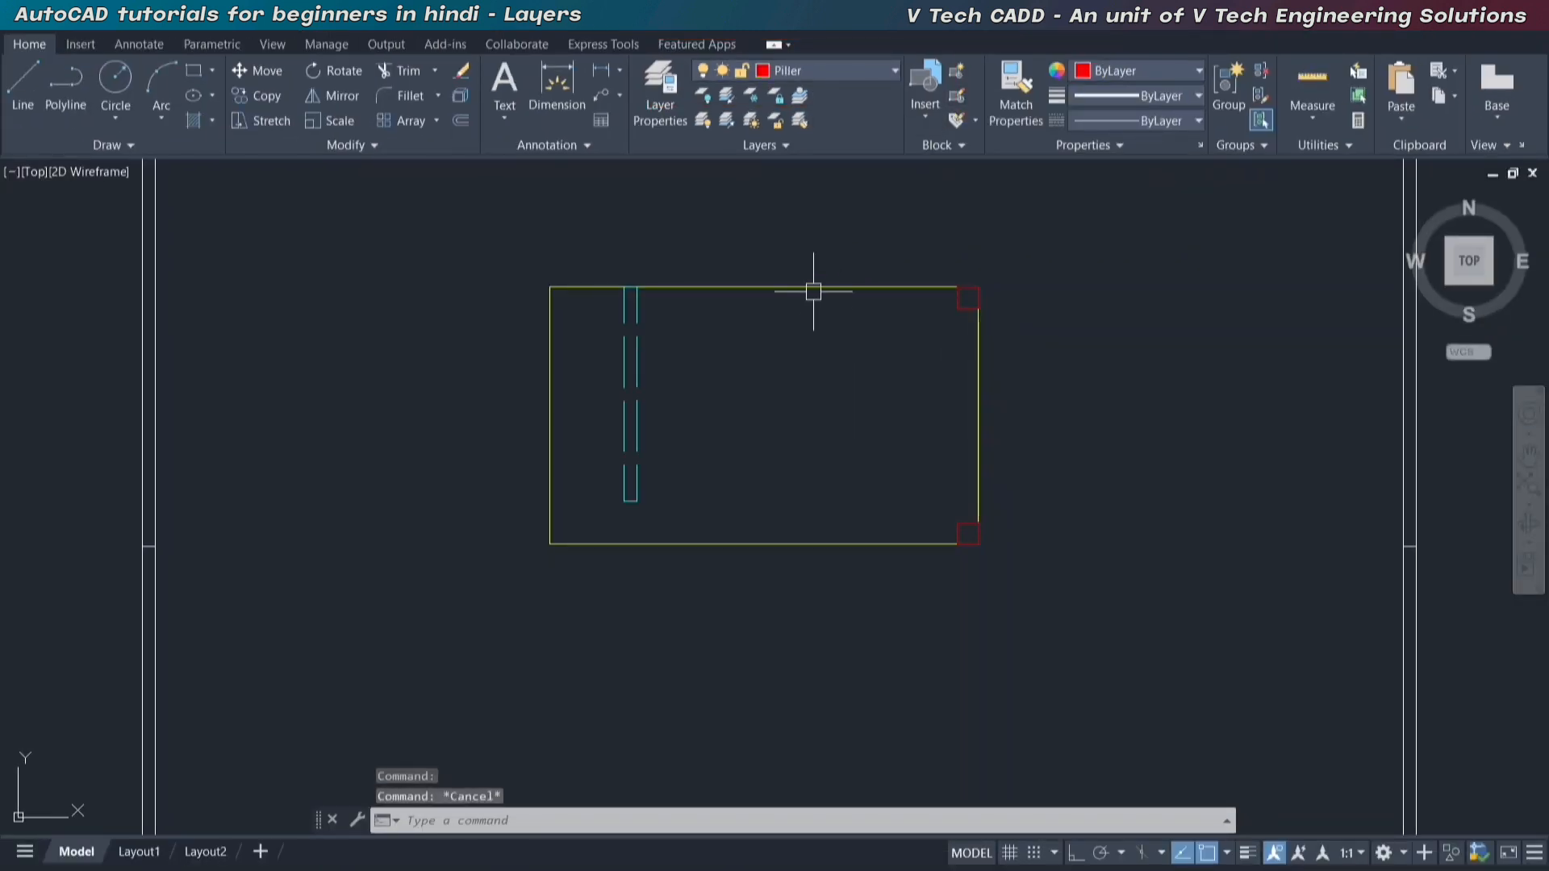
Lock the Boundary layer and clear the selection of the boundary rectangle.
click(809, 287)
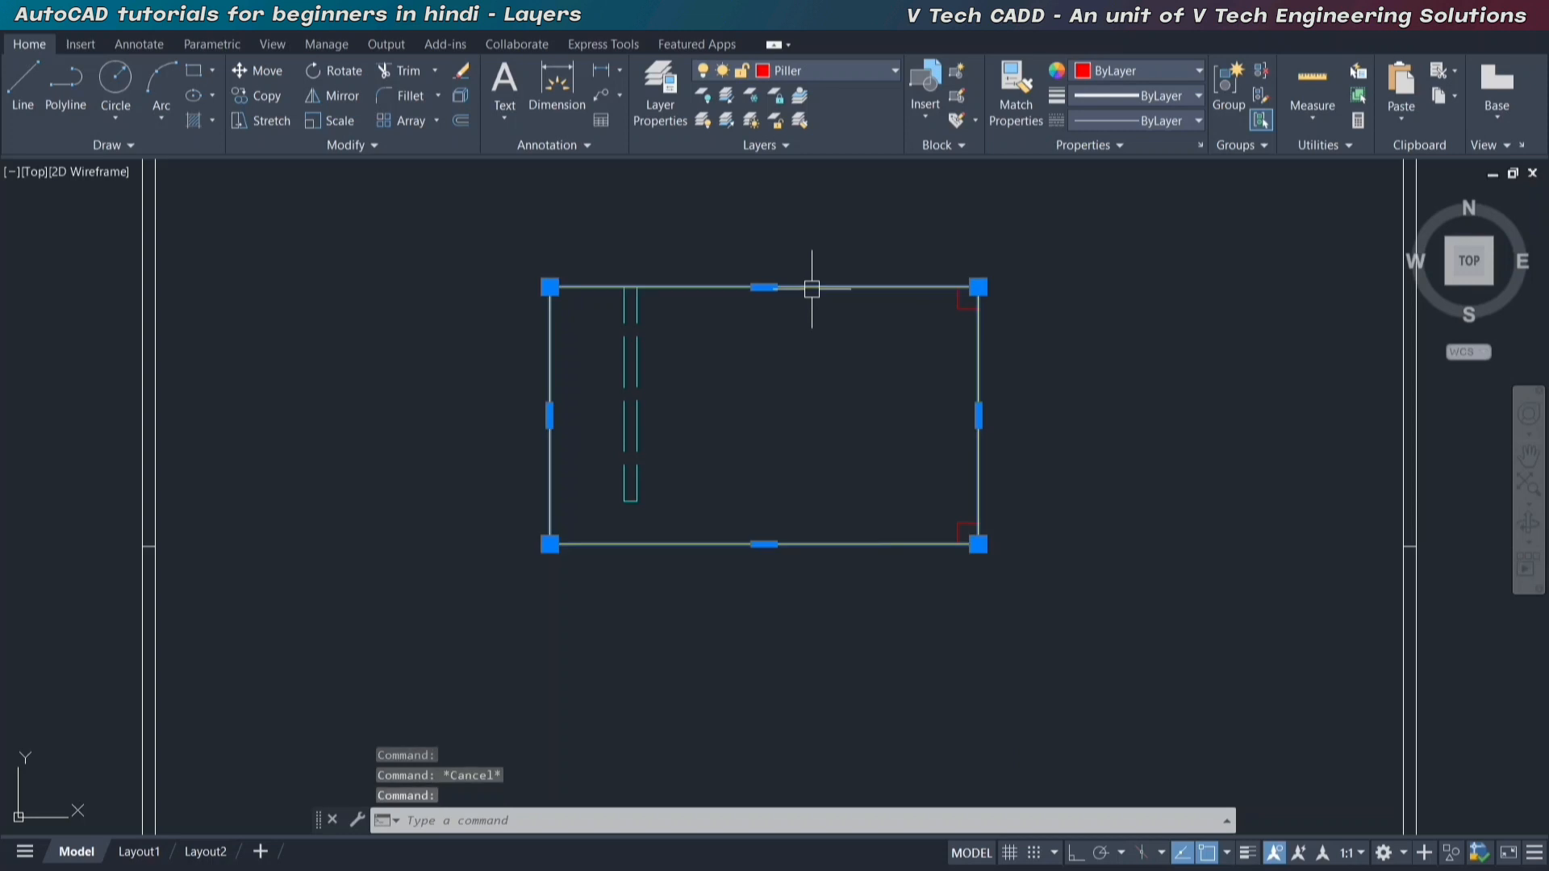
click(856, 76)
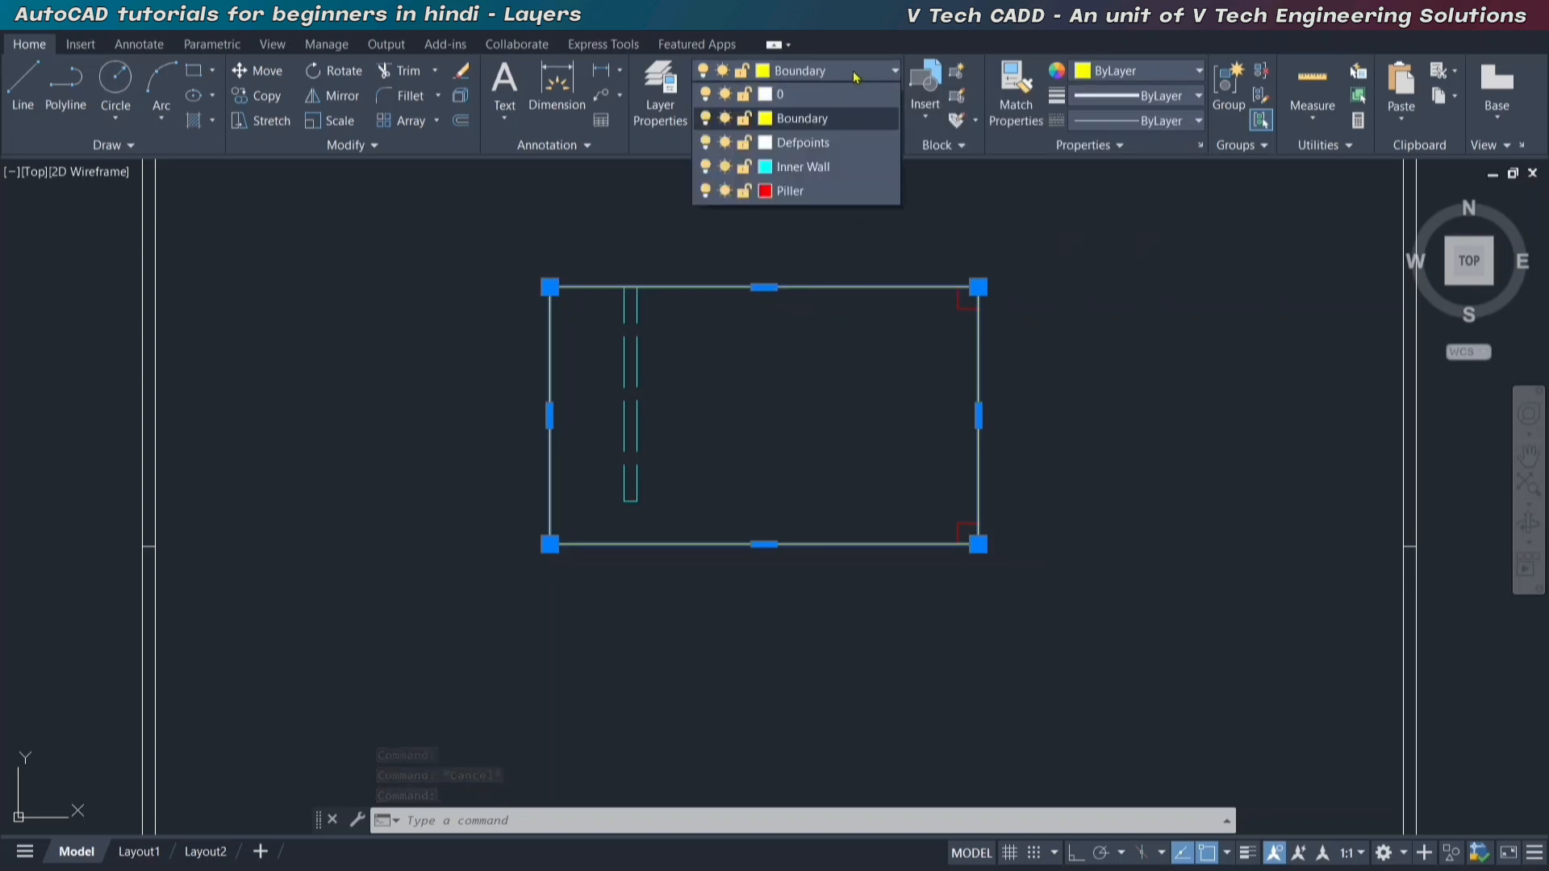
click(745, 120)
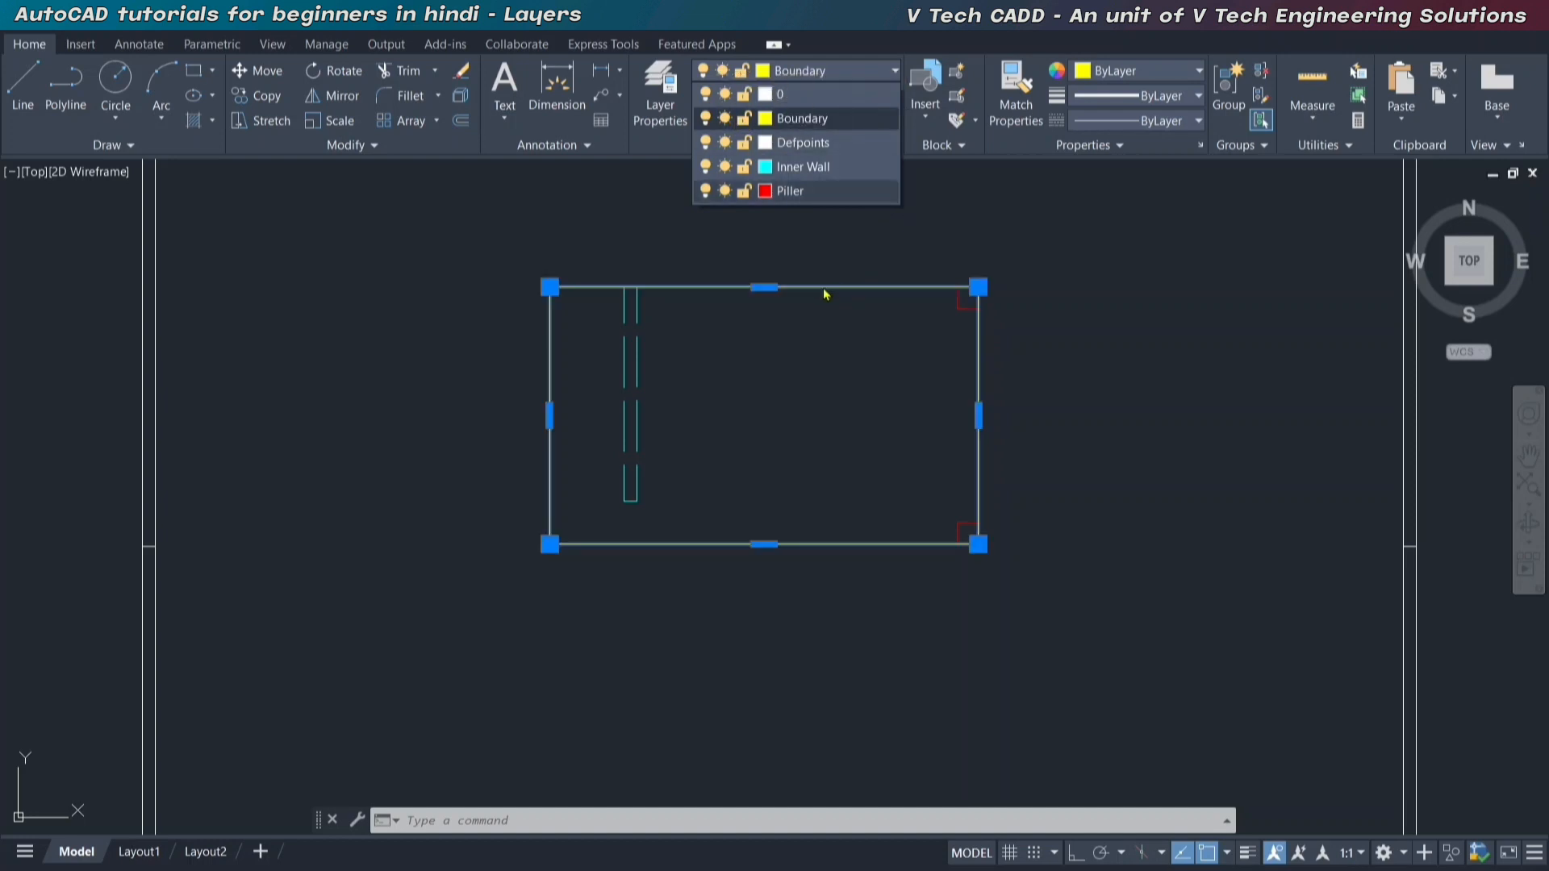
click(745, 119)
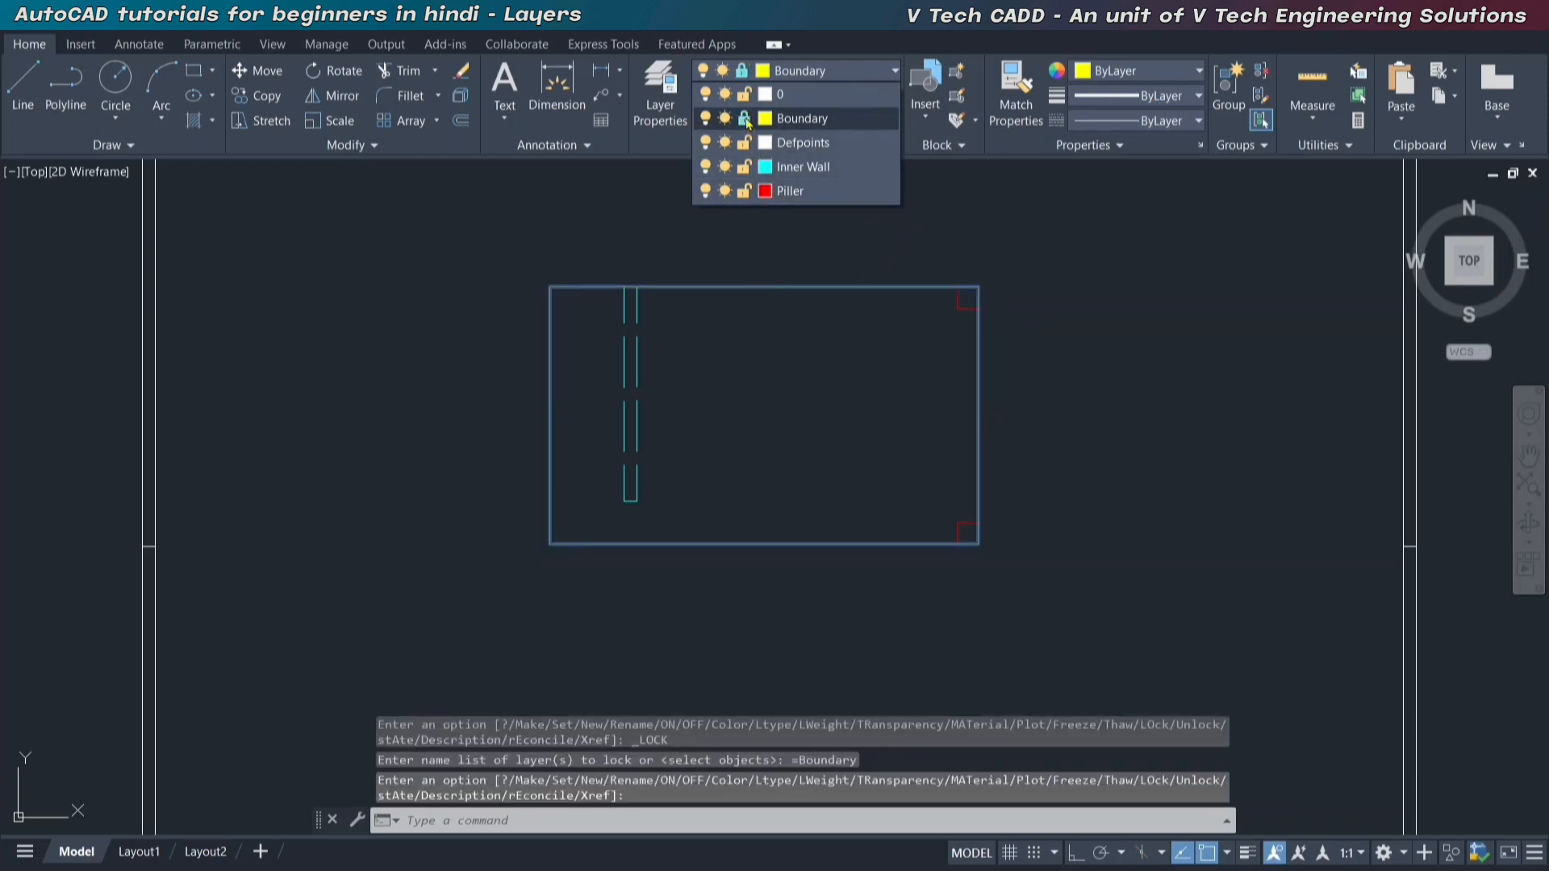
click(1120, 216)
key(Escape)
key(Escape)
key(Escape)
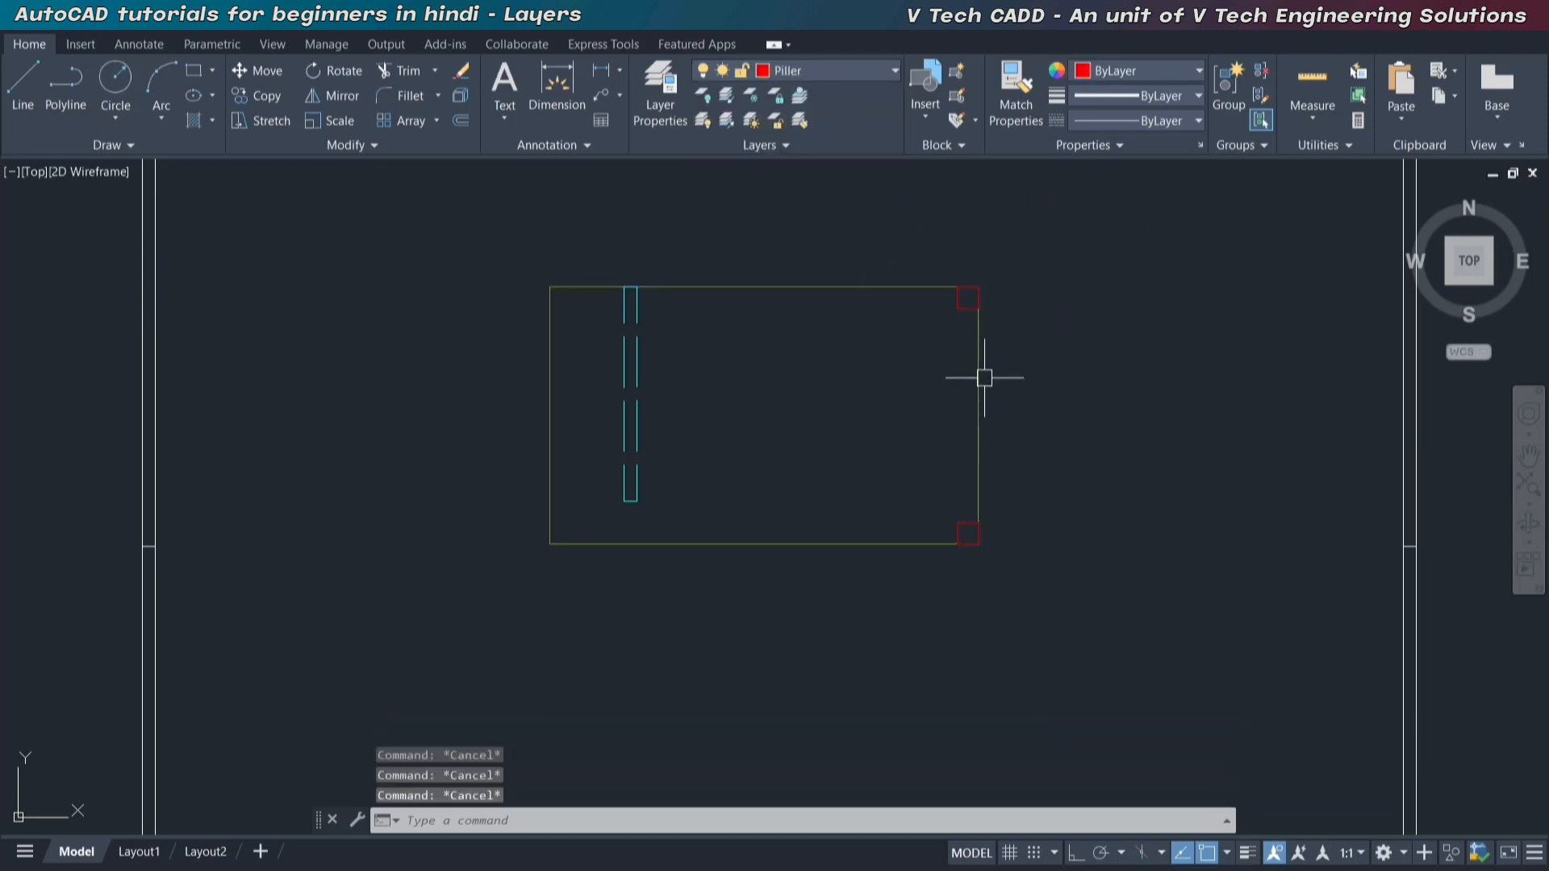
Try to erase the boundary rectangle on the locked Boundary layer.
scroll(785, 322, up, 2)
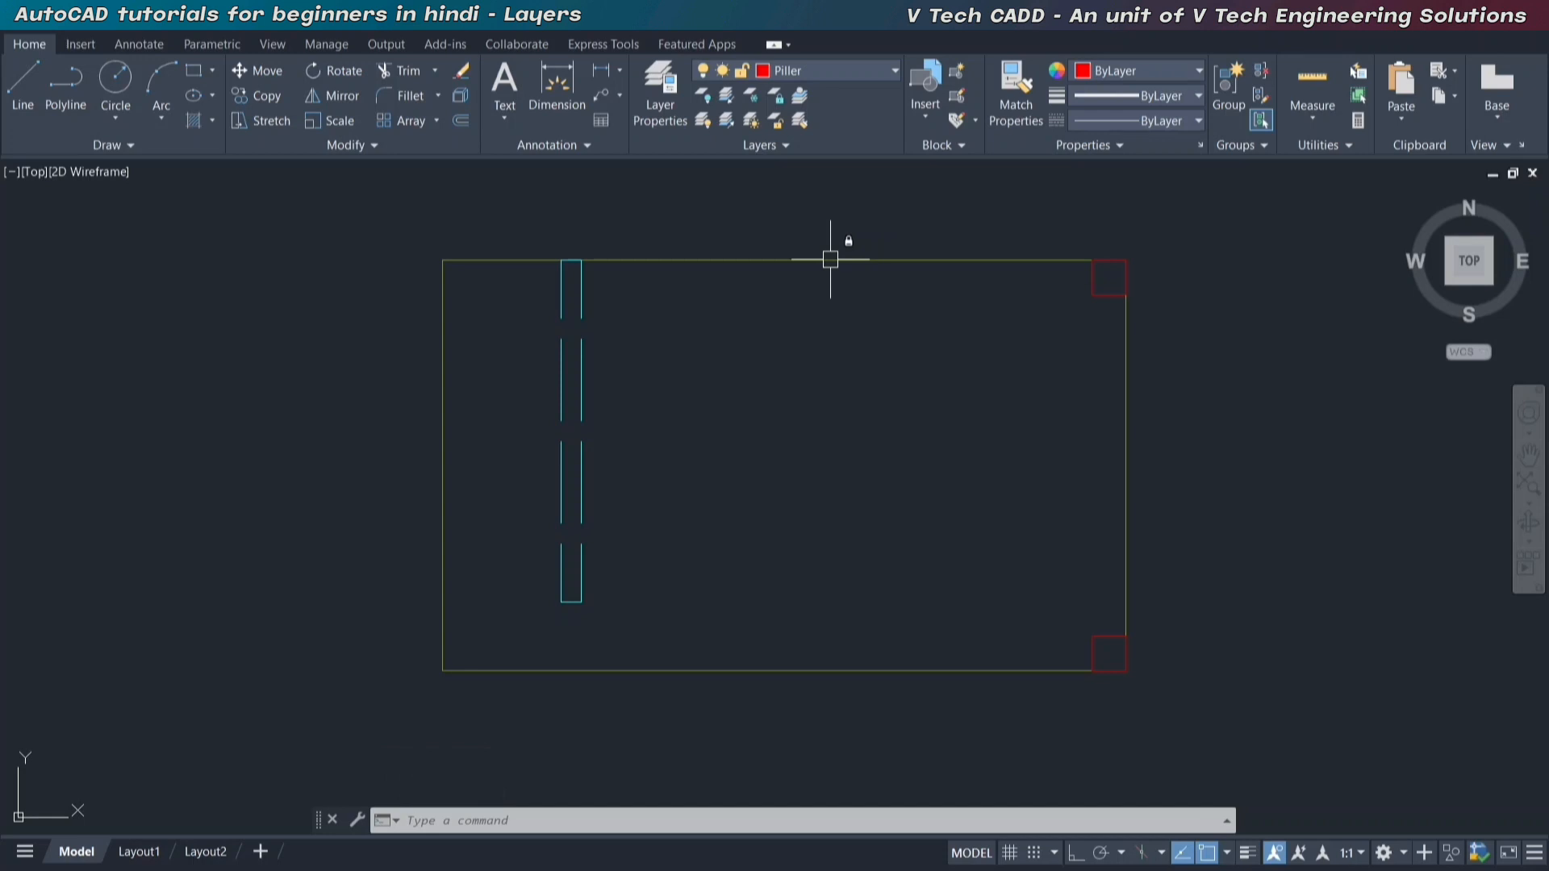
click(834, 259)
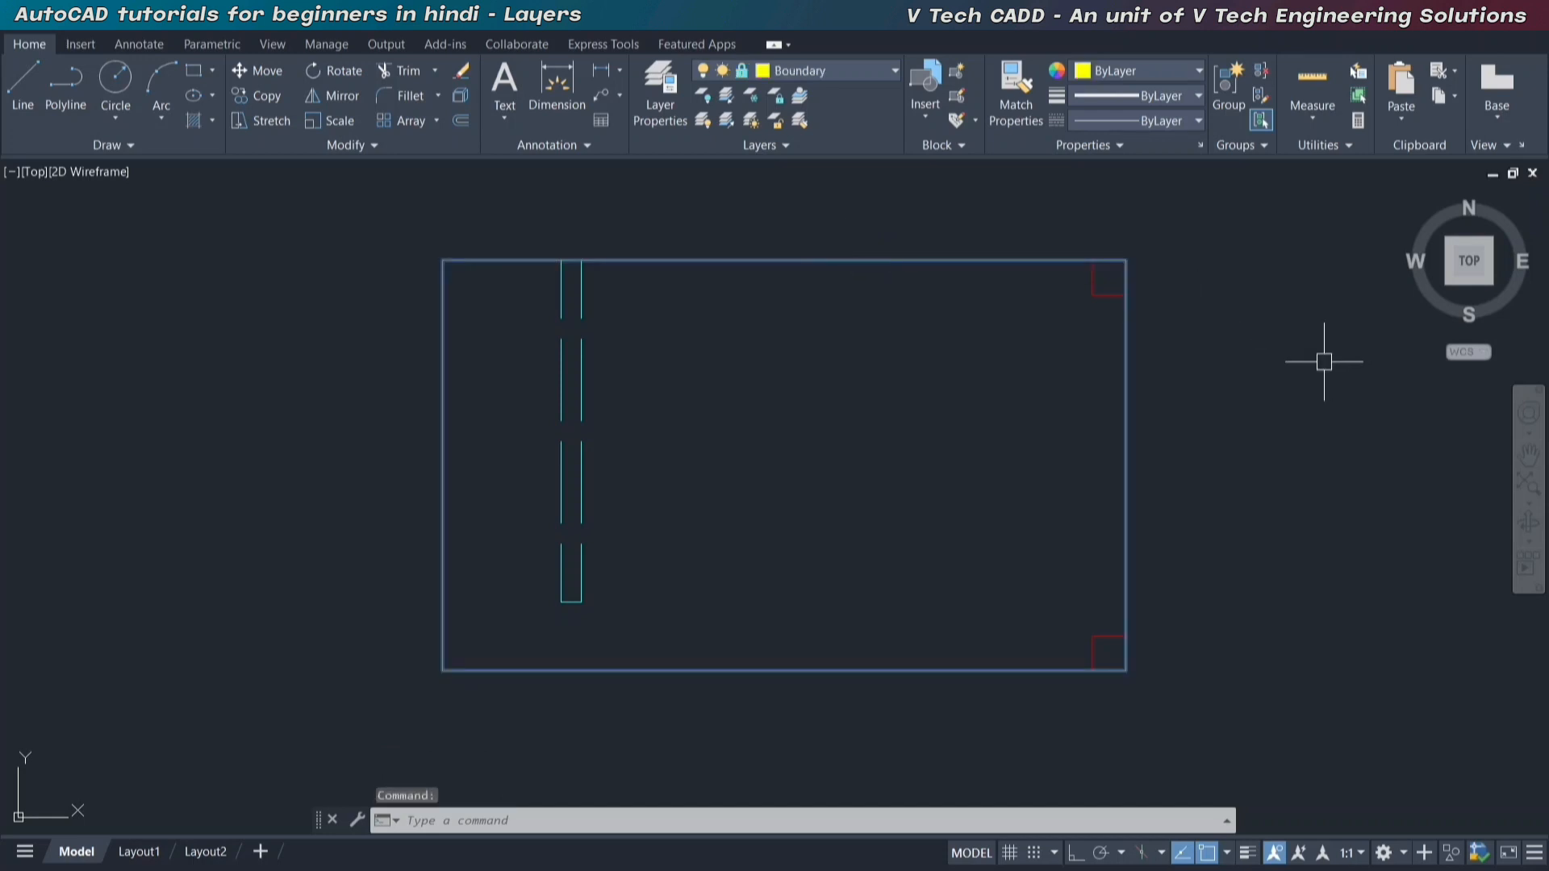
key(Delete)
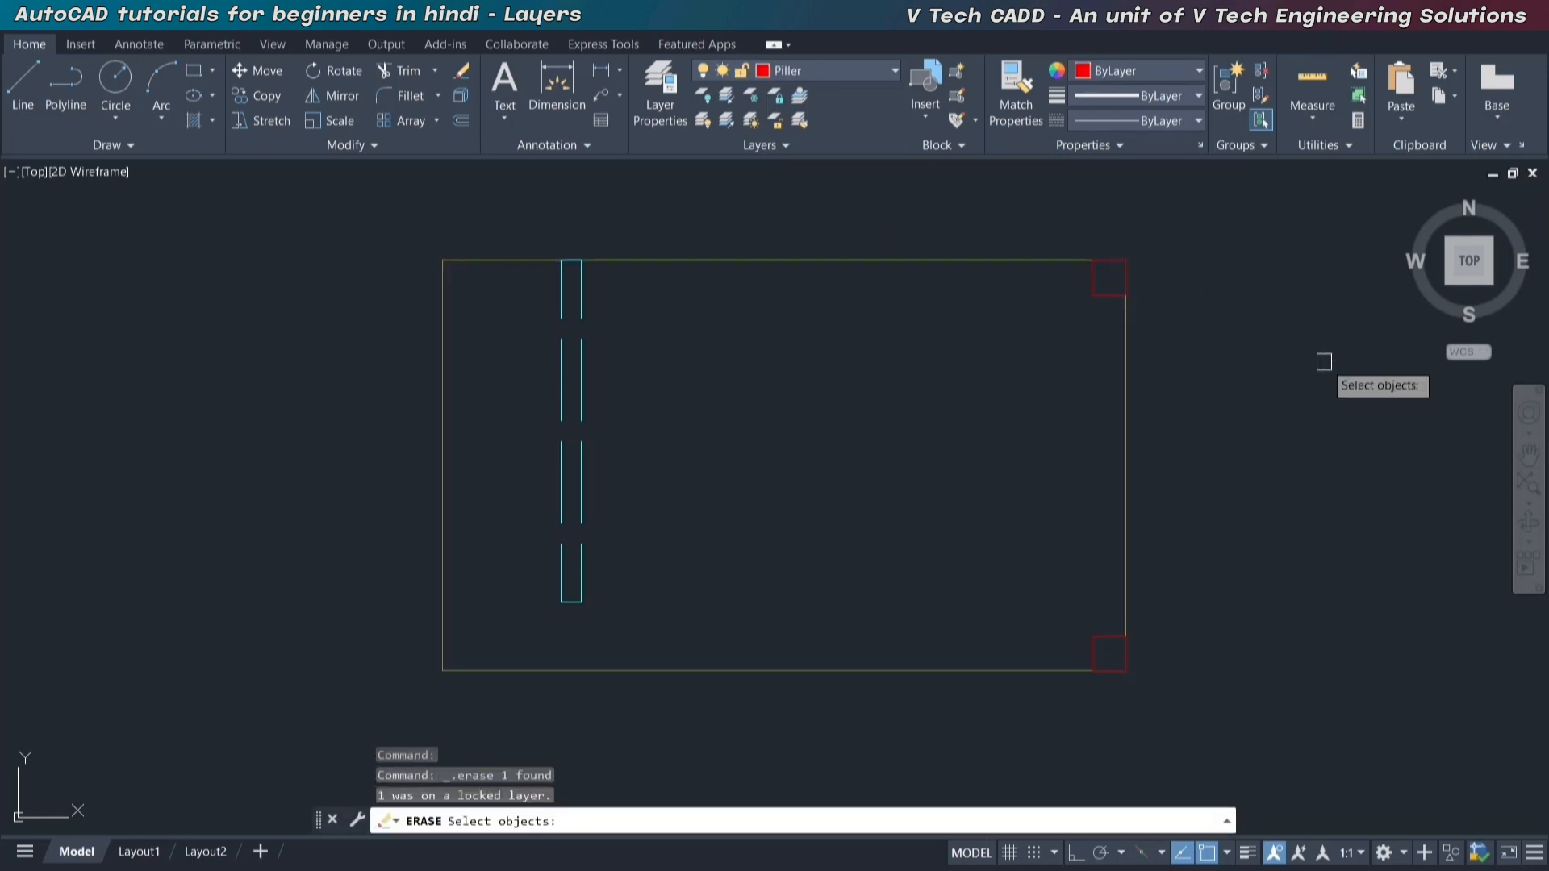
key(Escape)
Select the boundary rectangle and unlock the Boundary layer.
click(910, 287)
click(889, 242)
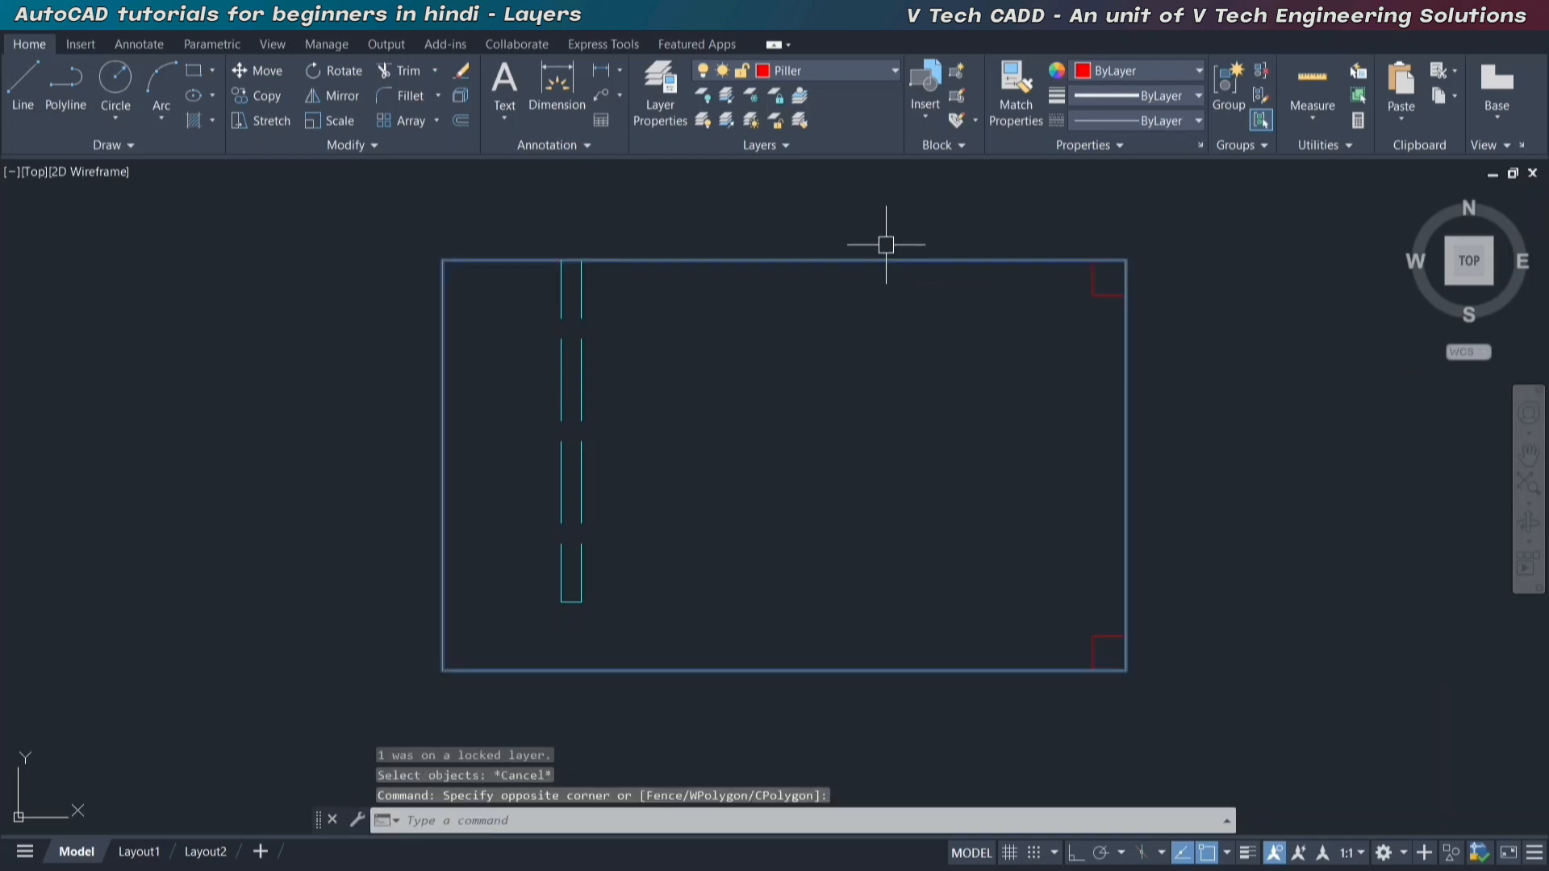
click(809, 80)
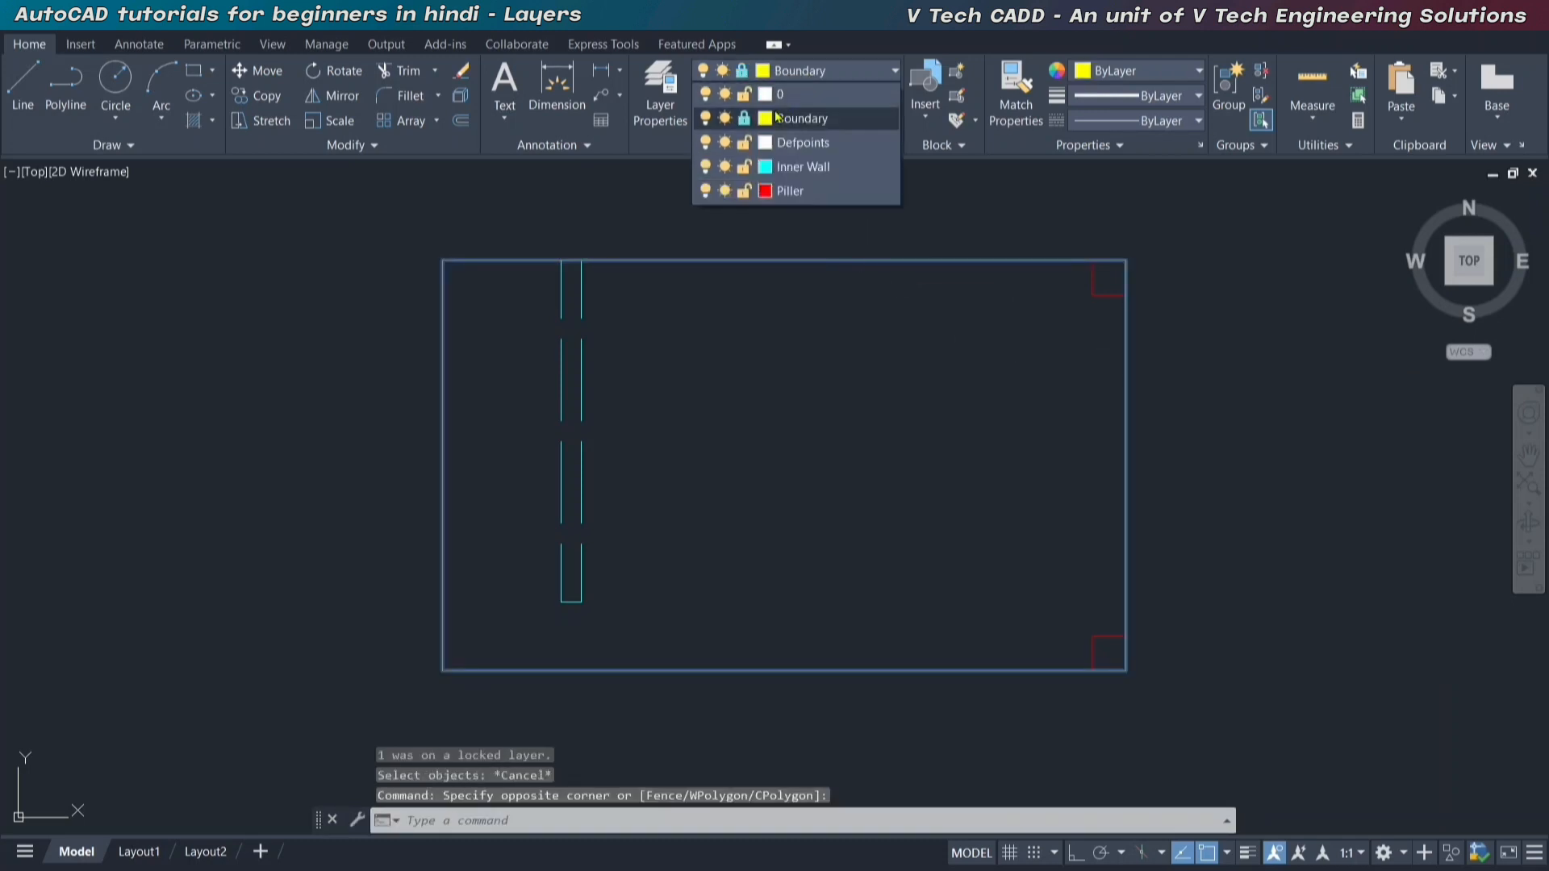
click(745, 121)
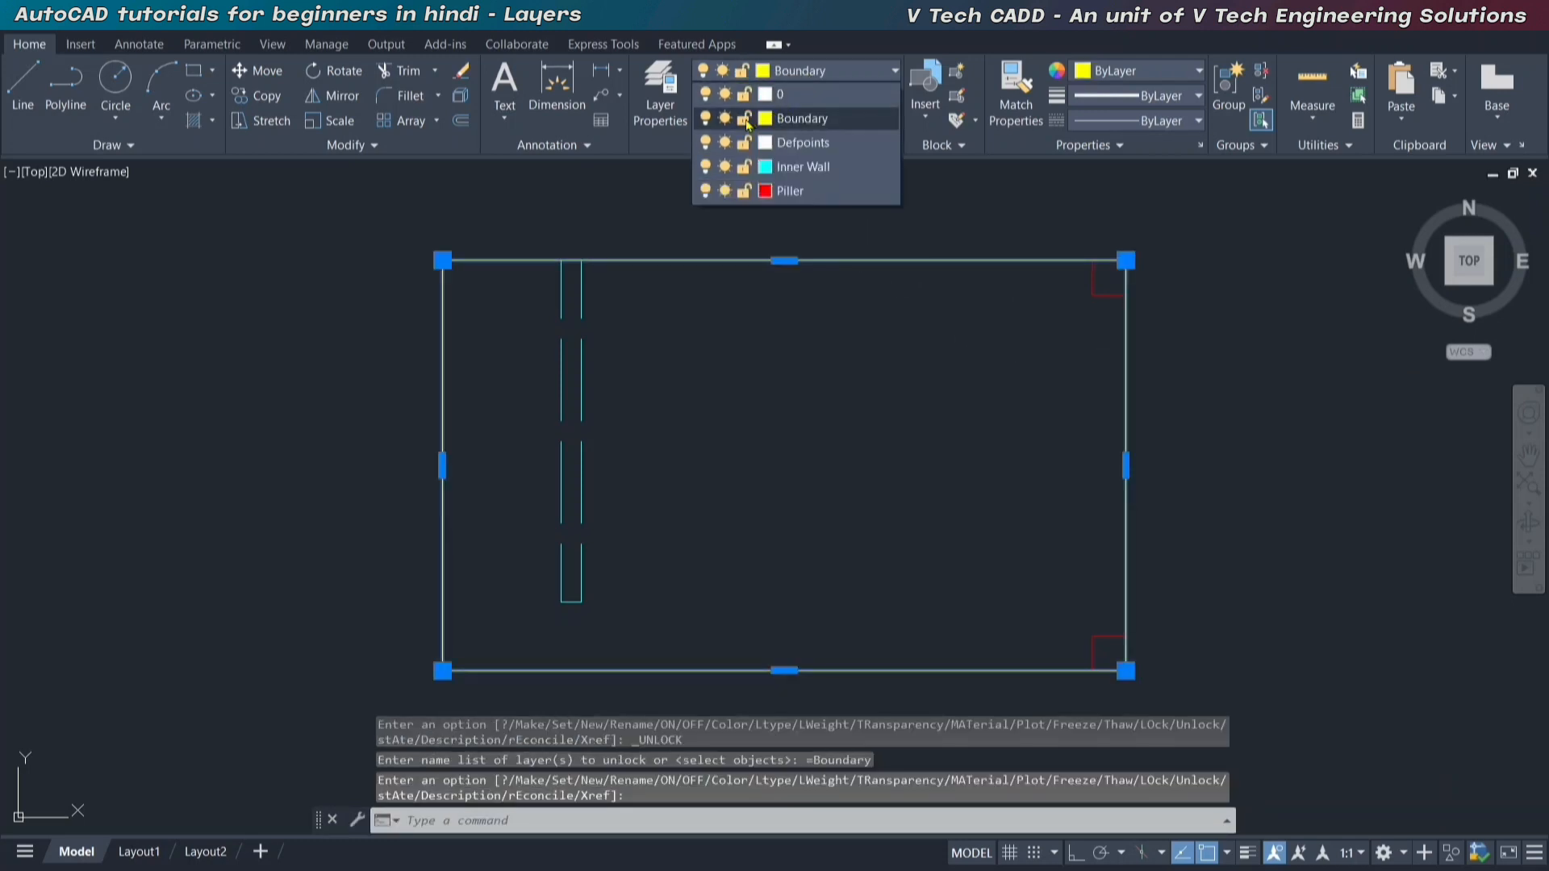
click(669, 91)
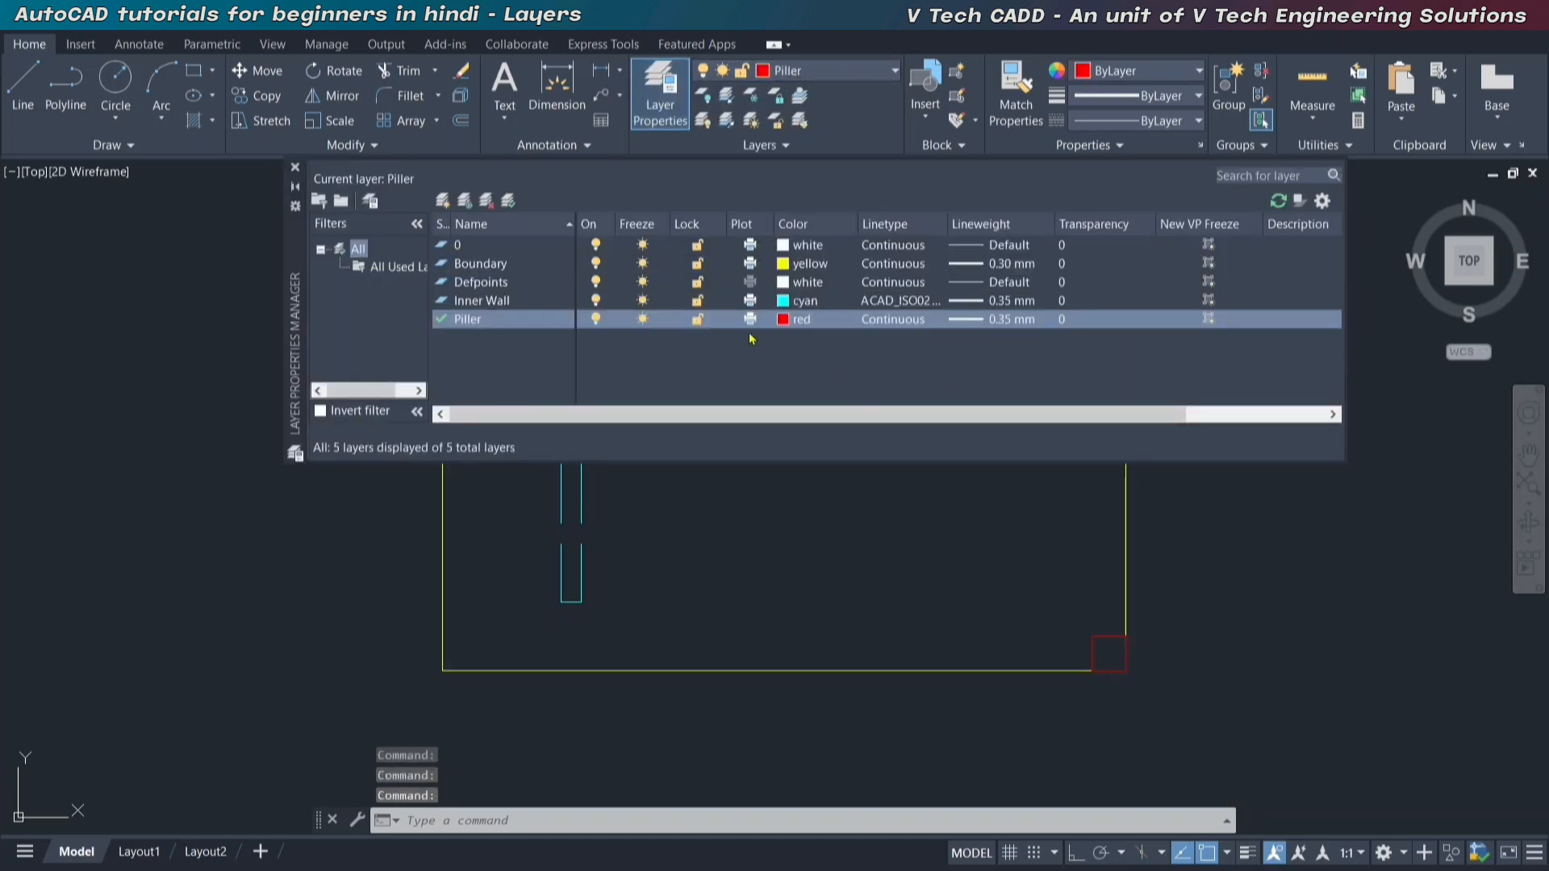
click(802, 264)
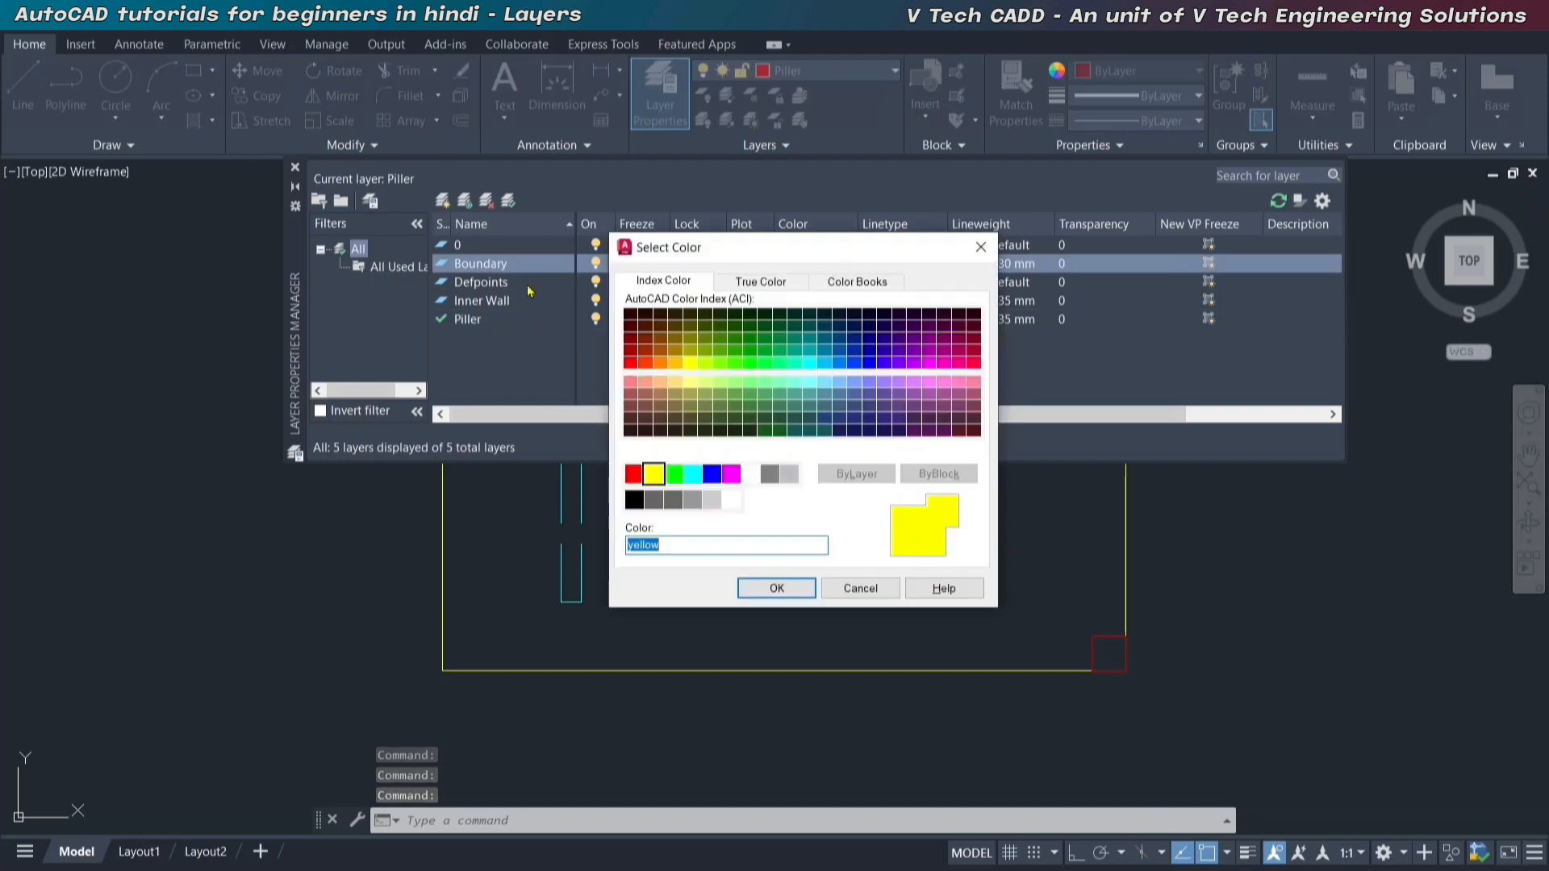
key(Escape)
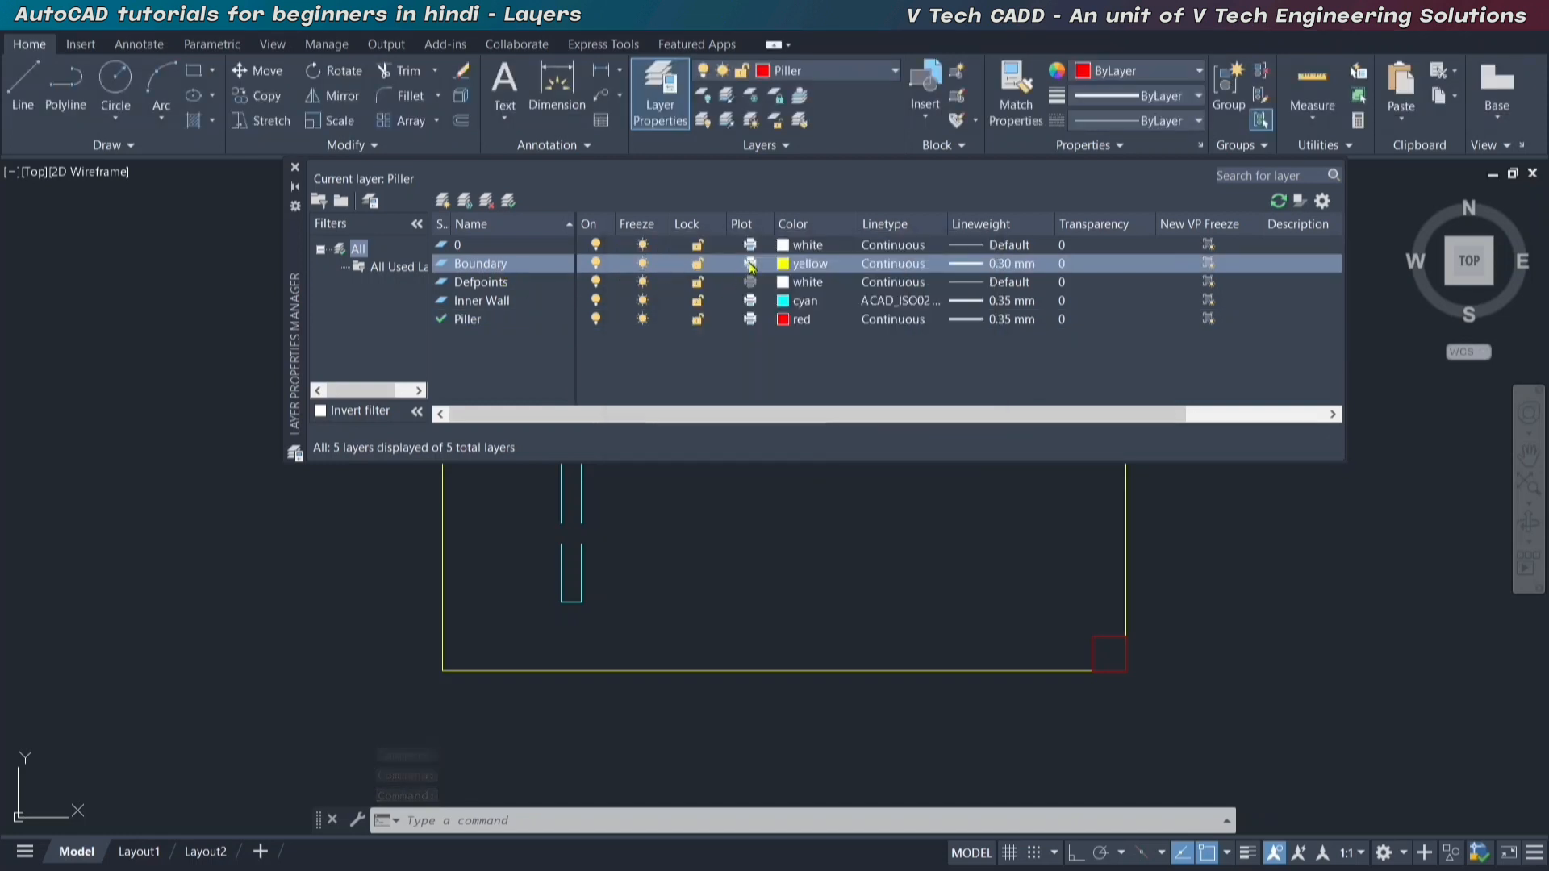
key(Escape)
key(Escape)
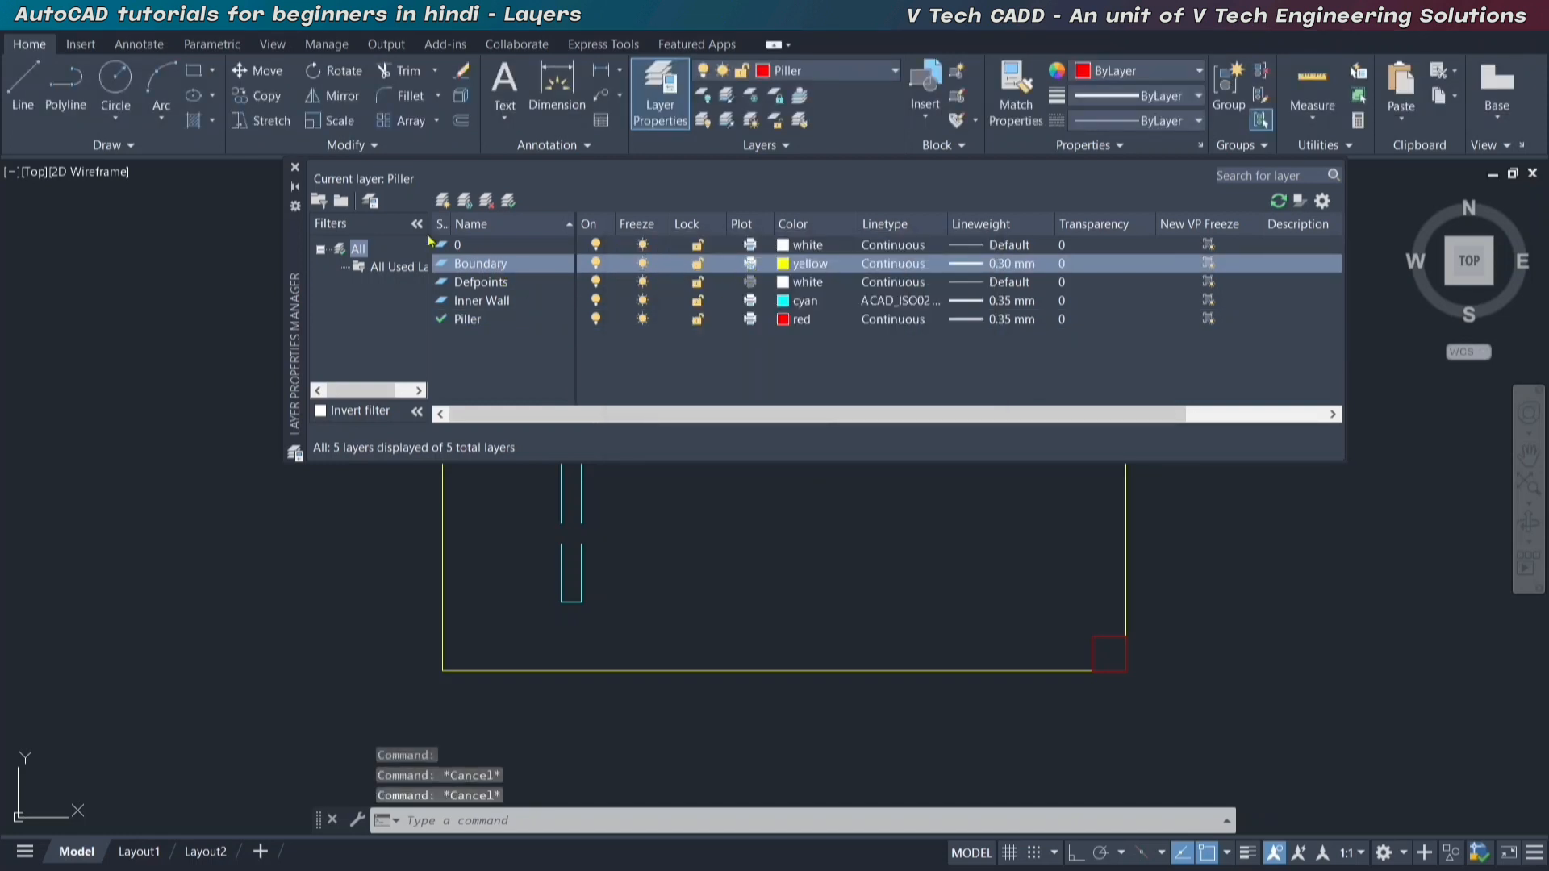
click(295, 167)
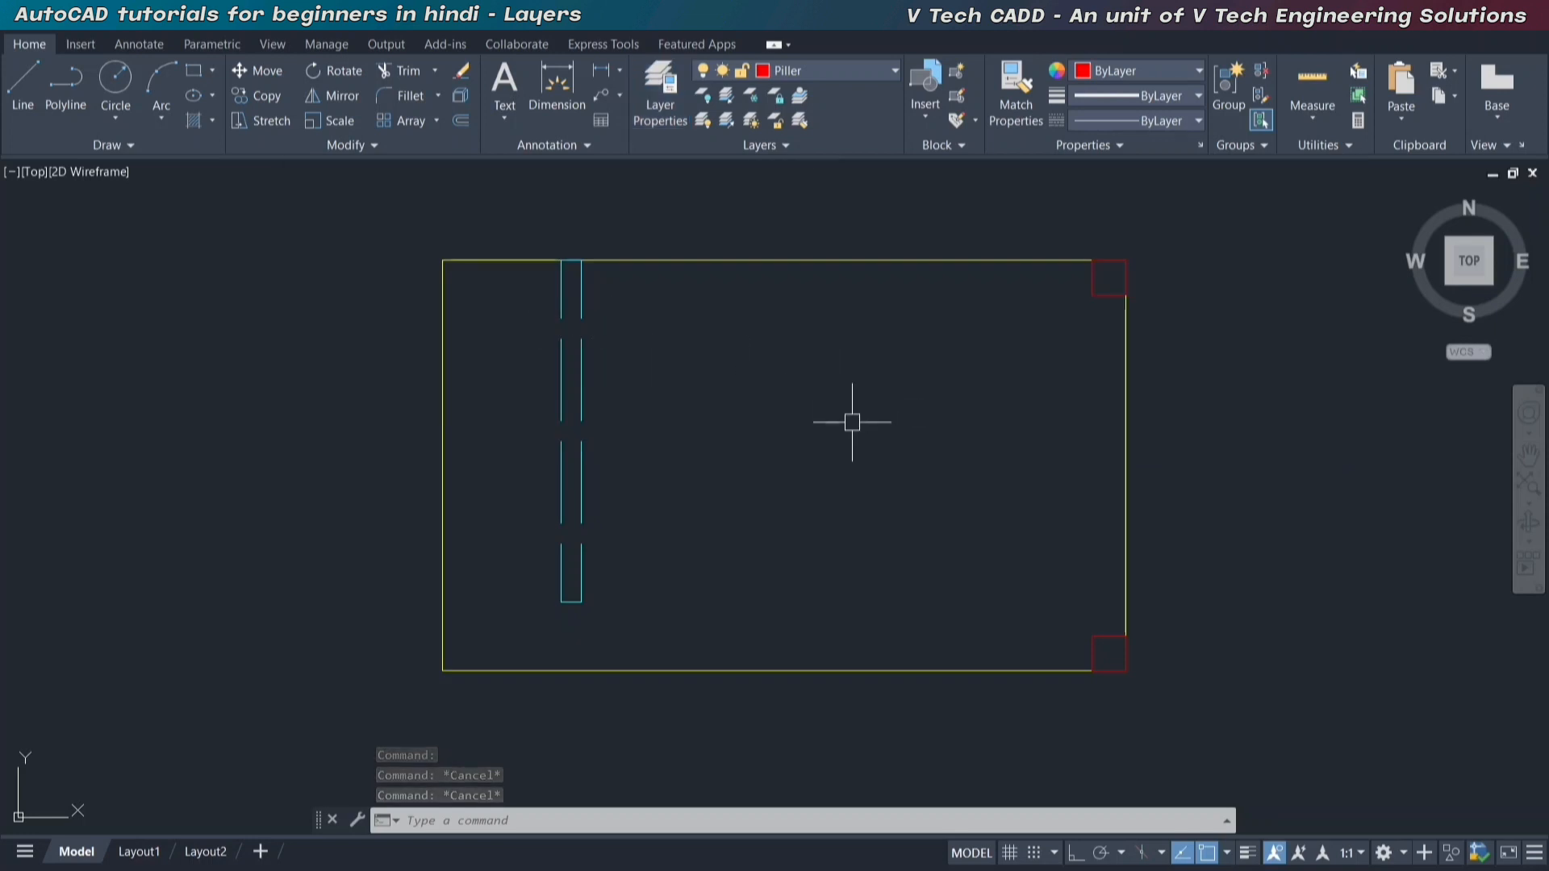
Start a plot with the <Previous plot> page setup and define the plot window around the whole plan.
key(ctrl+p)
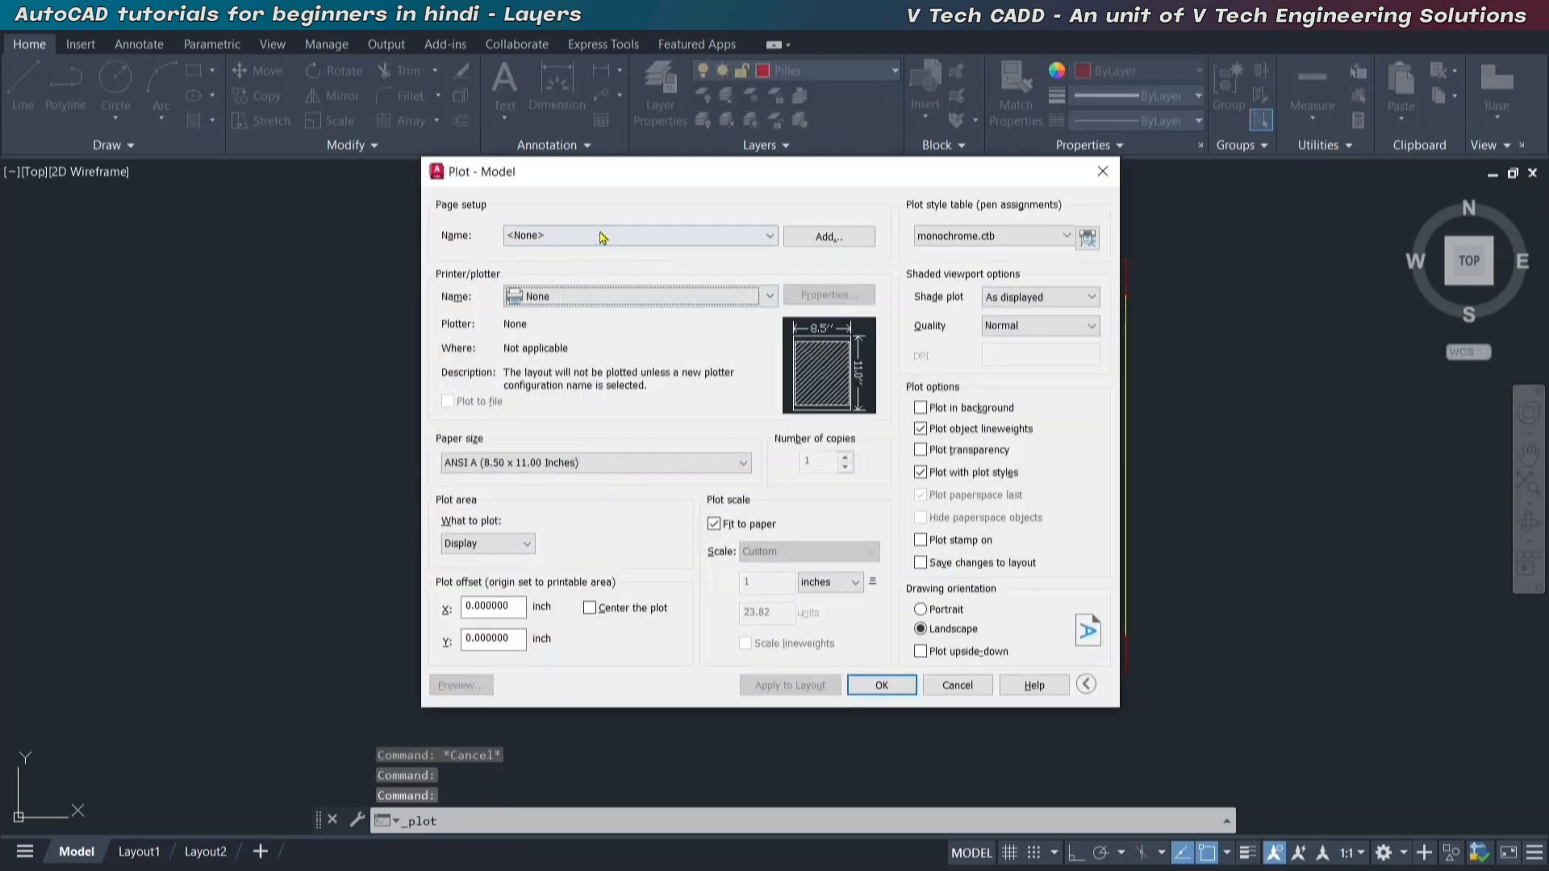
click(599, 237)
click(566, 268)
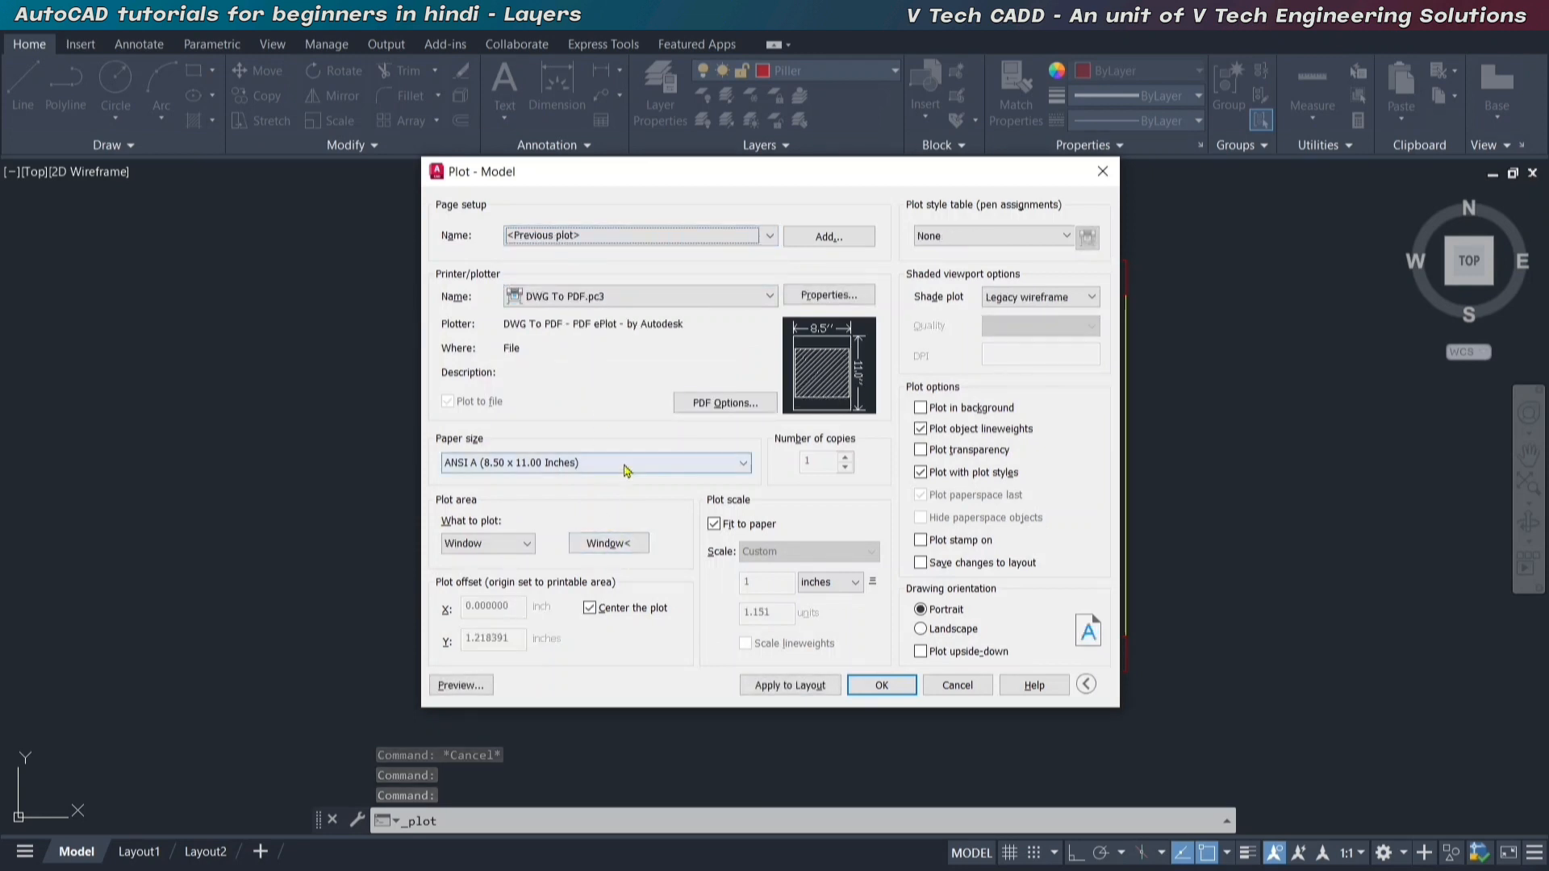
click(606, 543)
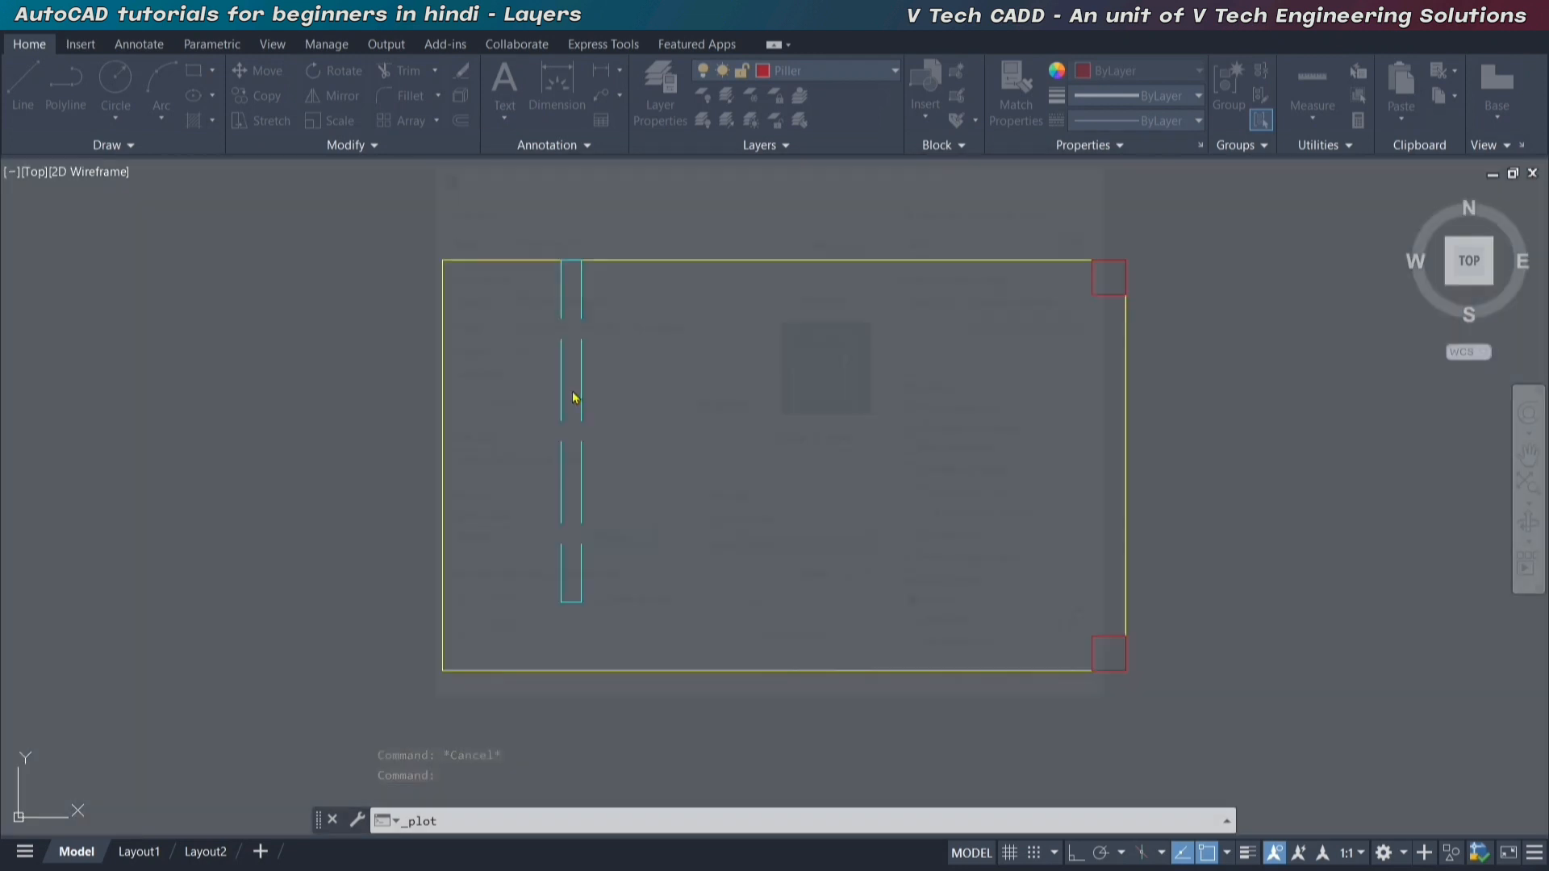
click(418, 231)
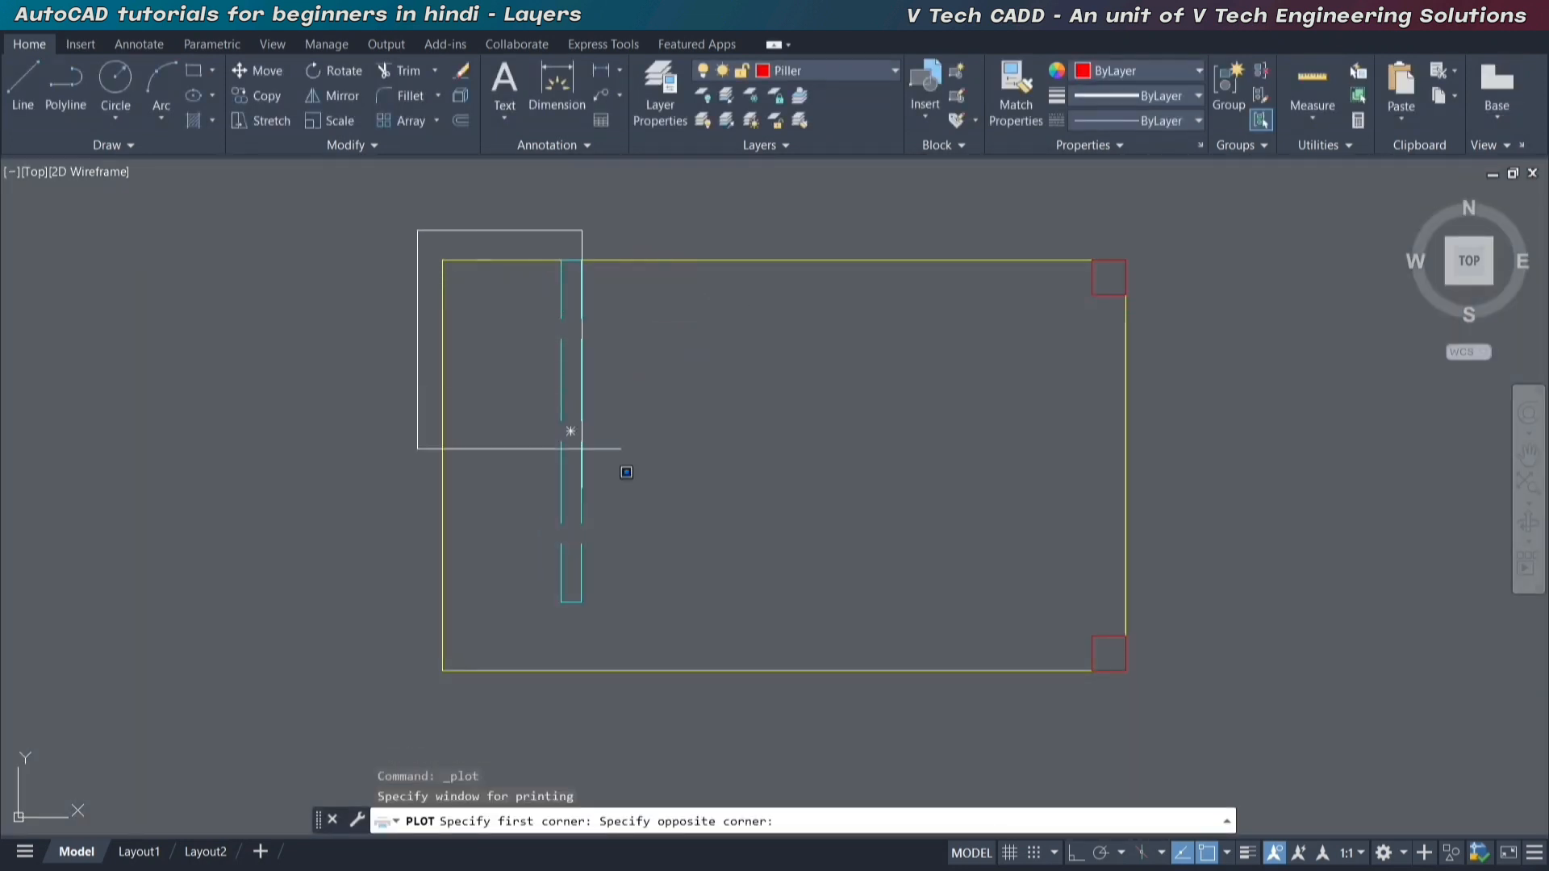
click(1152, 713)
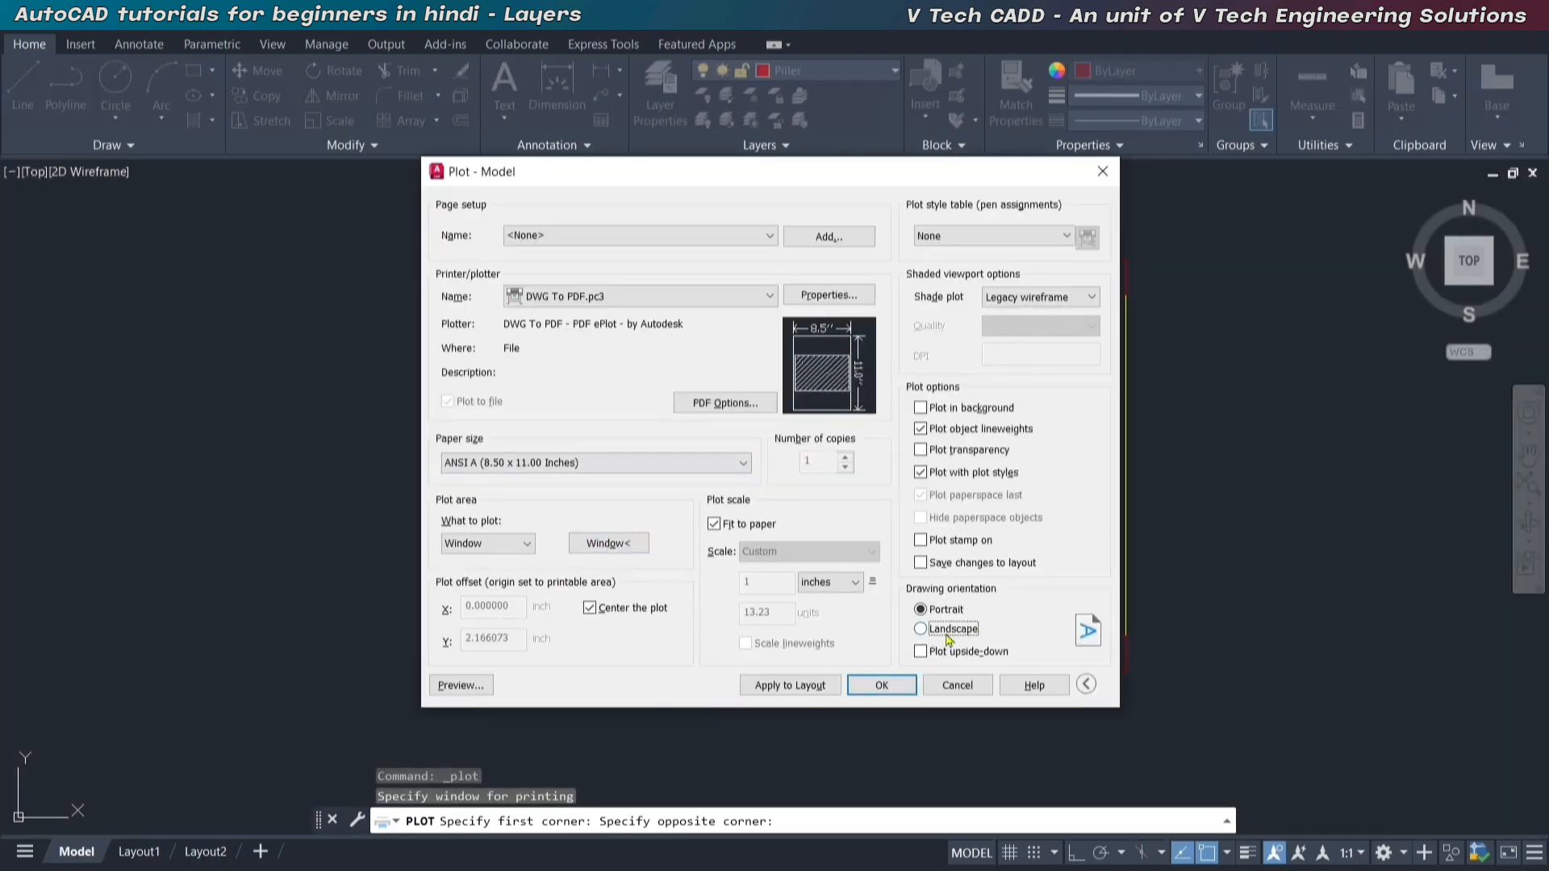
Set the drawing orientation to Landscape and preview the plot at closer range.
click(950, 630)
click(460, 685)
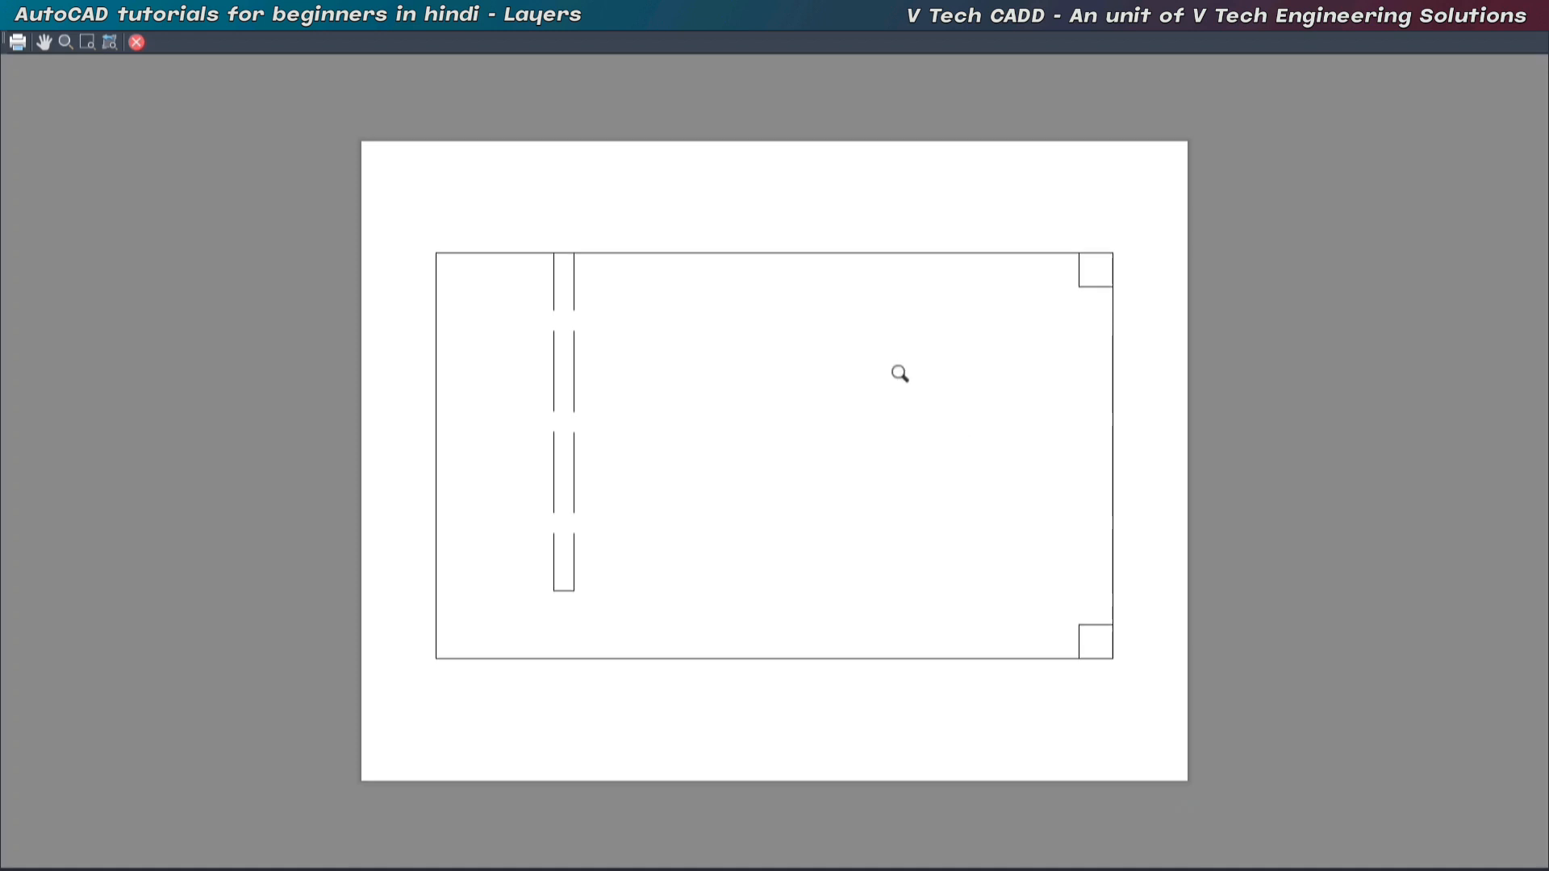
scroll(900, 374, up, 2)
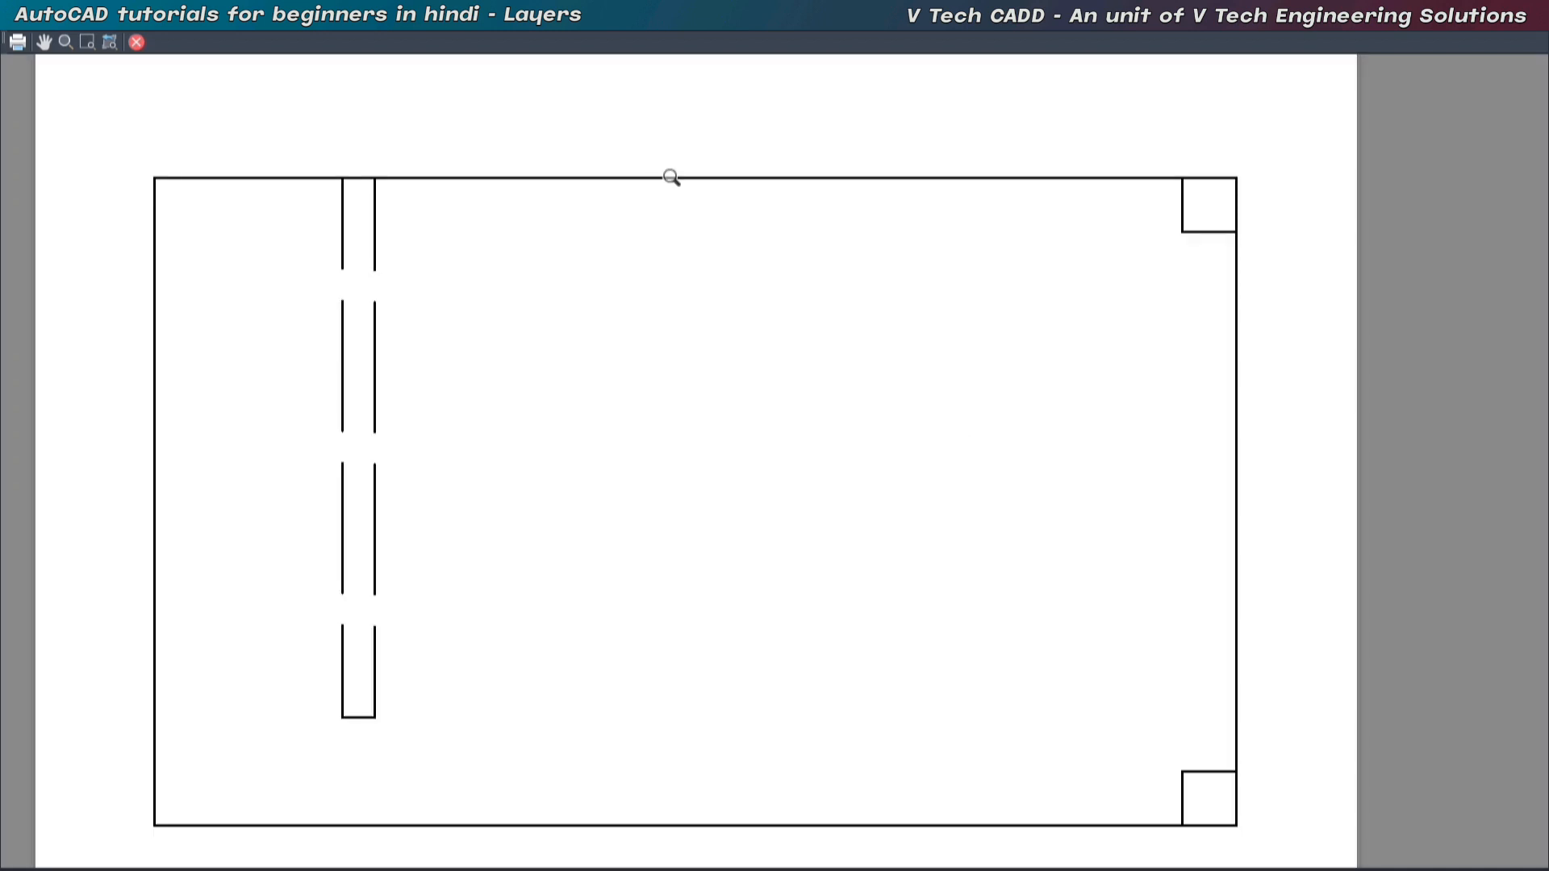
Set the plot style table to None and preview the plan's plot again.
scroll(700, 315, down, 3)
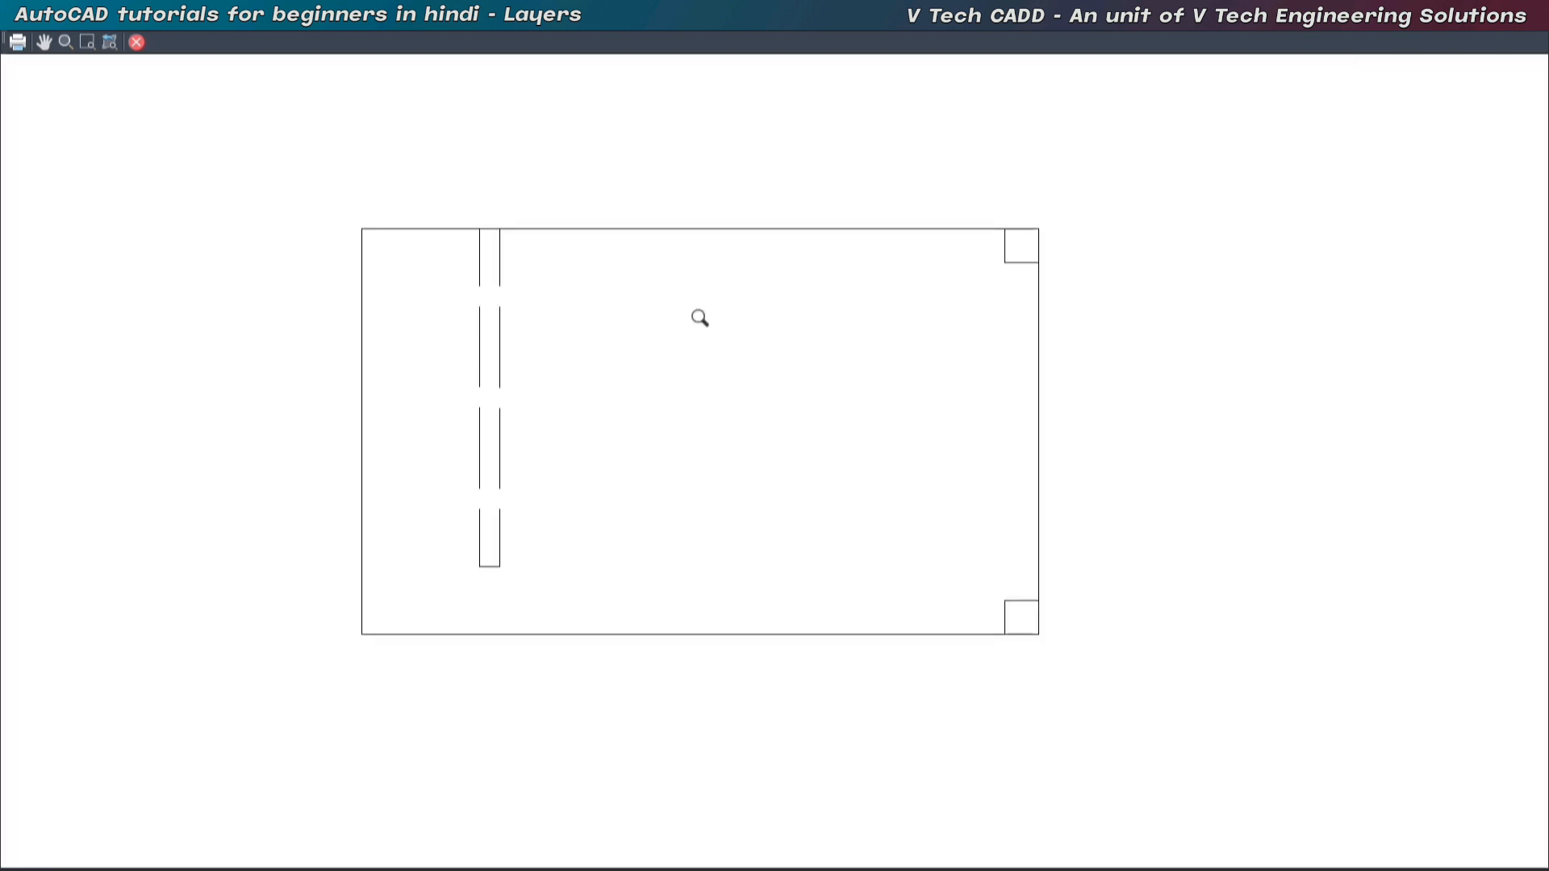
key(Escape)
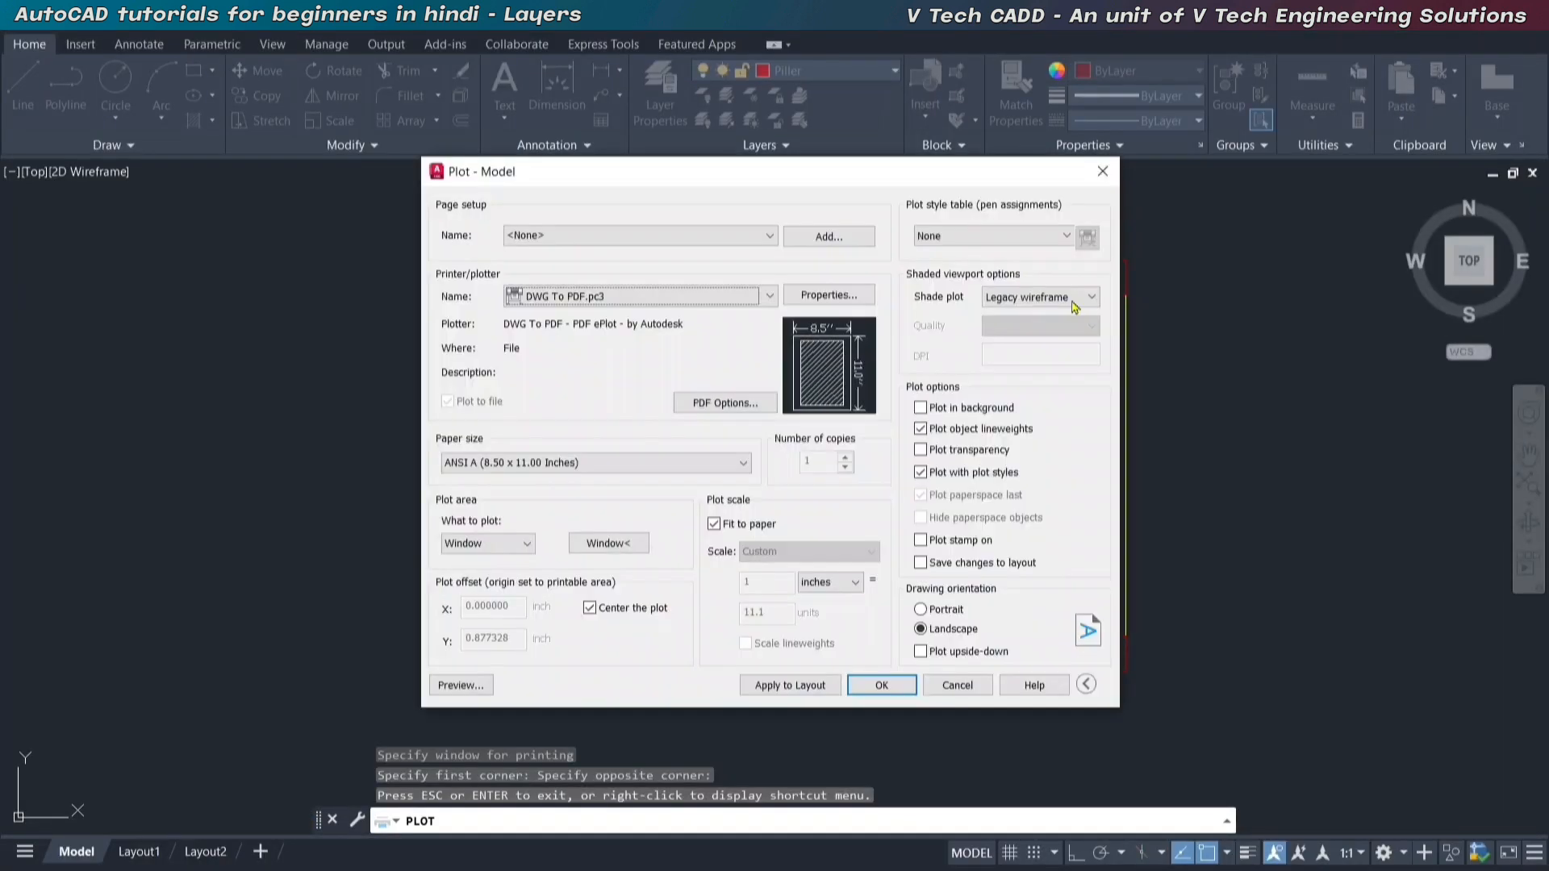
click(1037, 297)
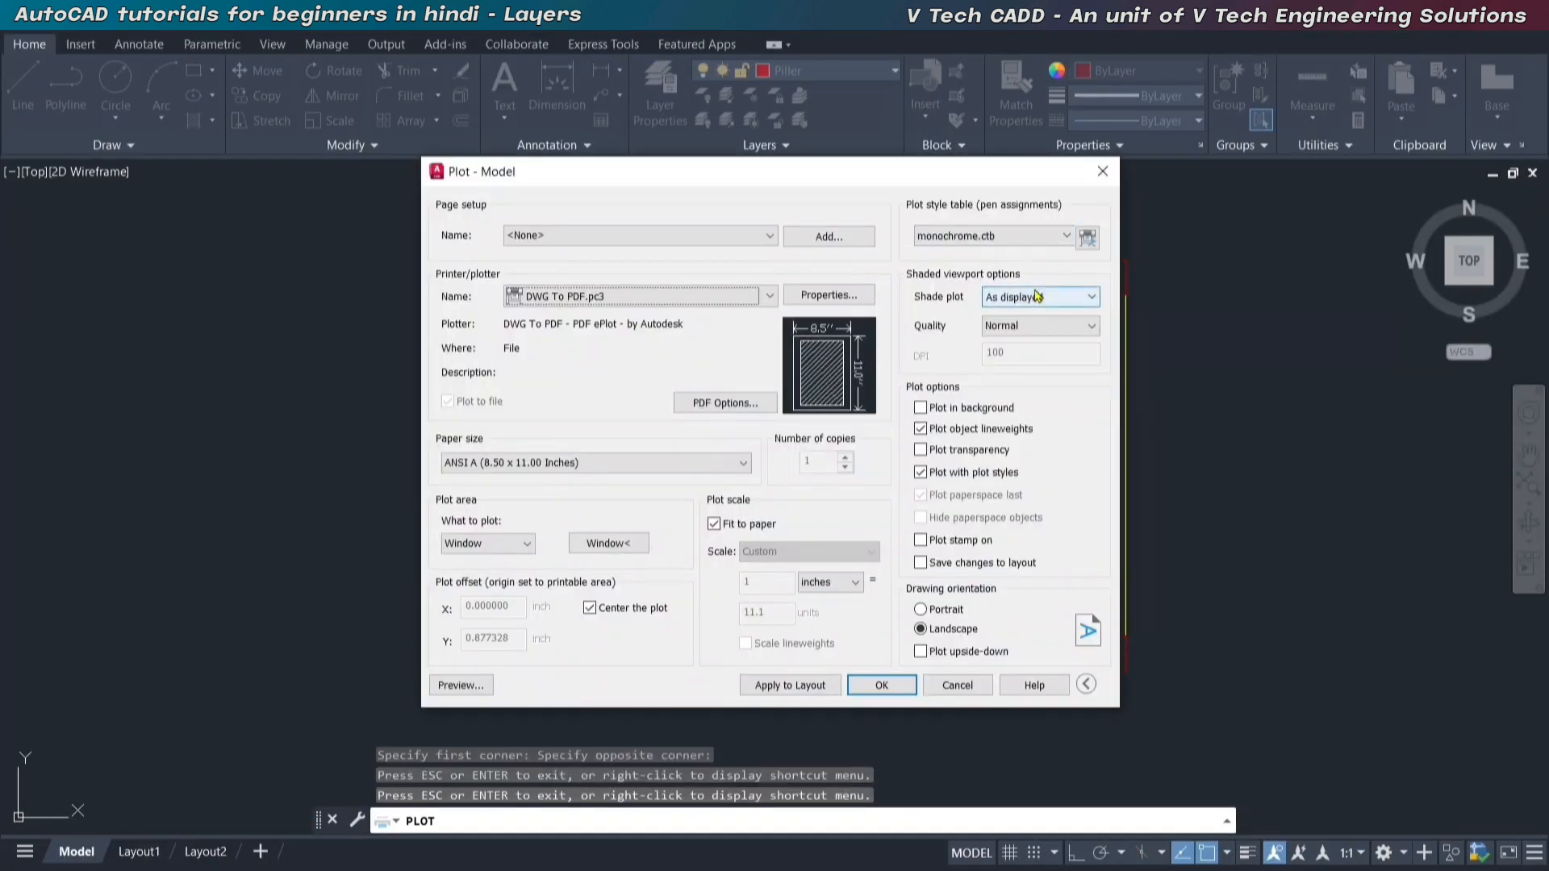
click(1066, 235)
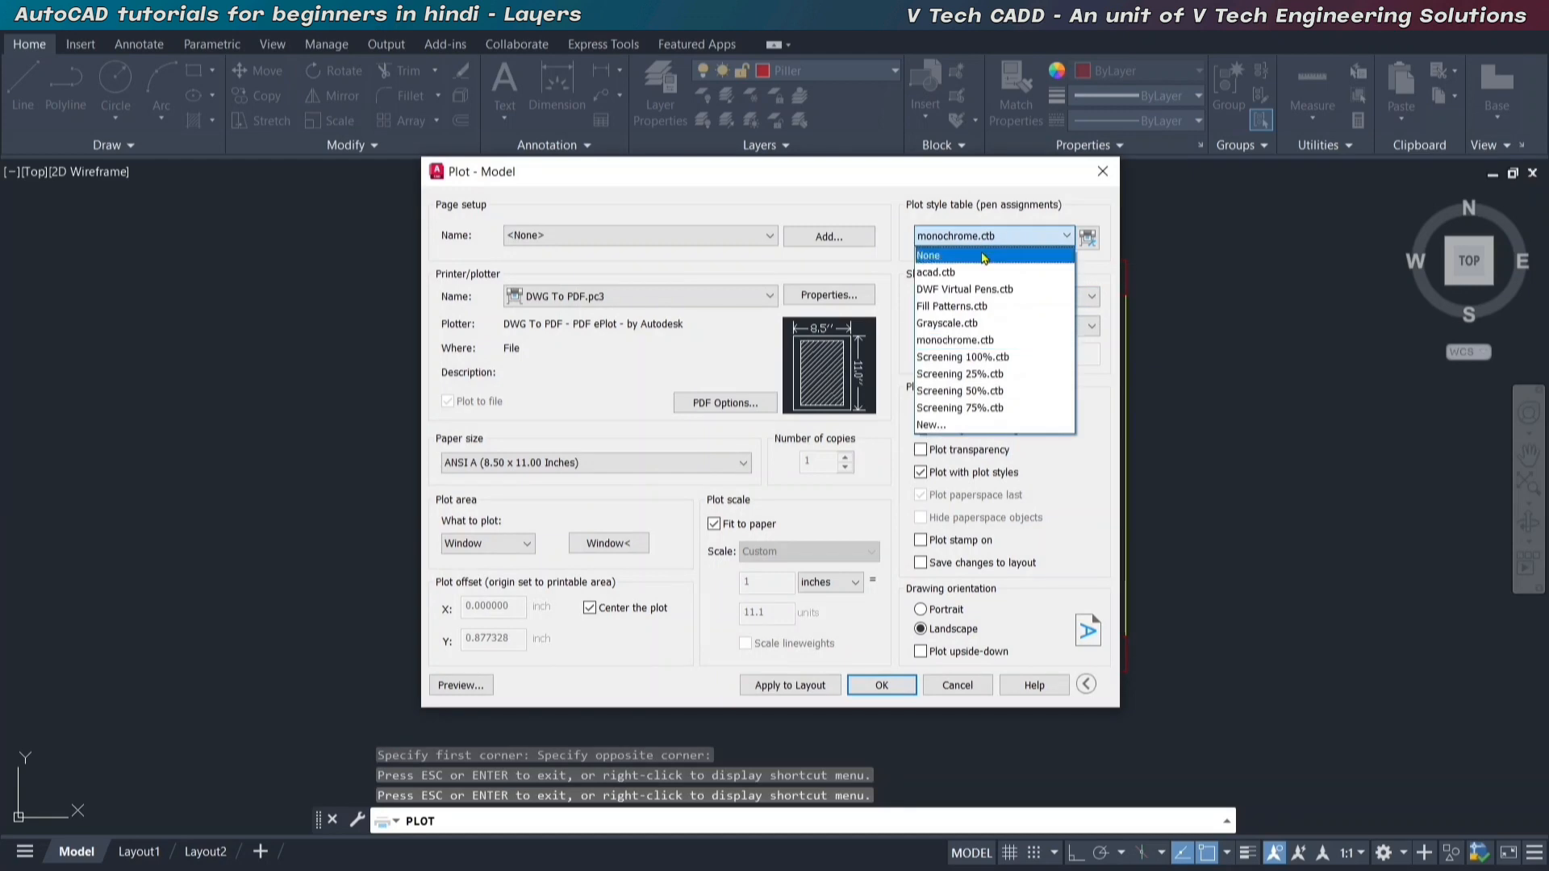
click(936, 254)
click(608, 543)
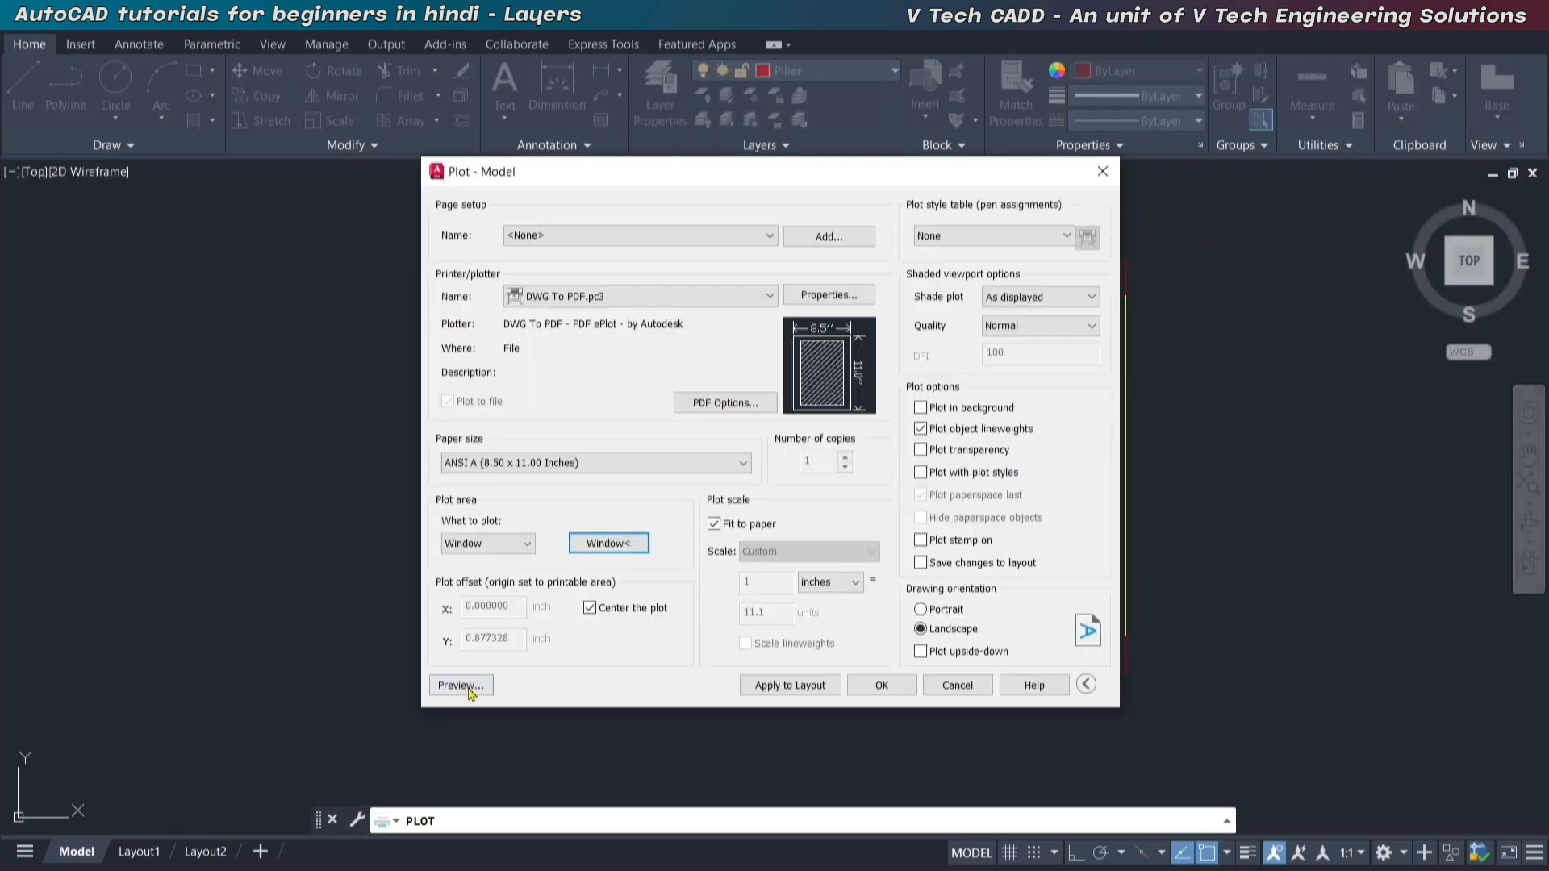
click(463, 685)
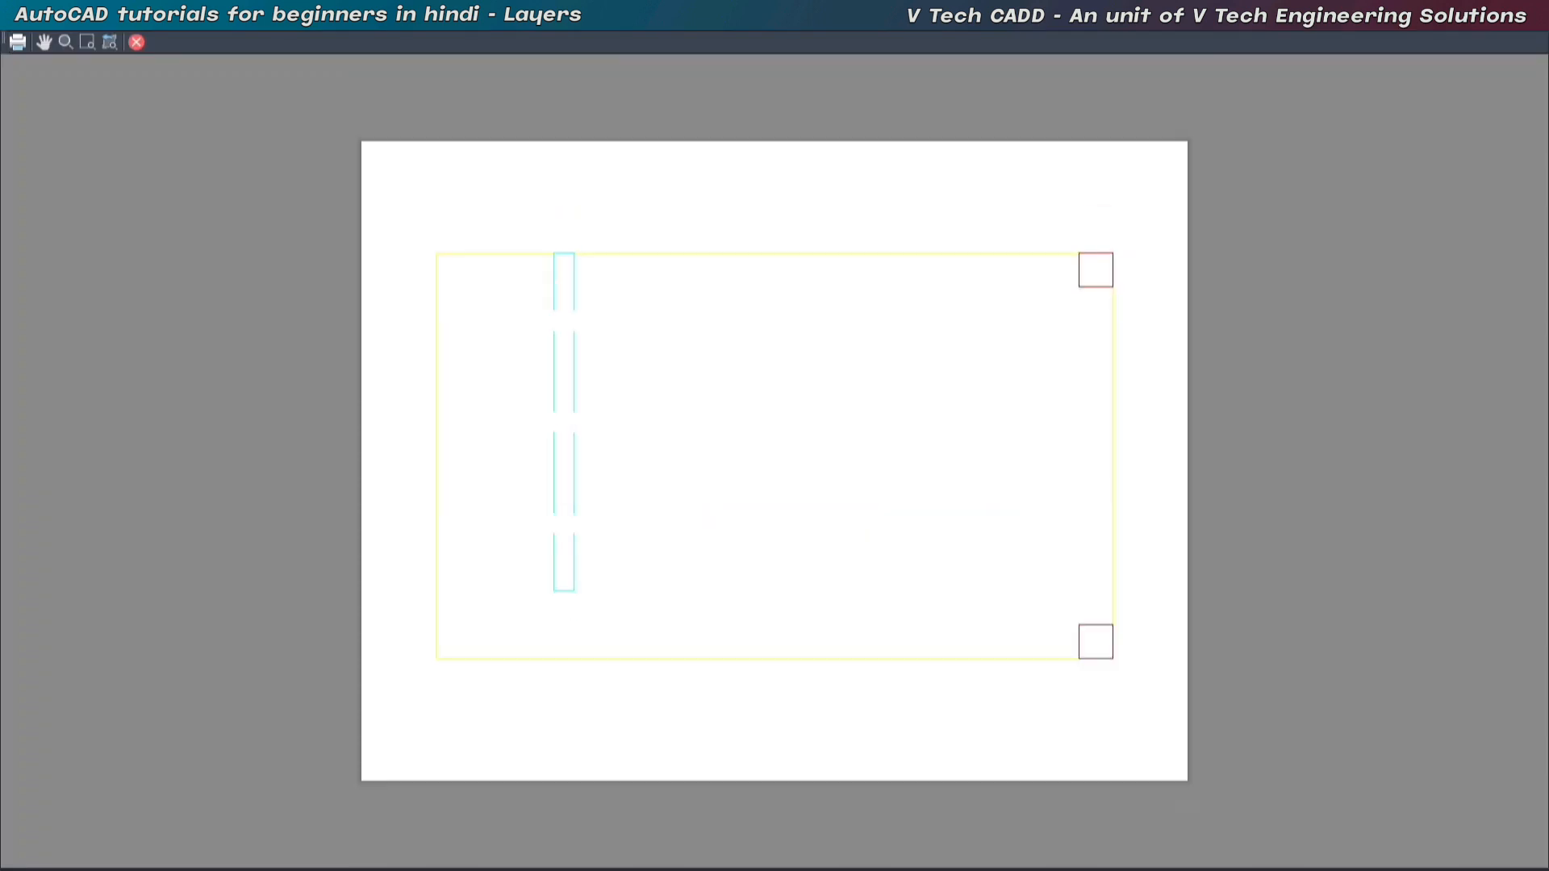
Examine the plotted colours and line thickness around the pillars at closer range, and close the preview without plotting.
scroll(1037, 254, up, 6)
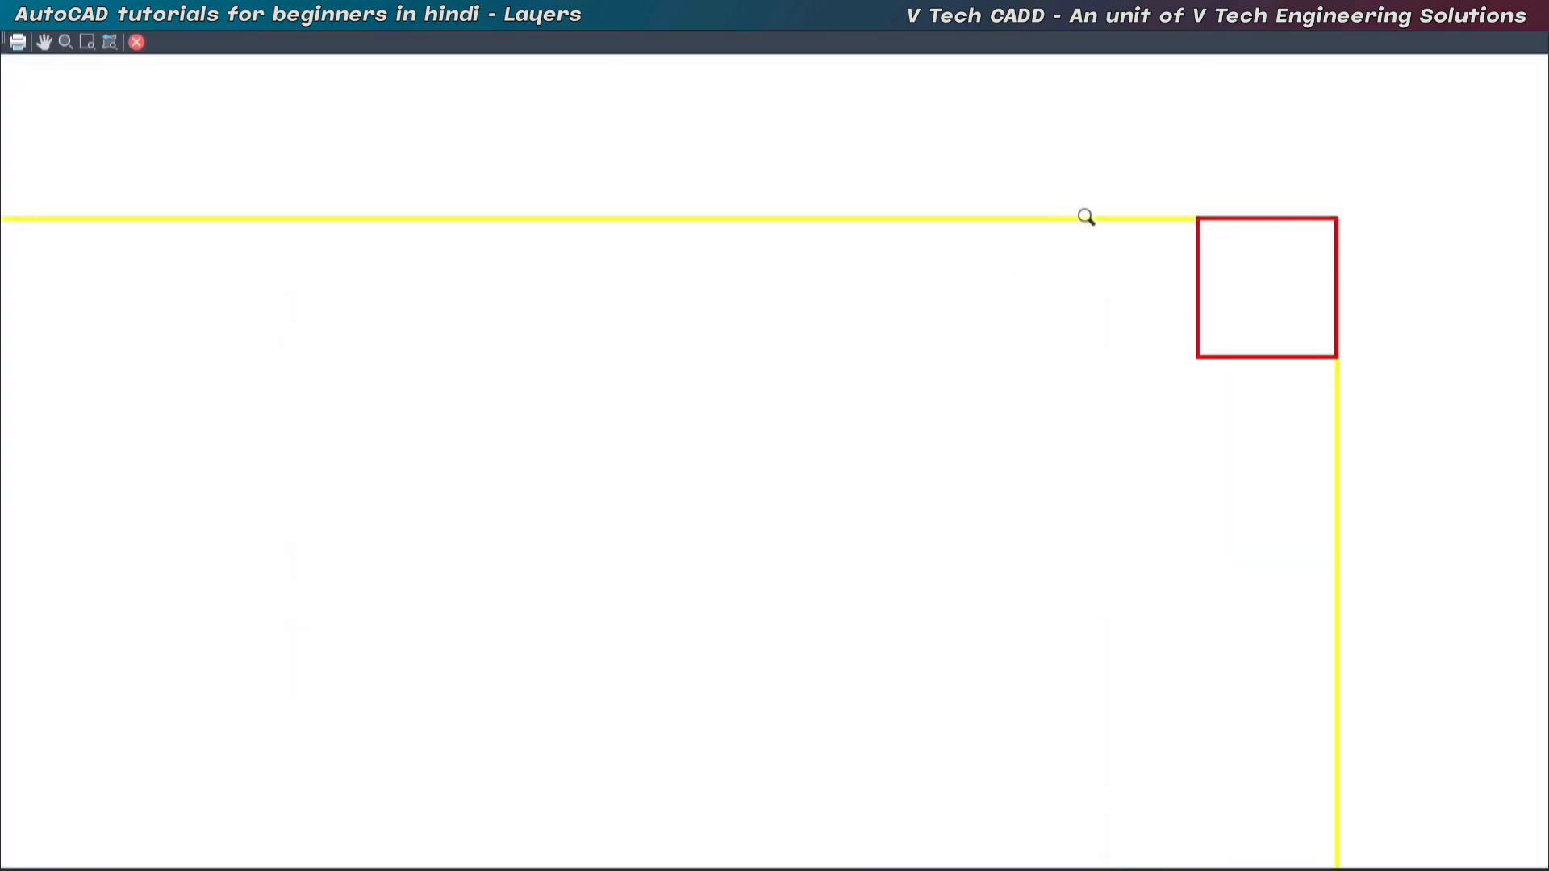
scroll(1081, 242, down, 6)
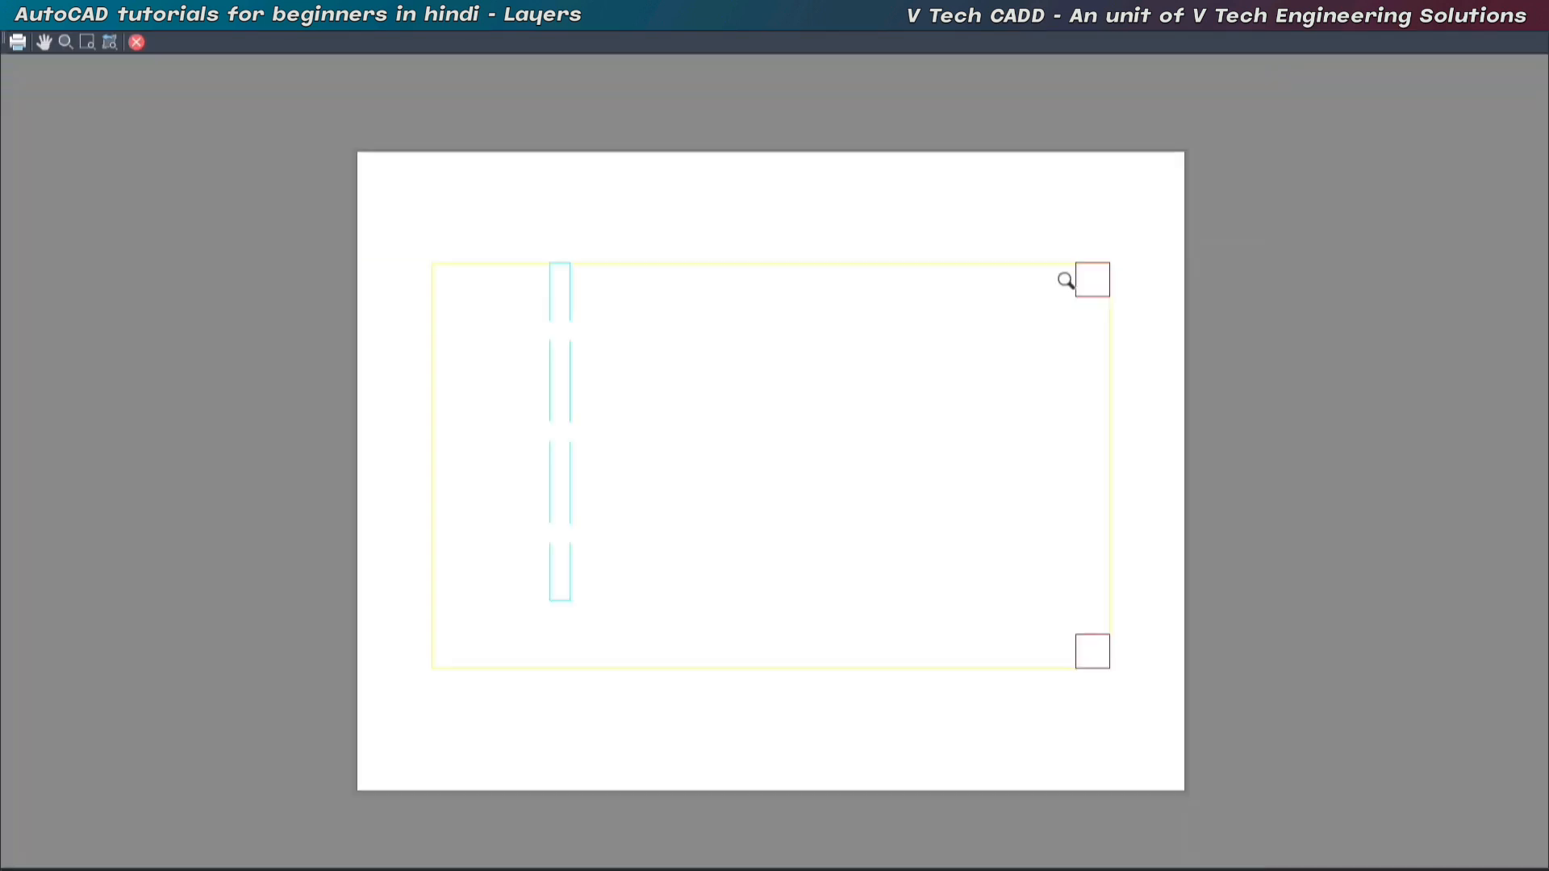
scroll(472, 524, up, 4)
scroll(472, 524, down, 5)
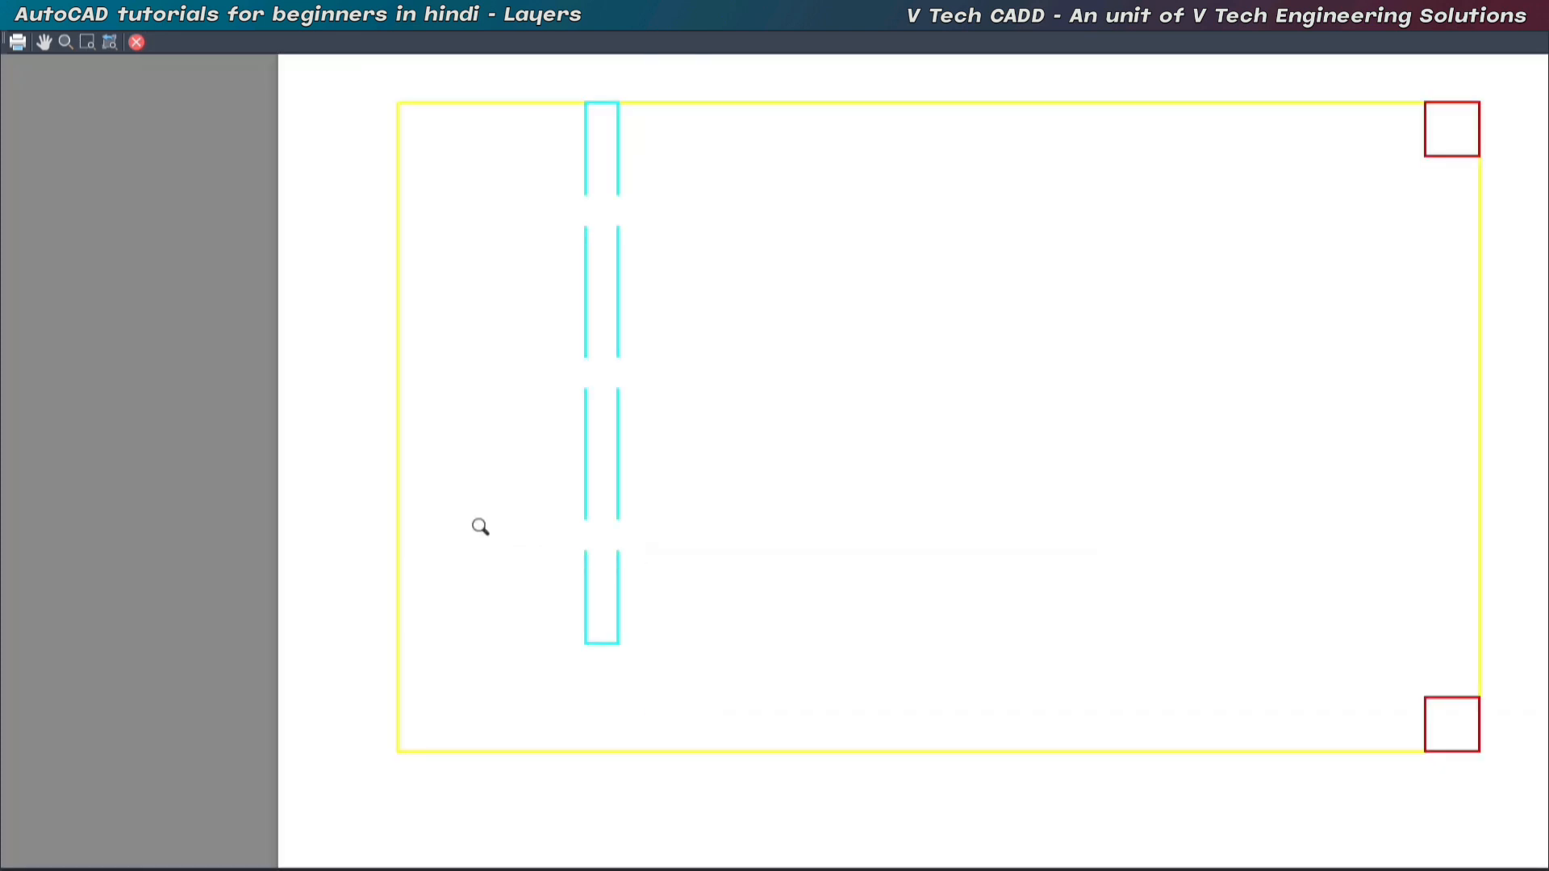
key(Escape)
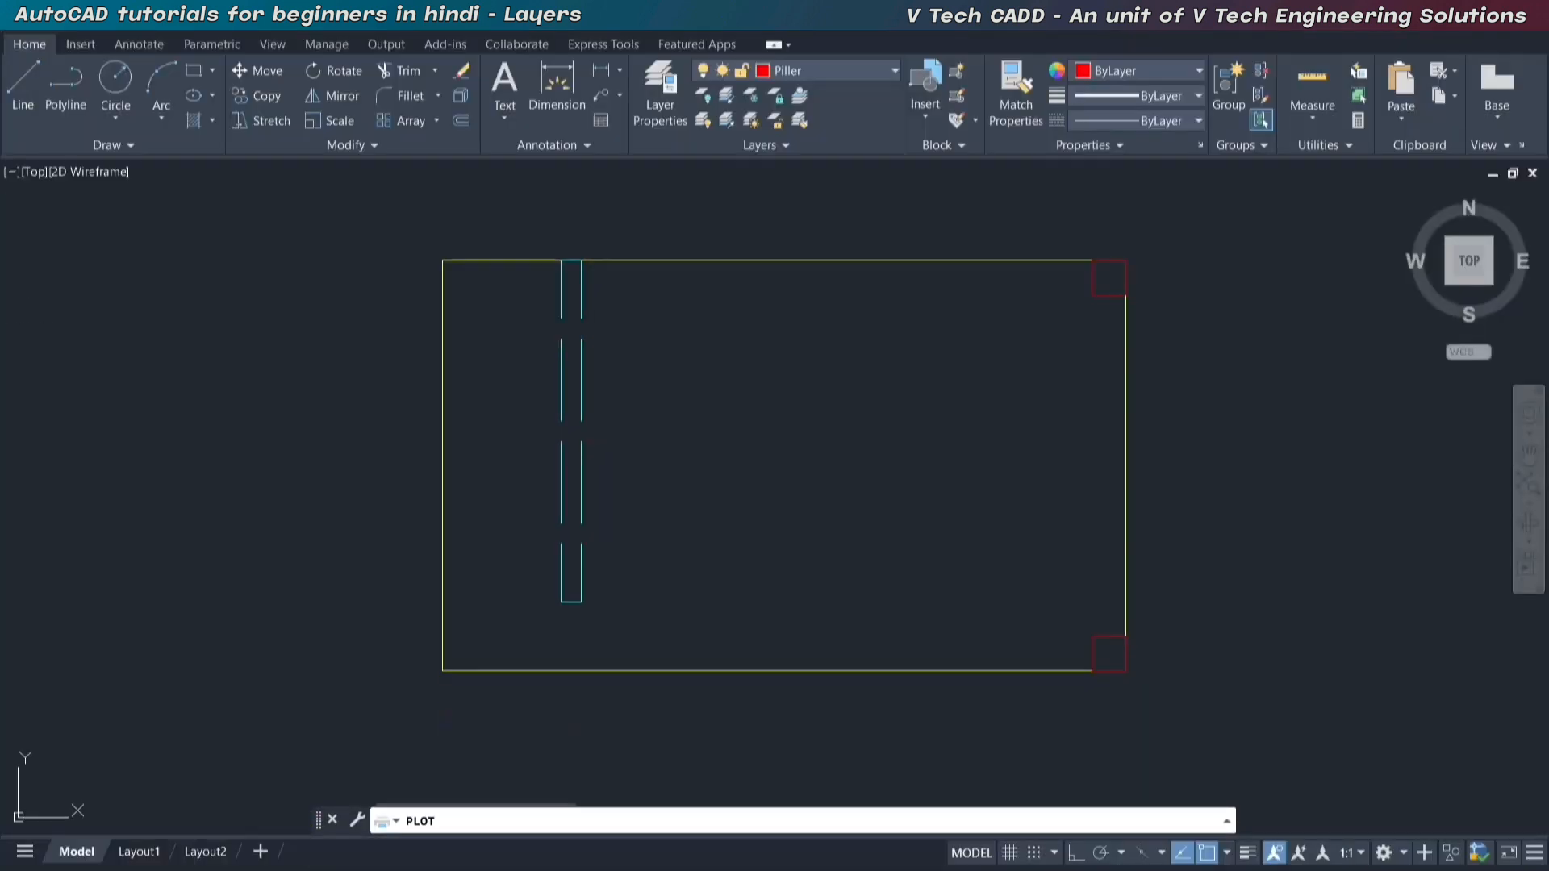
key(Escape)
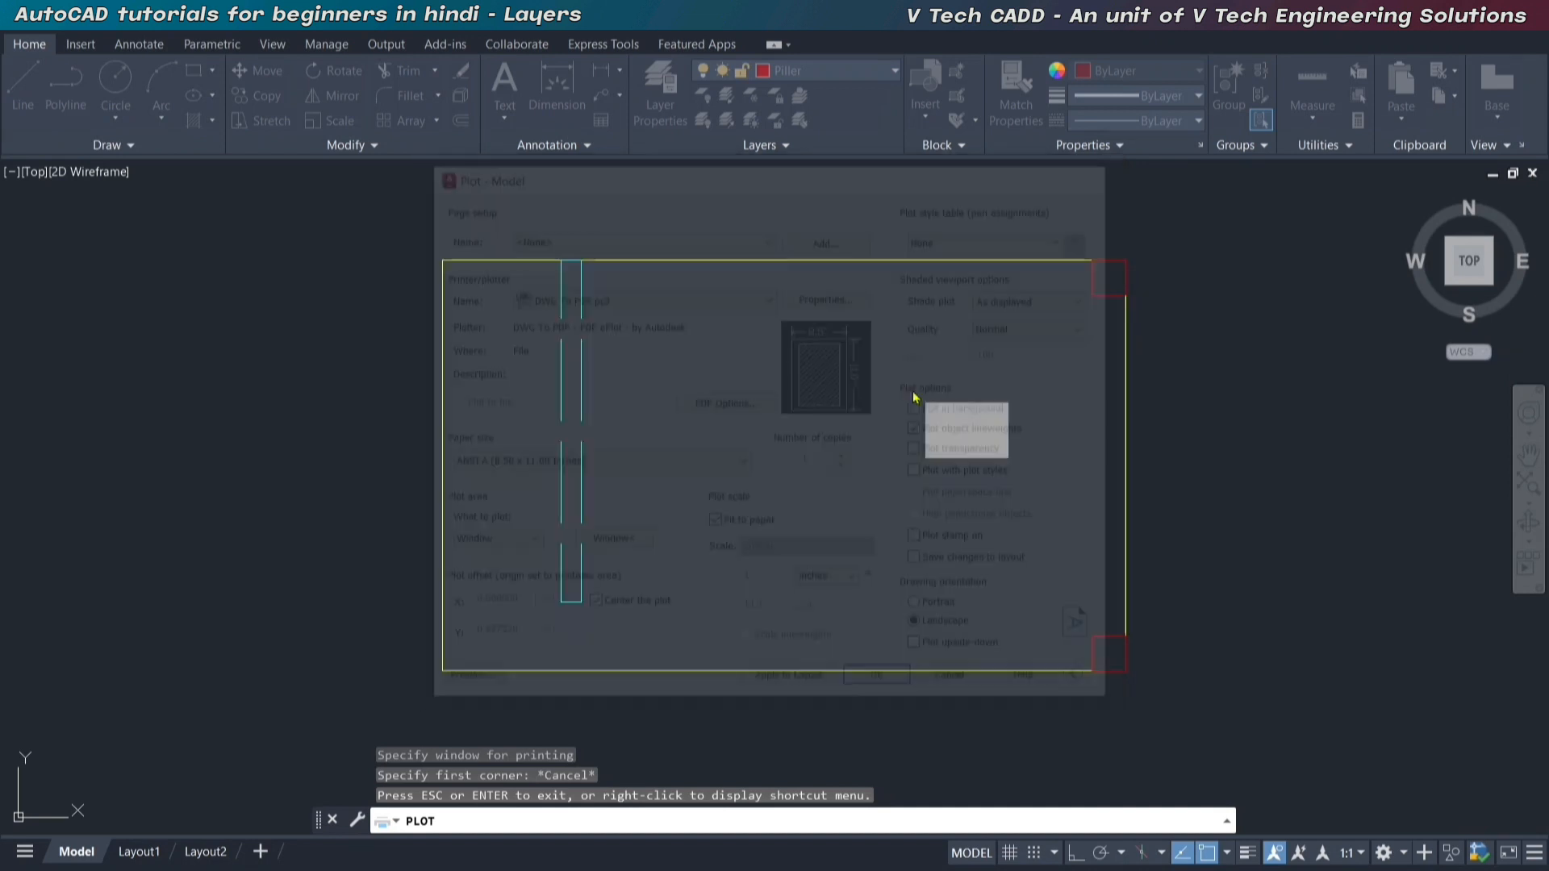
Turn off plotting for the Boundary layer in the layer properties.
click(781, 286)
click(670, 190)
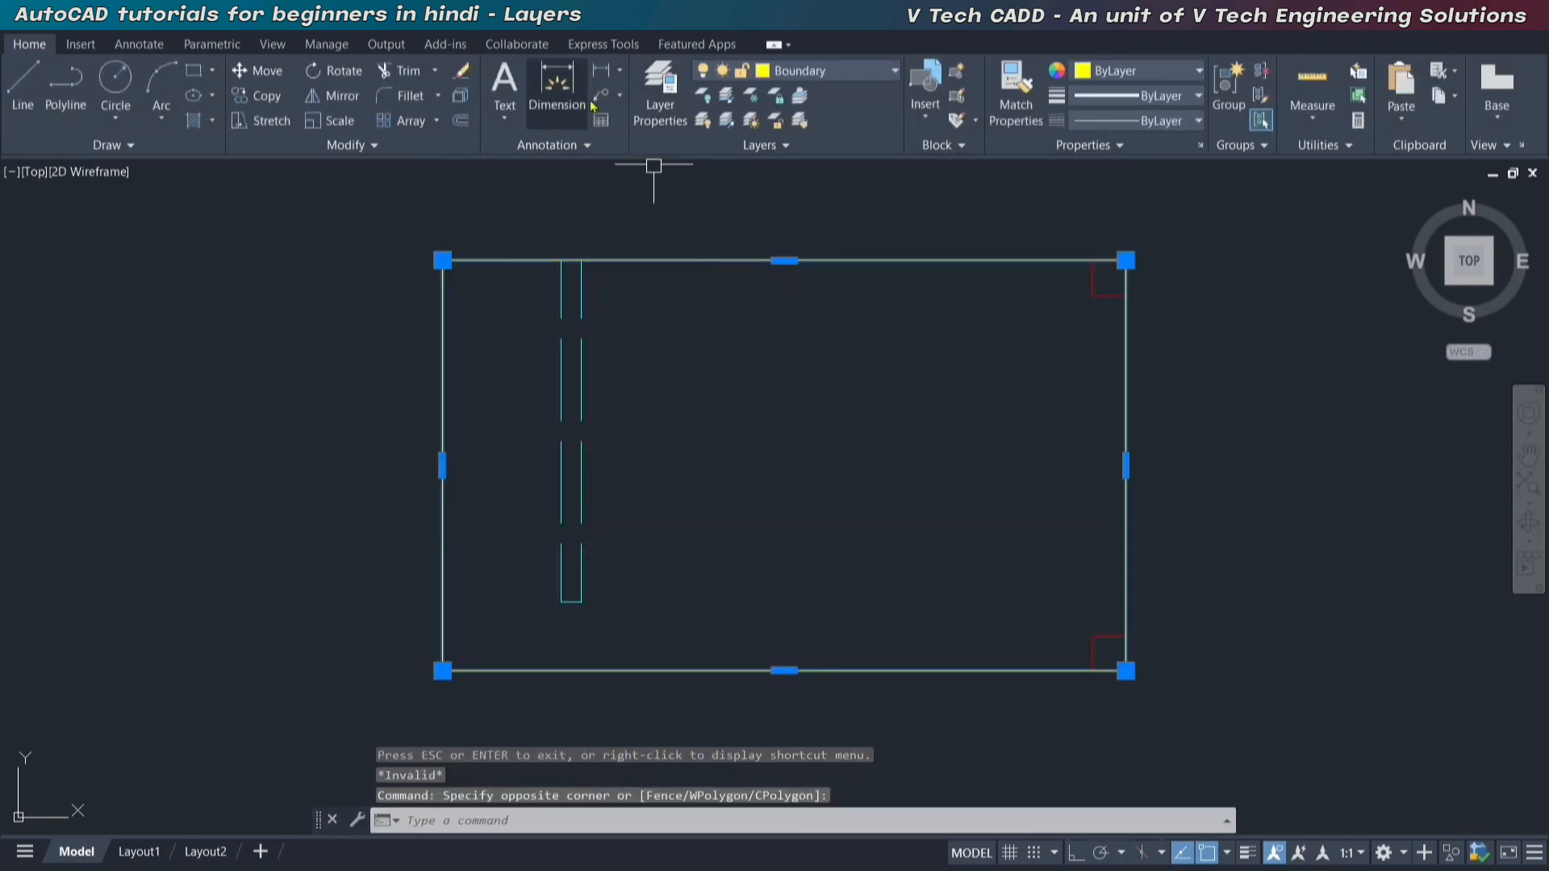
click(660, 93)
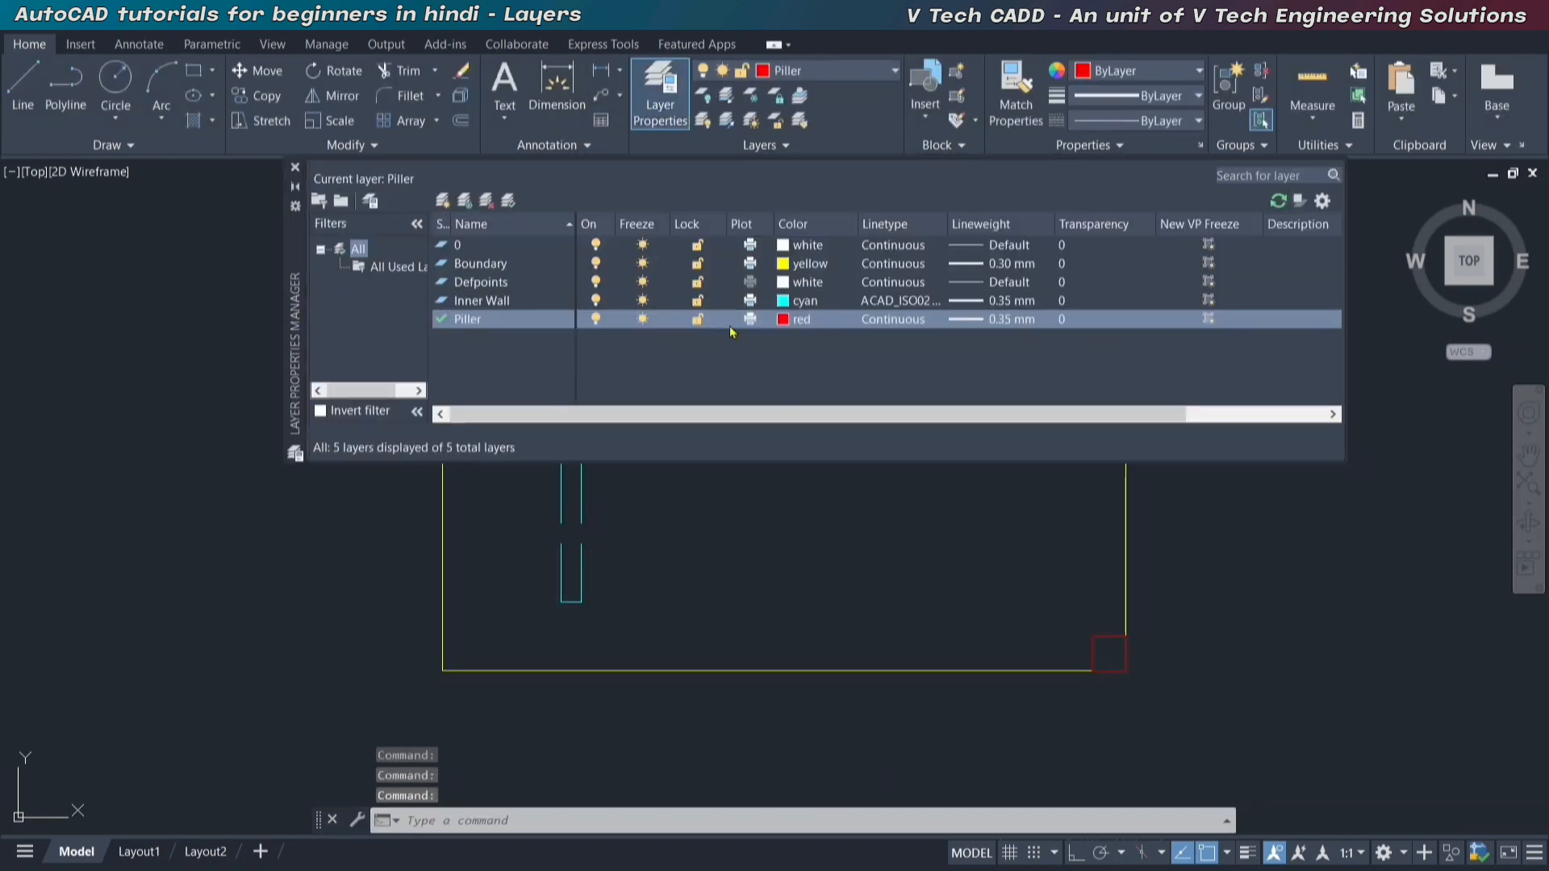
click(487, 265)
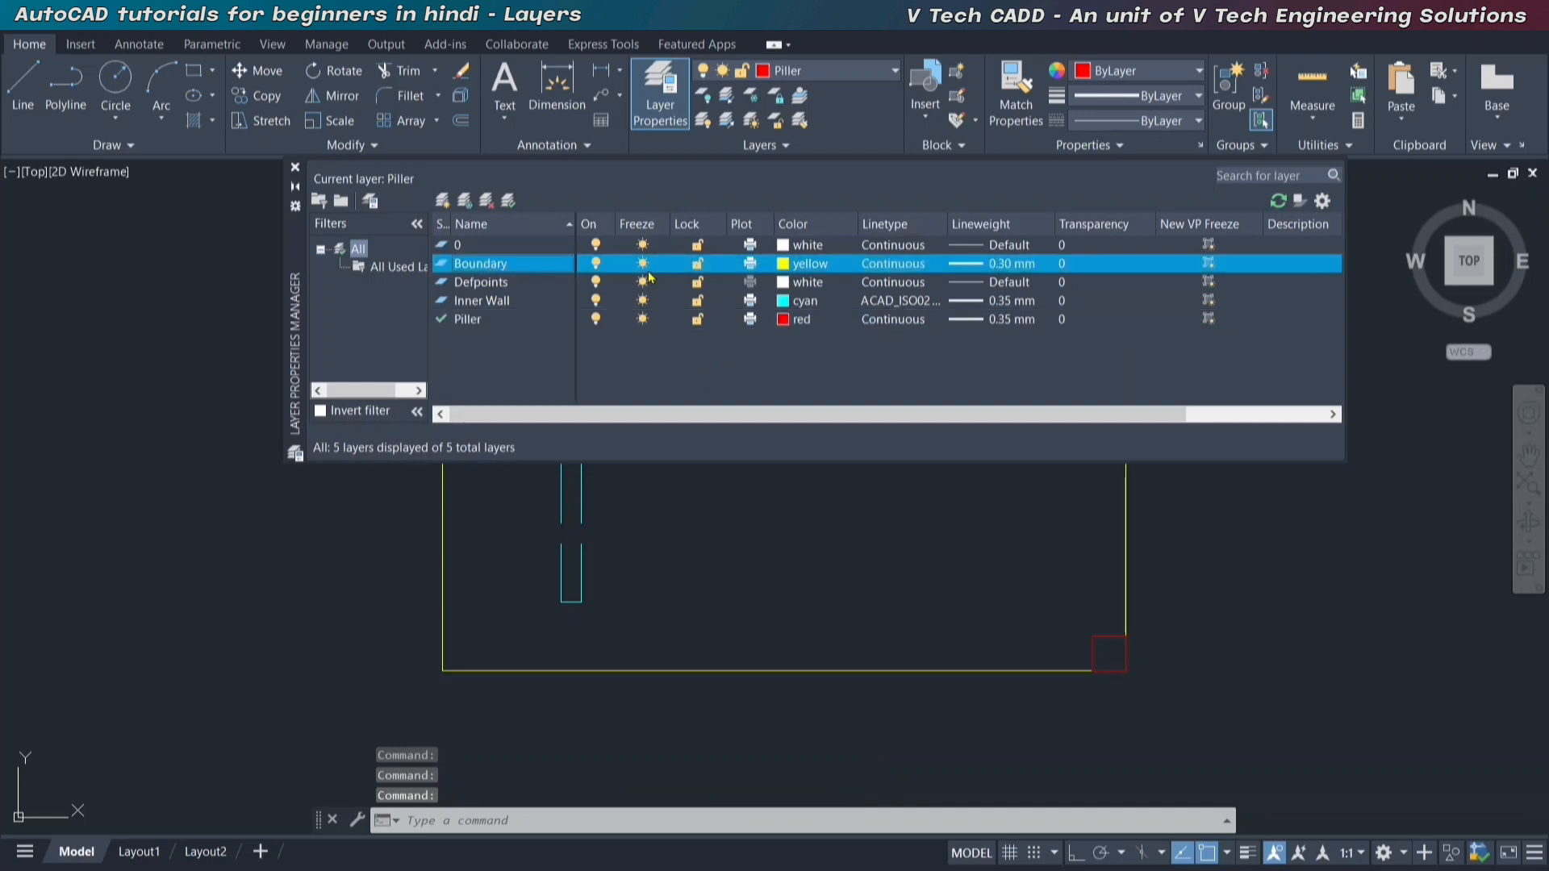
click(750, 265)
click(296, 168)
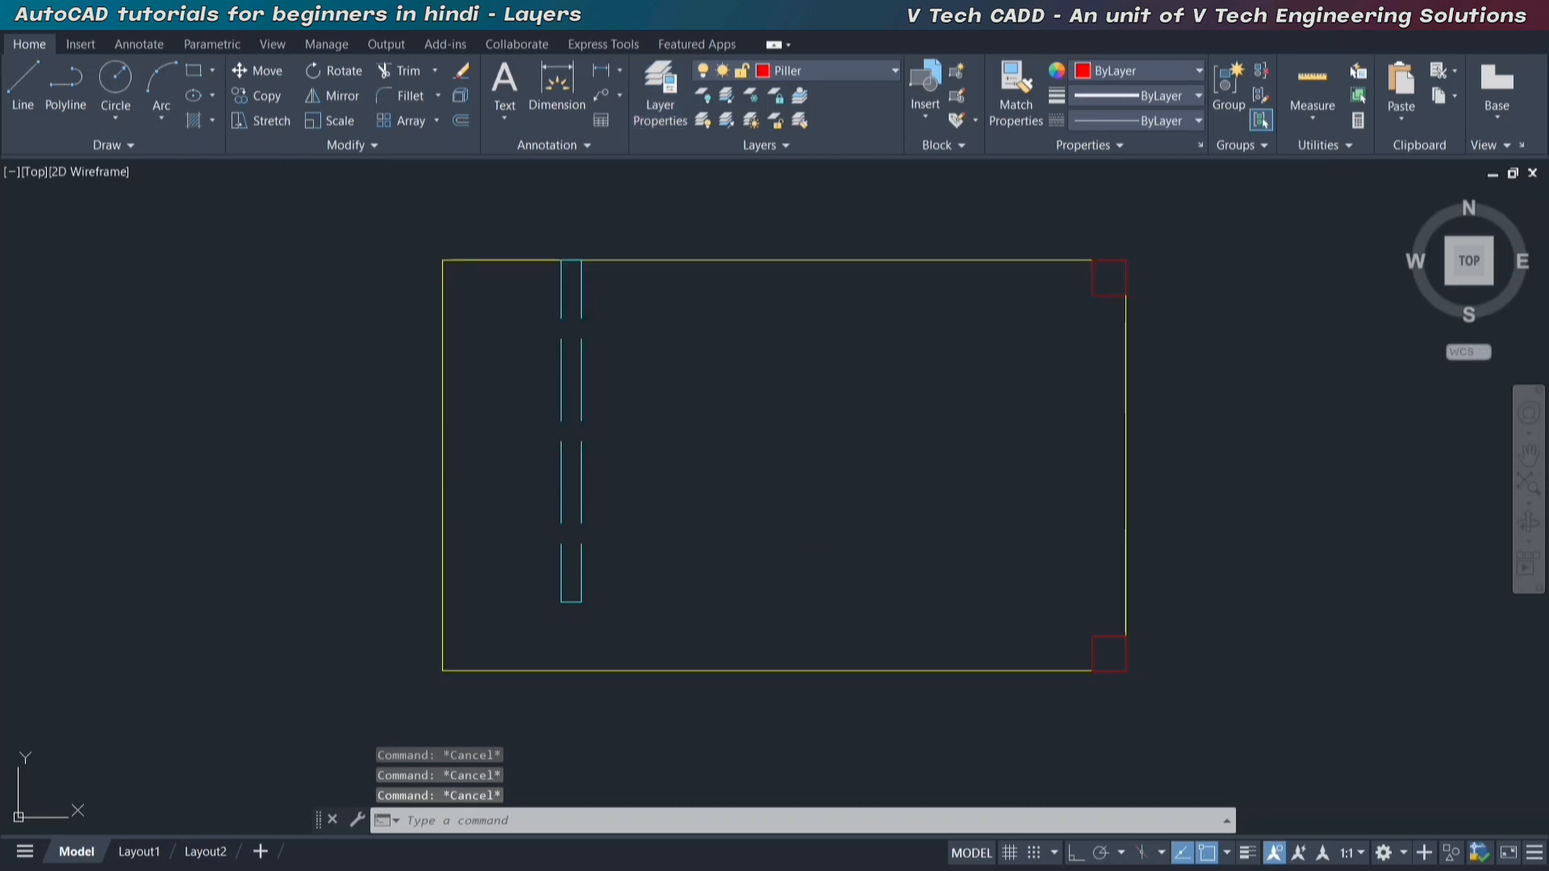
Start a plot with the <Previous plot> page setup and define the plot window around the entire plan.
key(ctrl+p)
click(640, 234)
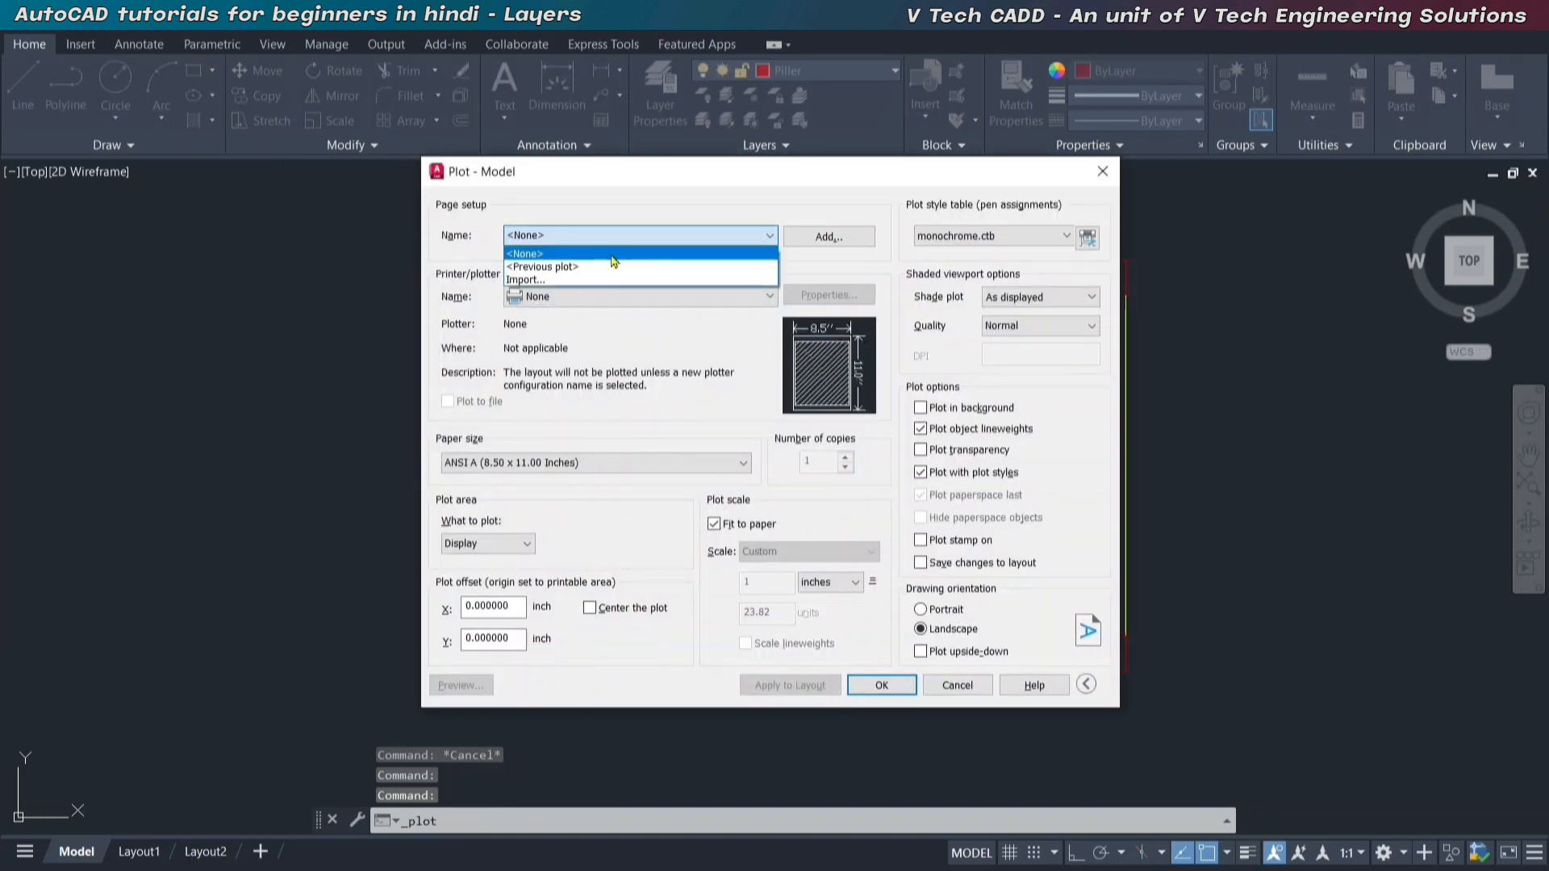
click(595, 265)
click(612, 543)
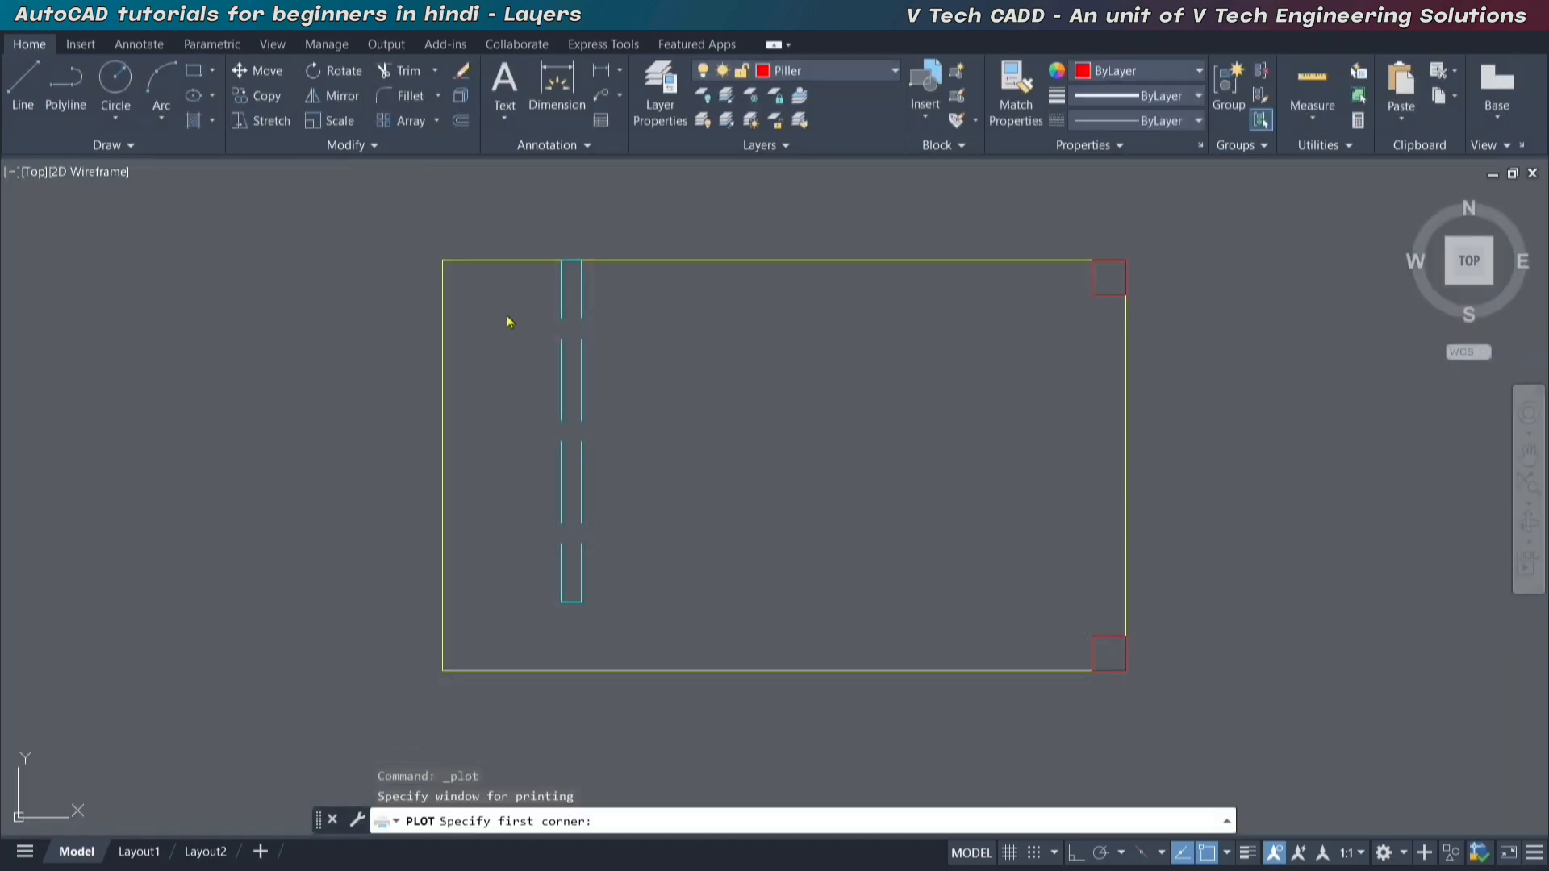
click(416, 234)
click(1162, 694)
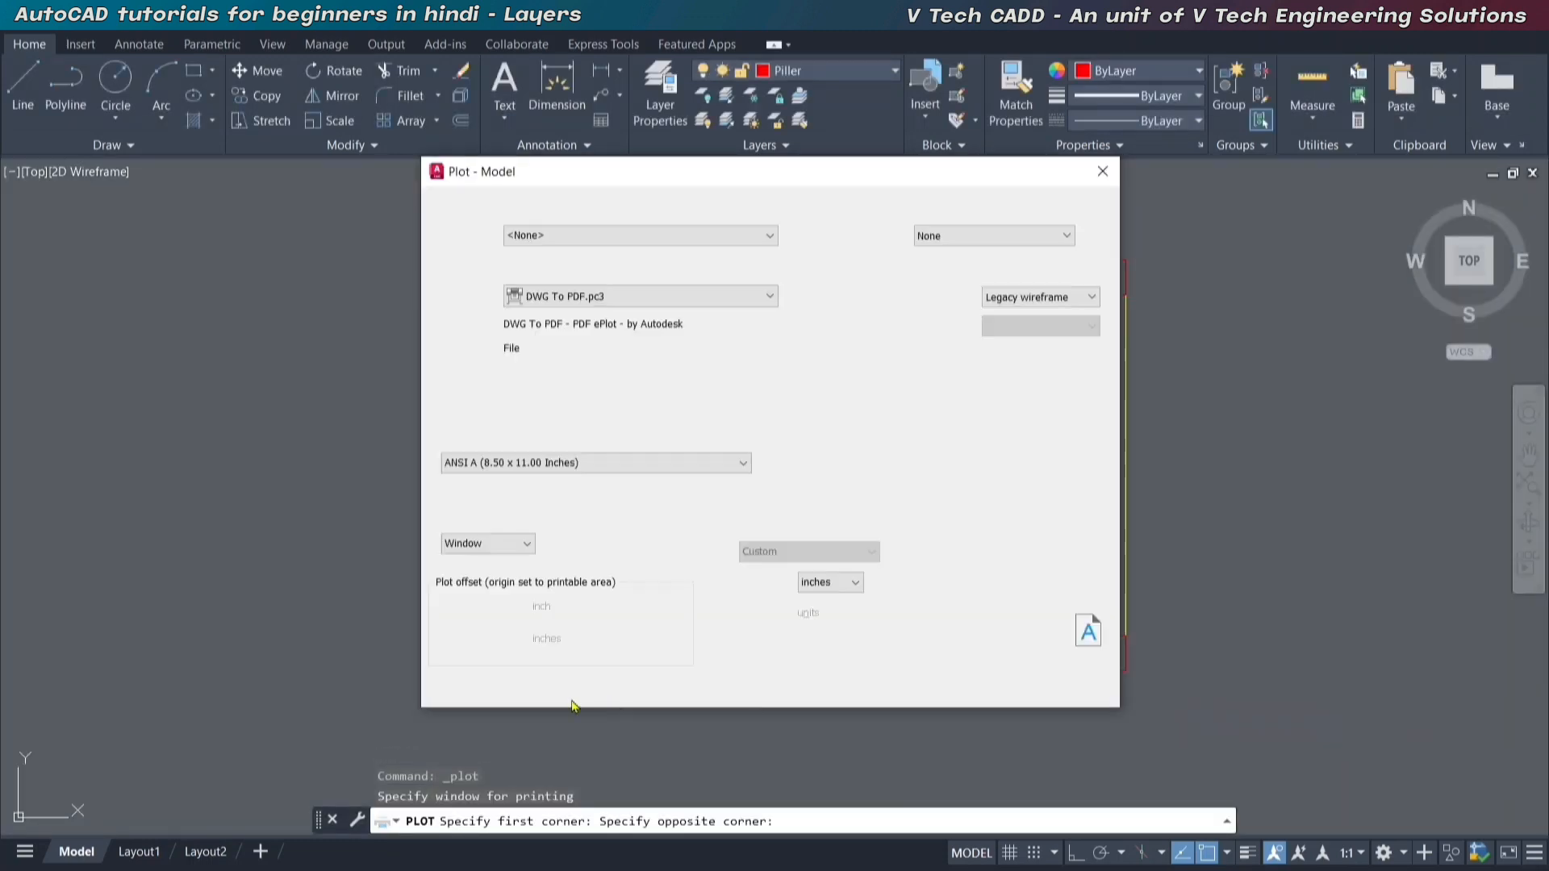
Preview the plot to check which layers are printed, and cancel plotting.
click(463, 695)
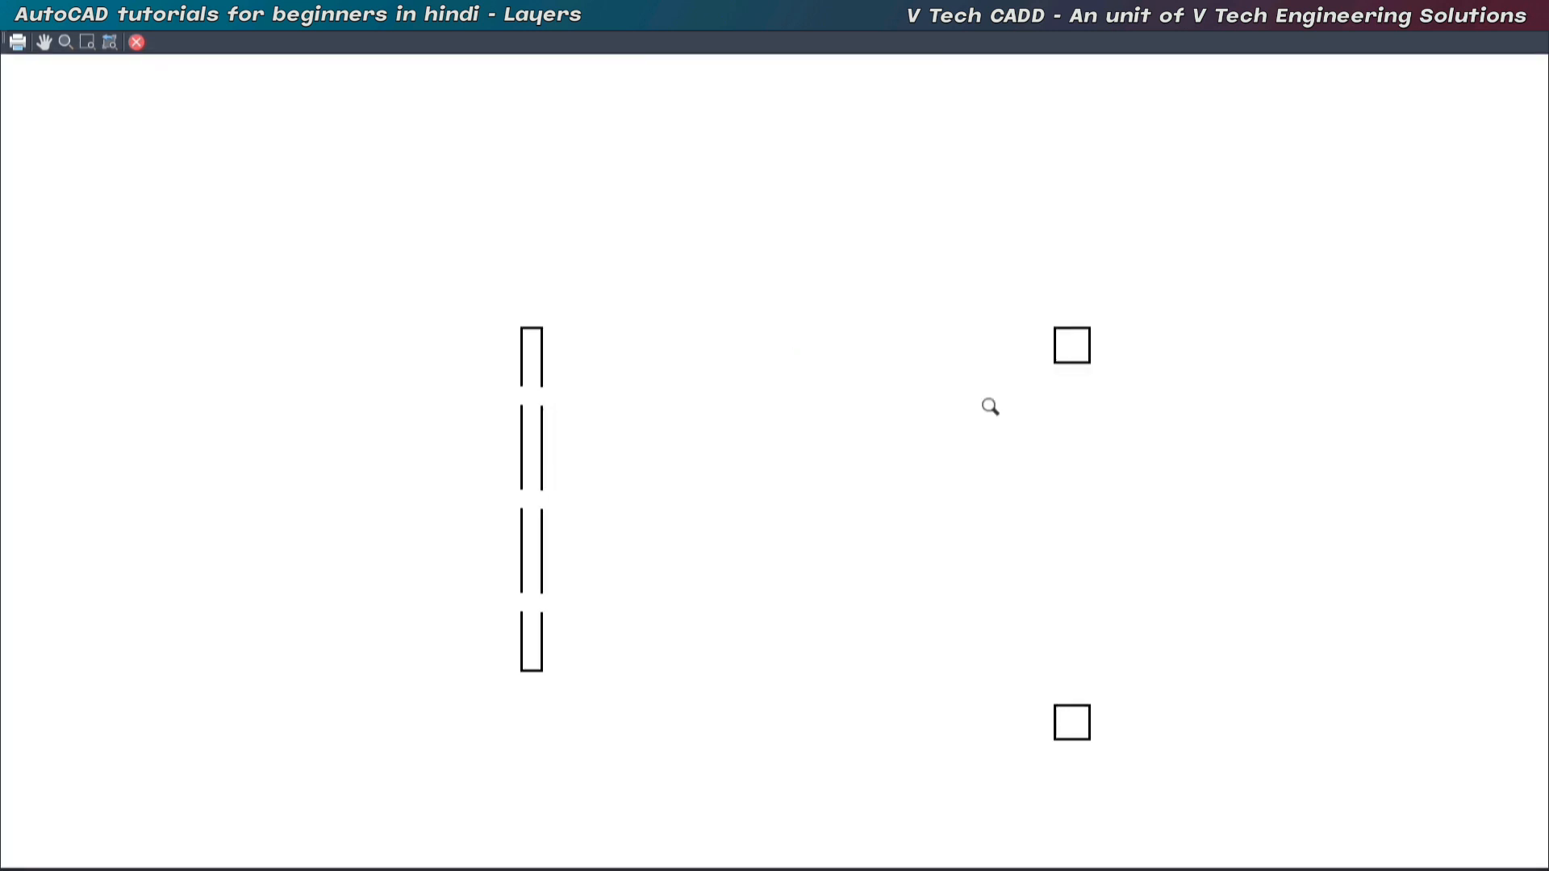
key(Escape)
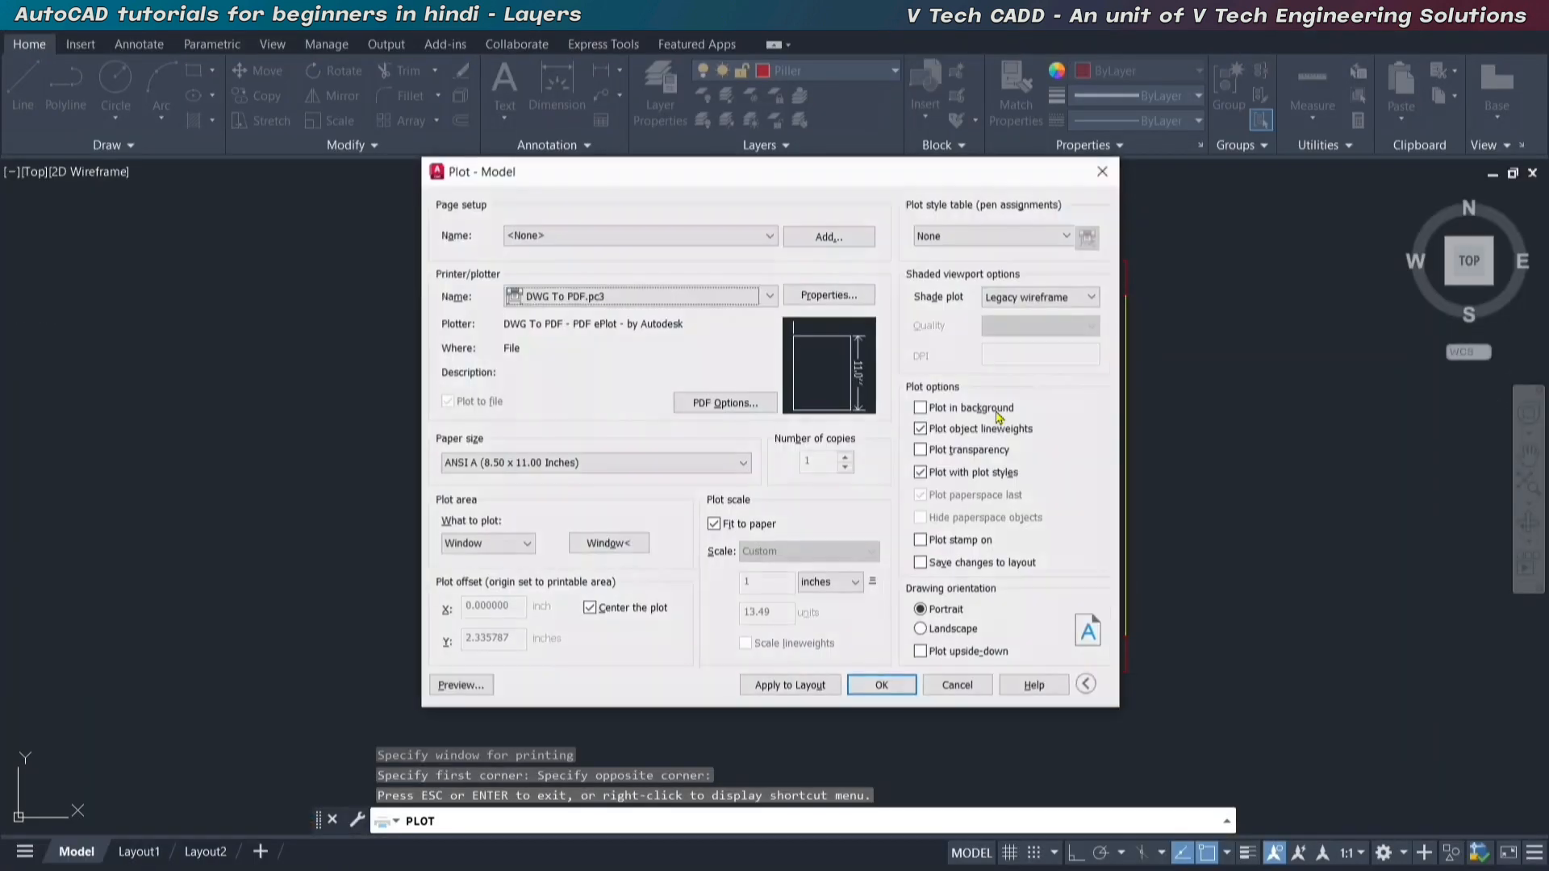
key(Escape)
key(Escape)
key(Escape)
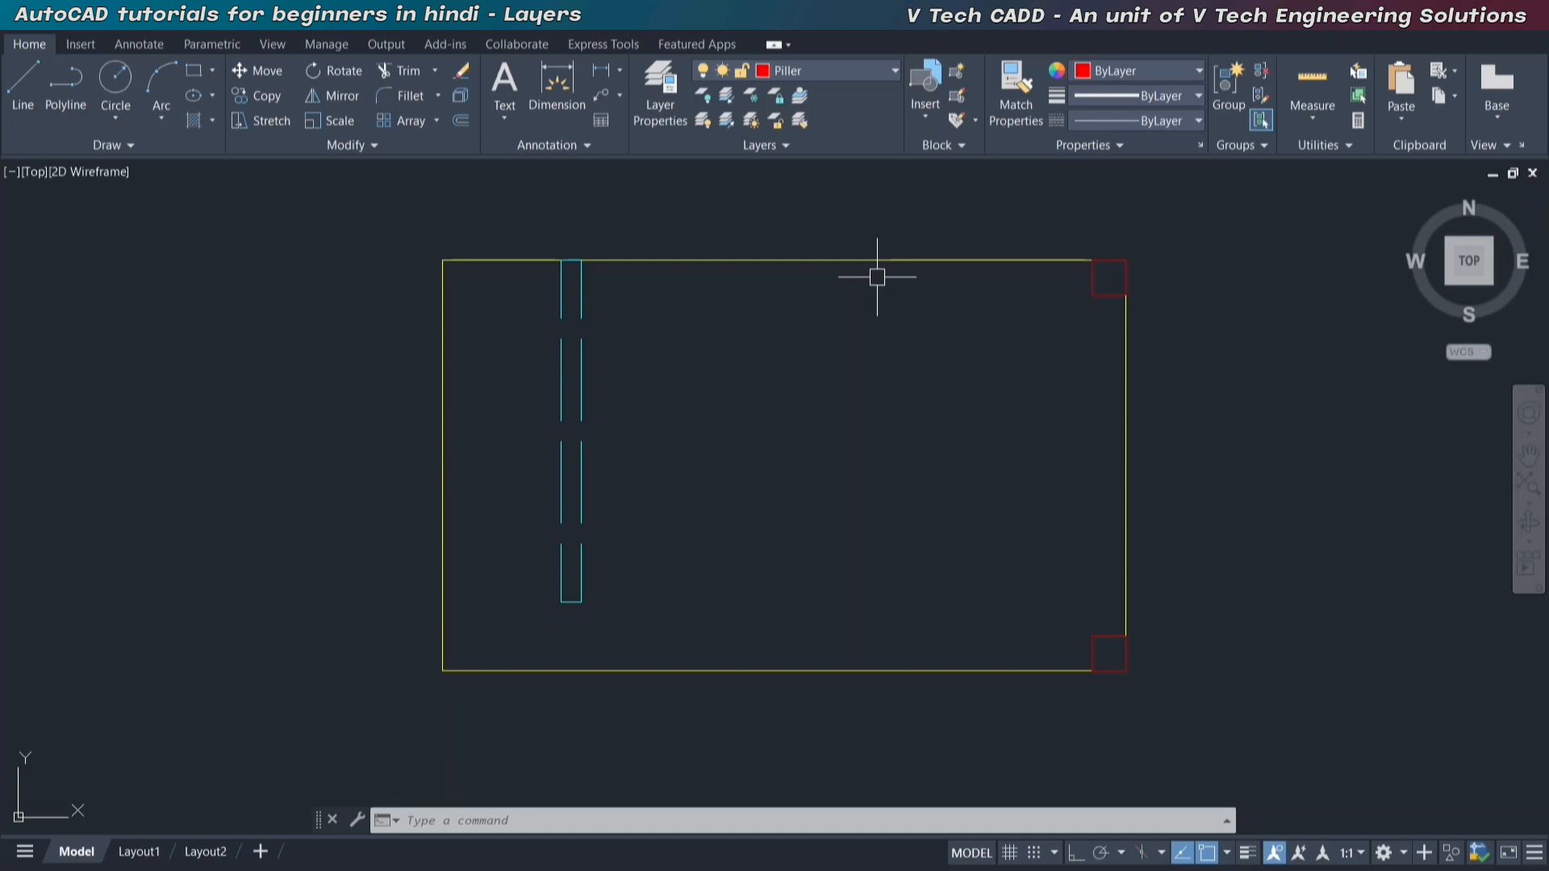
Turn plotting back on for the Boundary layer in the layer properties.
click(818, 71)
click(660, 93)
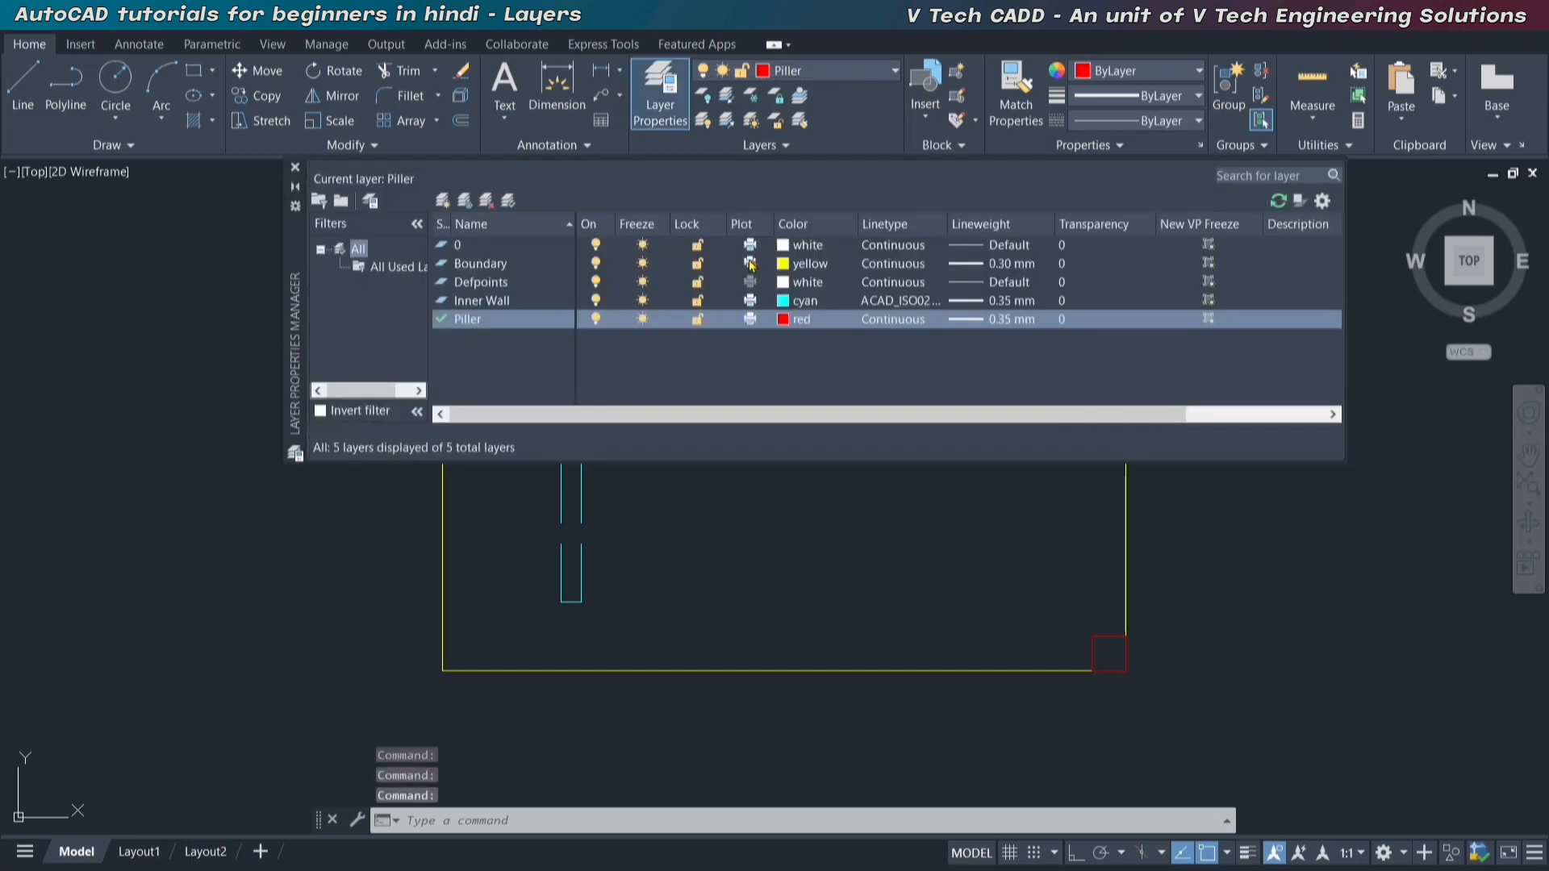
click(758, 264)
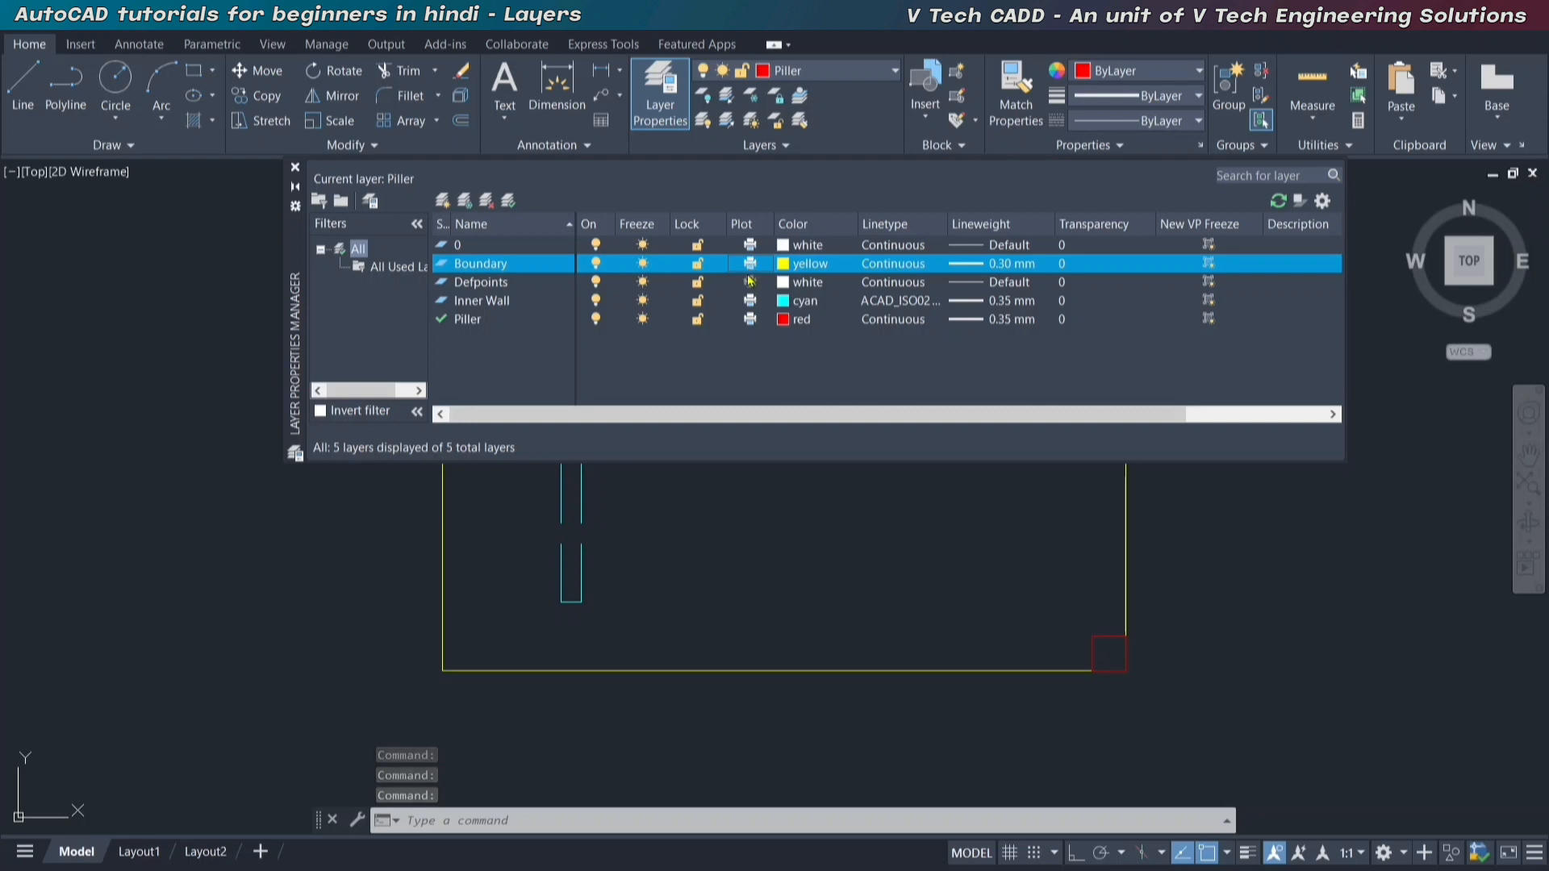
click(295, 167)
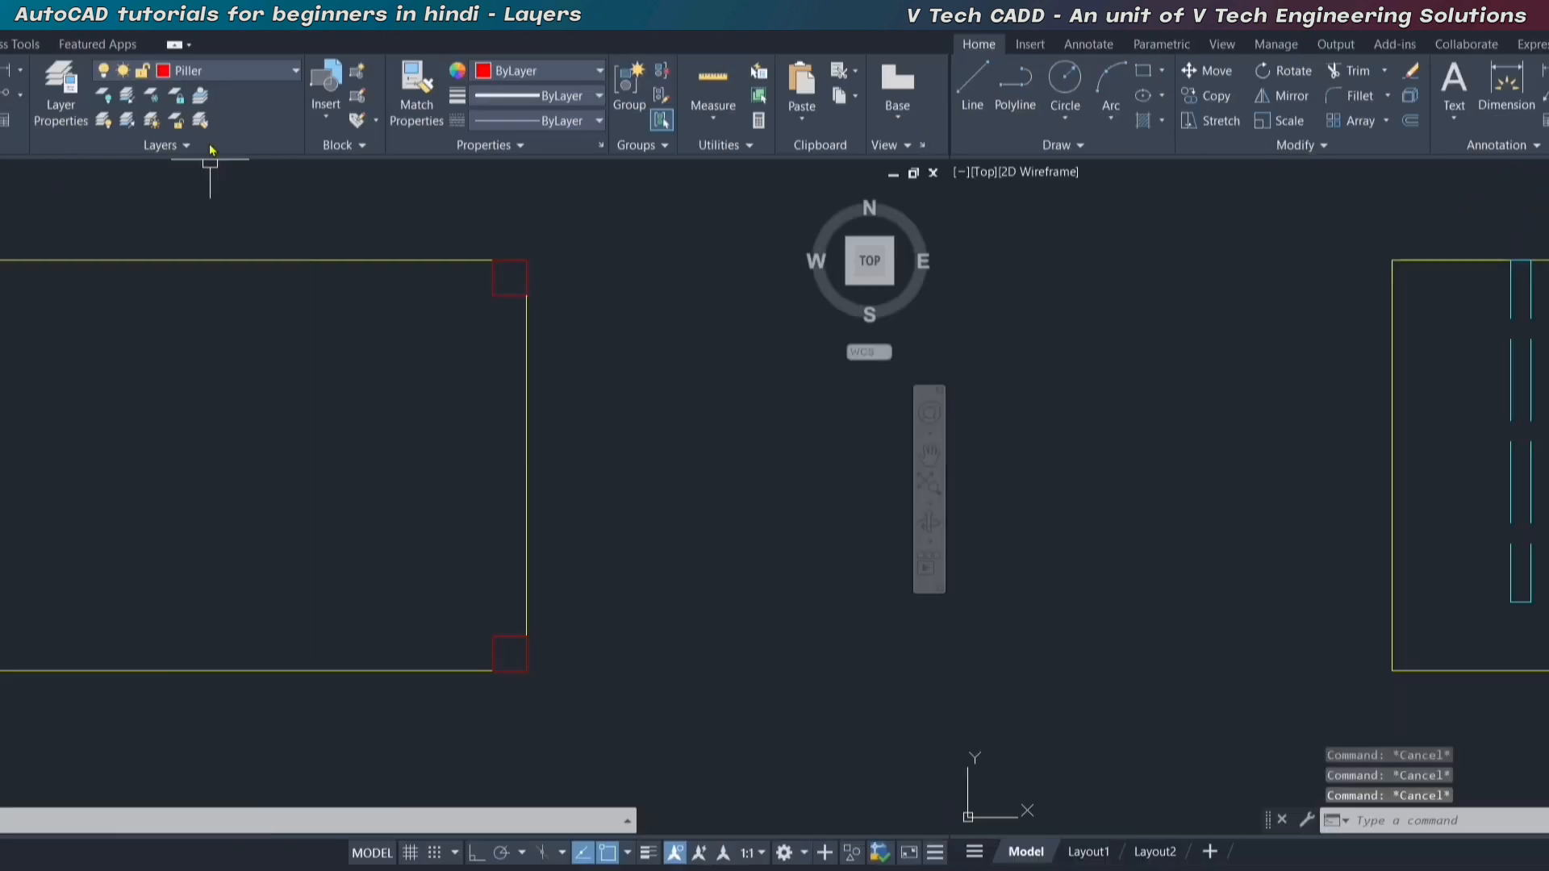
Try to turn off the current Piller layer and dismiss the request without choosing an option.
click(208, 70)
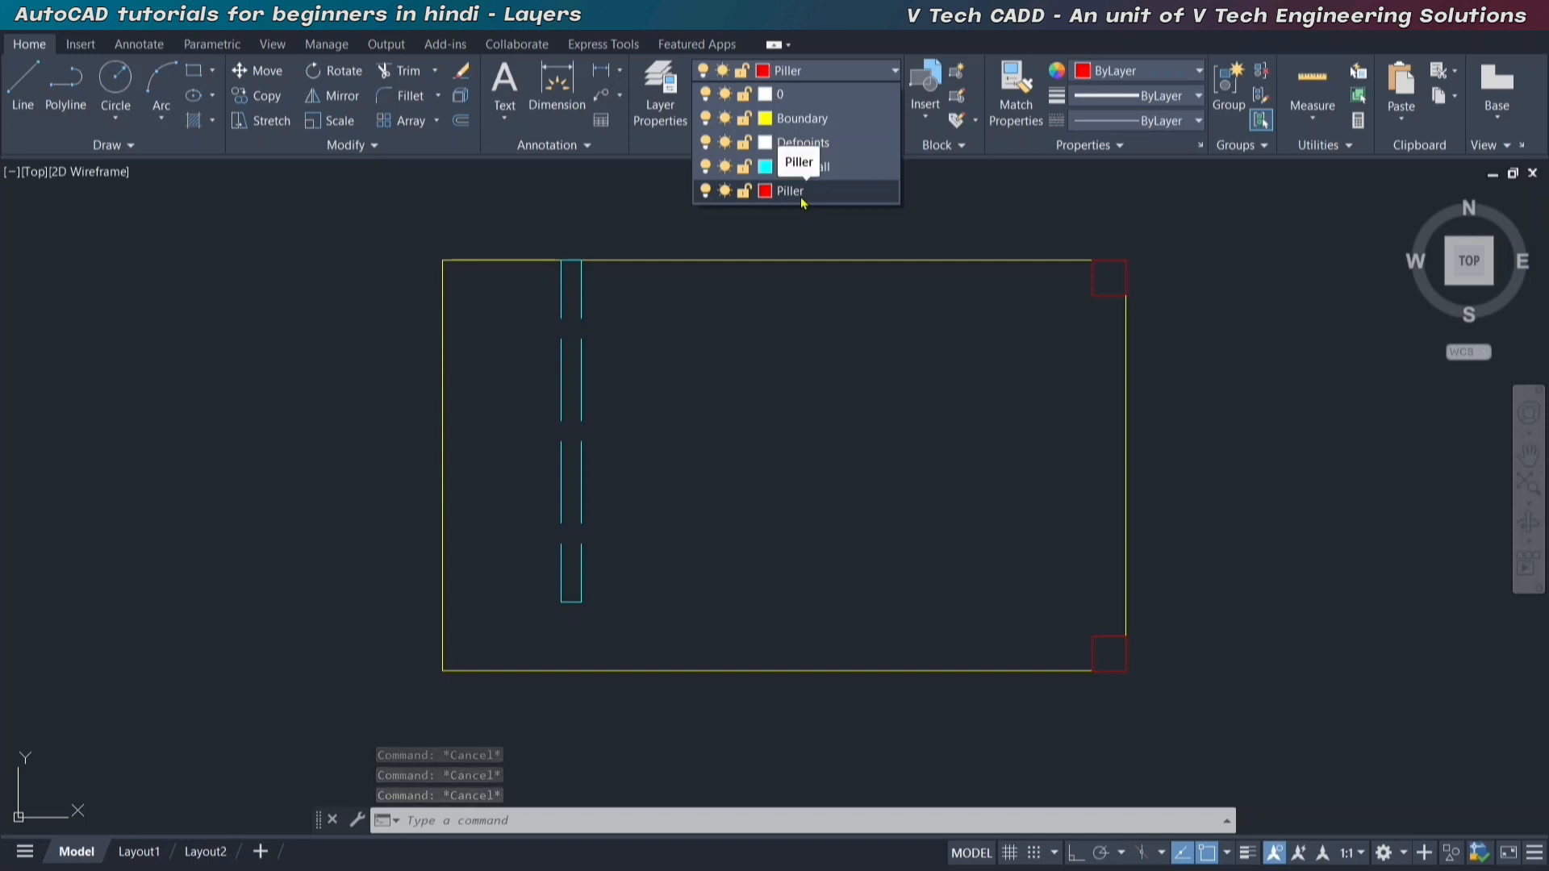
click(706, 192)
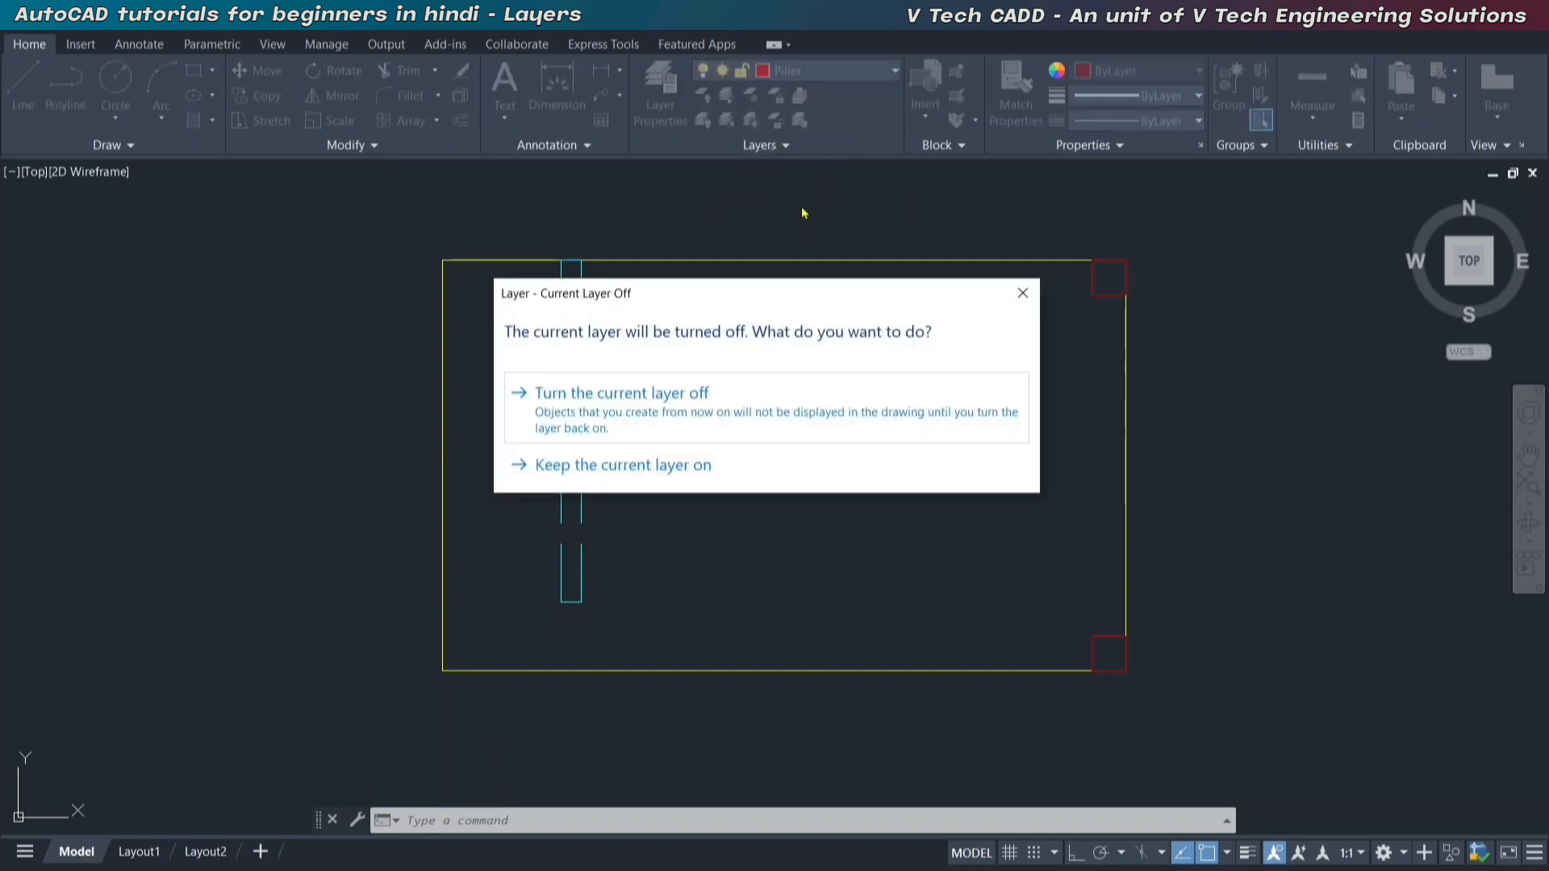
key(Escape)
key(Escape)
key(Escape)
Make Boundary the current layer.
click(807, 71)
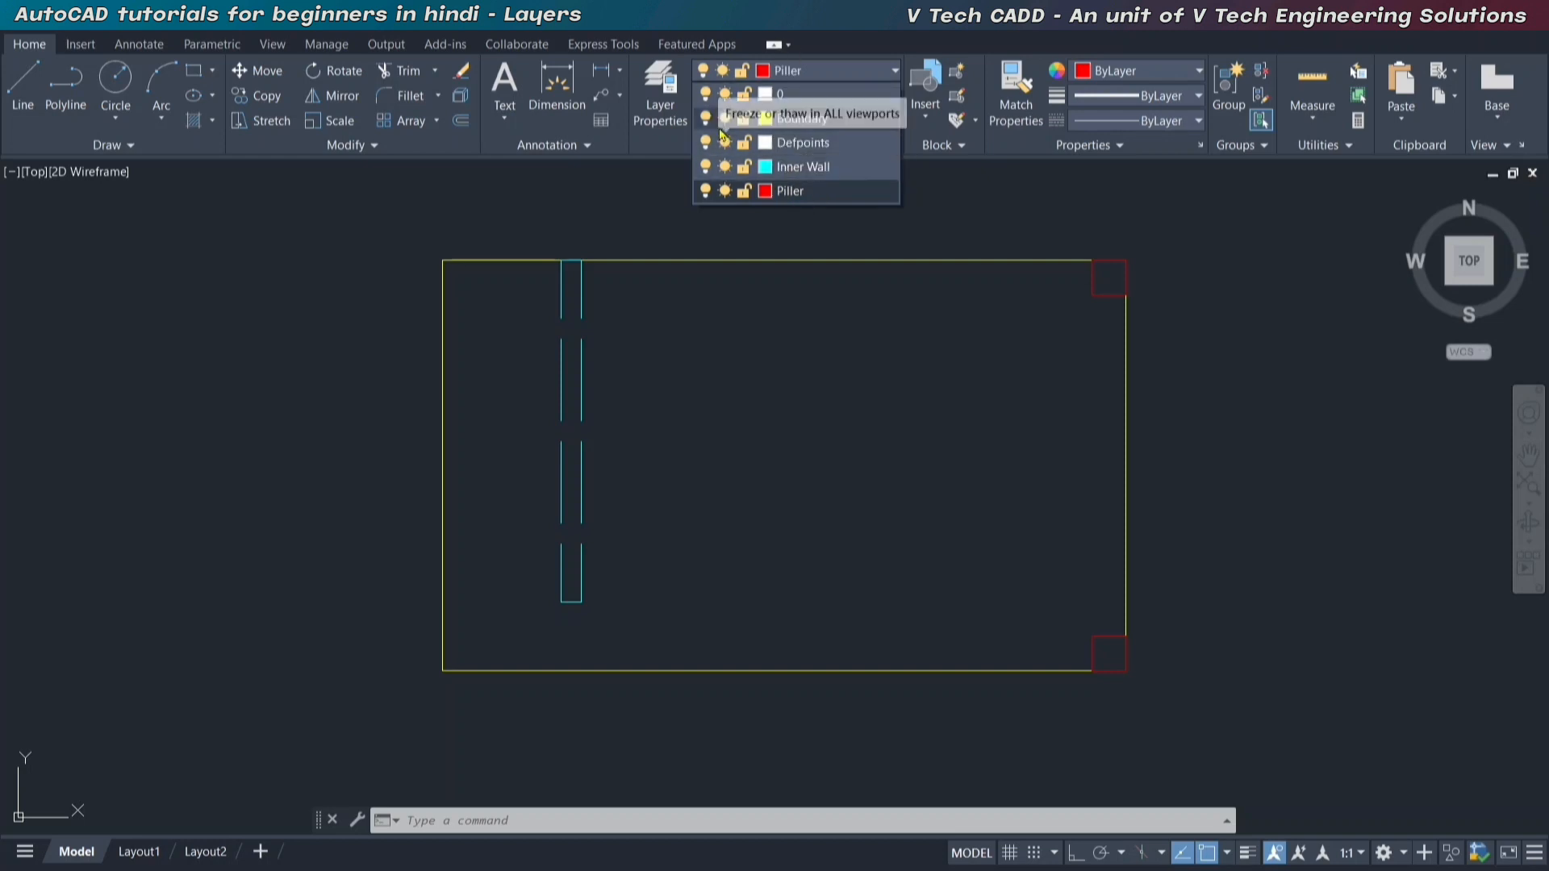
click(805, 121)
Freeze and thaw the Piller layer twice, and switch its visibility off and back on.
click(853, 77)
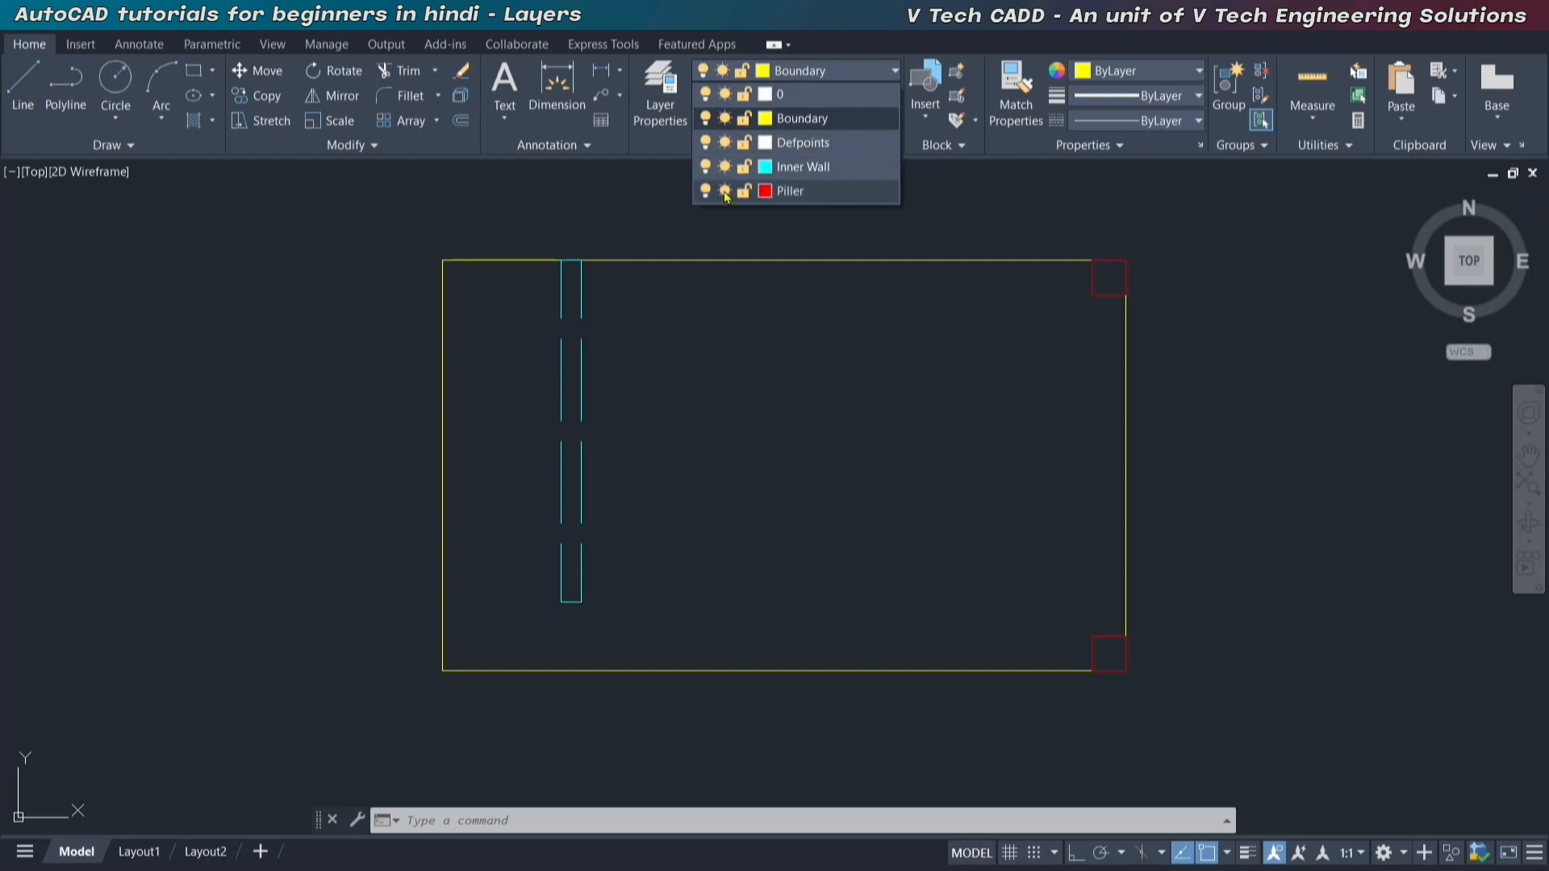
click(725, 191)
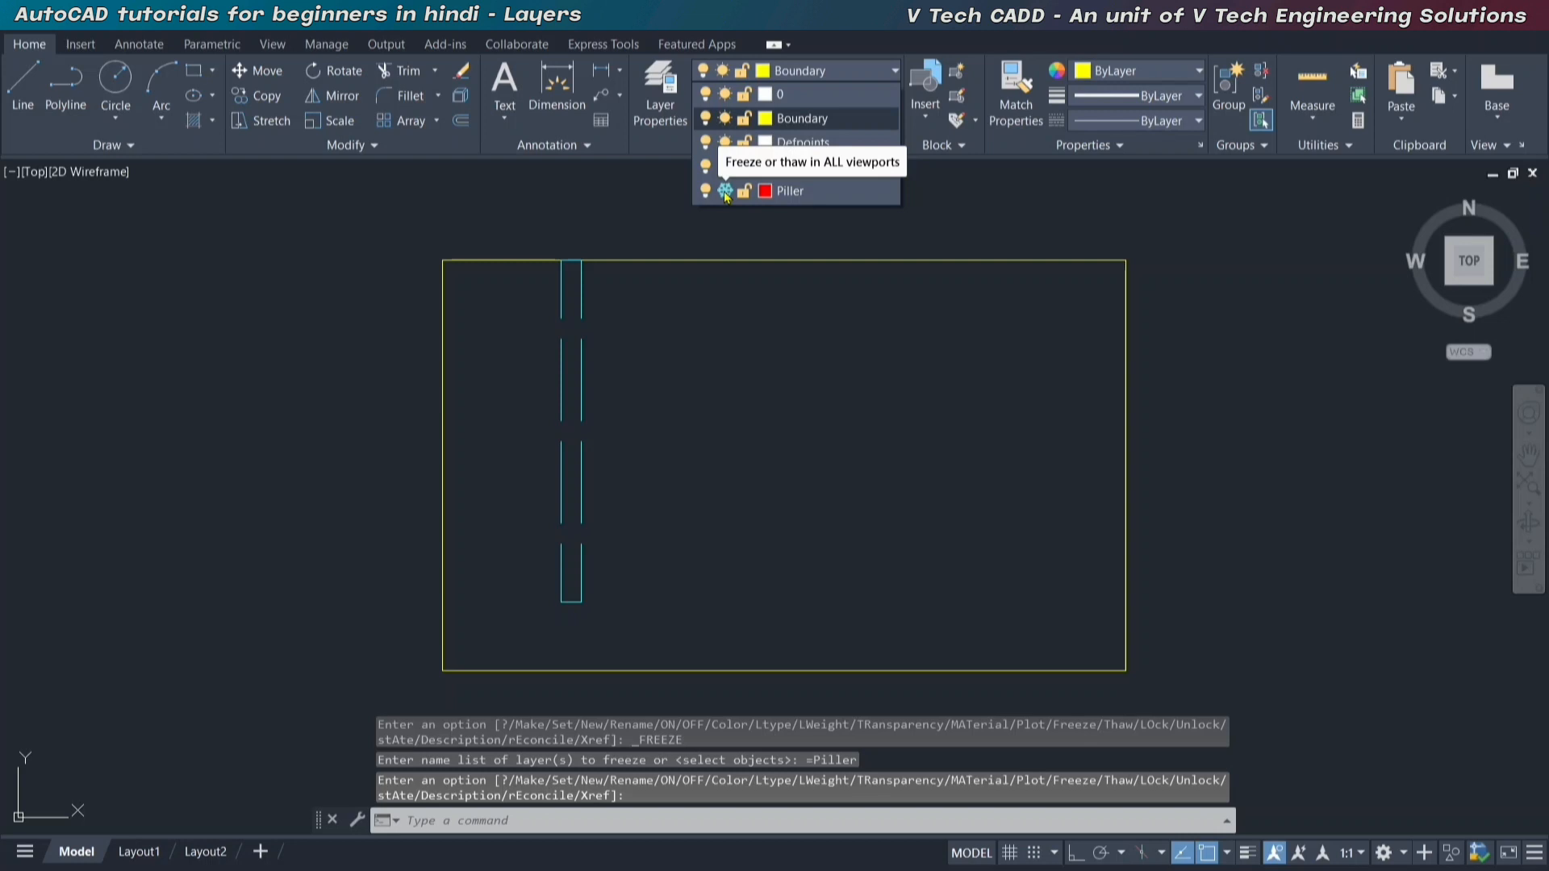
click(725, 191)
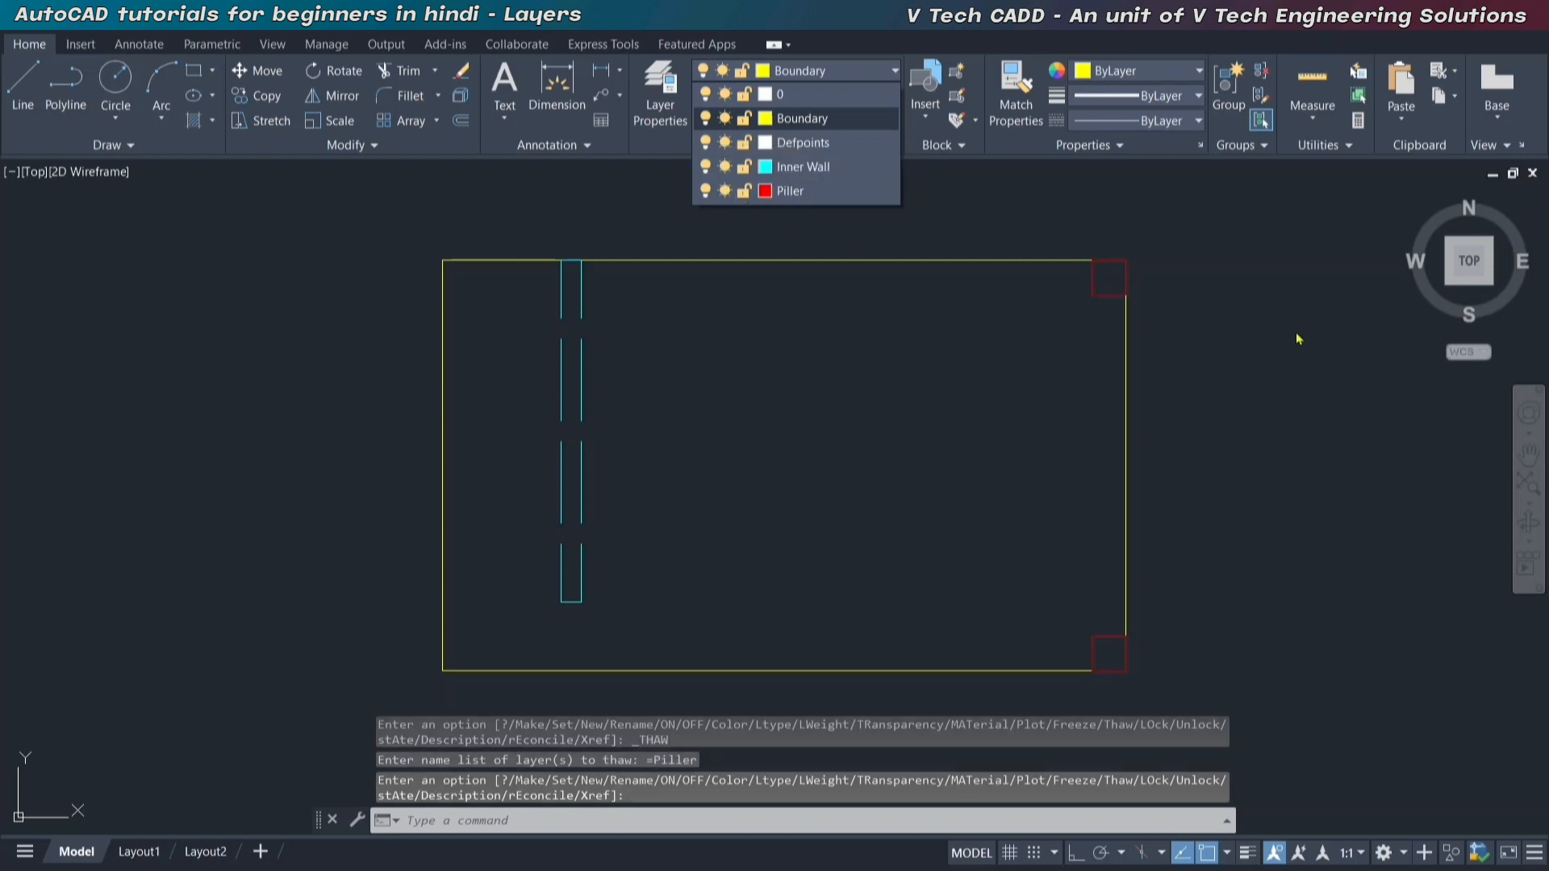
click(725, 192)
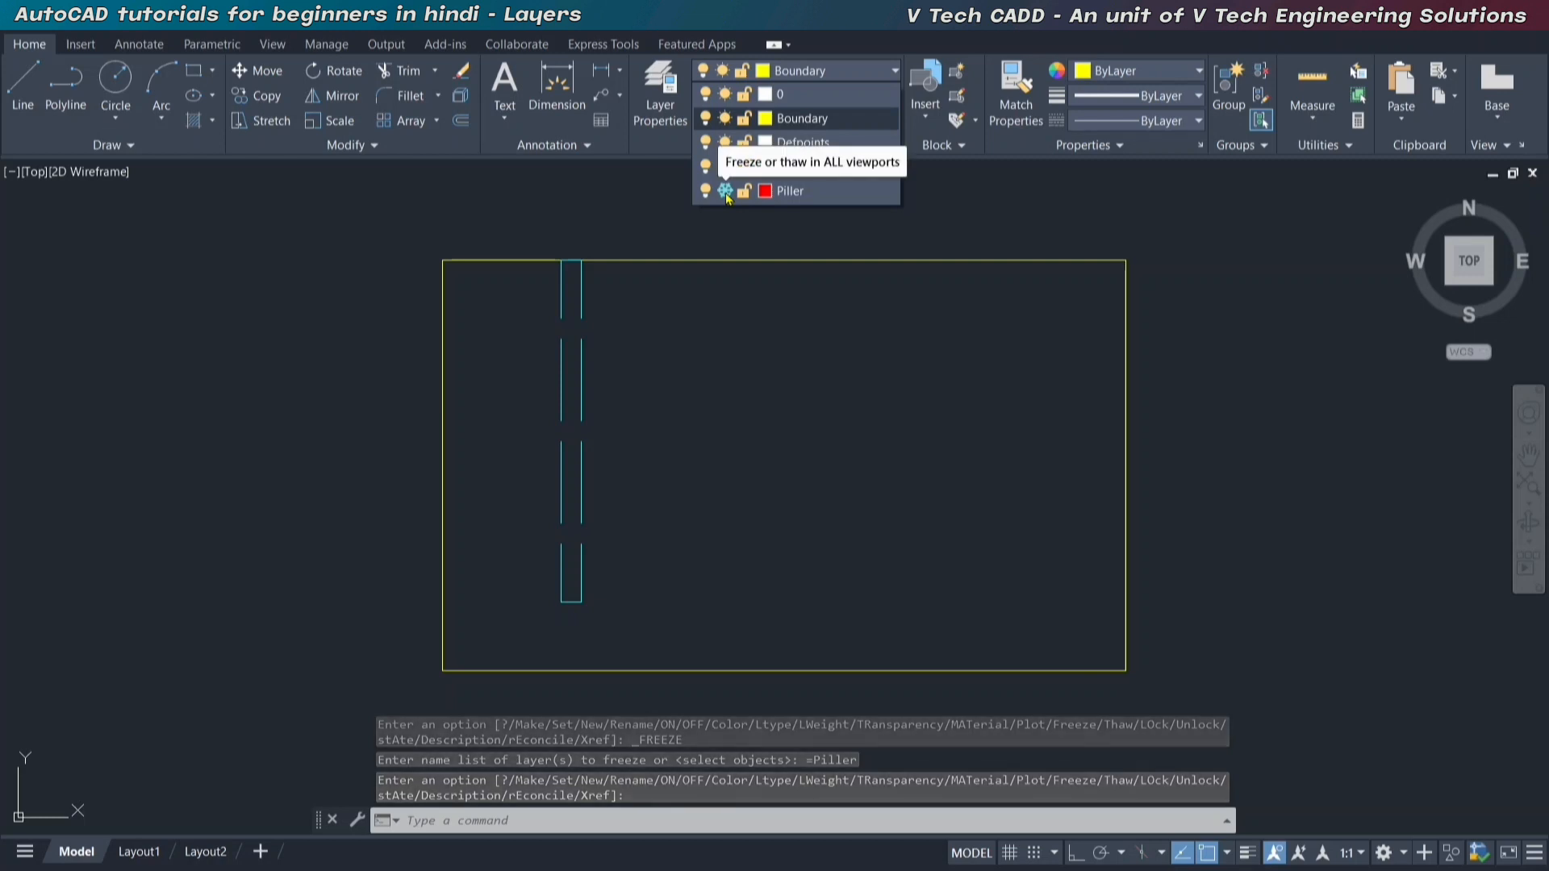
click(726, 192)
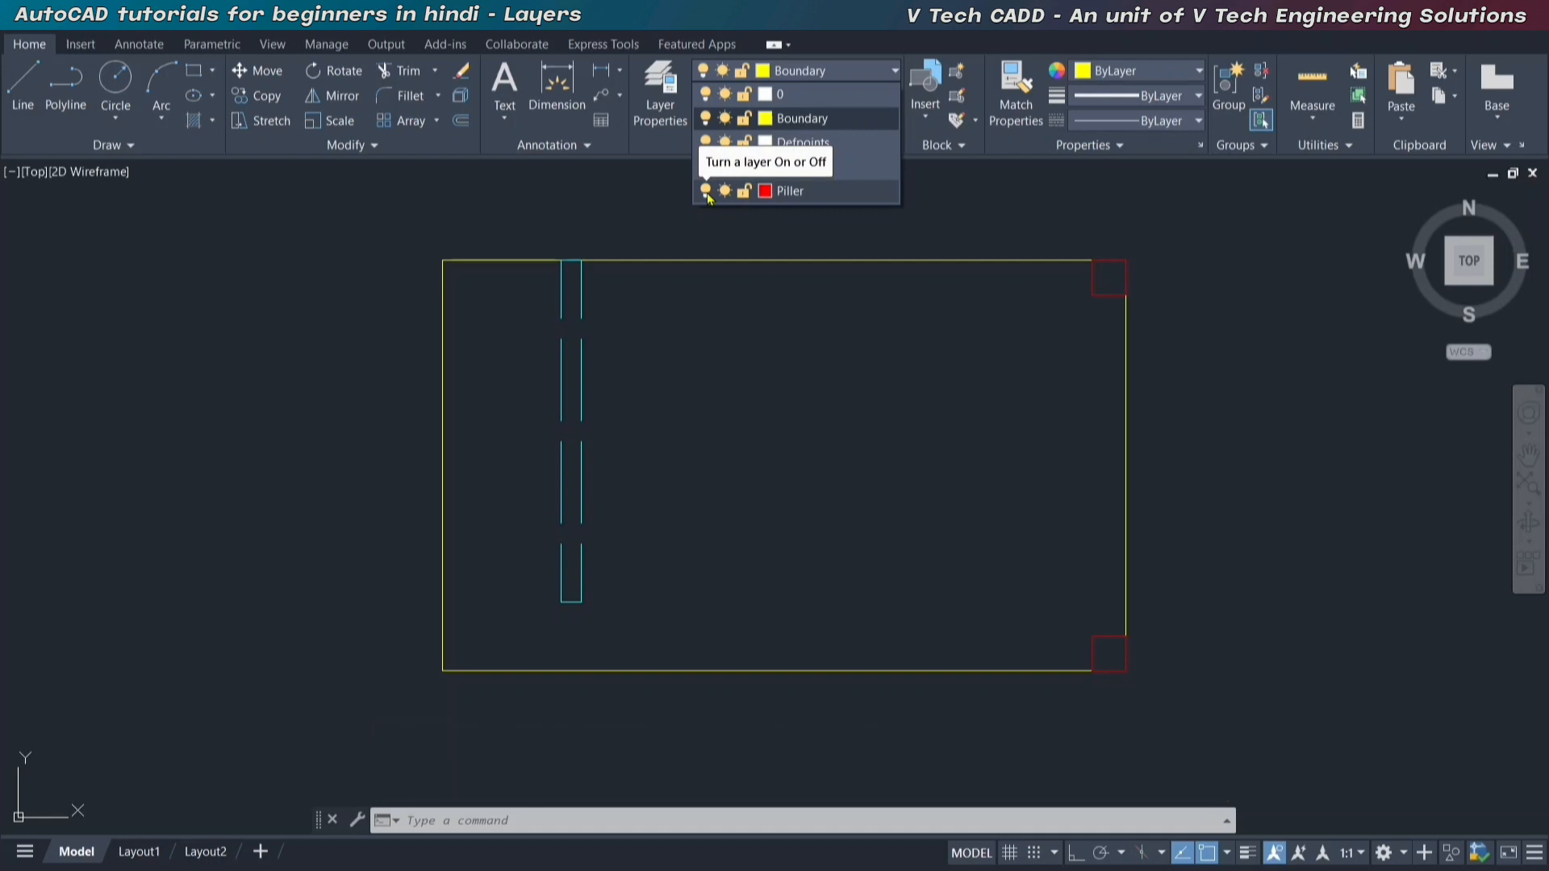
click(707, 192)
click(706, 192)
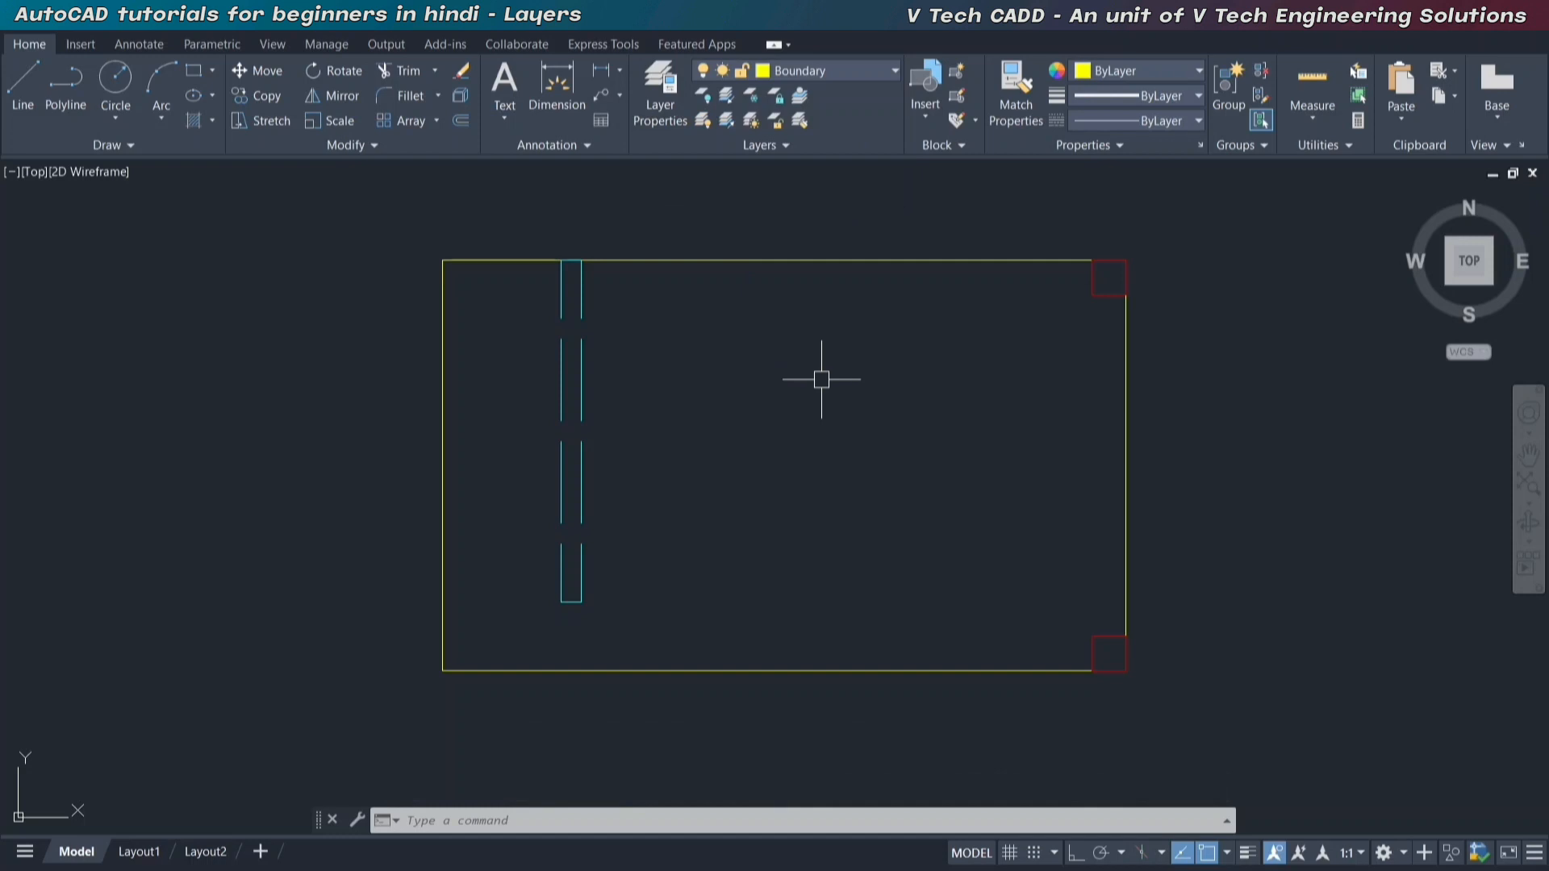
Make layer 0 the current layer in the layer properties.
click(662, 109)
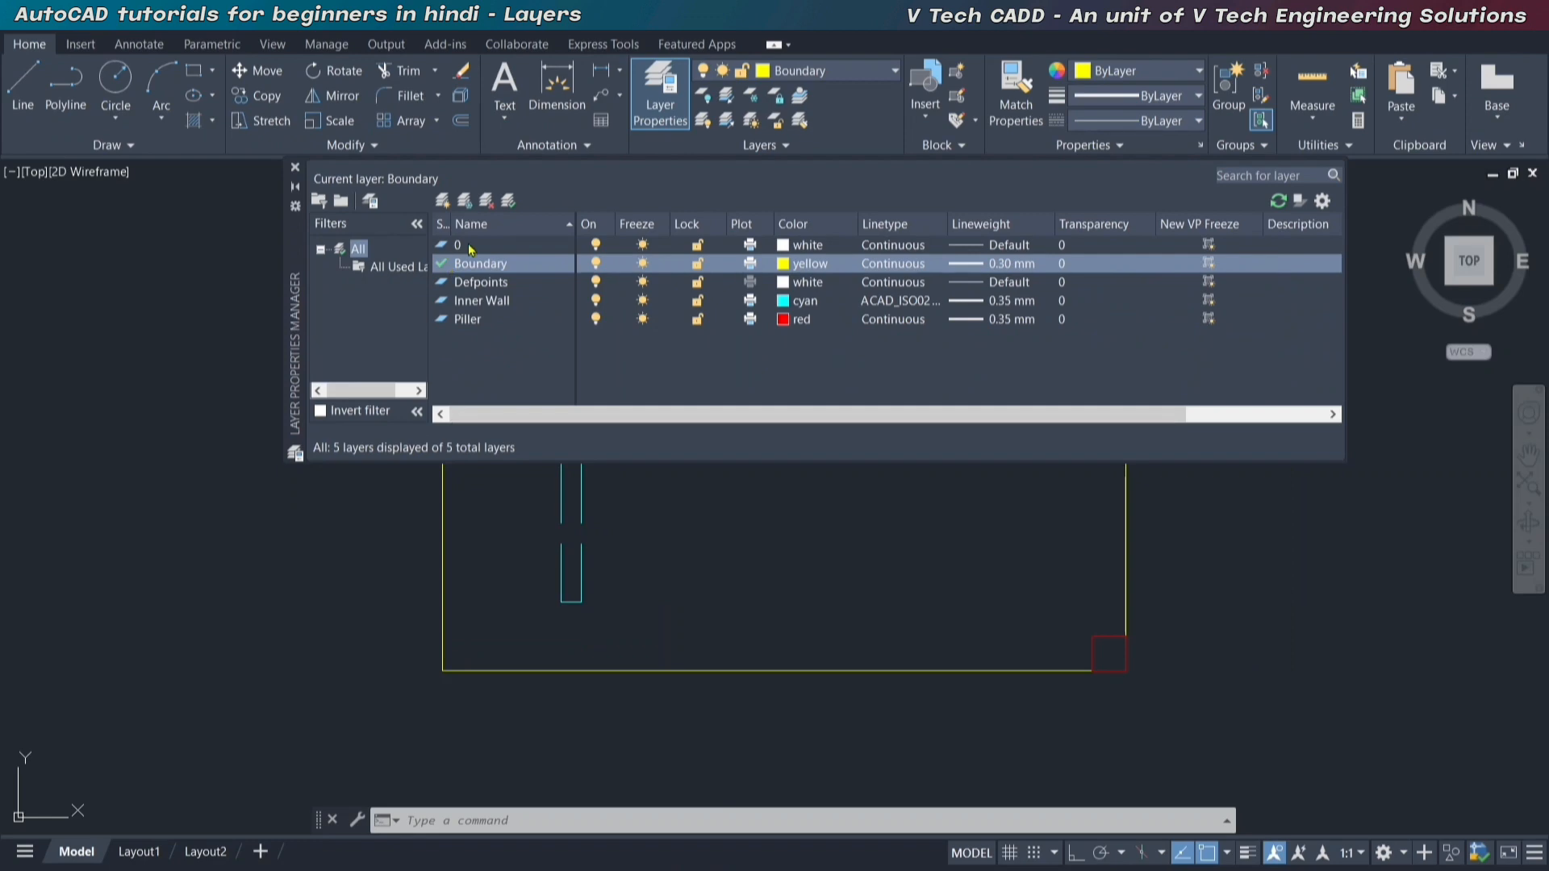
click(470, 247)
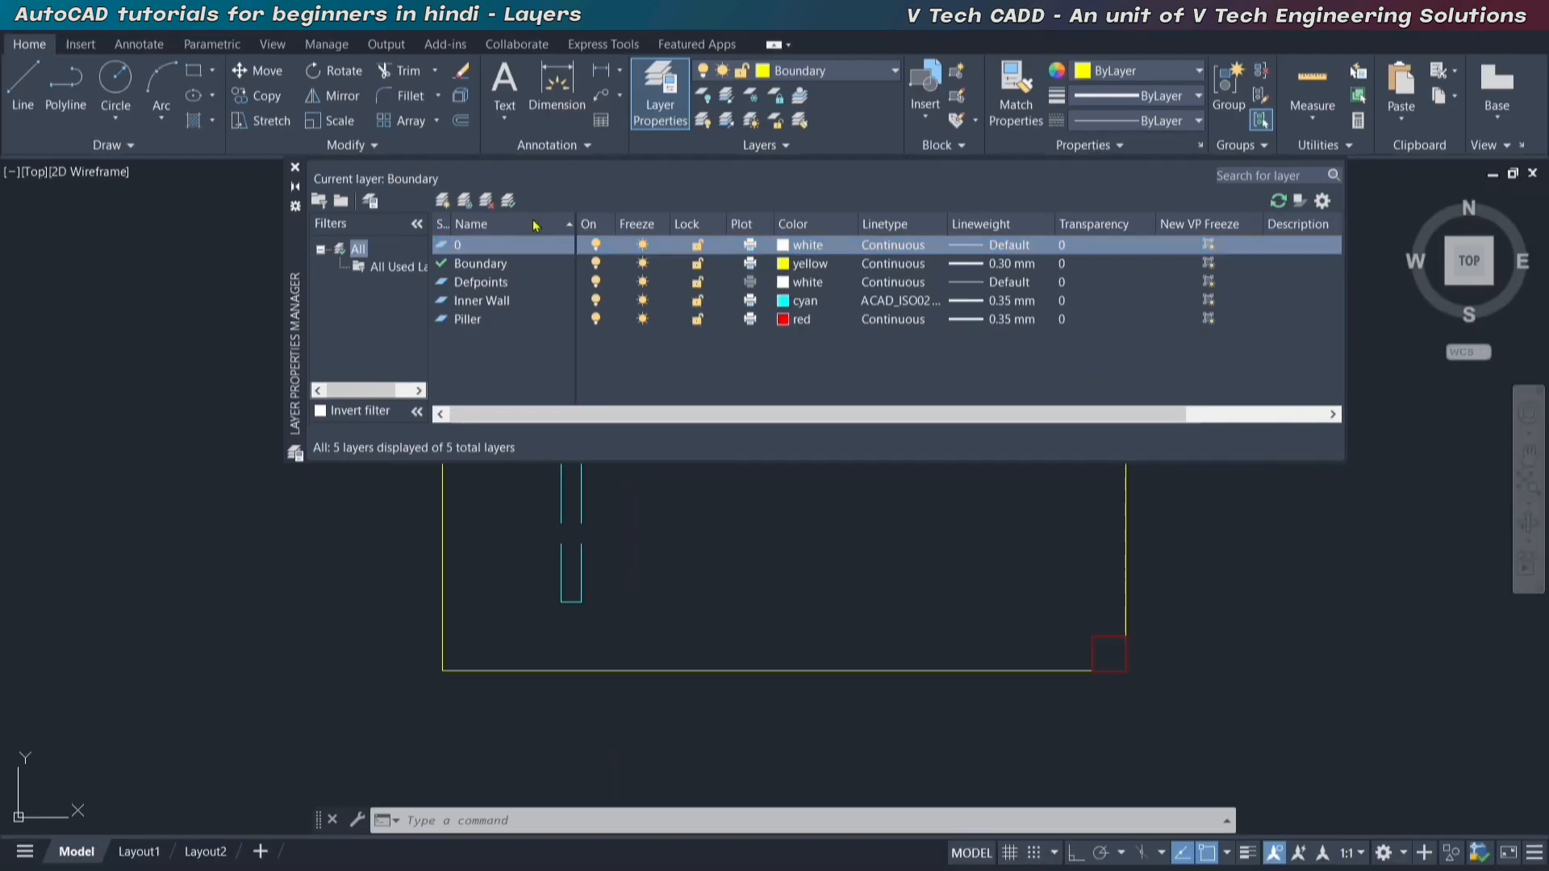
click(508, 204)
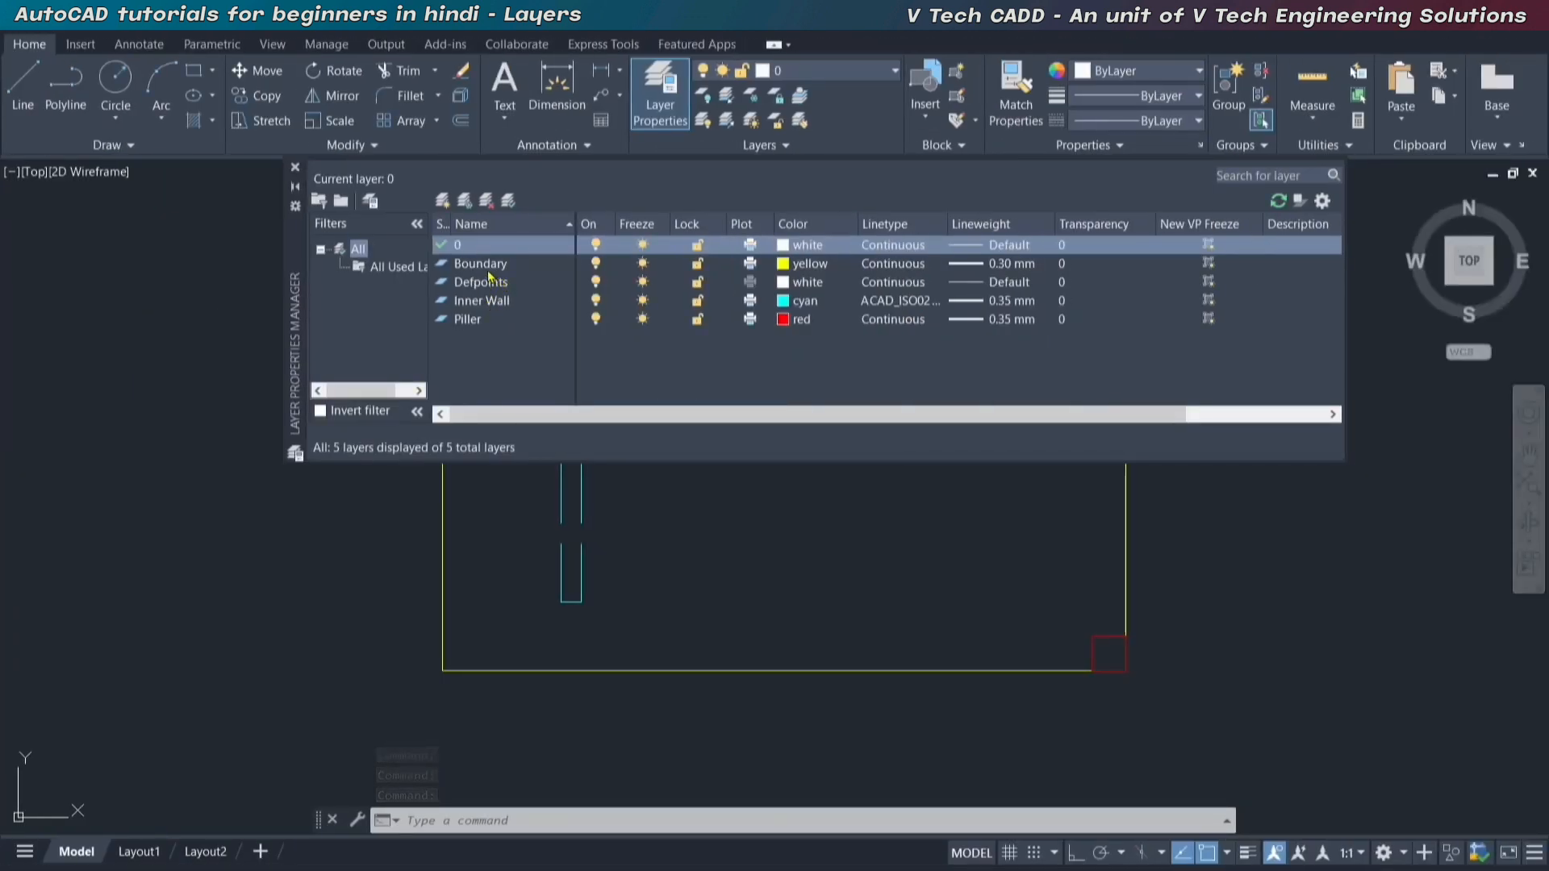
Create a new layer based on the Boundary layer's properties, accept its default name, and delete it again.
click(487, 269)
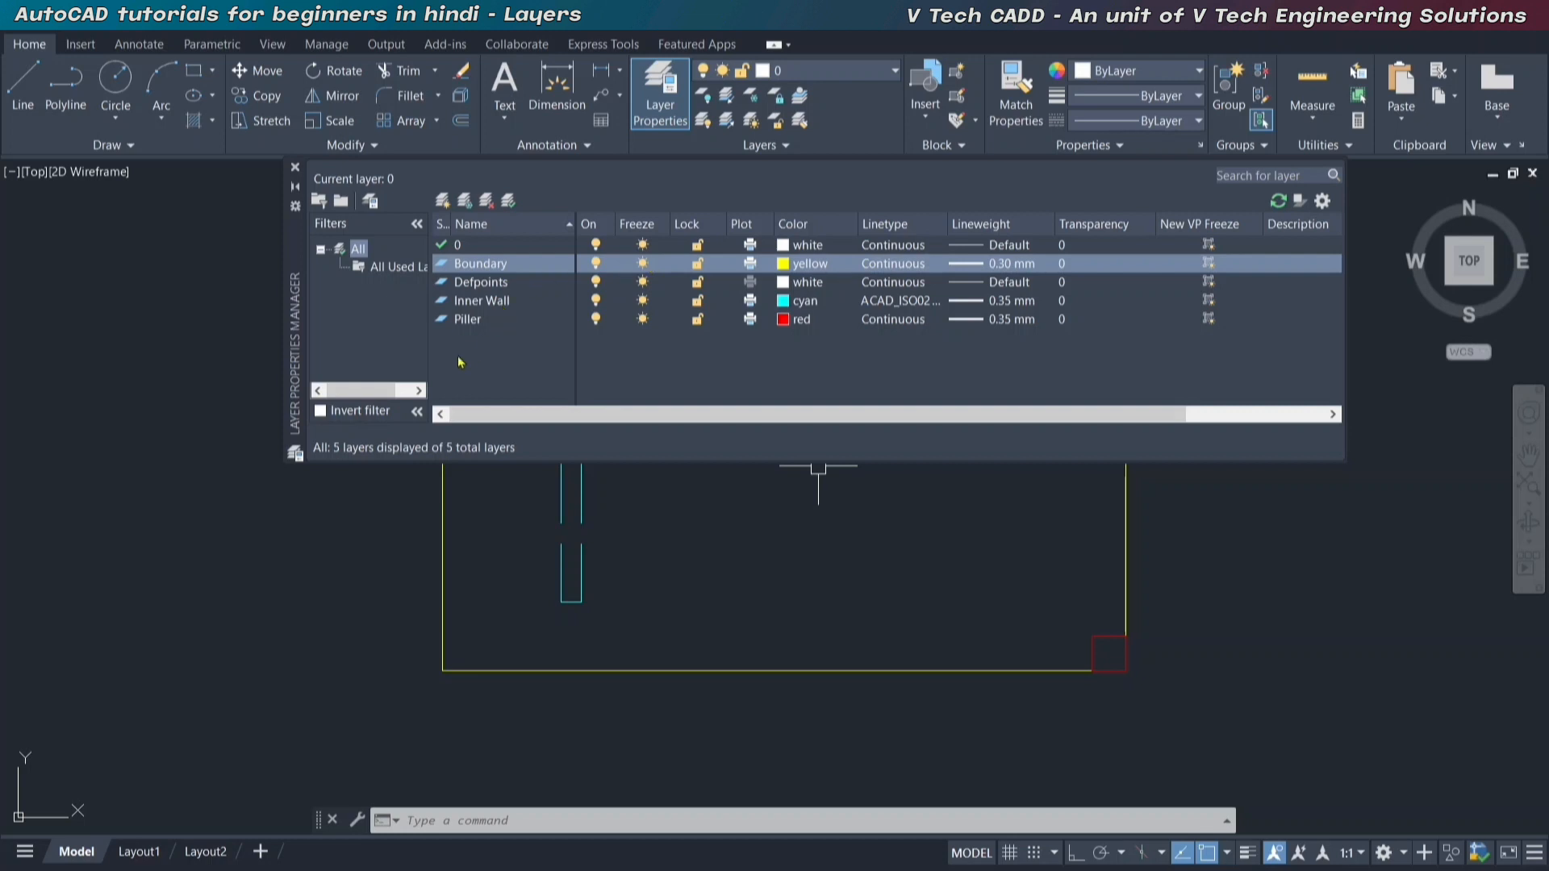
click(495, 348)
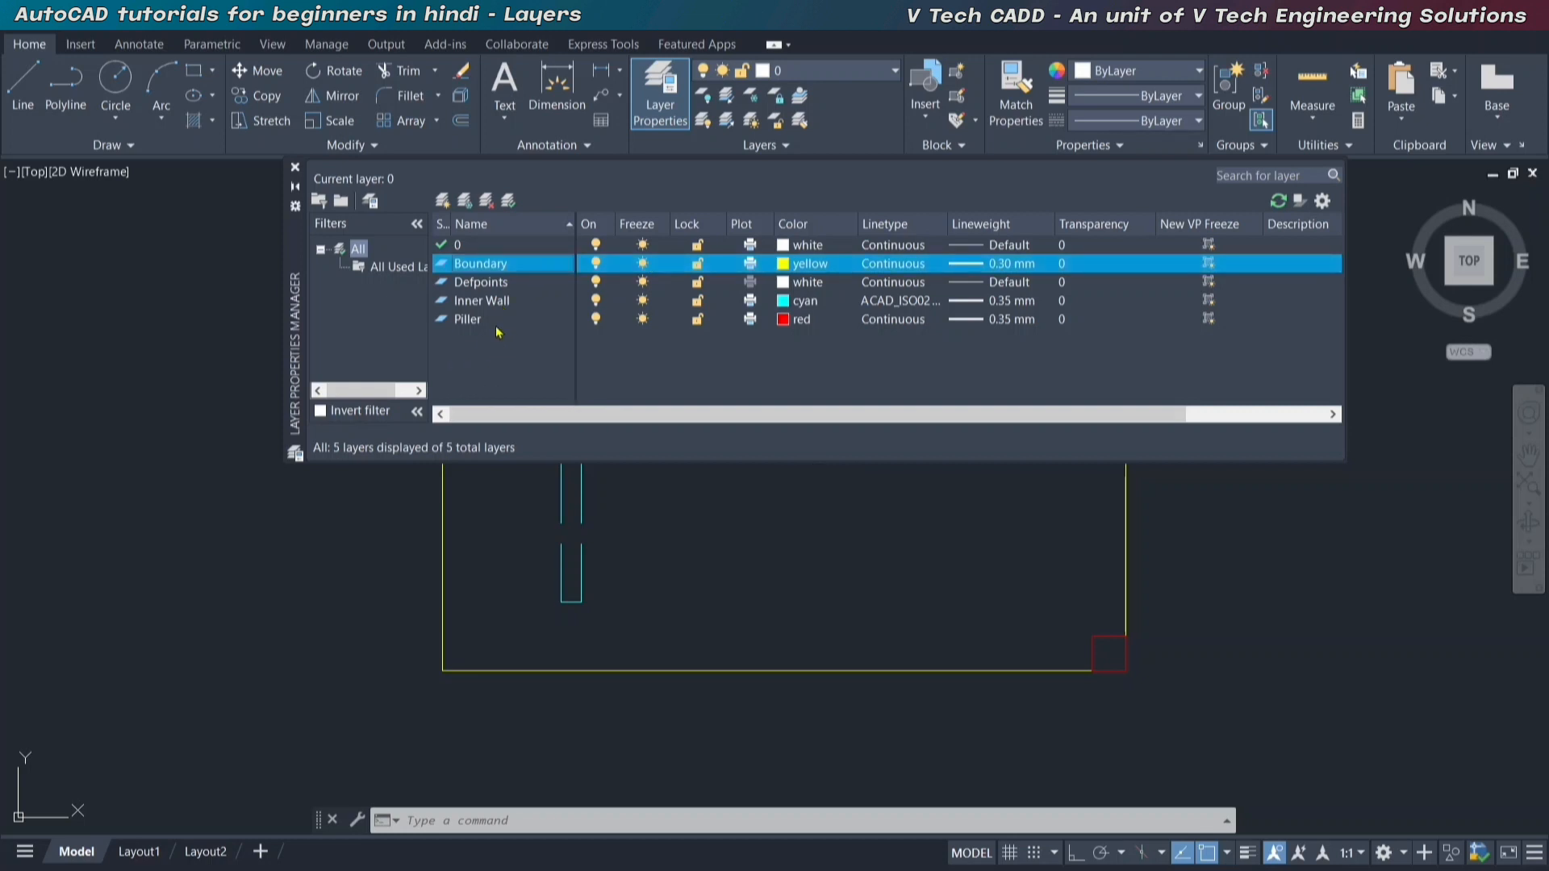
click(442, 200)
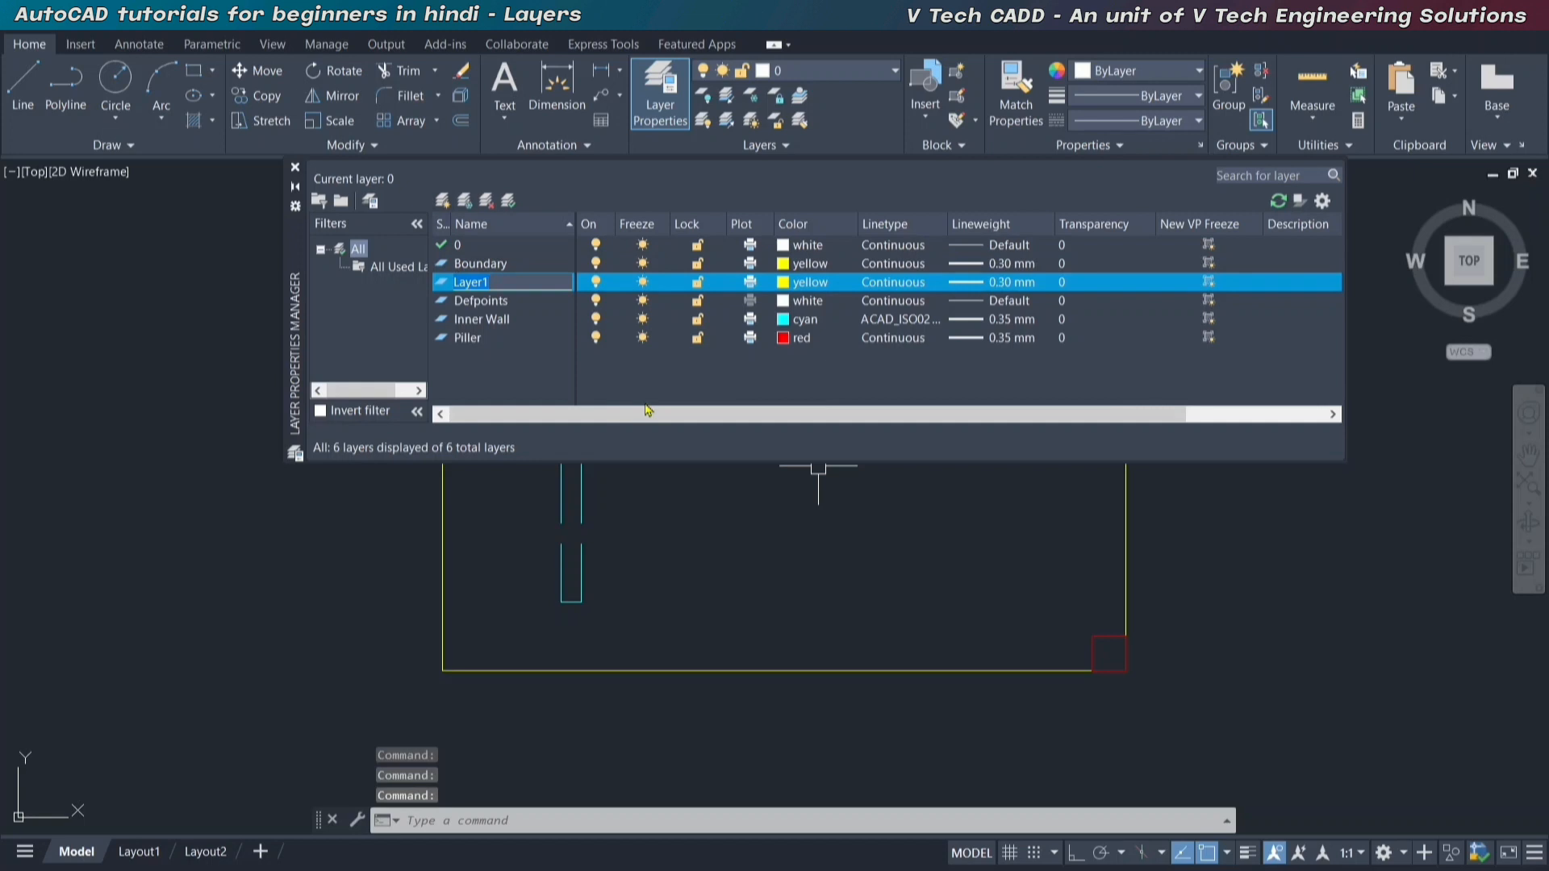
key(Return)
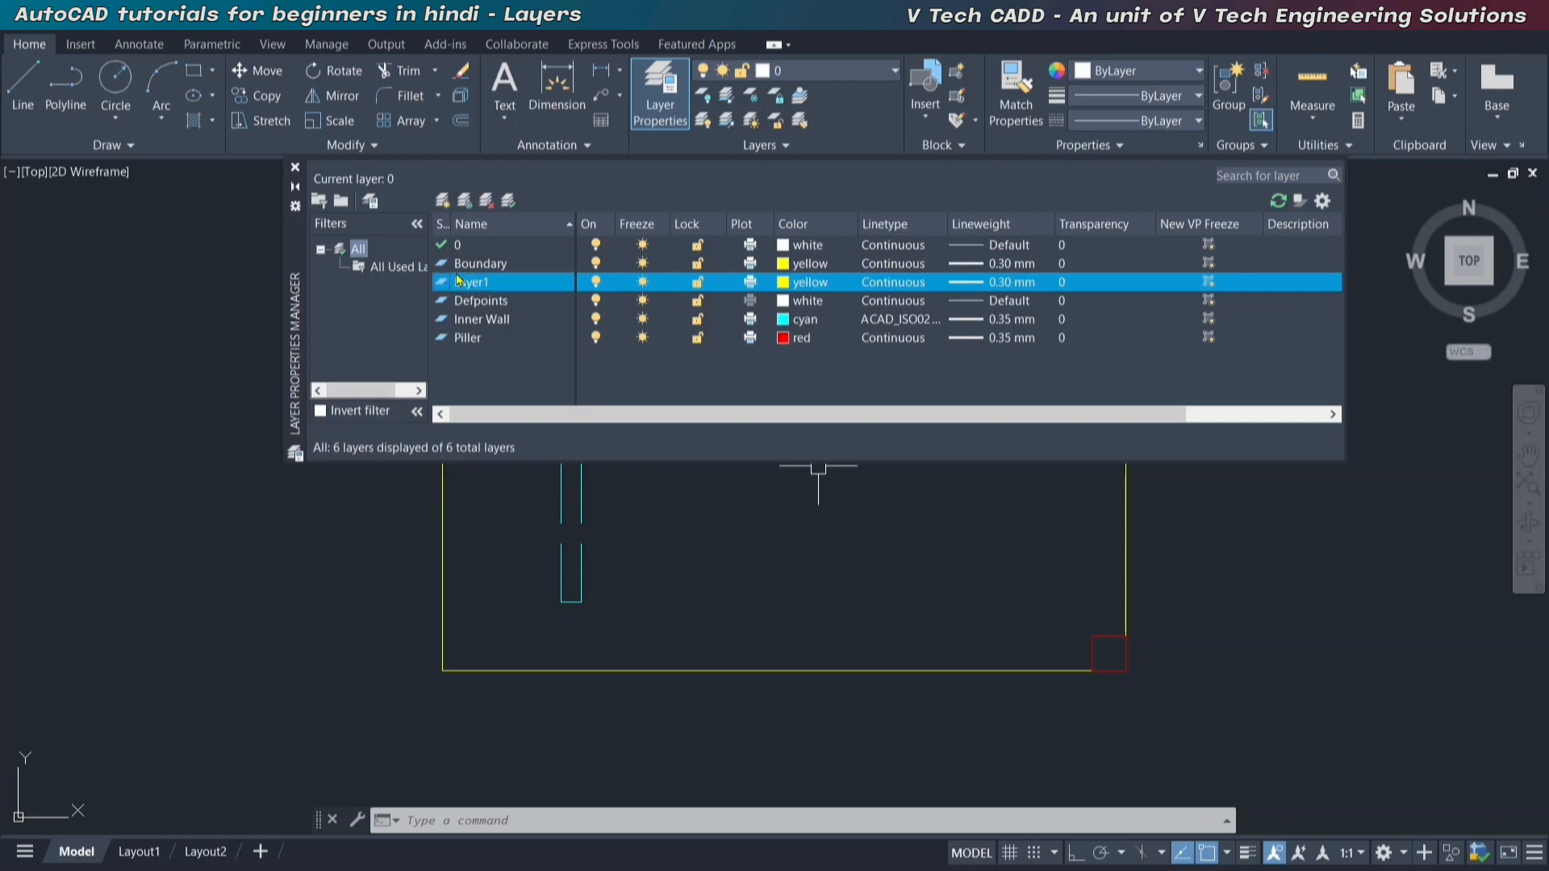
click(488, 202)
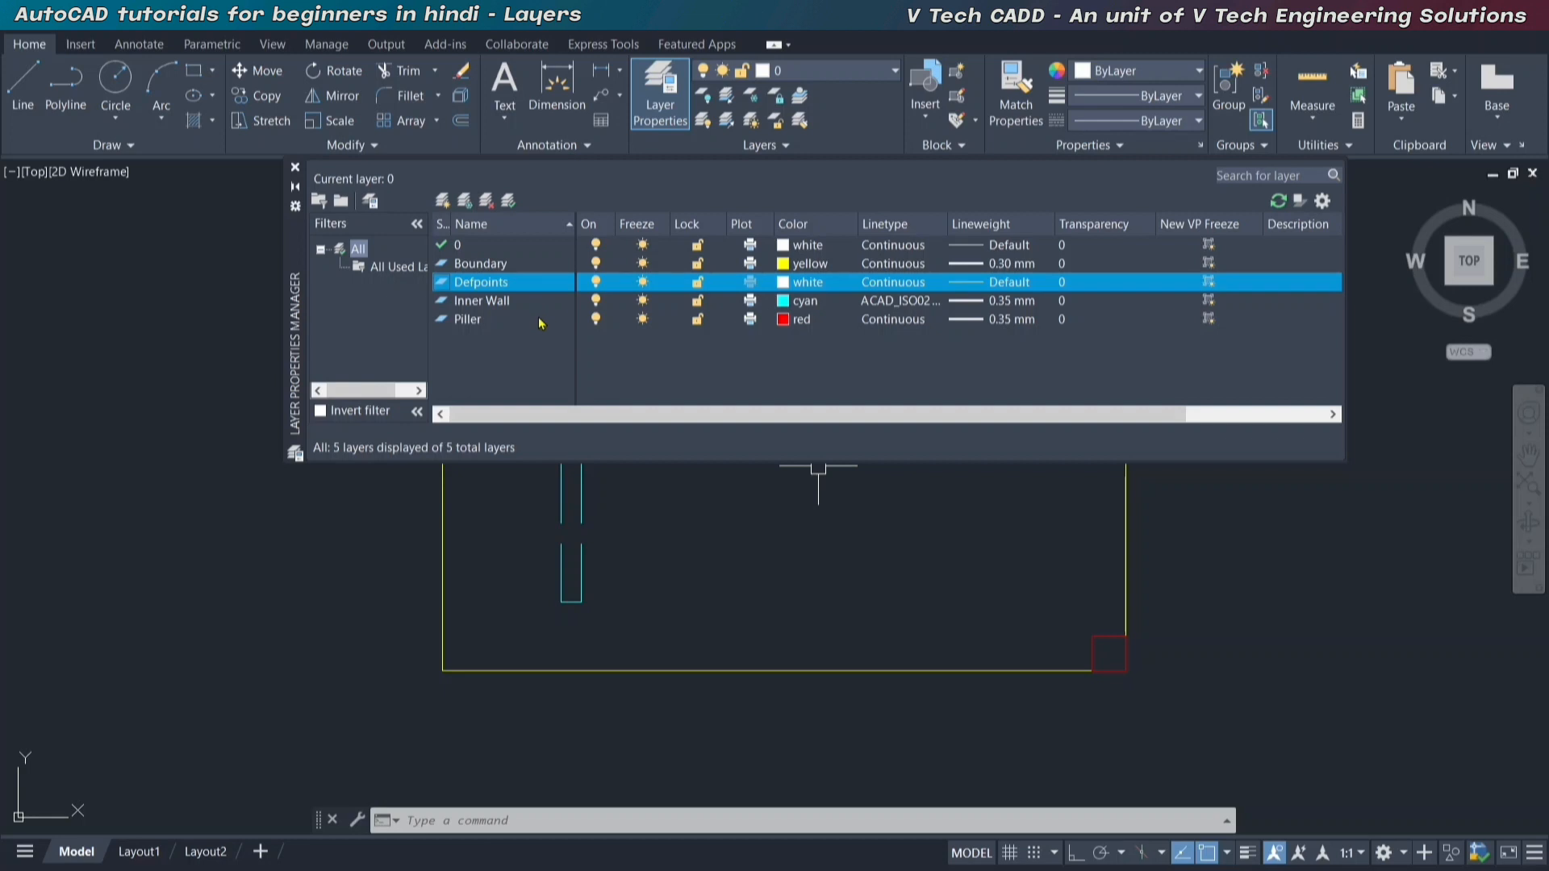
Try to delete the Piller layer, dismiss the message, and close the layer properties.
click(477, 321)
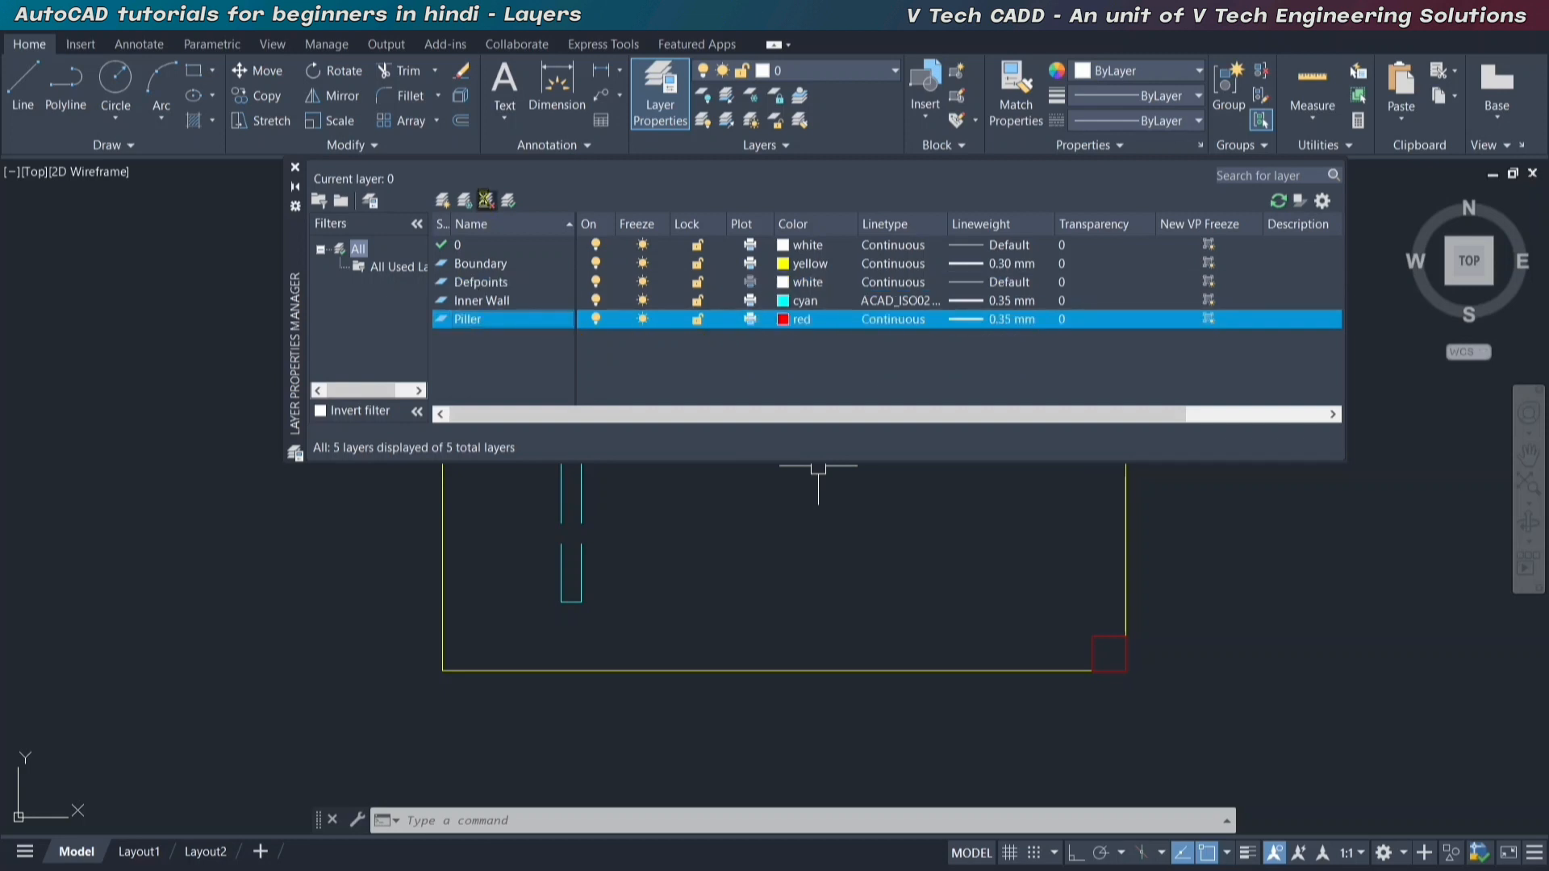
click(486, 200)
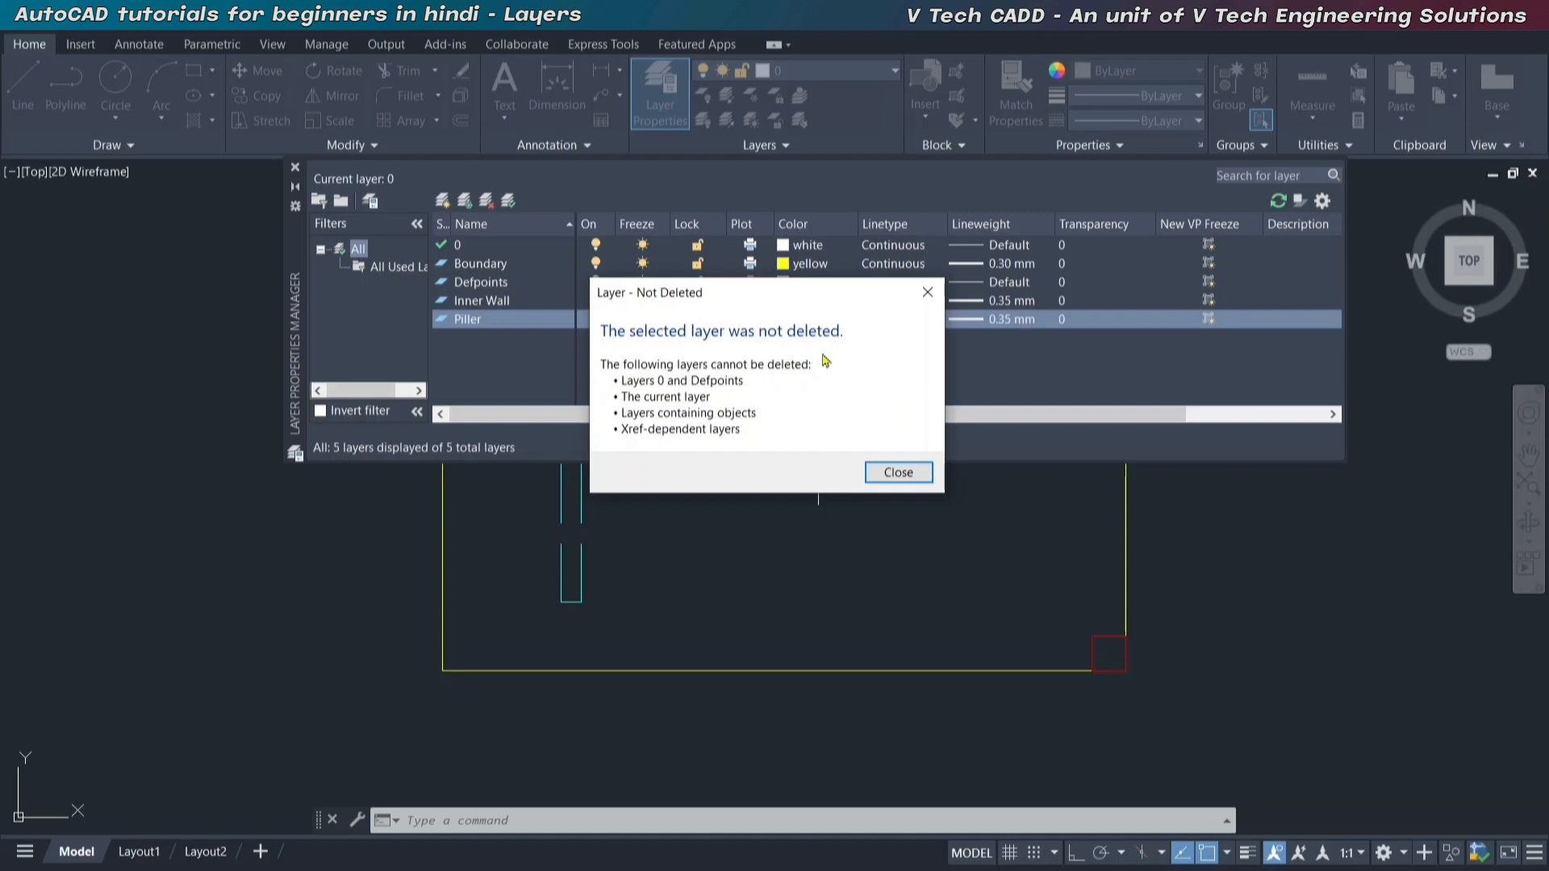
click(898, 473)
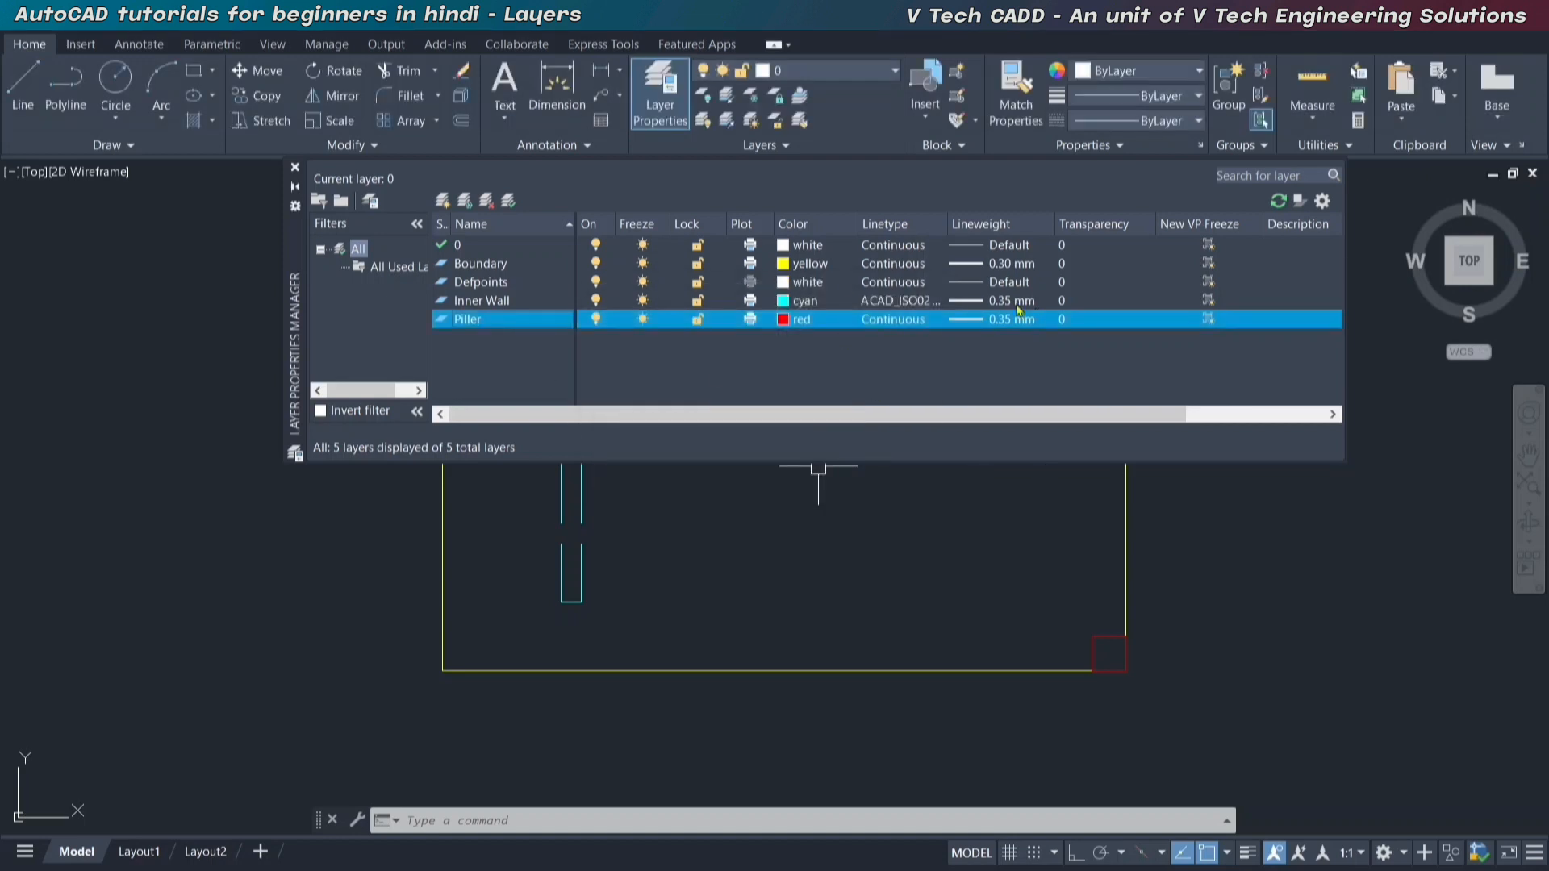
click(296, 168)
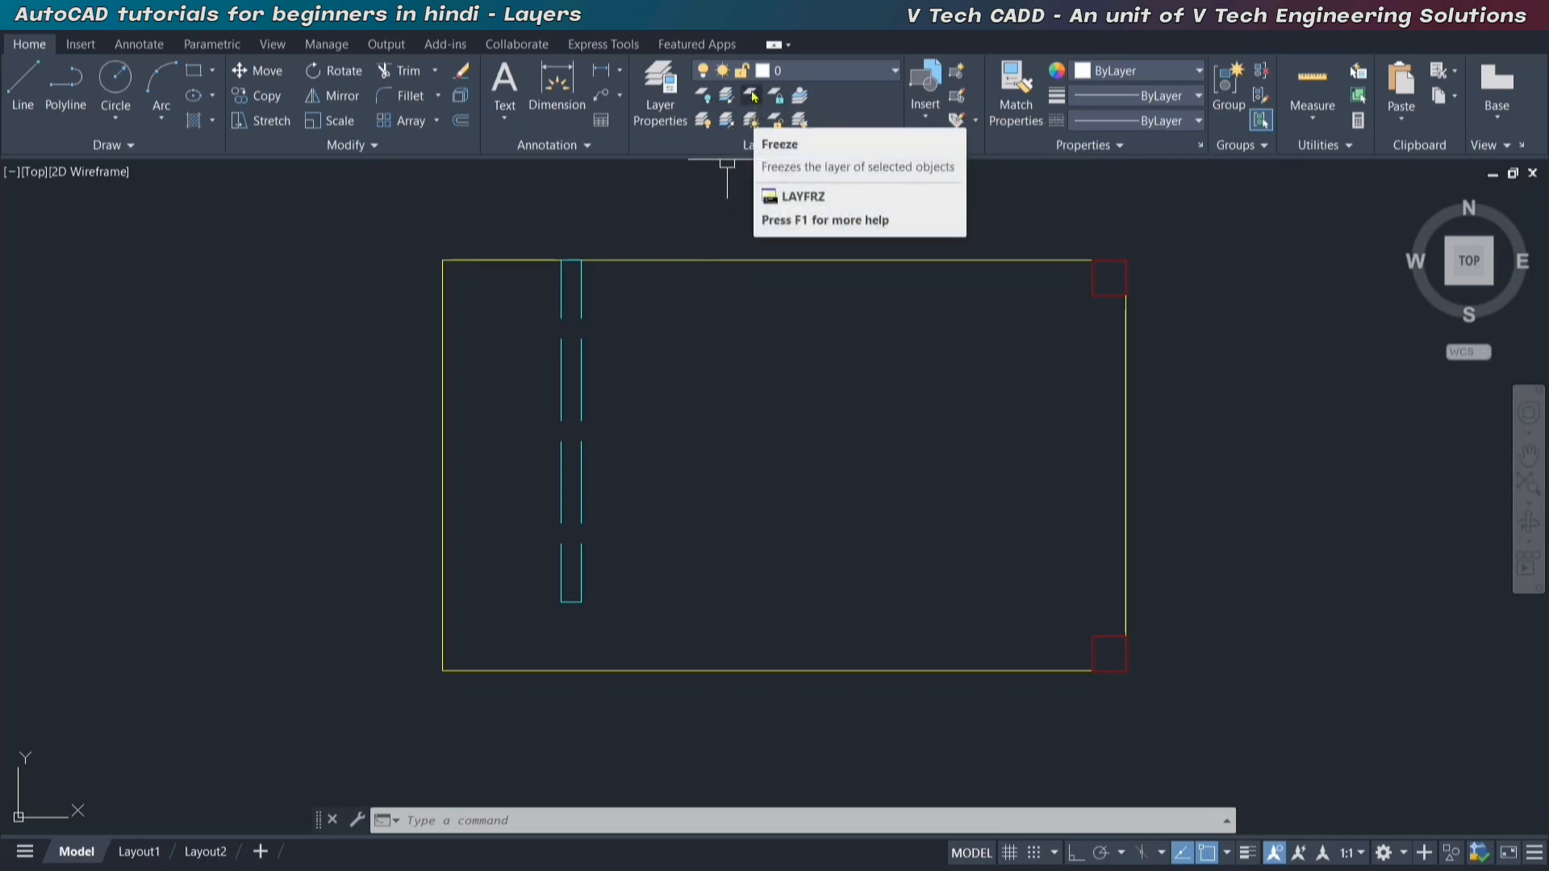
Use Match Layer to move the outer boundary rectangle and the inner wall to the inner wall object's layer.
click(801, 121)
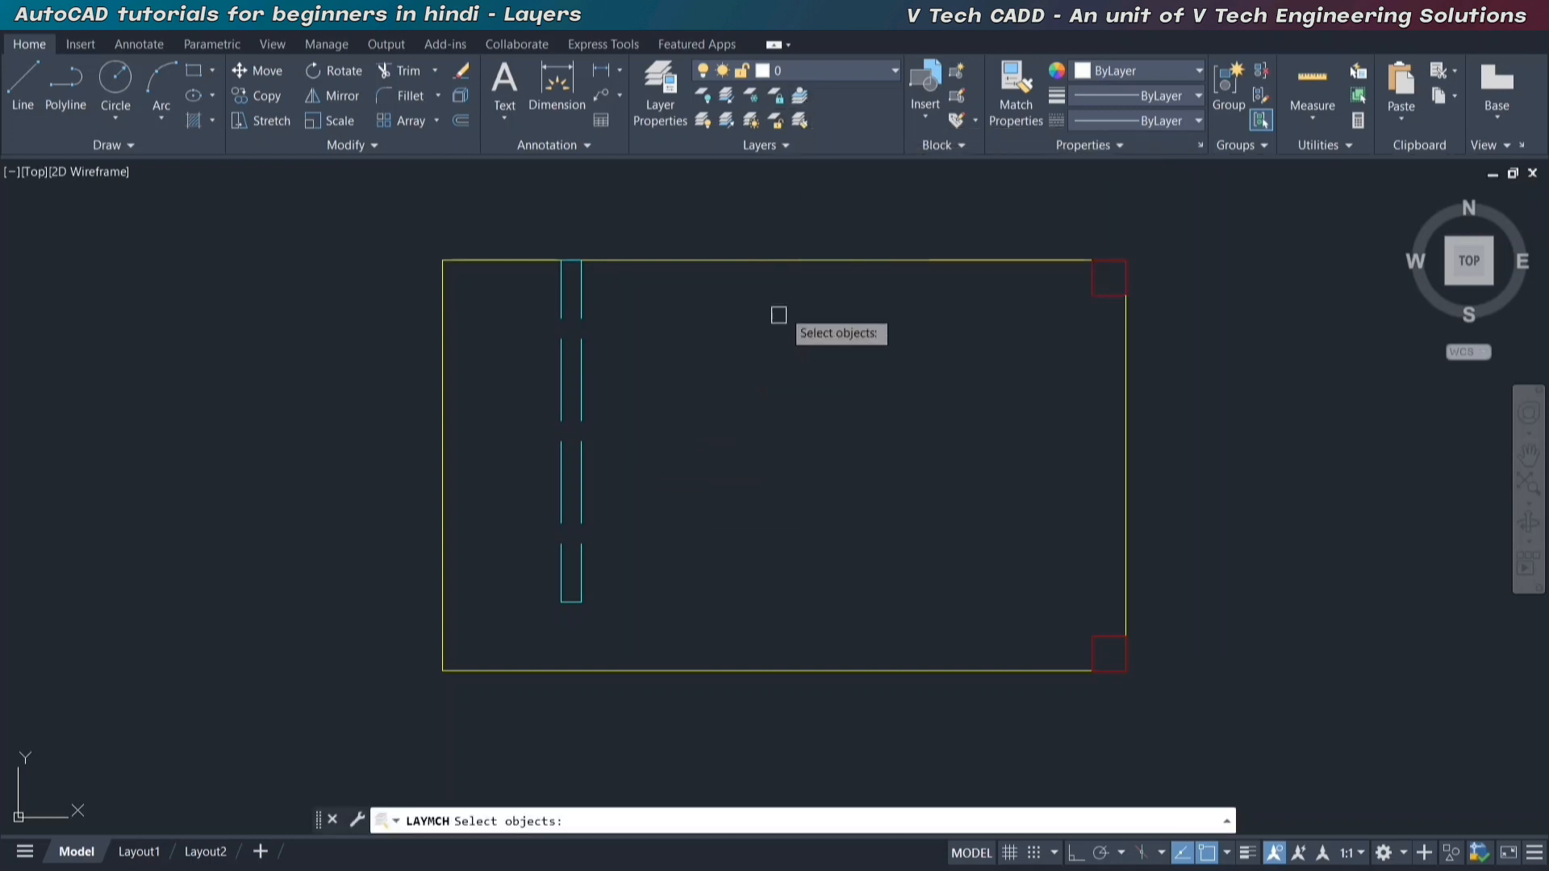
click(793, 259)
click(580, 388)
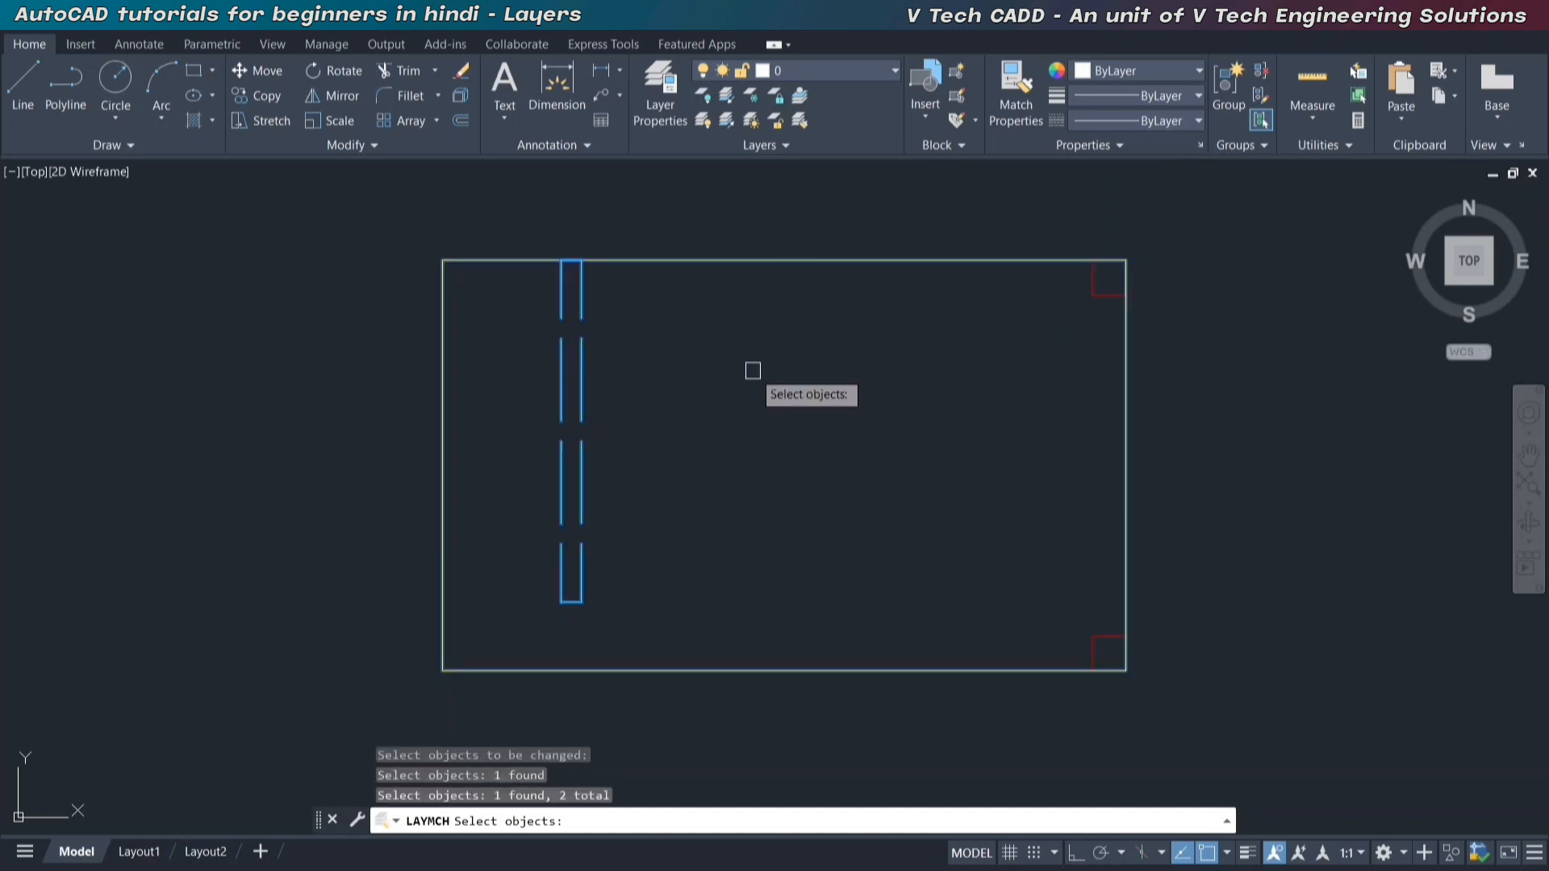
key(Return)
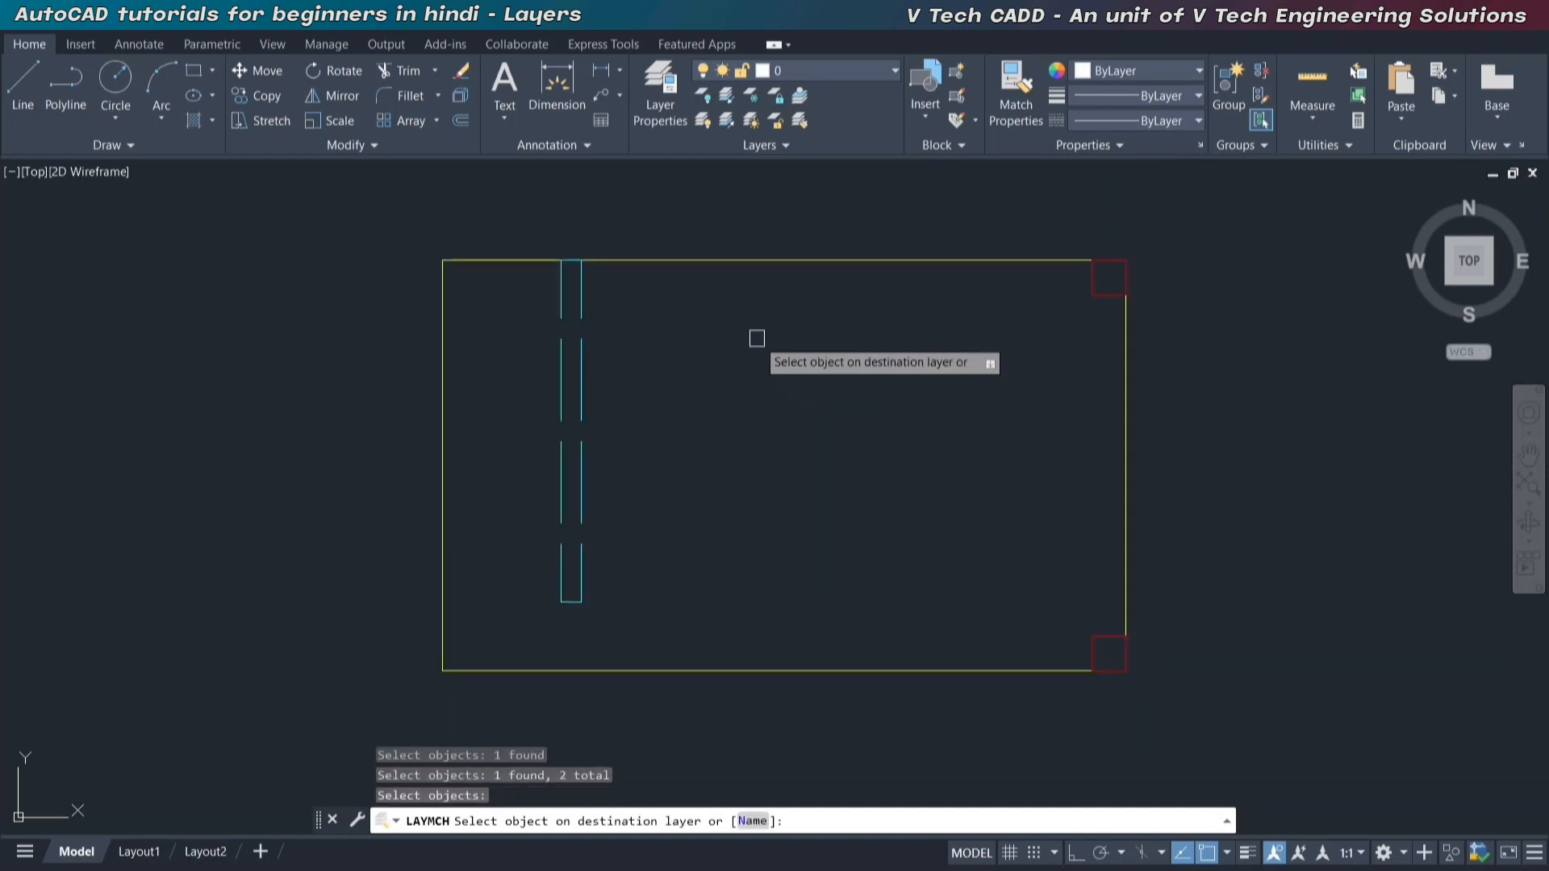
middle_drag(652, 369, 663, 373)
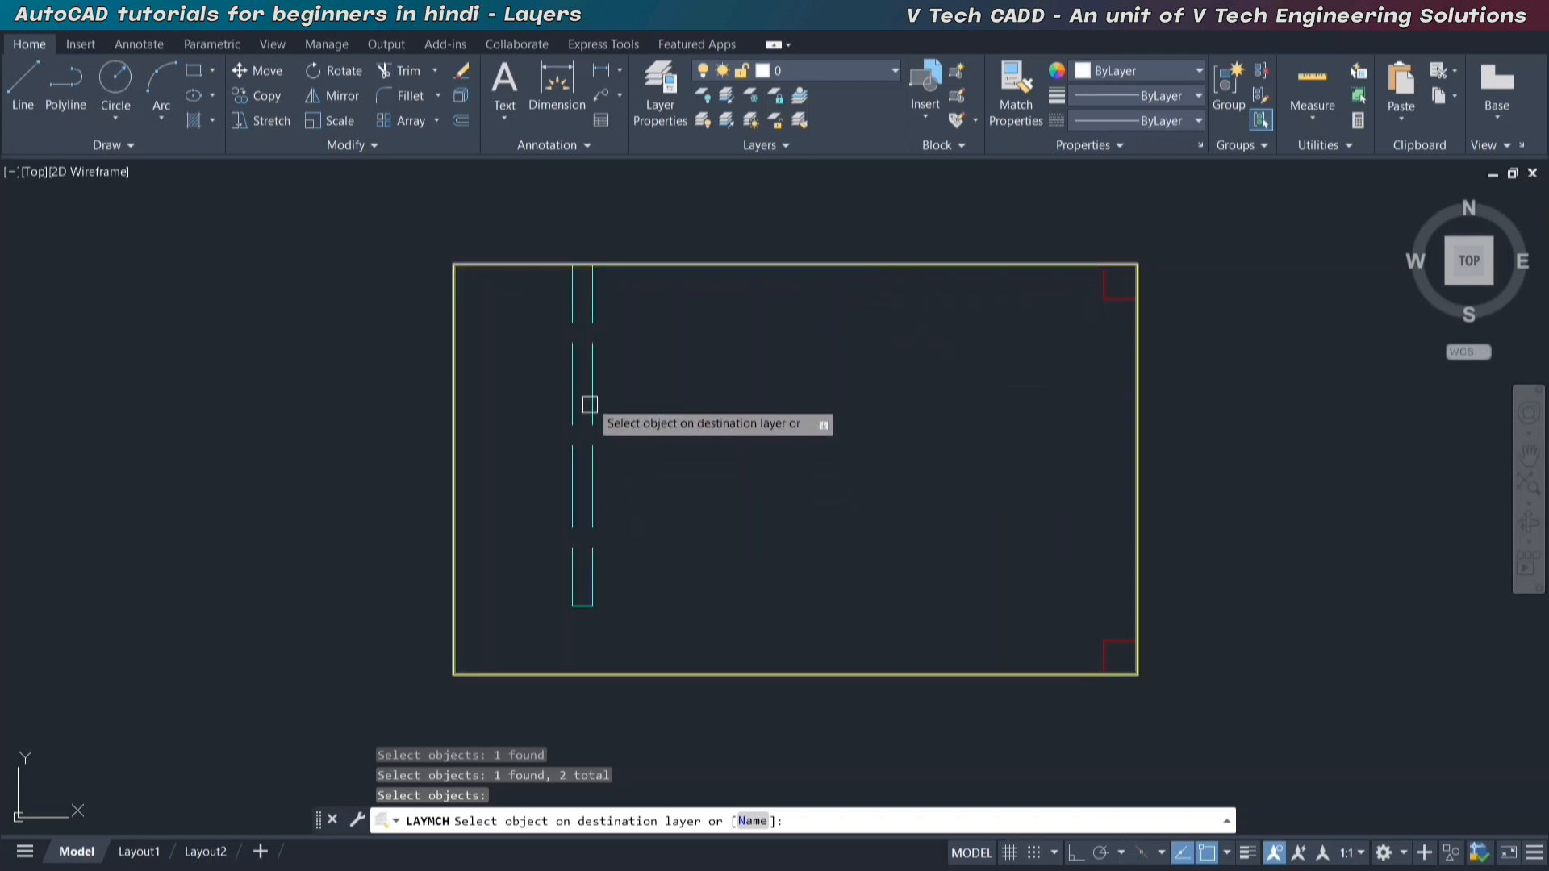
click(591, 382)
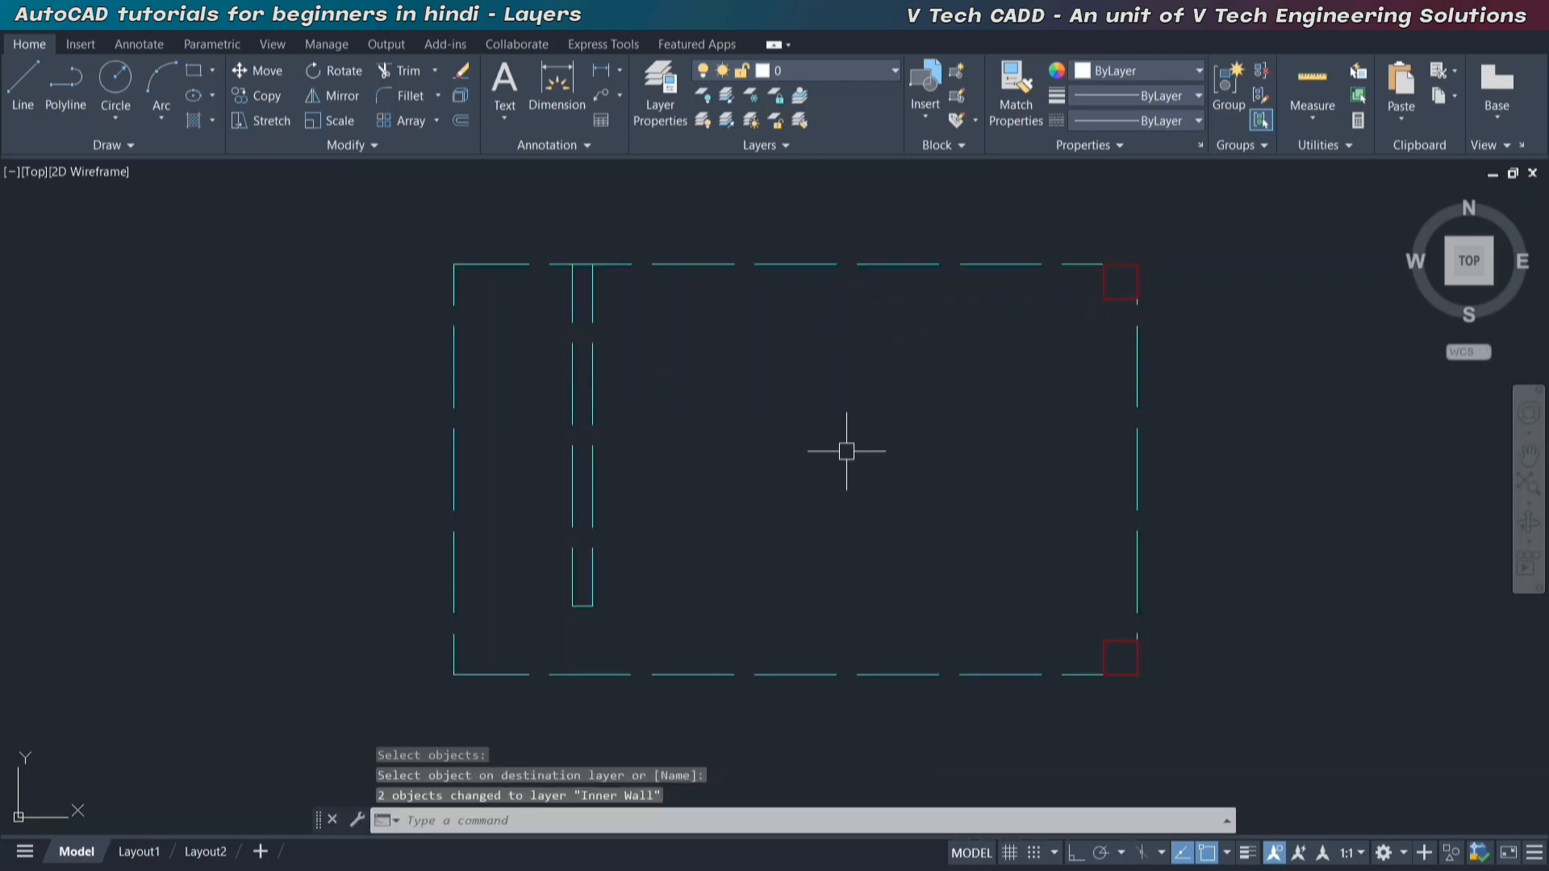